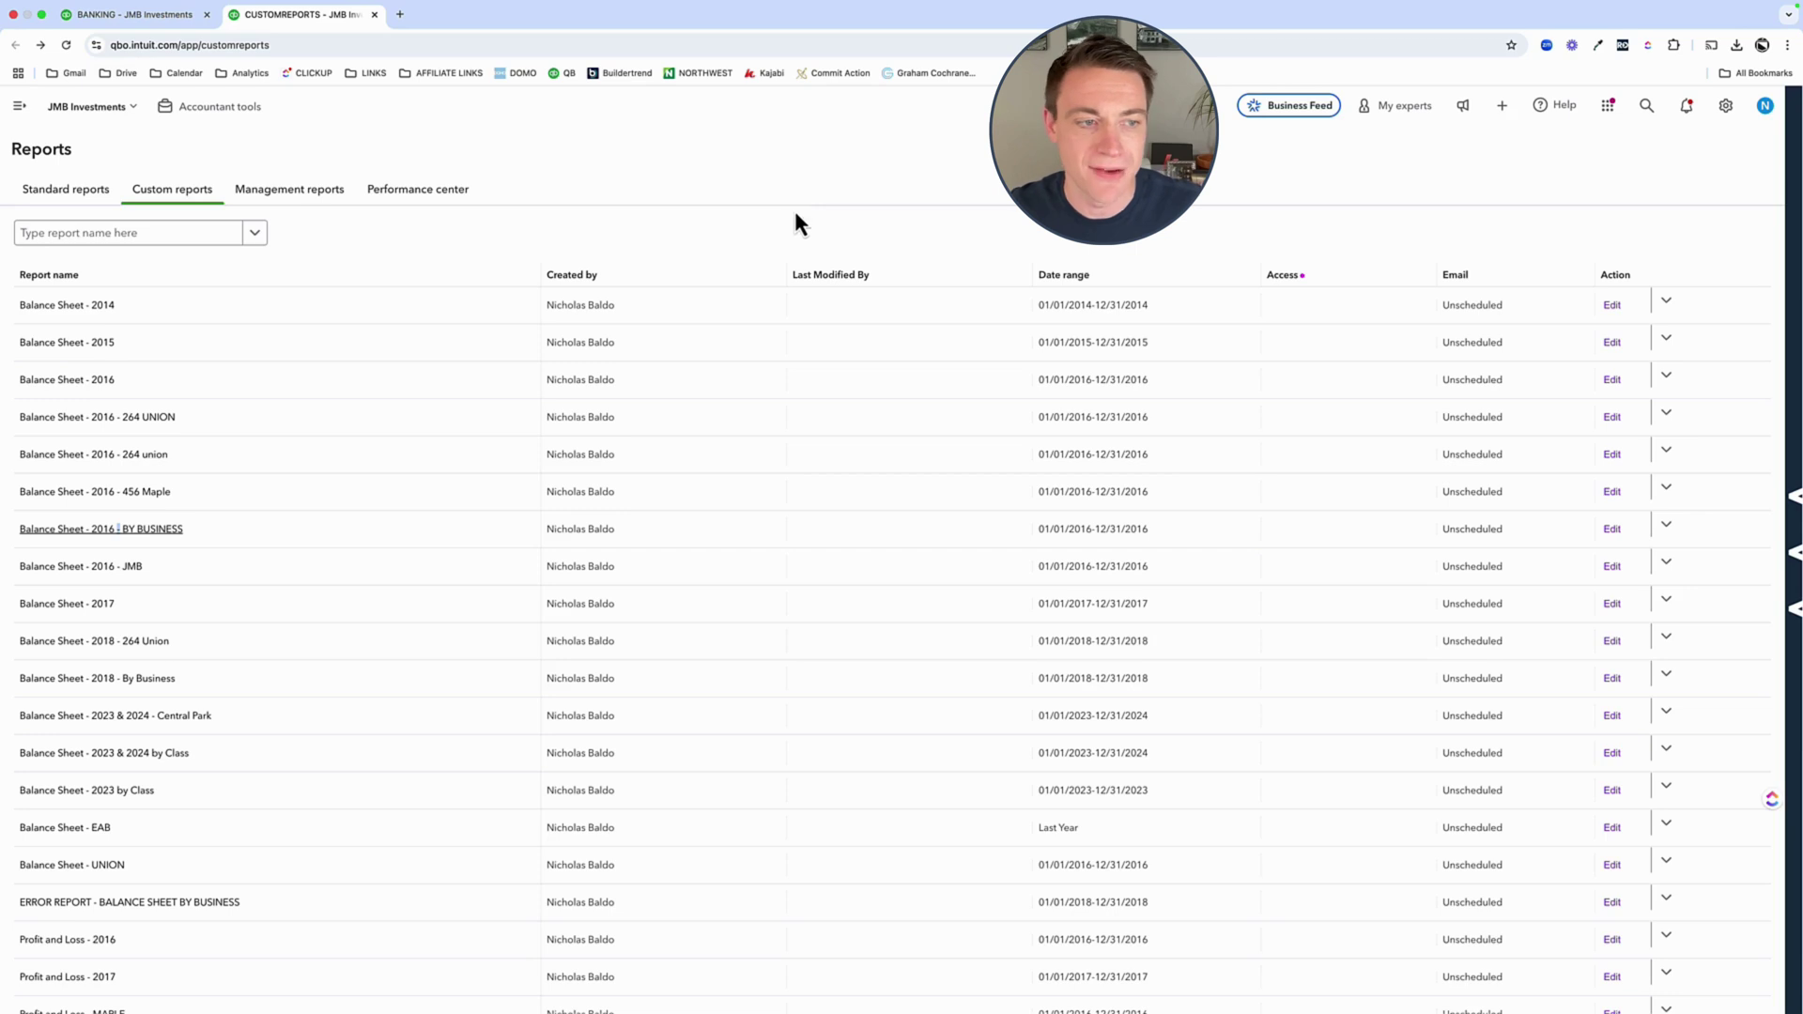
# - Open the 'Balance Sheet - 2016 | BY BUSINESS' report with ASSETS and LIABILITIES AND EQUITY fully expanded
pyautogui.click(165, 531)
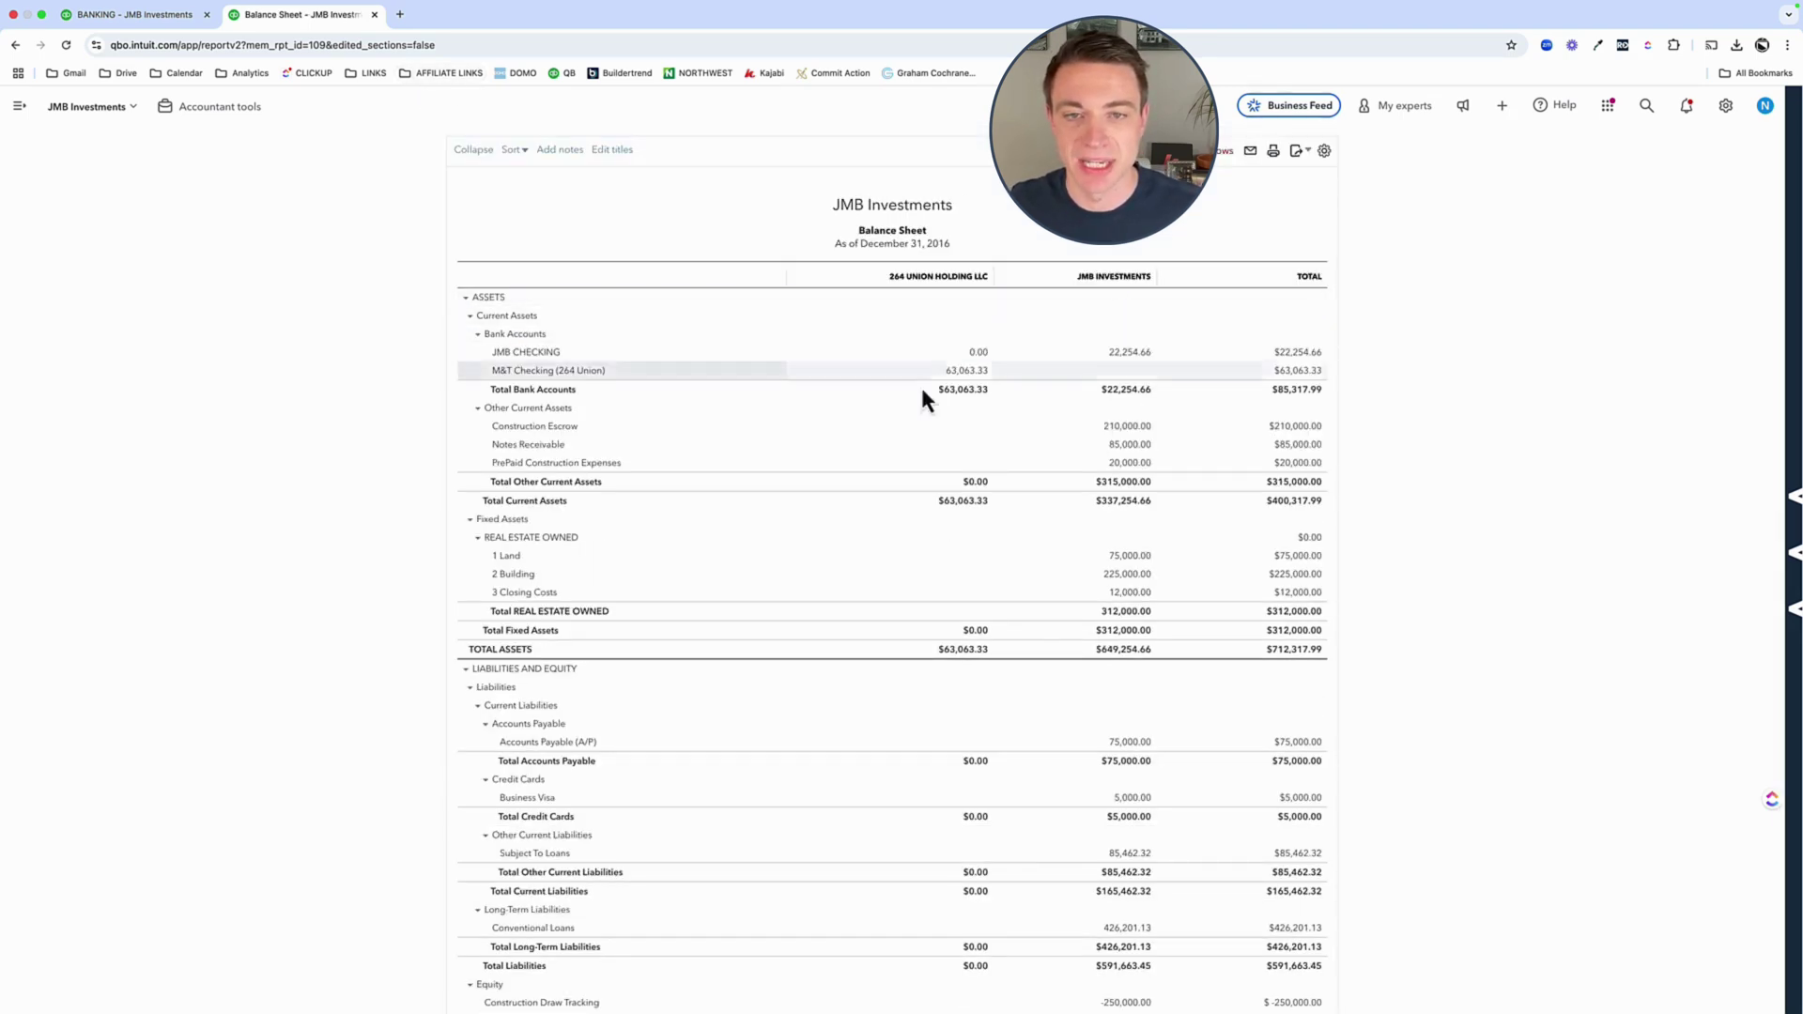
pyautogui.click(465, 297)
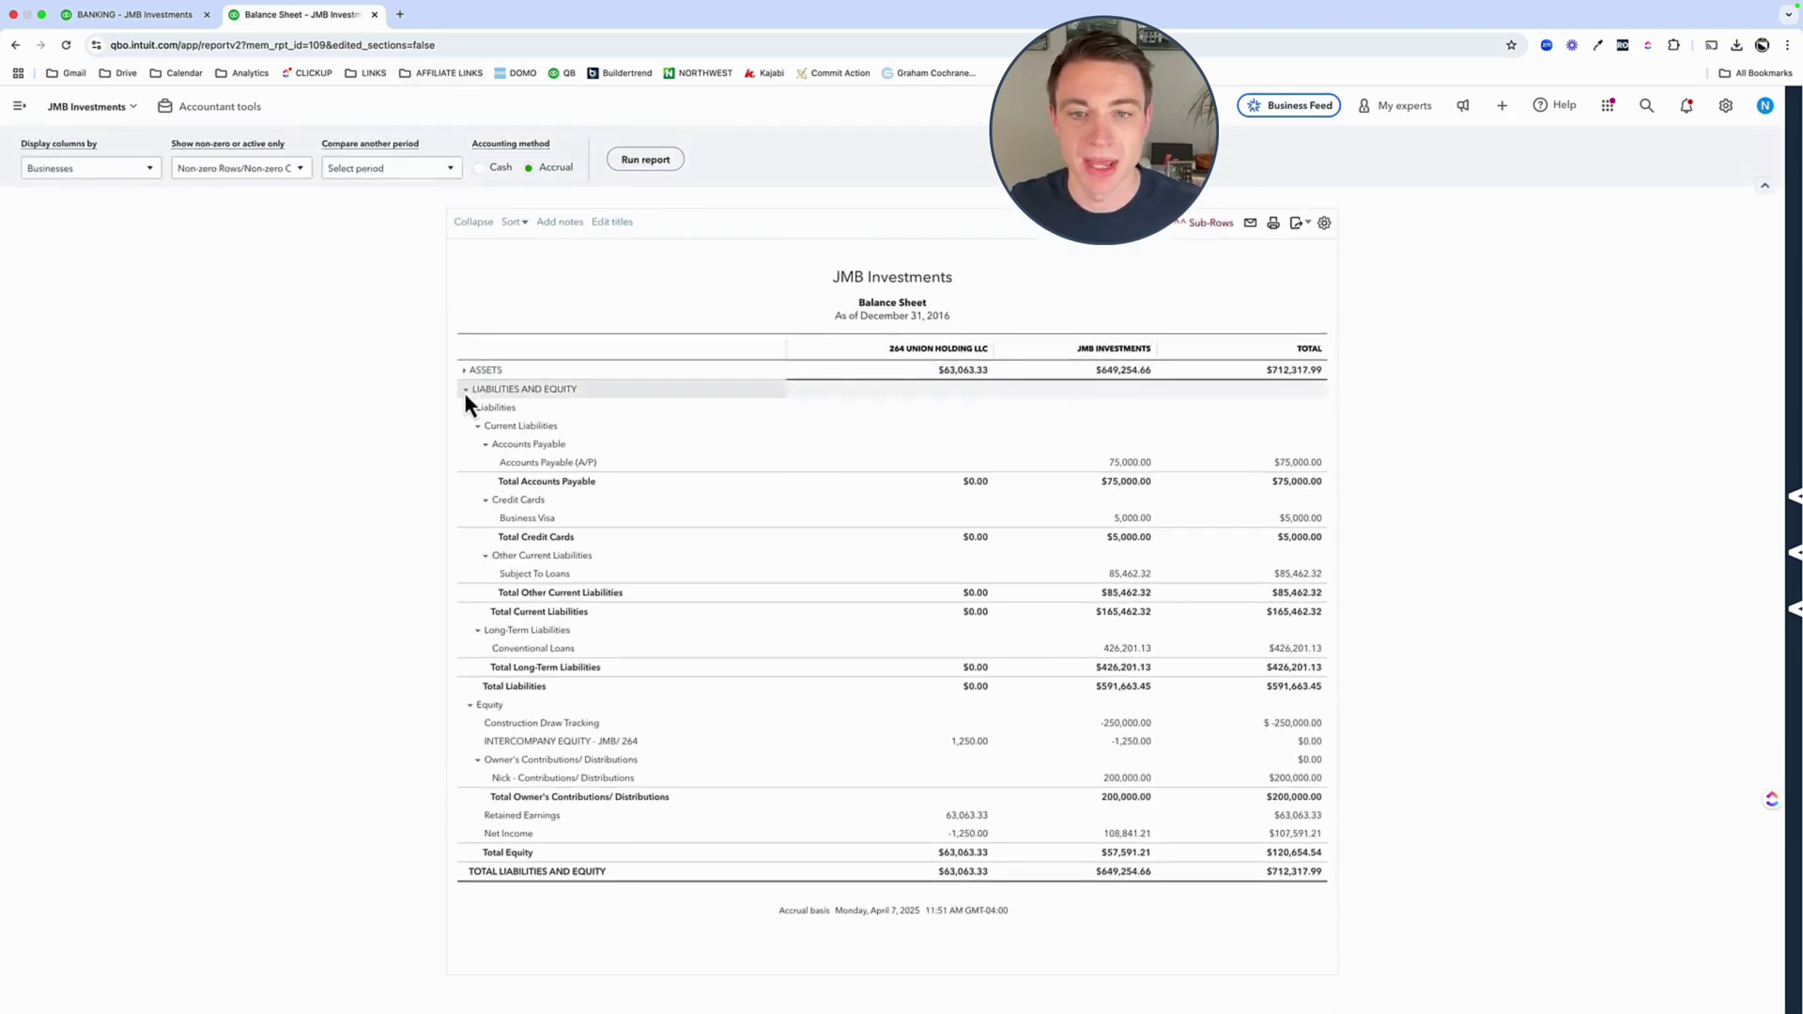
pyautogui.click(464, 389)
pyautogui.click(467, 466)
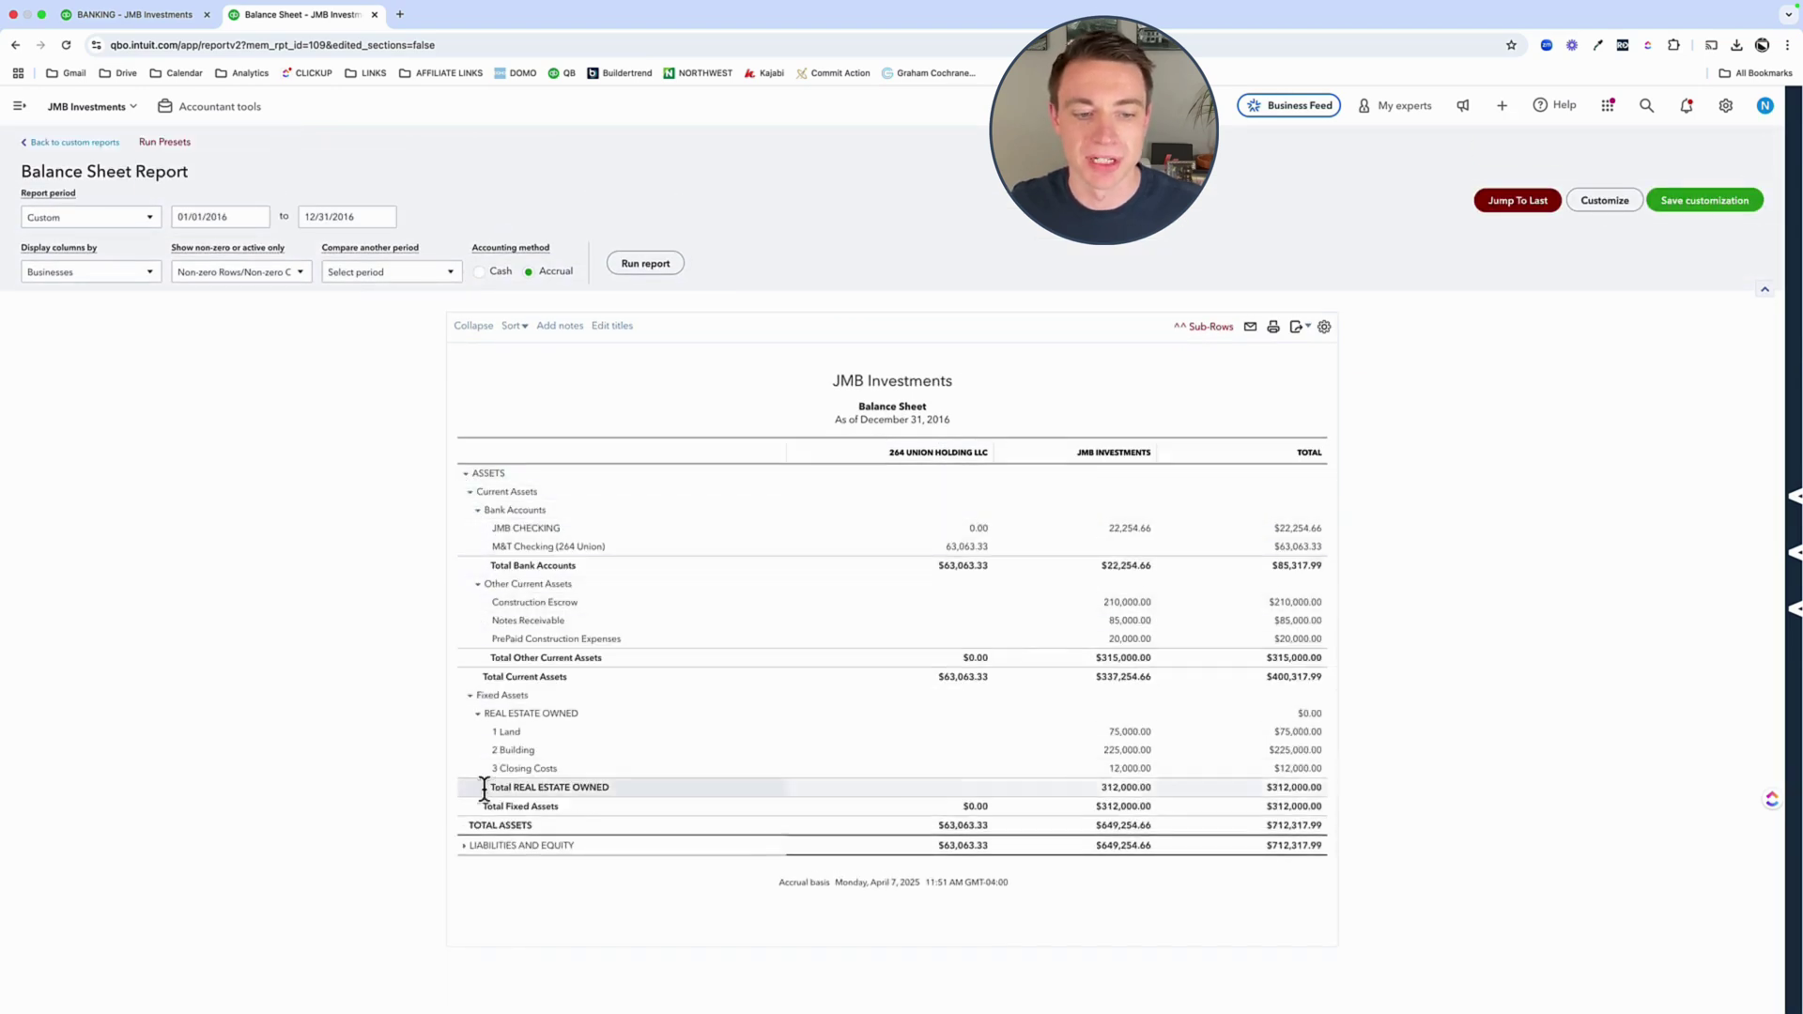
pyautogui.click(464, 851)
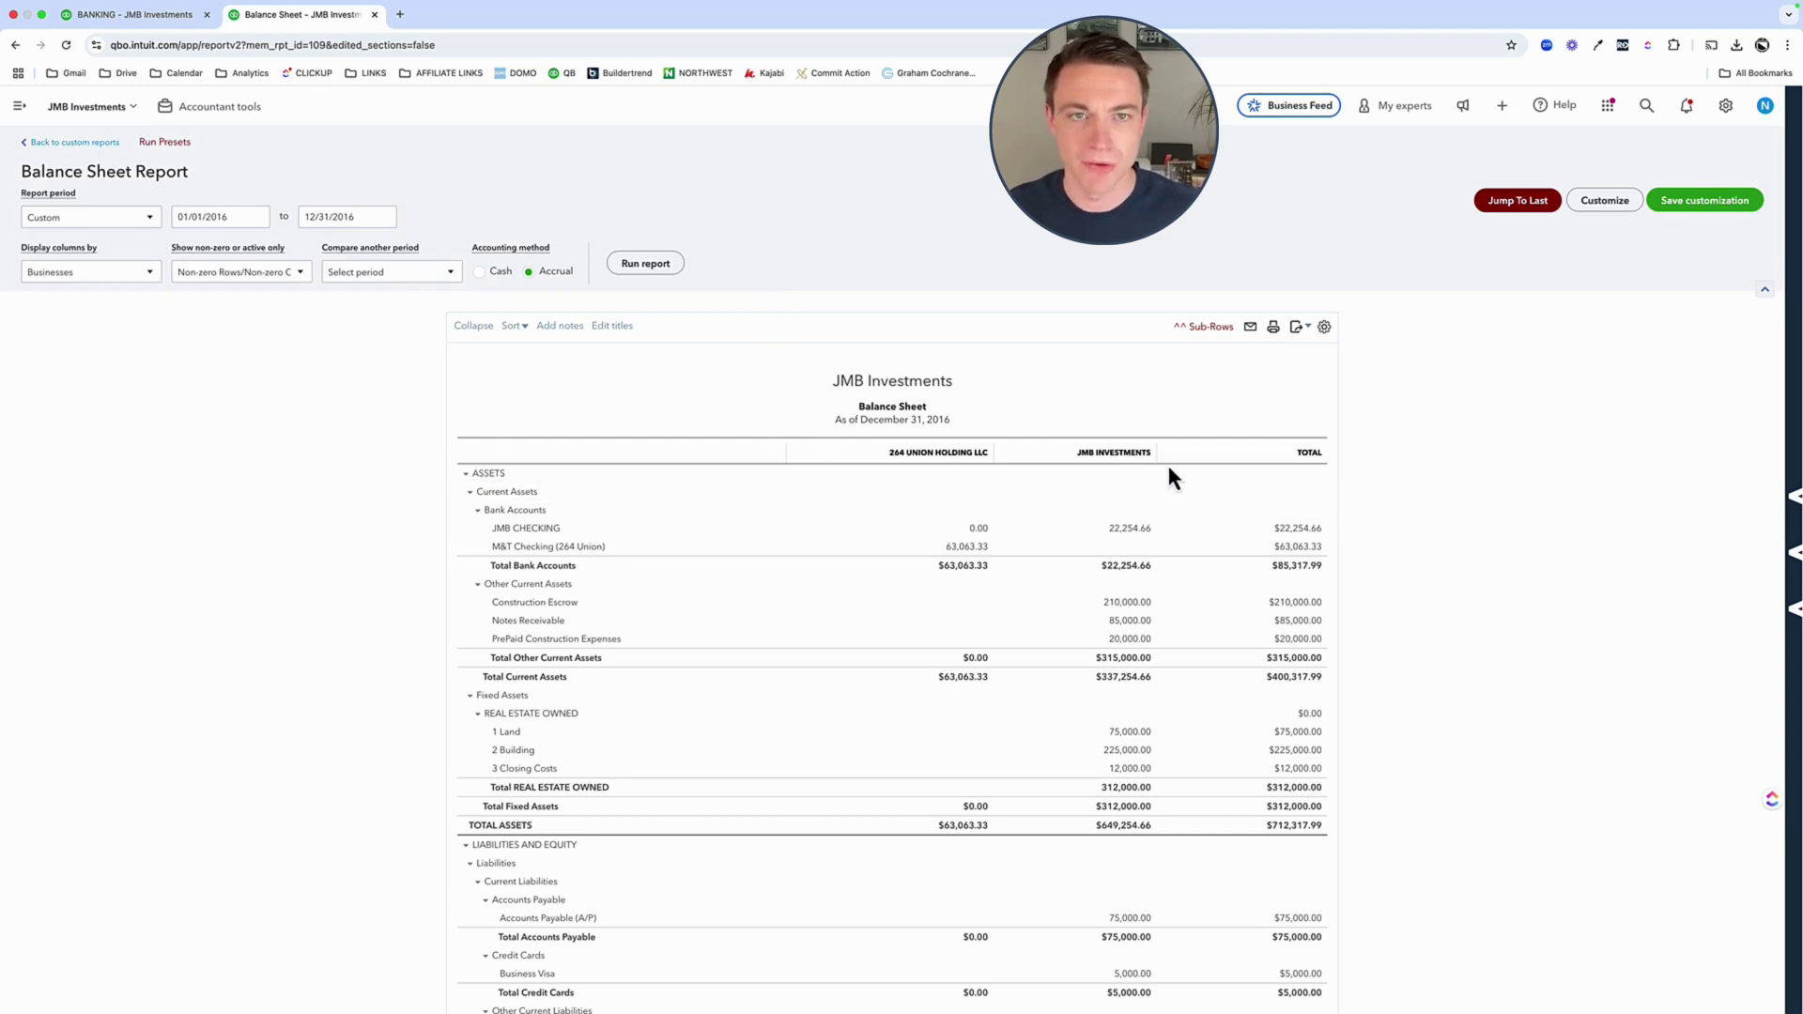
# - Open Bank transactions in a new tab and review the JMB Investments checking transactions
pyautogui.click(18, 106)
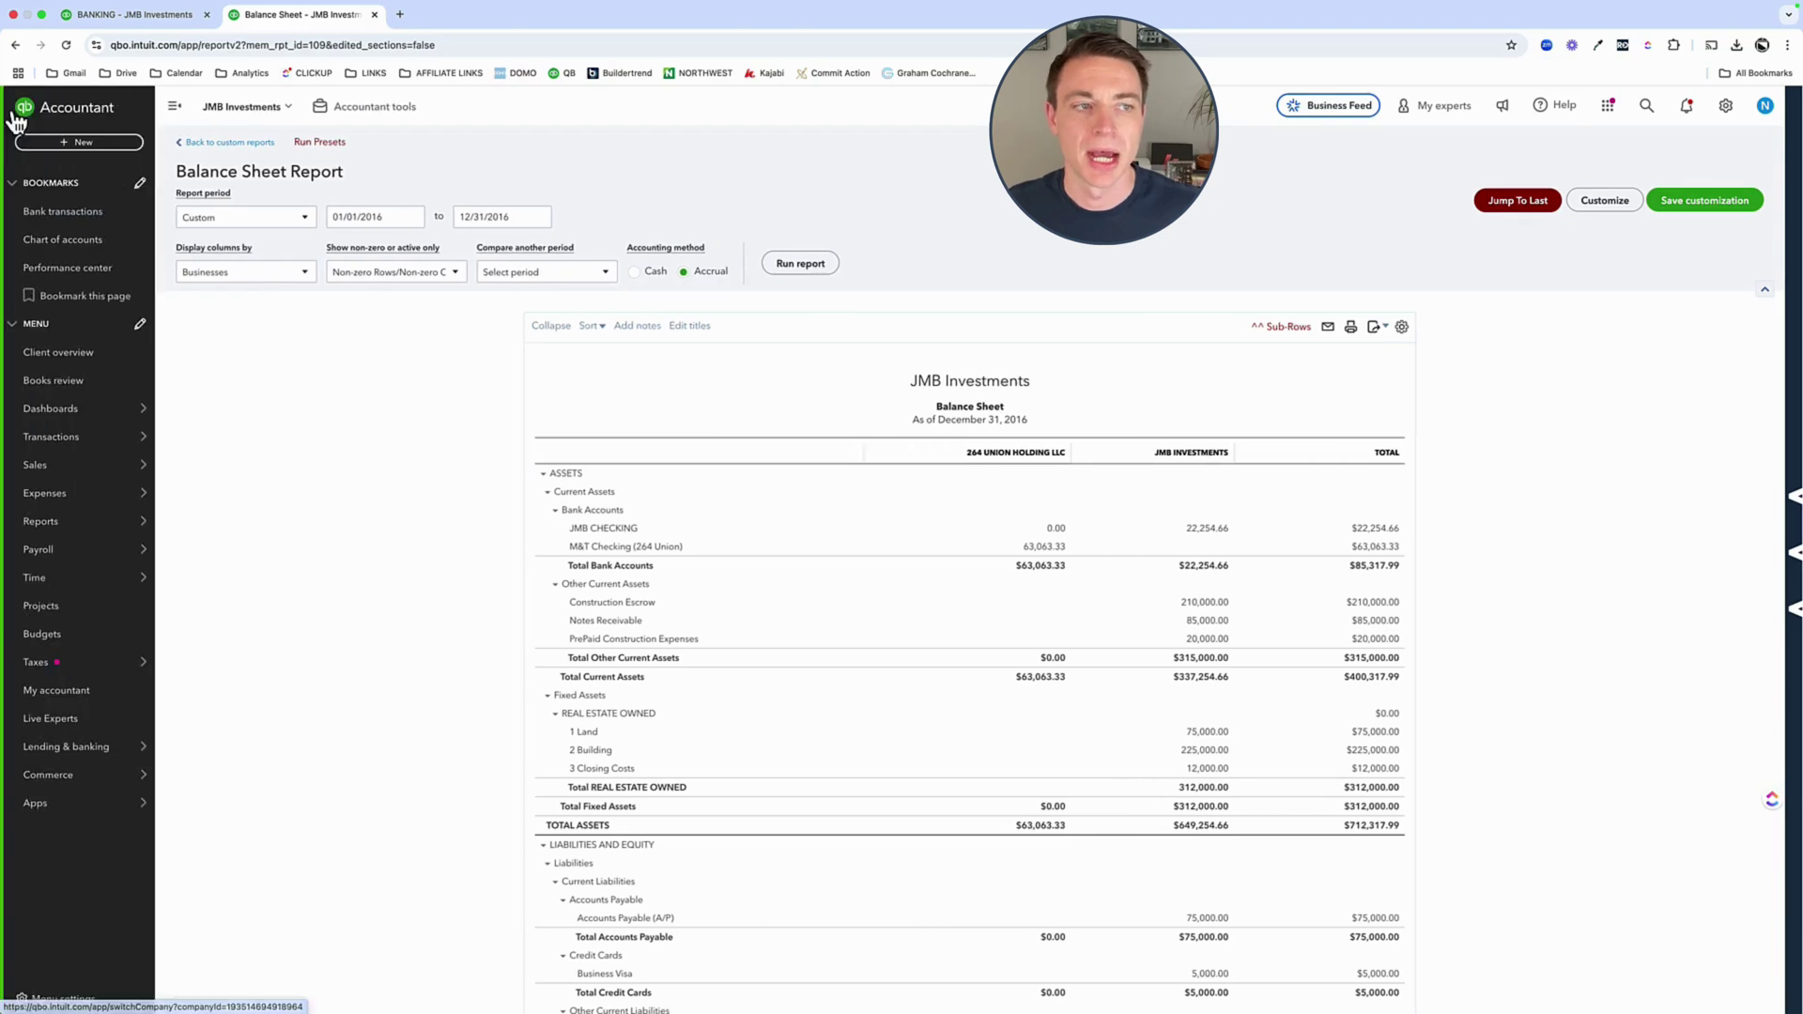
pyautogui.keyDown('super'); pyautogui.click(66, 212); pyautogui.keyUp('super')
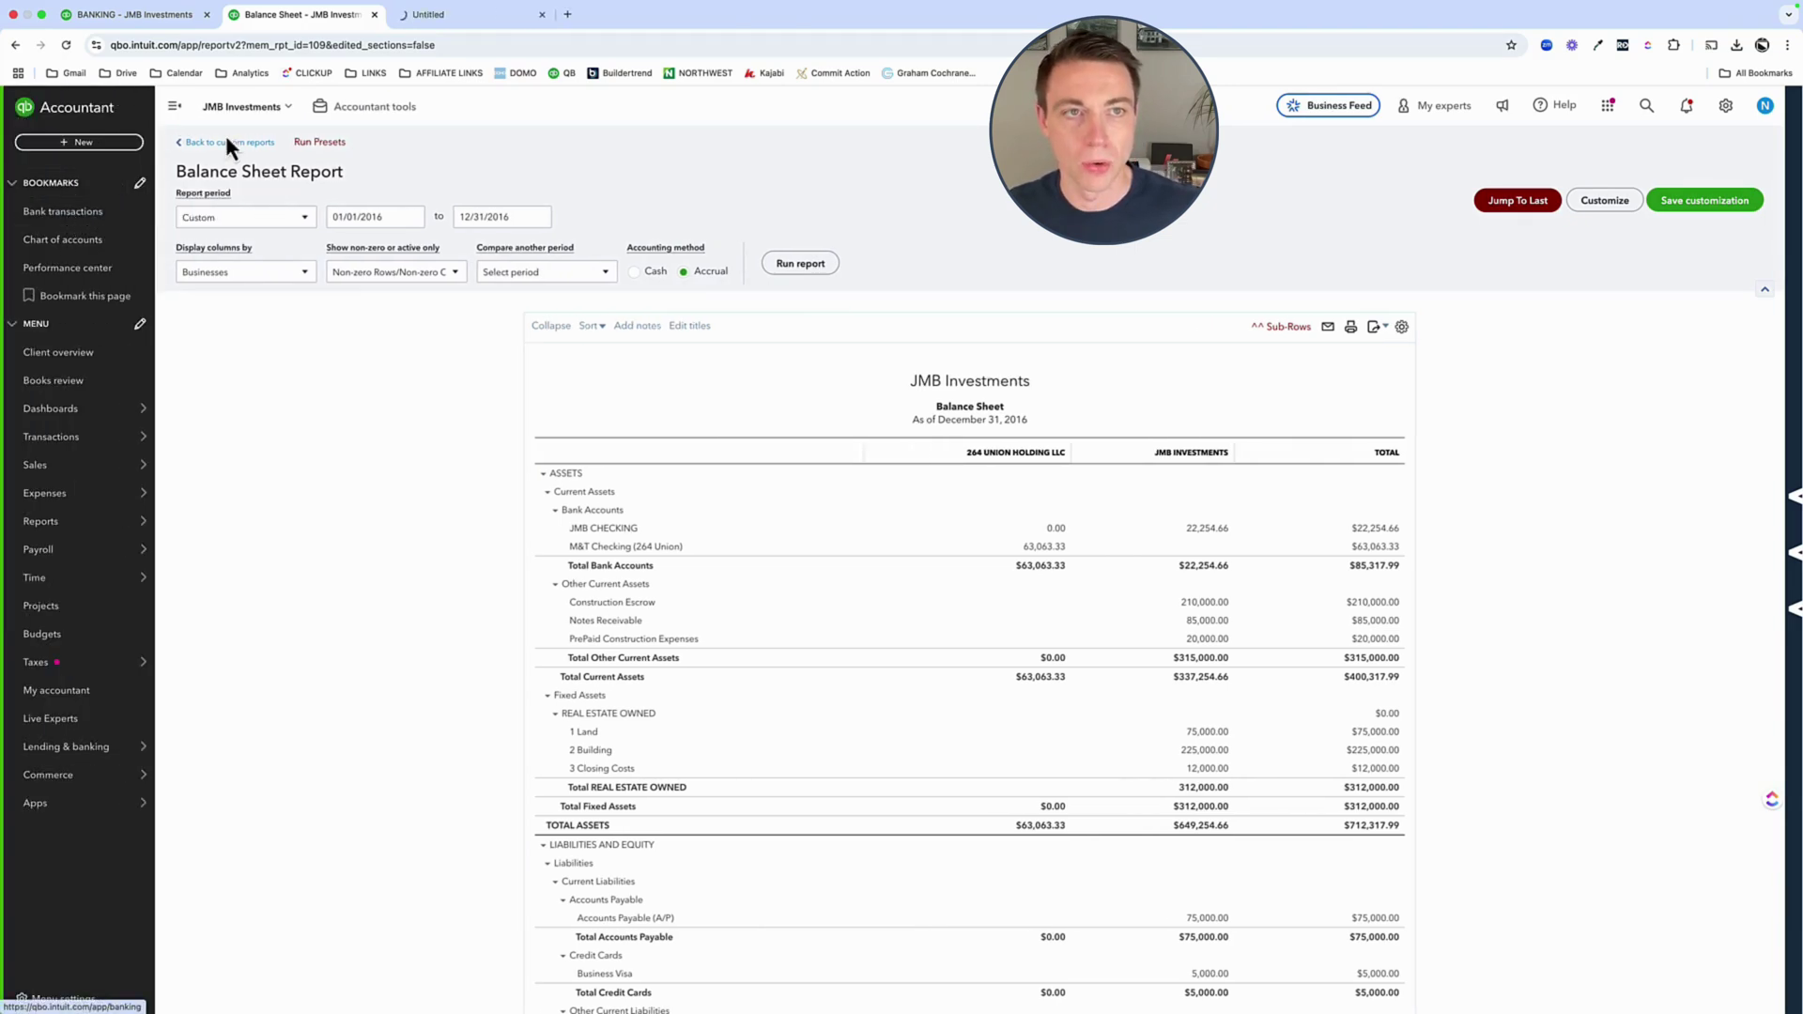
pyautogui.click(430, 32)
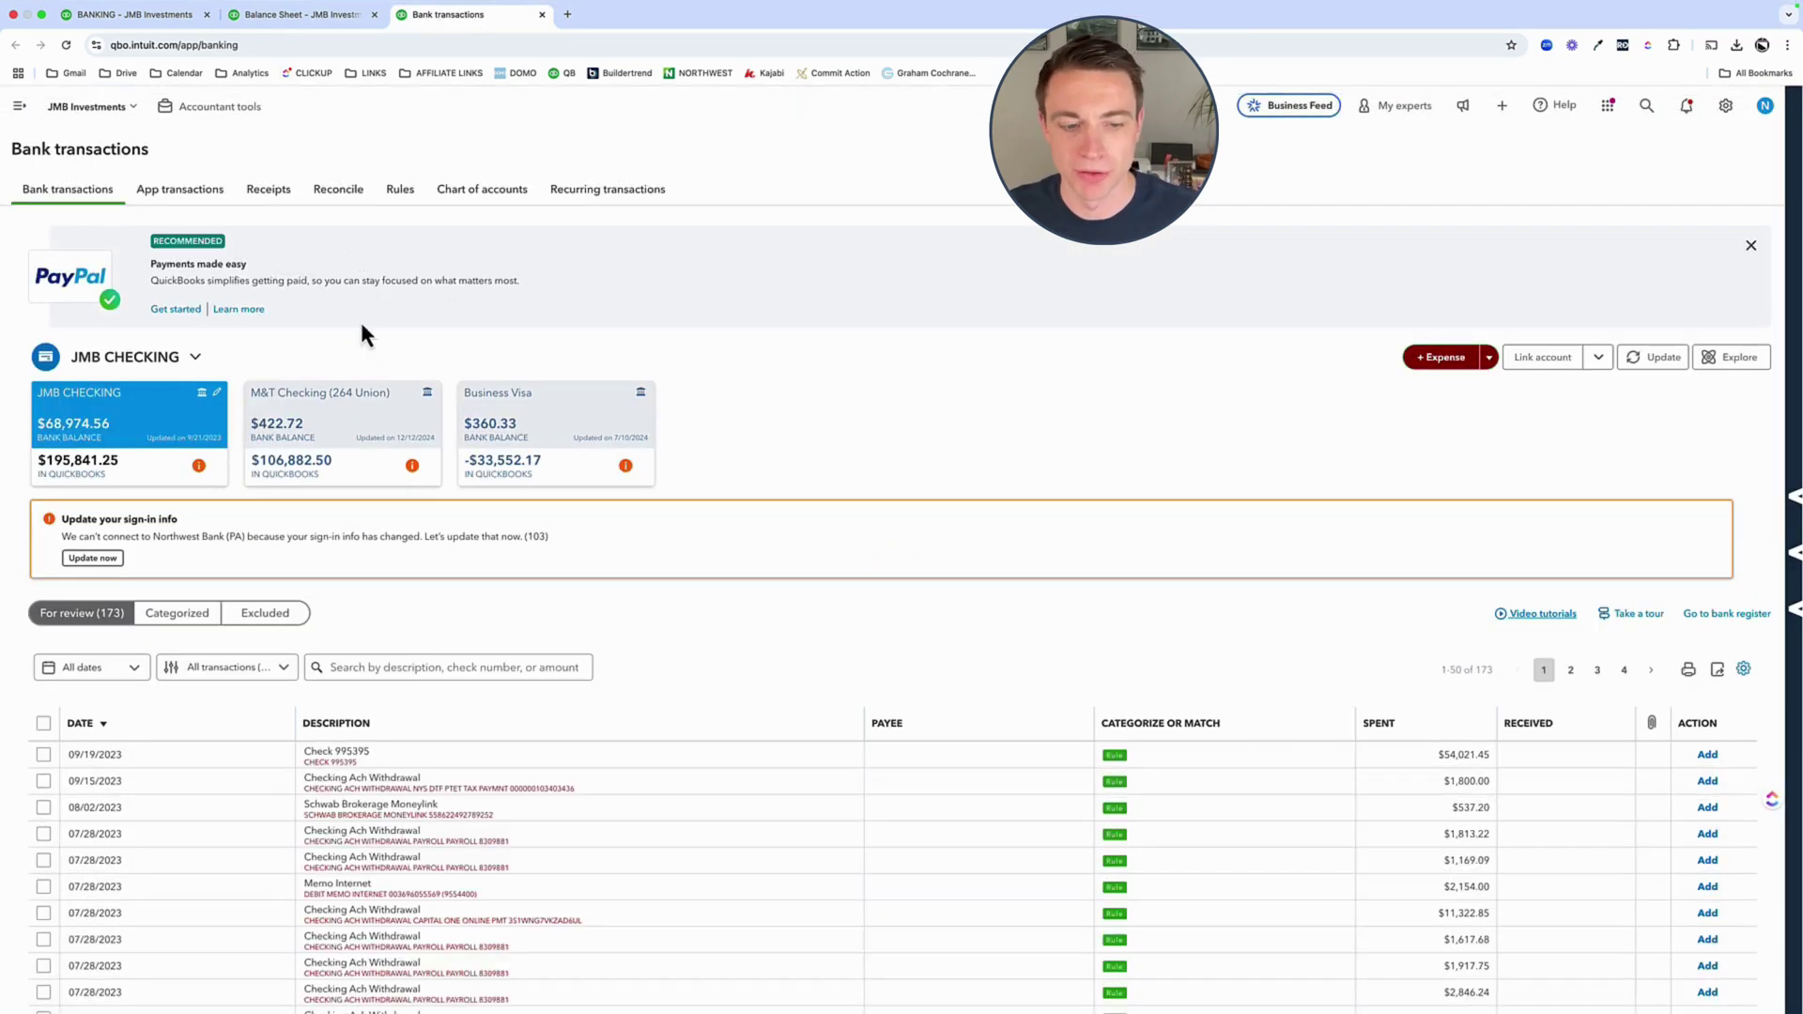
pyautogui.scroll(-2, 370, 386)
pyautogui.scroll(-5, 372, 392)
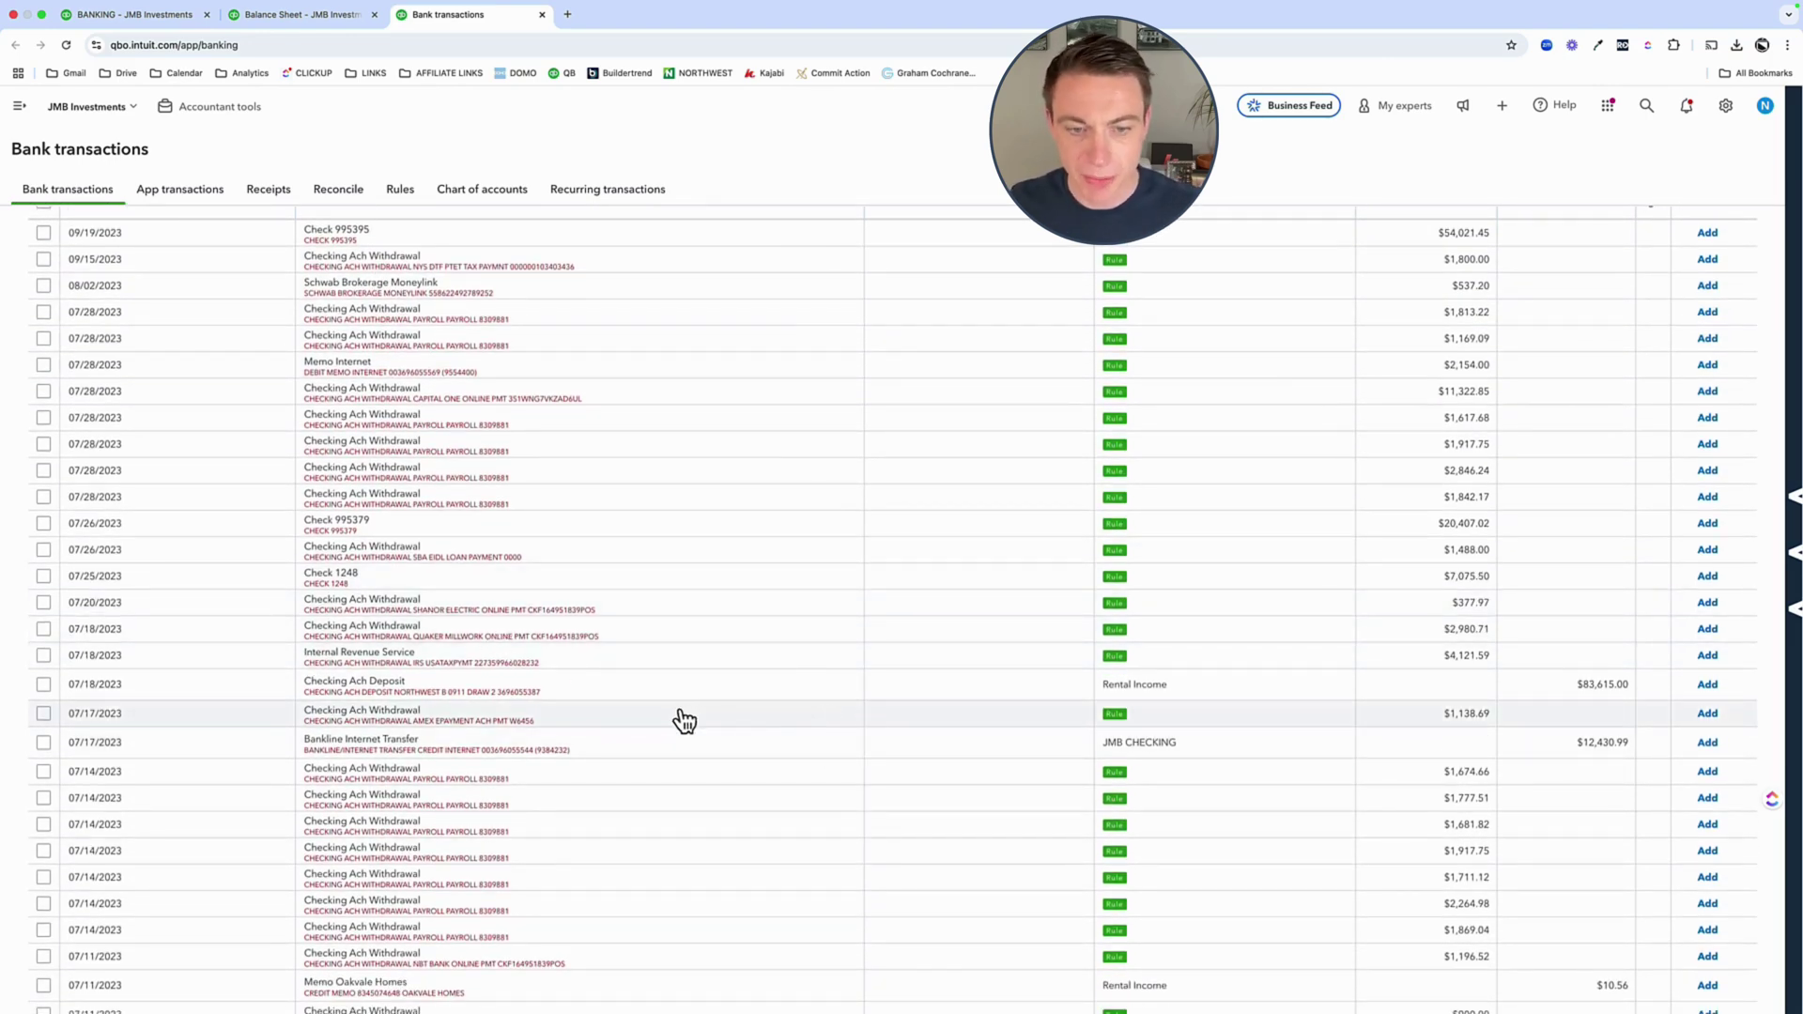
# - Compare the JMB CHECKING and M&T Checking (264 Union) lines on the balance sheet, then return to banking
pyautogui.click(282, 16)
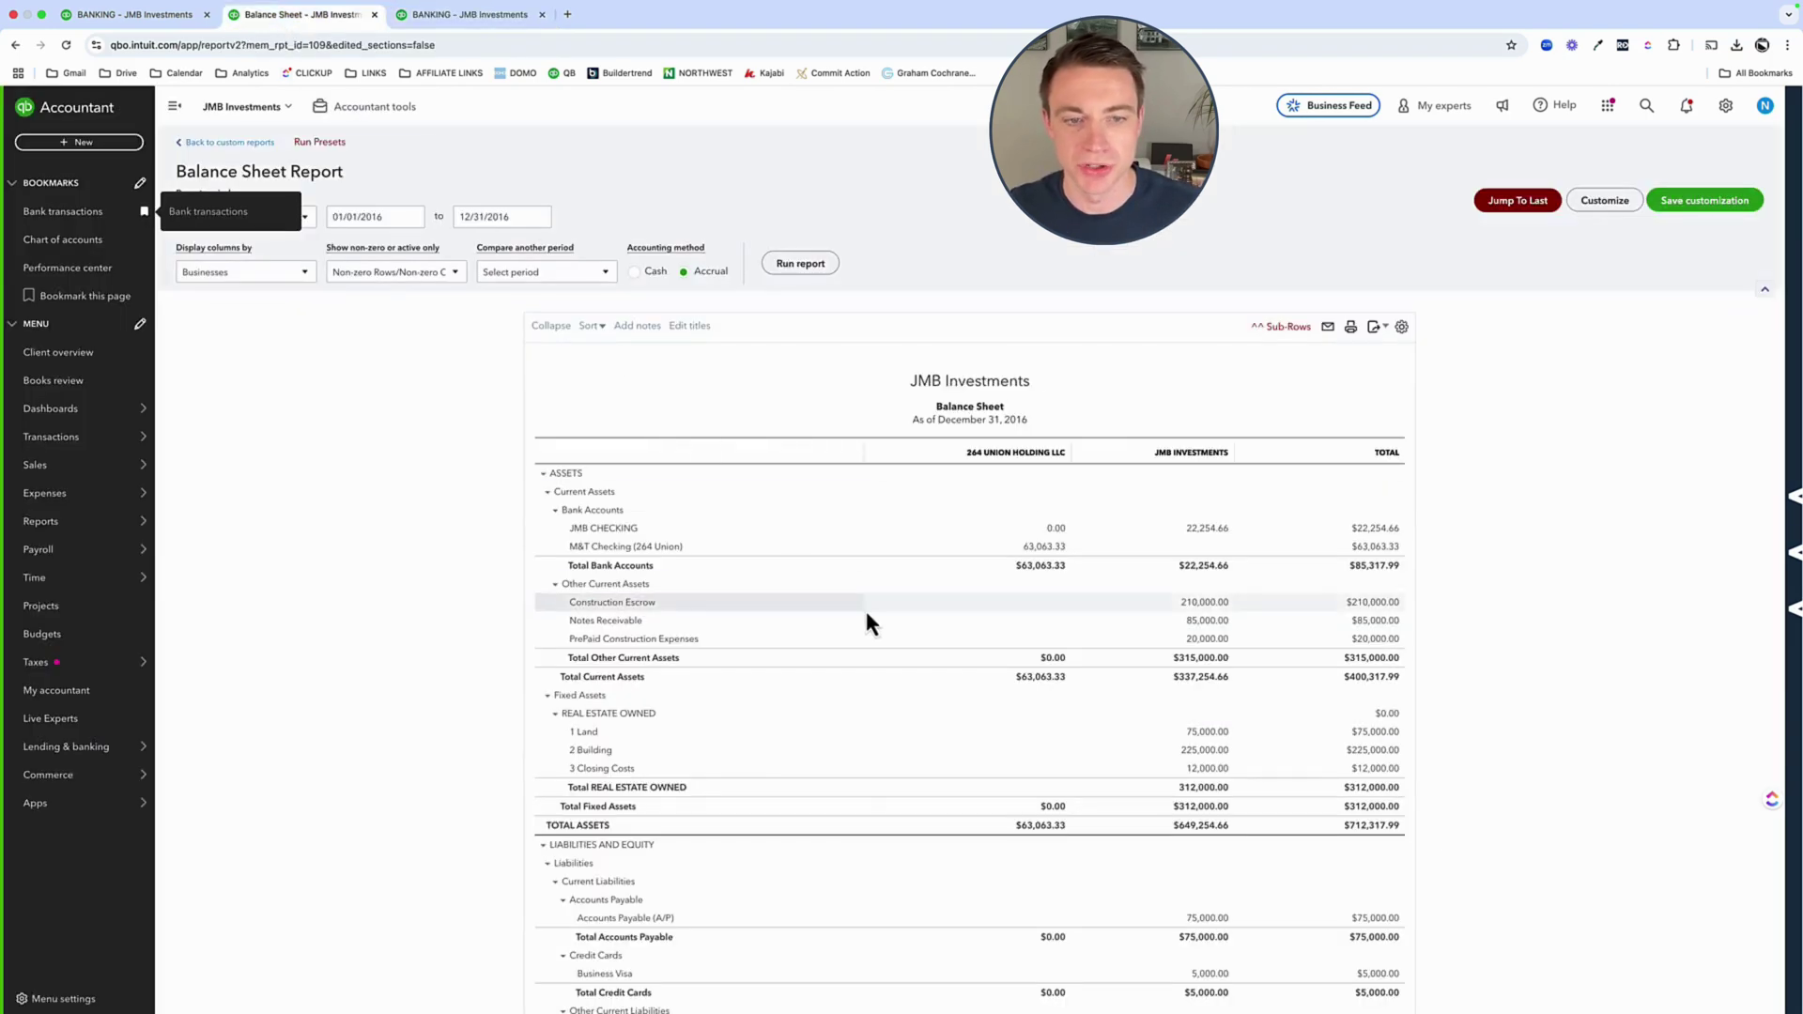
pyautogui.moveTo(640, 529); pyautogui.dragTo(559, 540)
pyautogui.moveTo(678, 553); pyautogui.dragTo(578, 547)
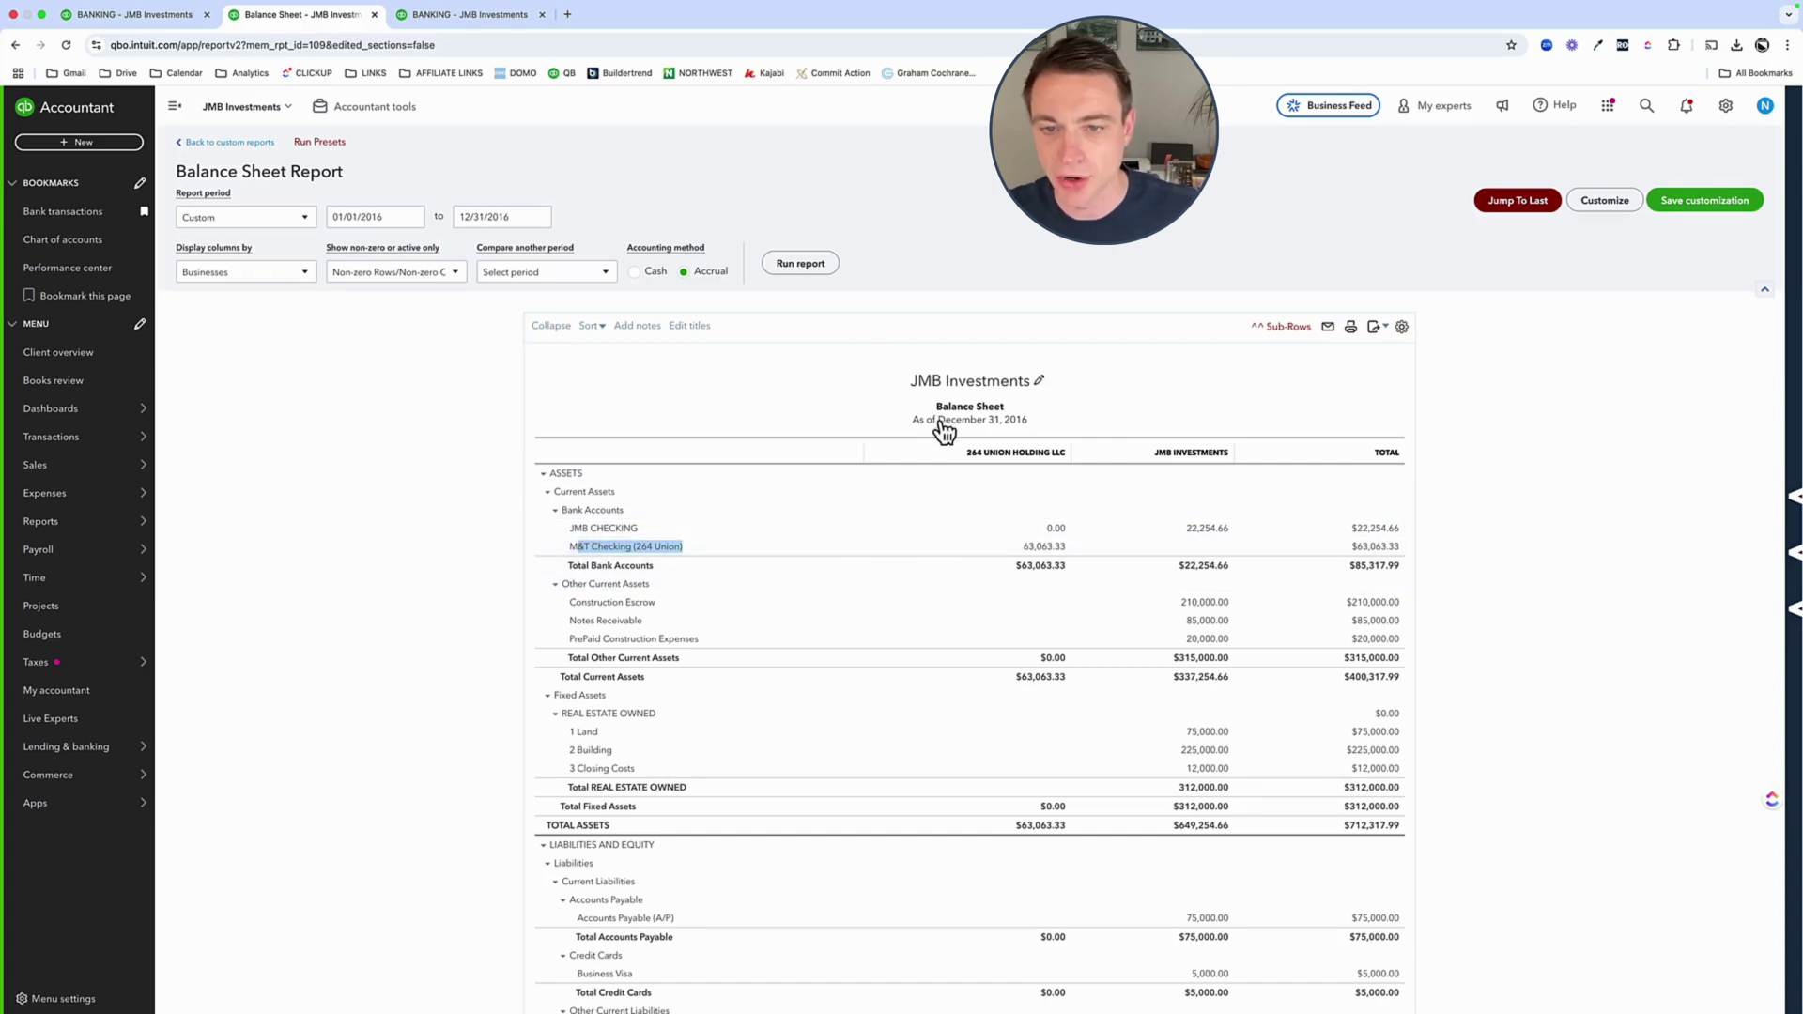
pyautogui.click(572, 537)
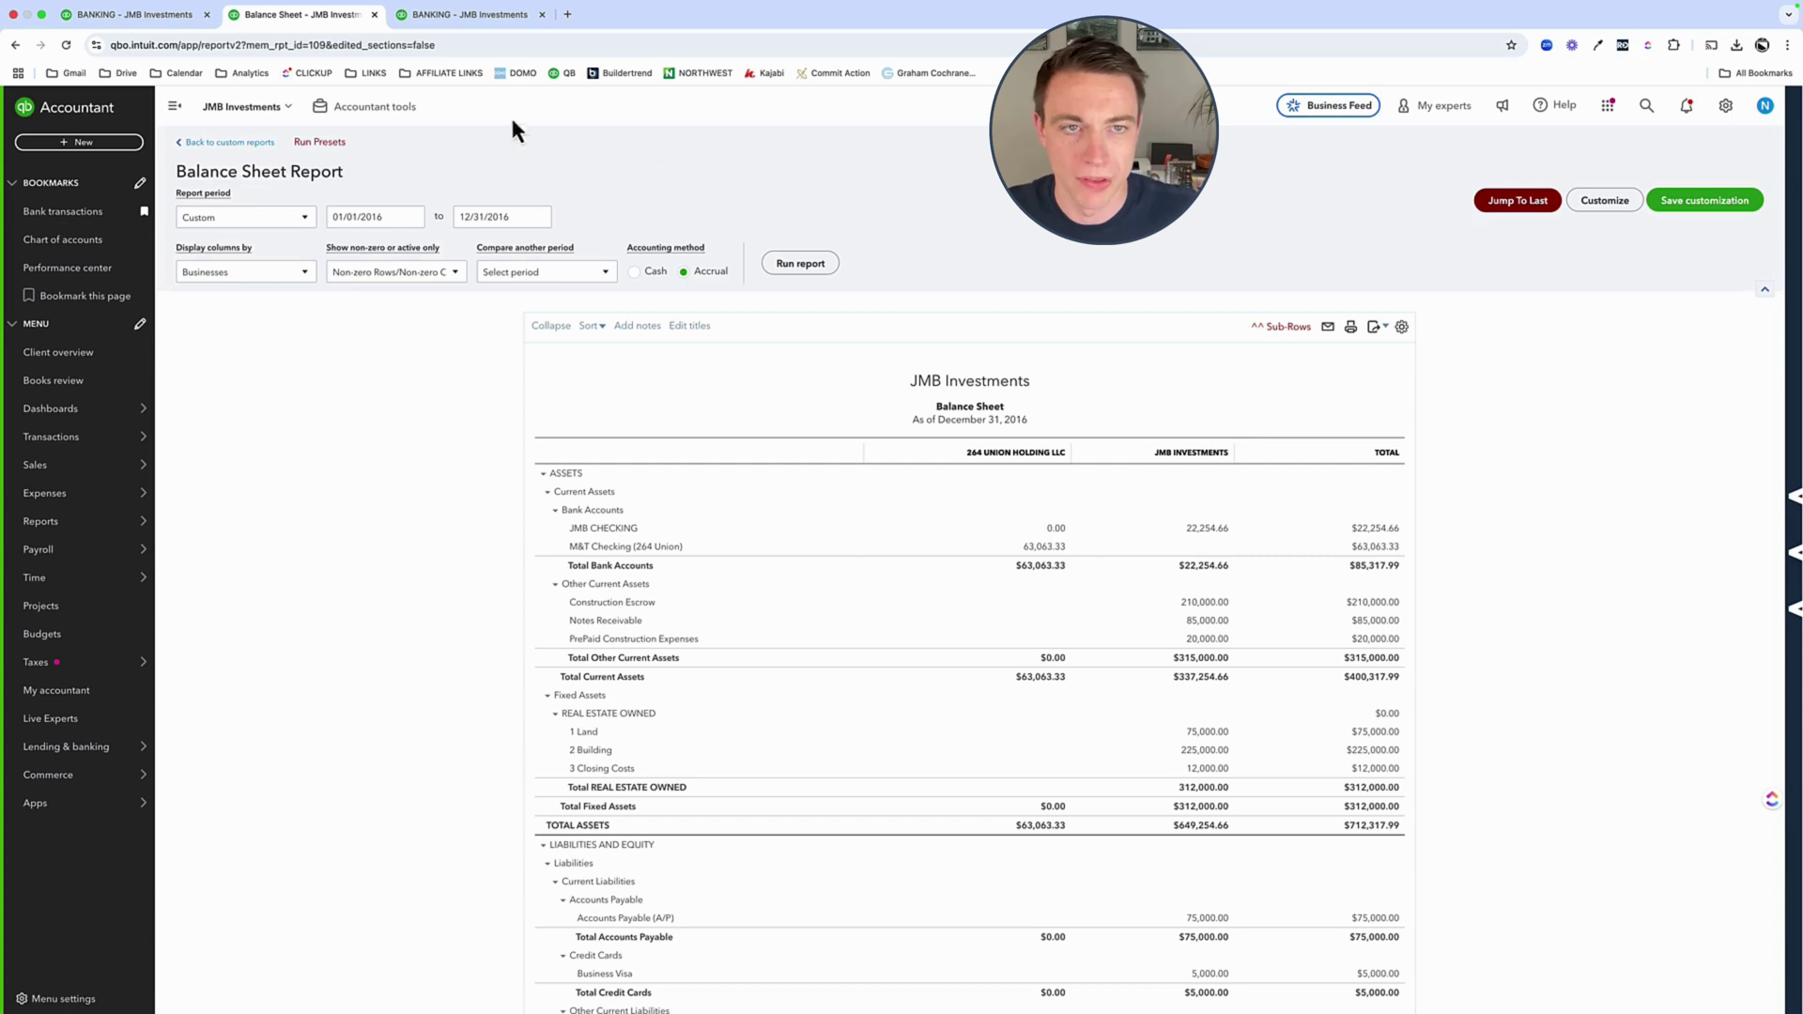
pyautogui.click(415, 18)
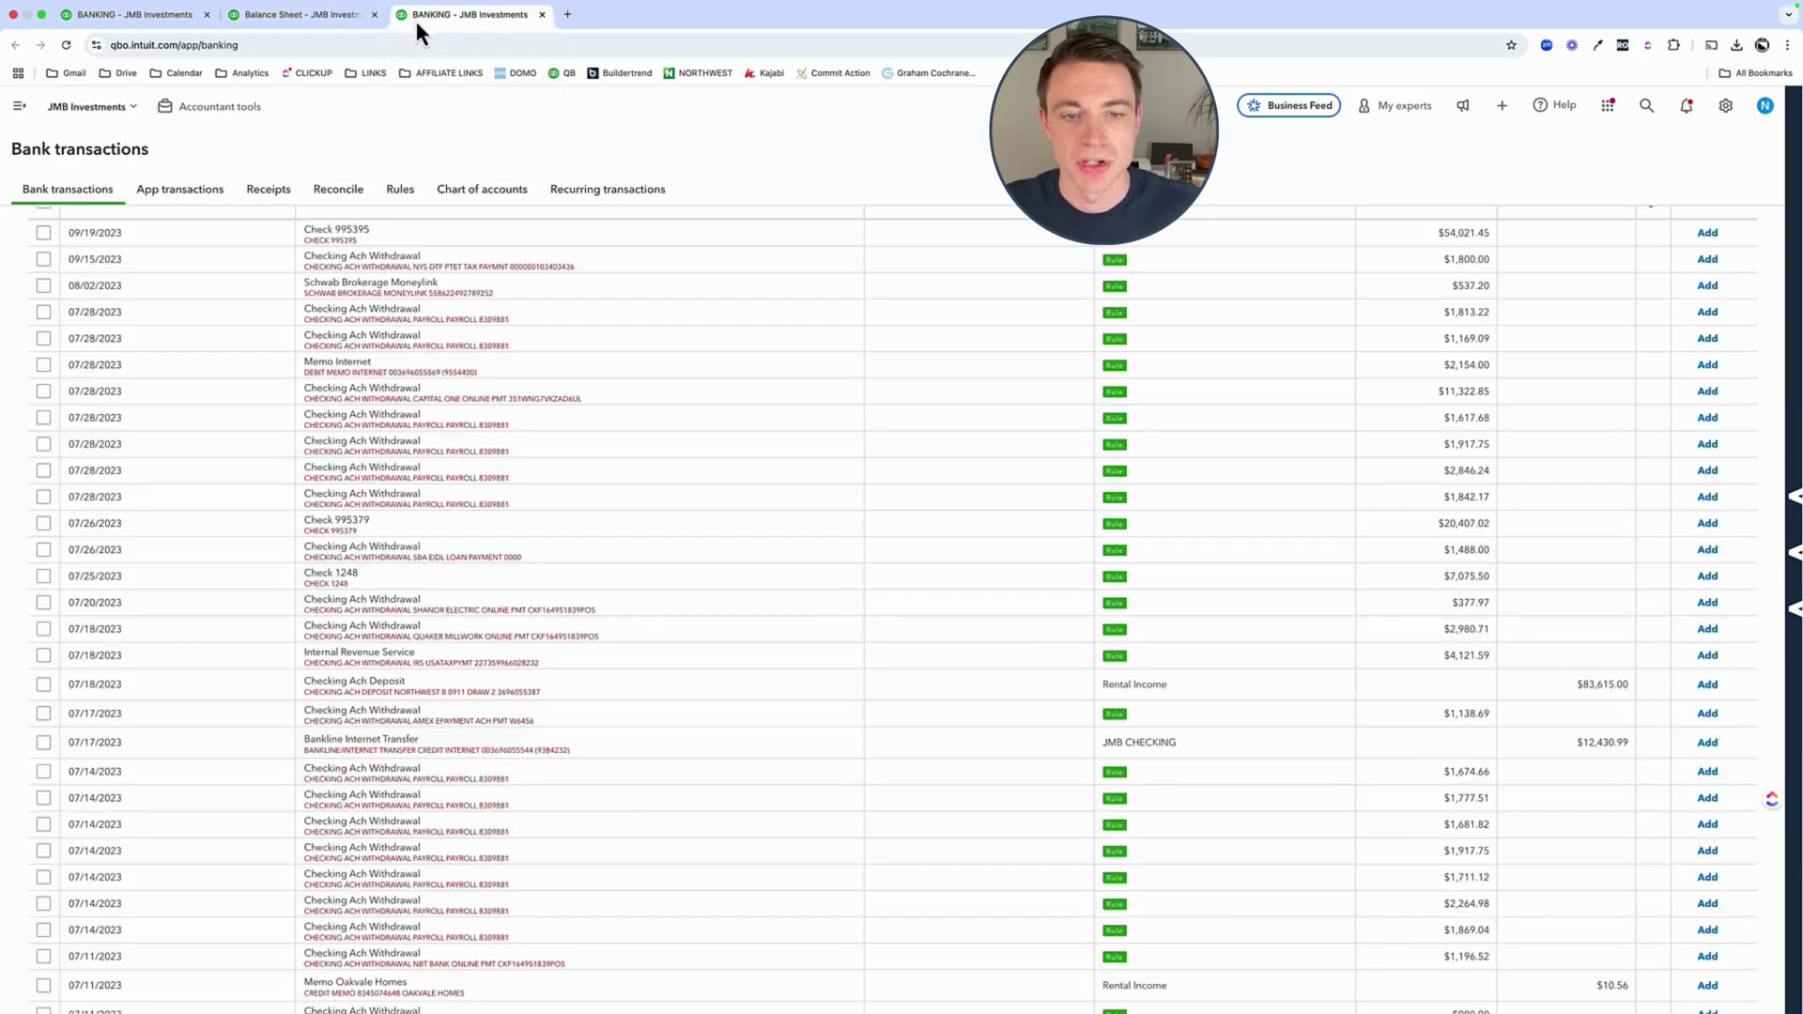
# - Record the 07/17 AMEX payment withdrawal as a transfer to M&T Checking (264 Union)
pyautogui.click(486, 717)
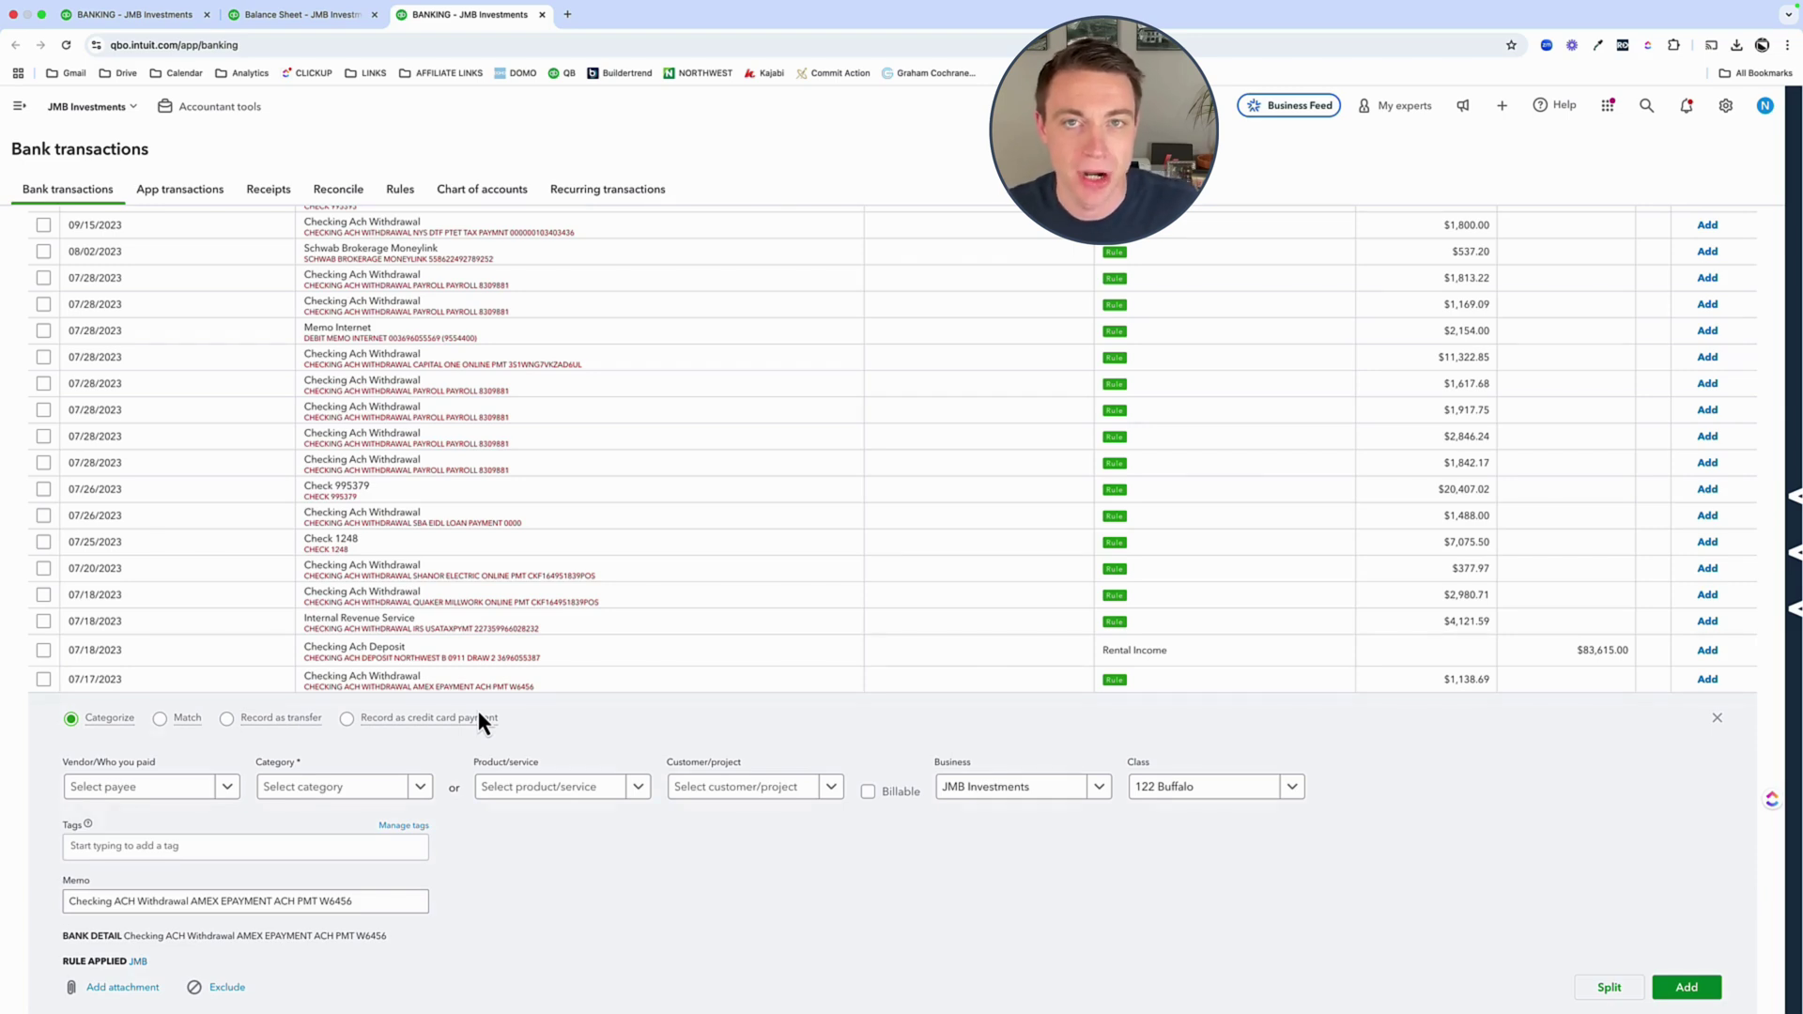
pyautogui.click(227, 718)
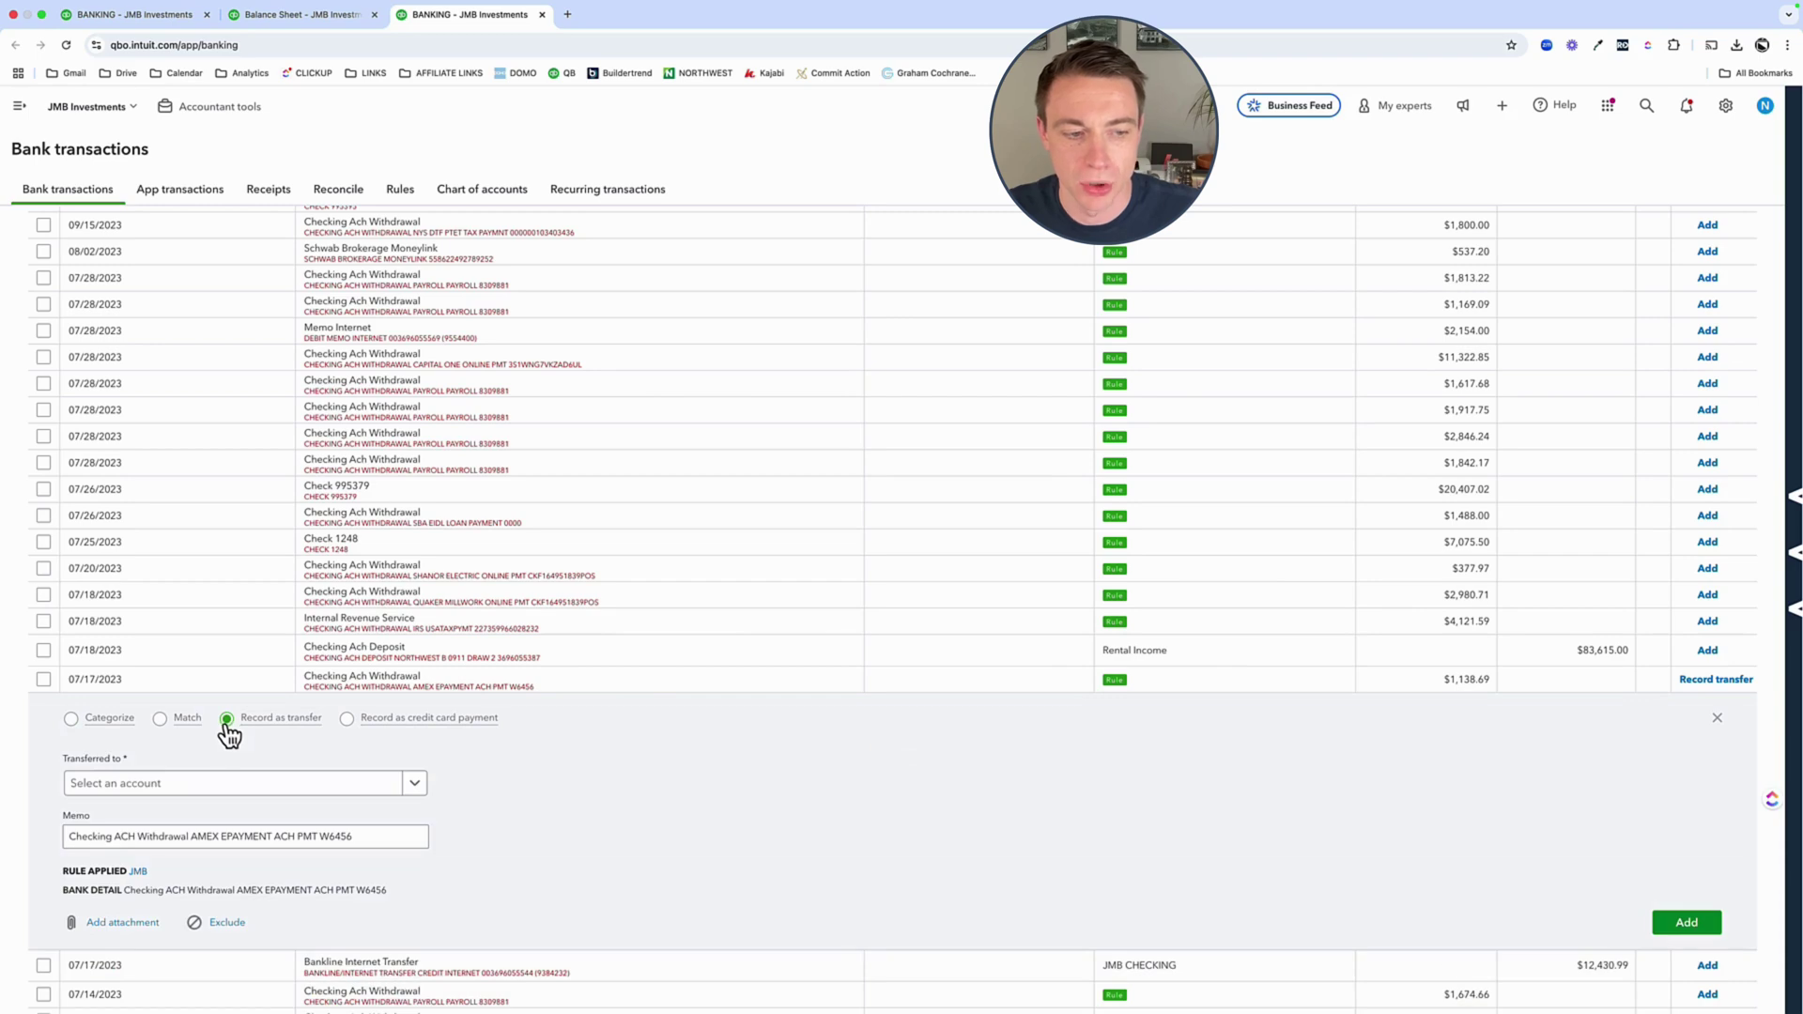
pyautogui.scroll(6, 173, 460)
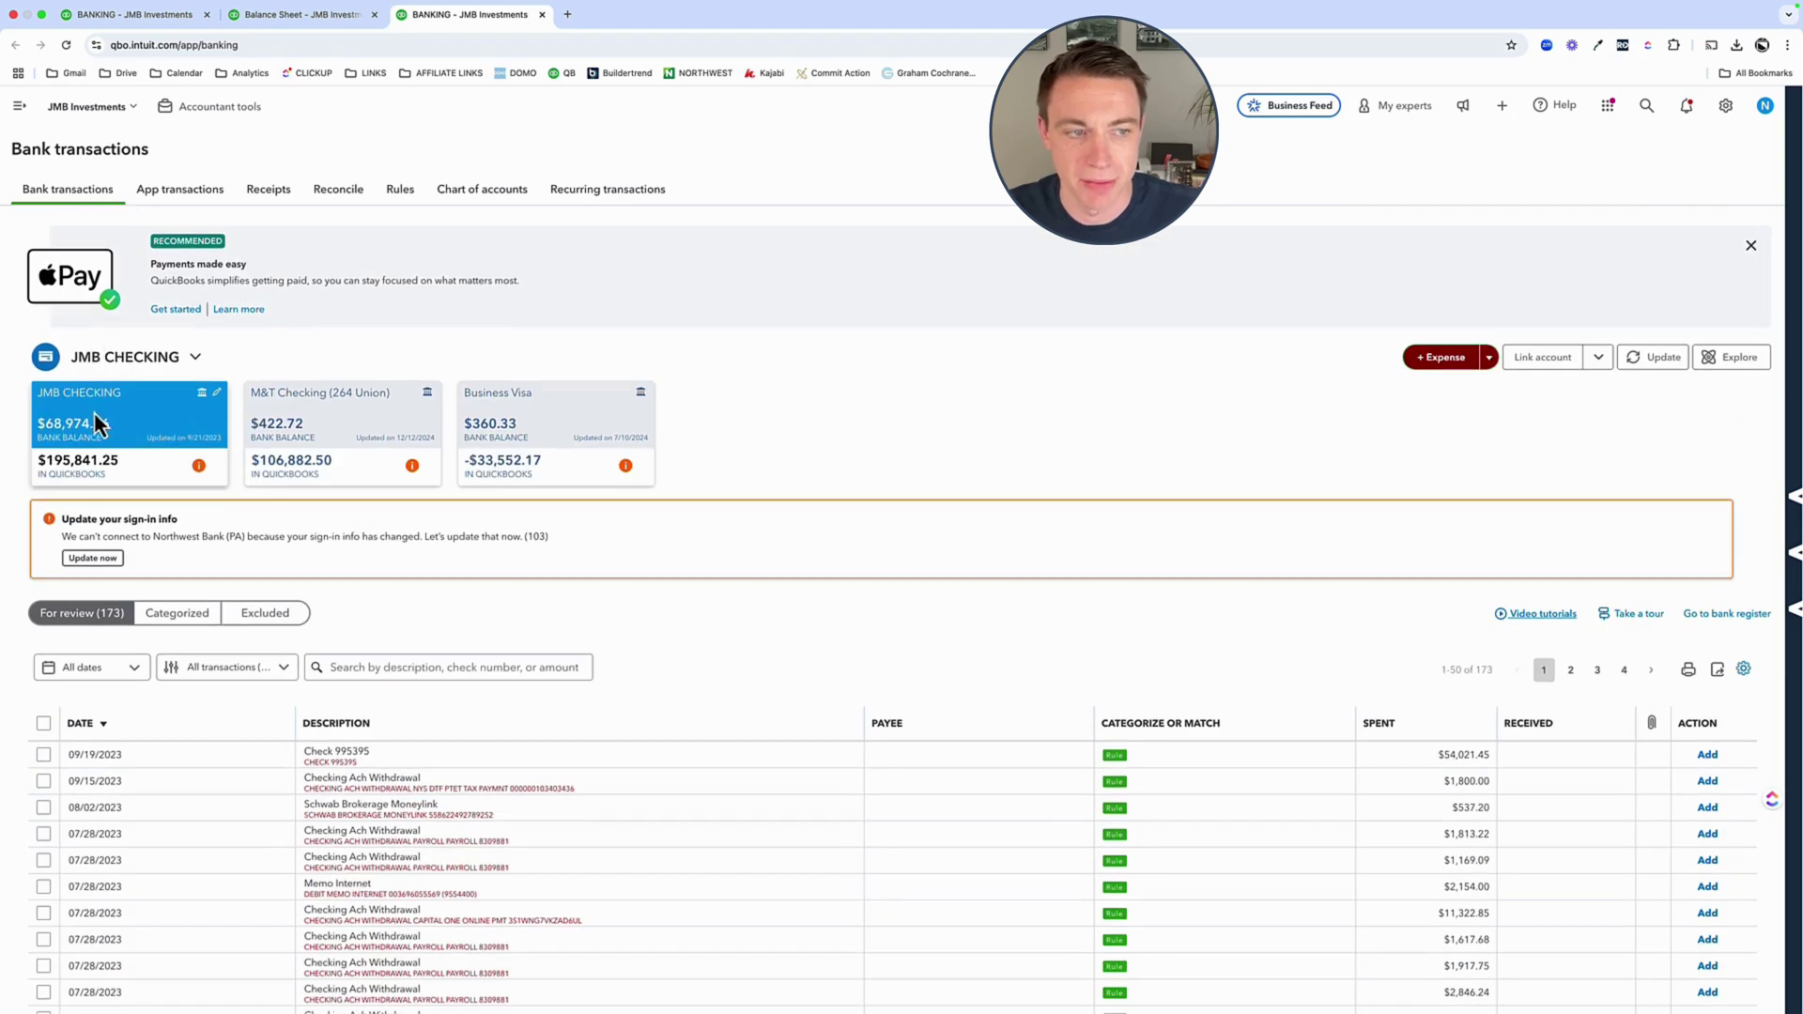
pyautogui.scroll(-10, 261, 664)
pyautogui.click(173, 635)
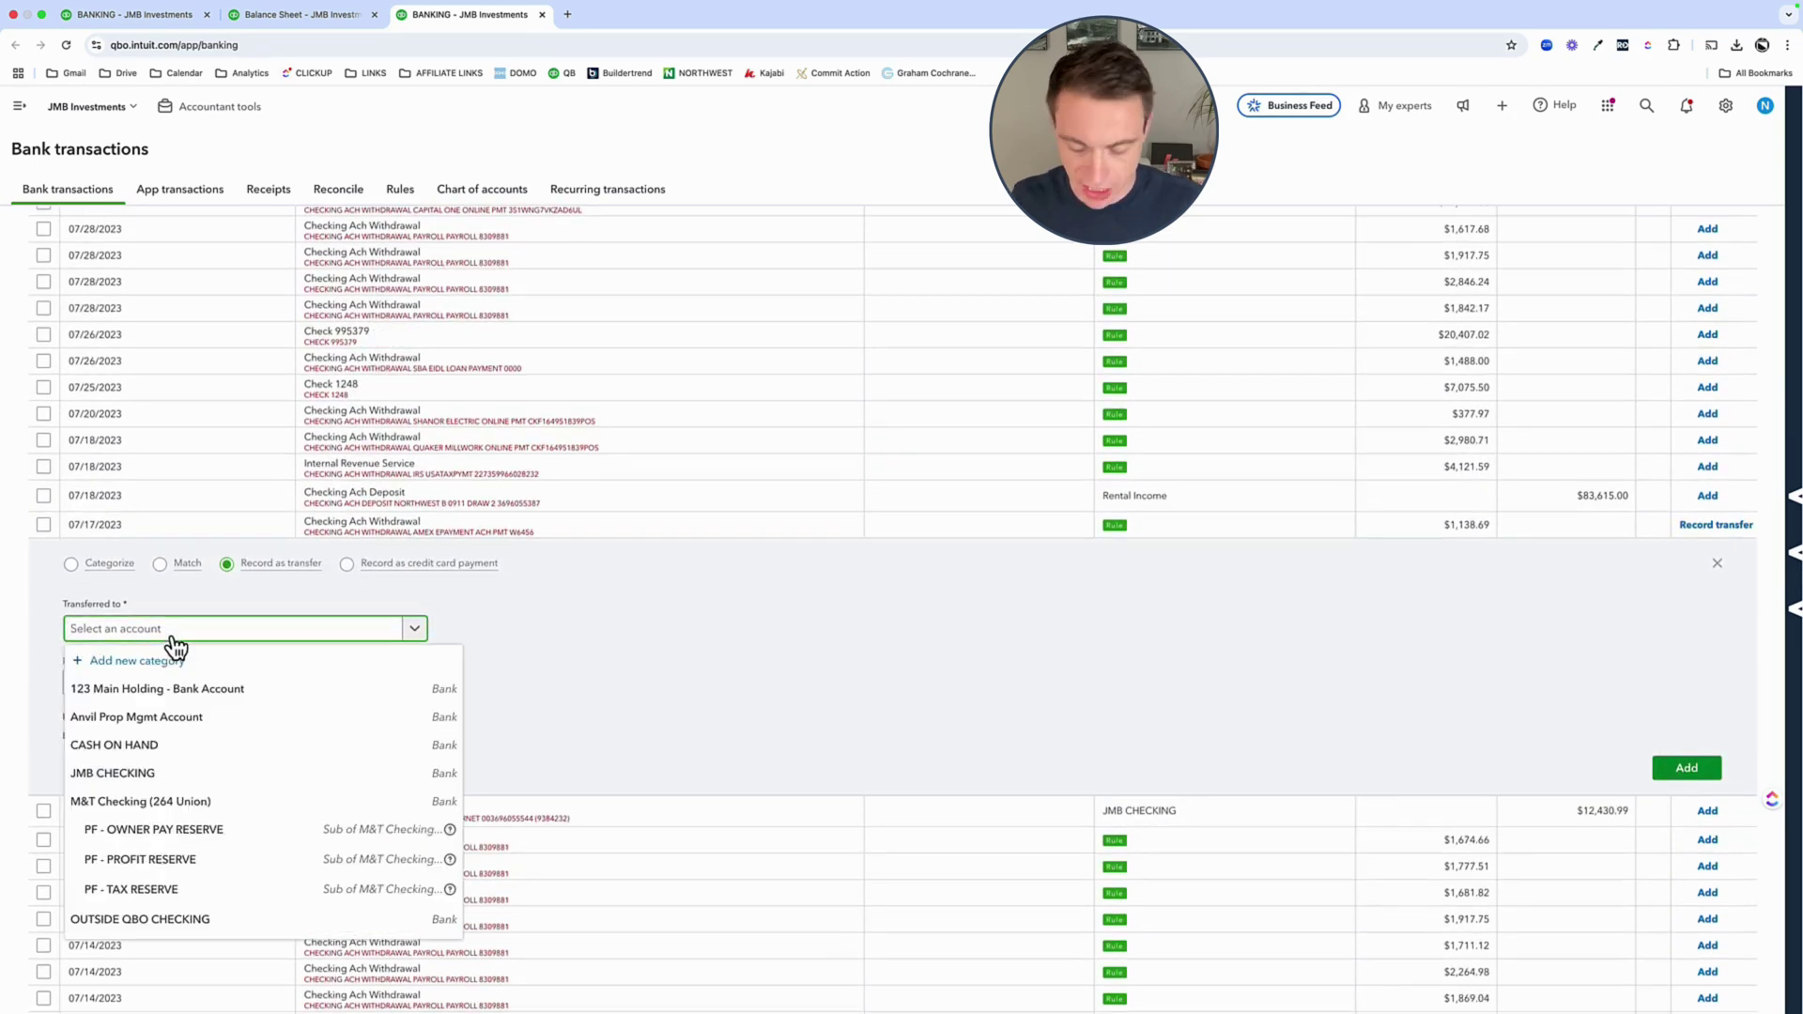
pyautogui.write('M&T')
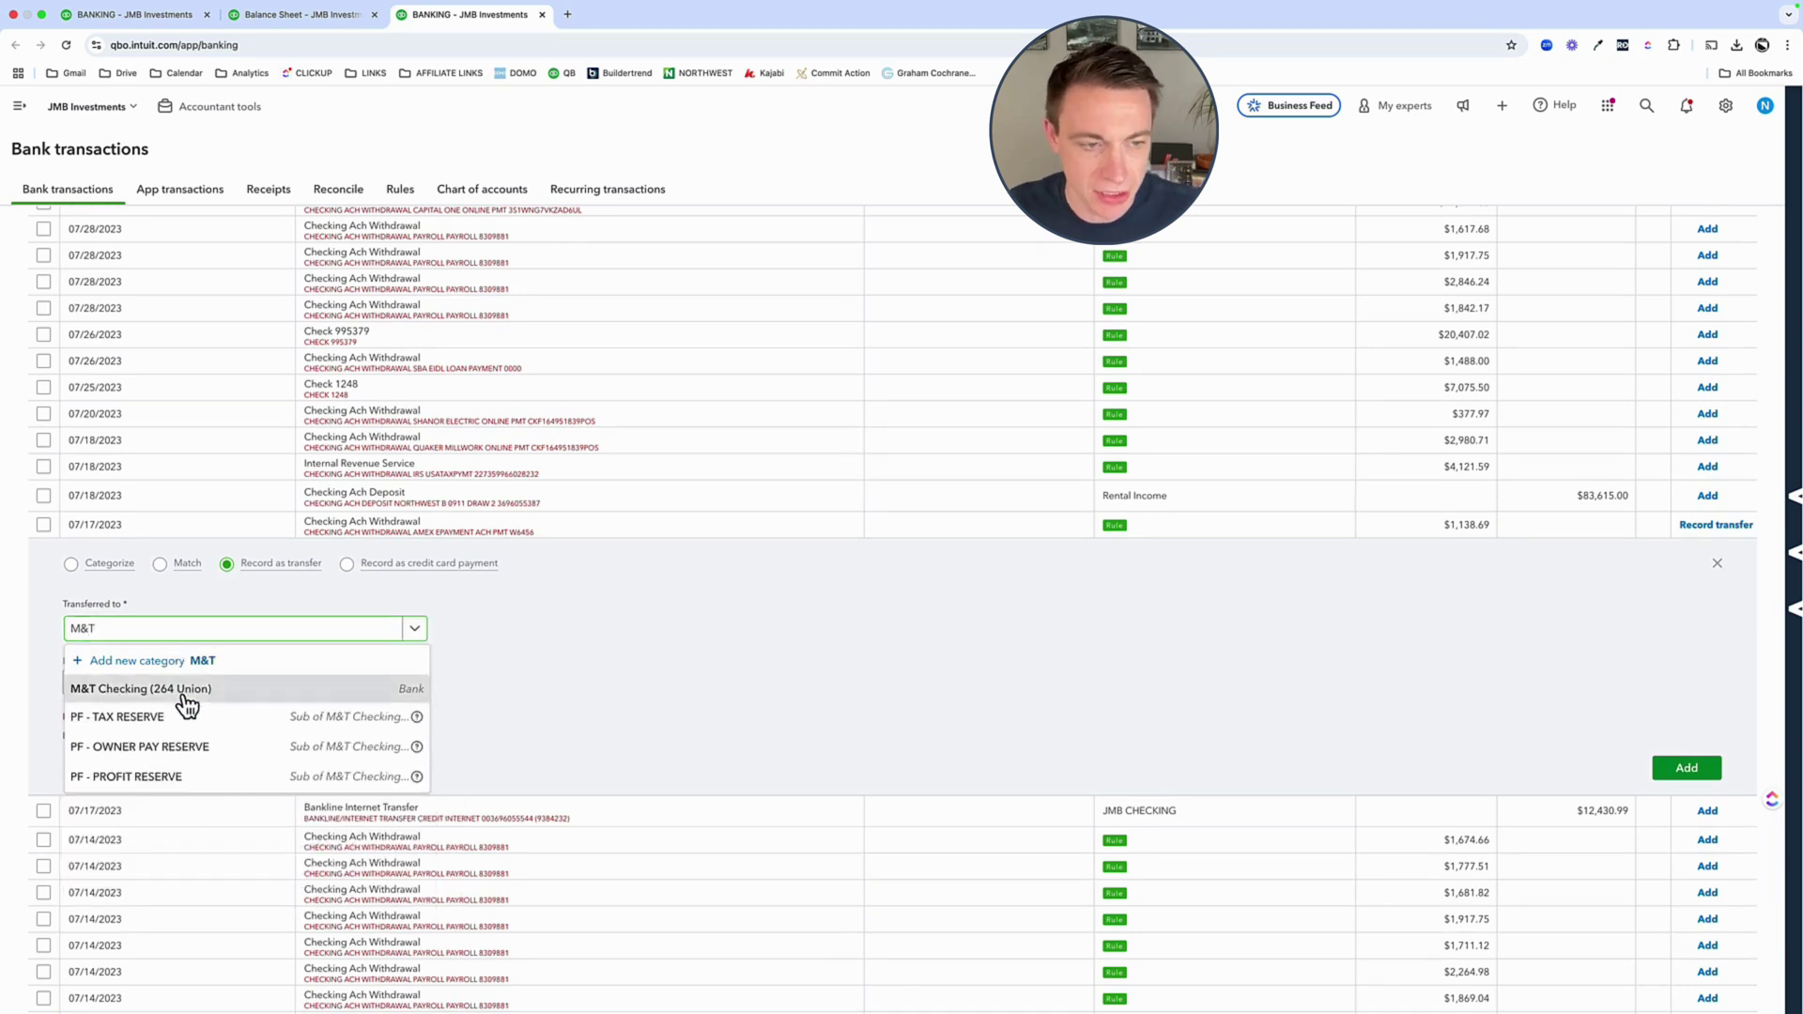
pyautogui.click(189, 694)
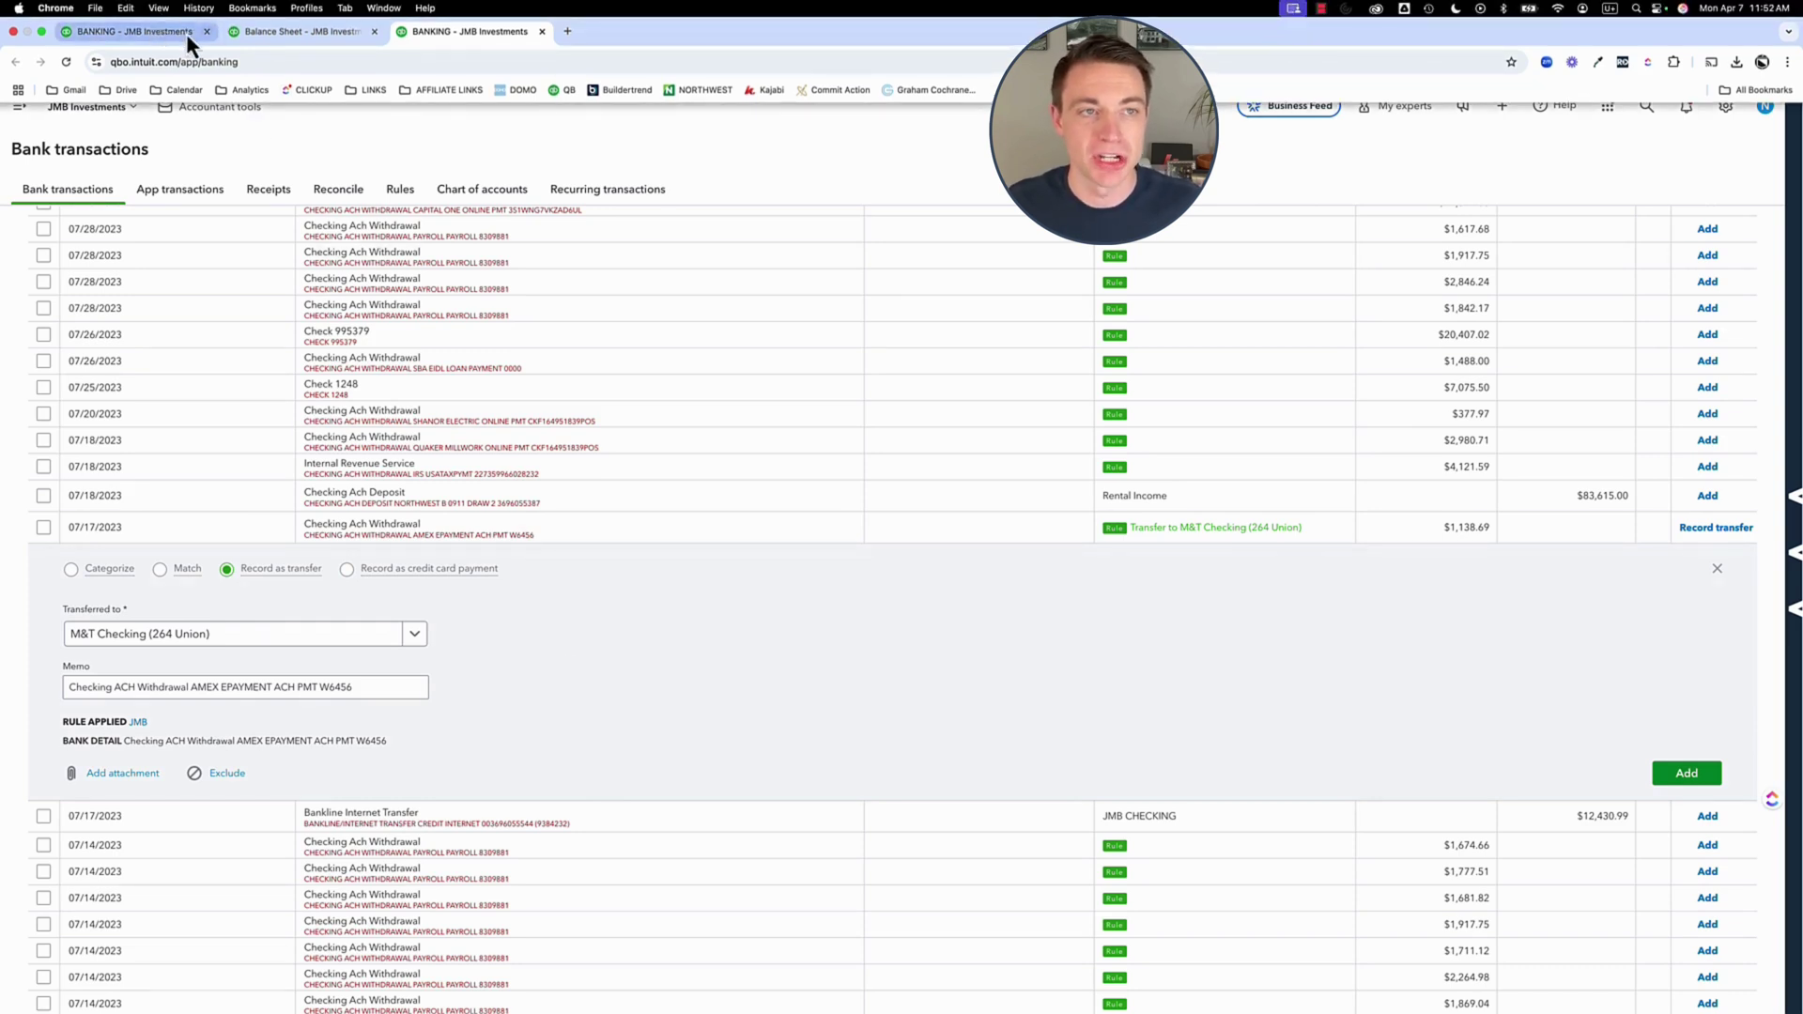
pyautogui.click(286, 30)
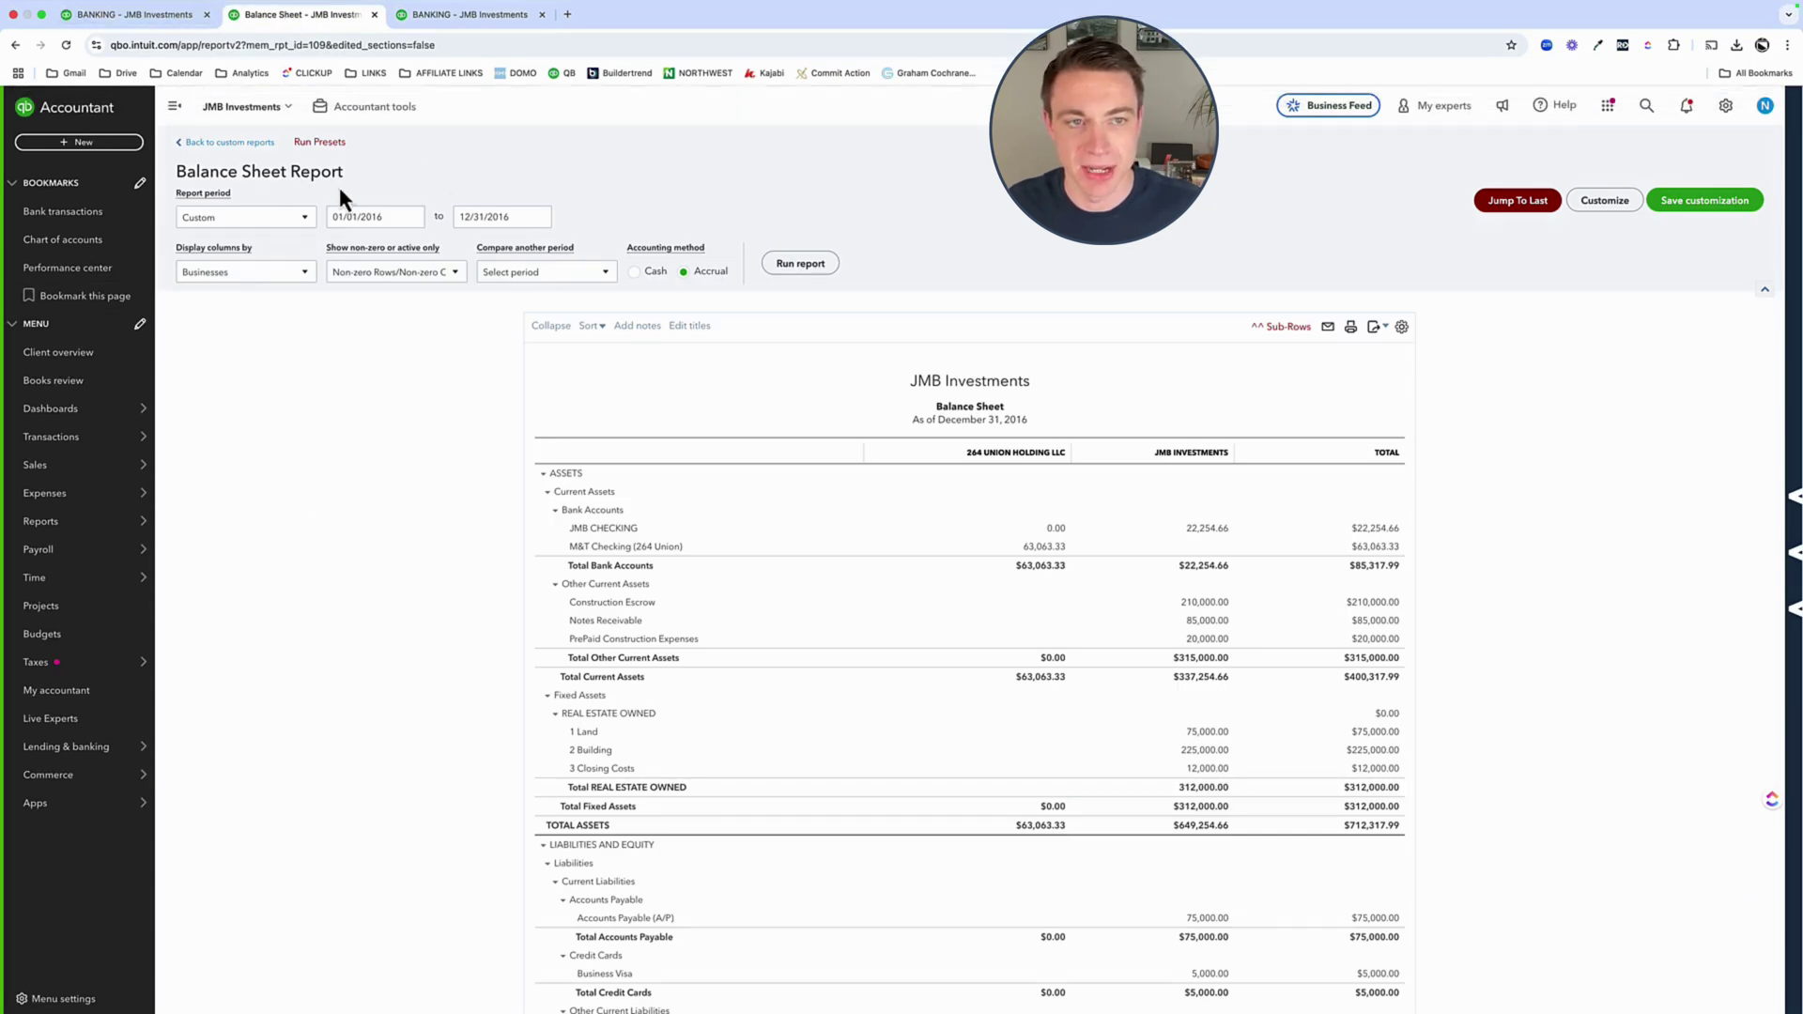
# - Start a new transfer from JMB CHECKING to M&T Checking (264 Union)
pyautogui.click(85, 142)
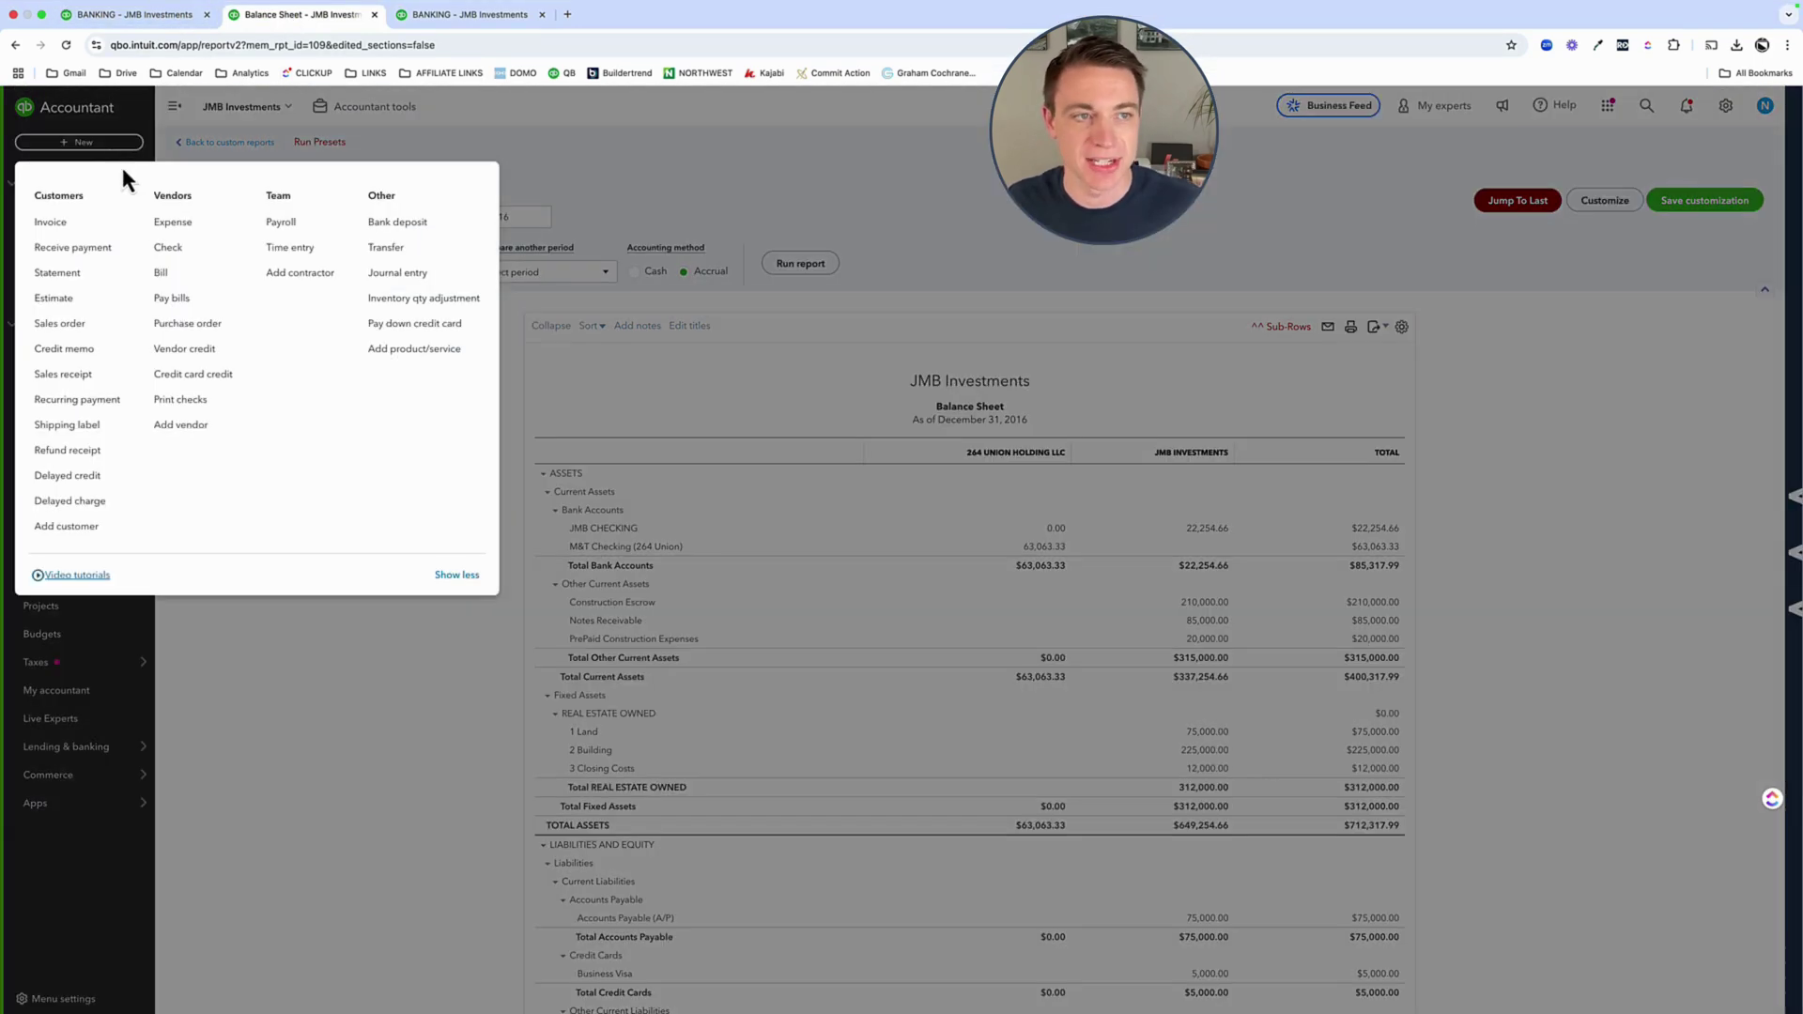
pyautogui.click(421, 249)
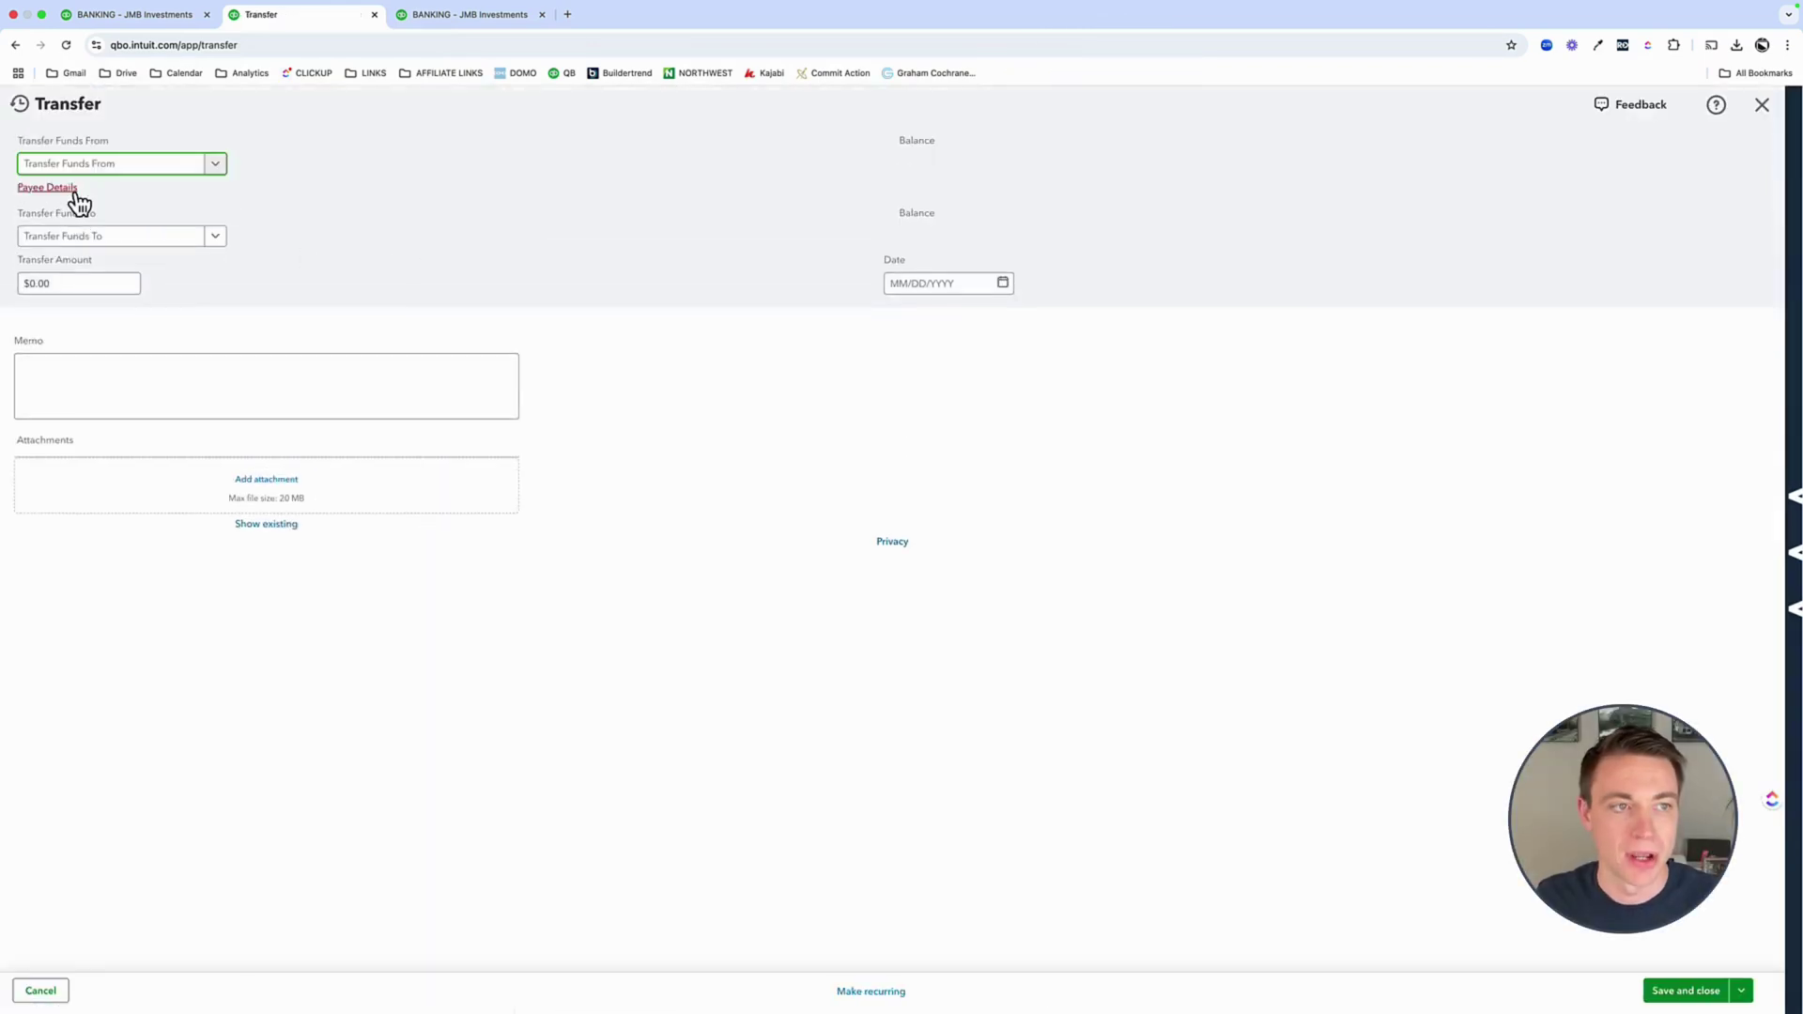
pyautogui.write('jmb')
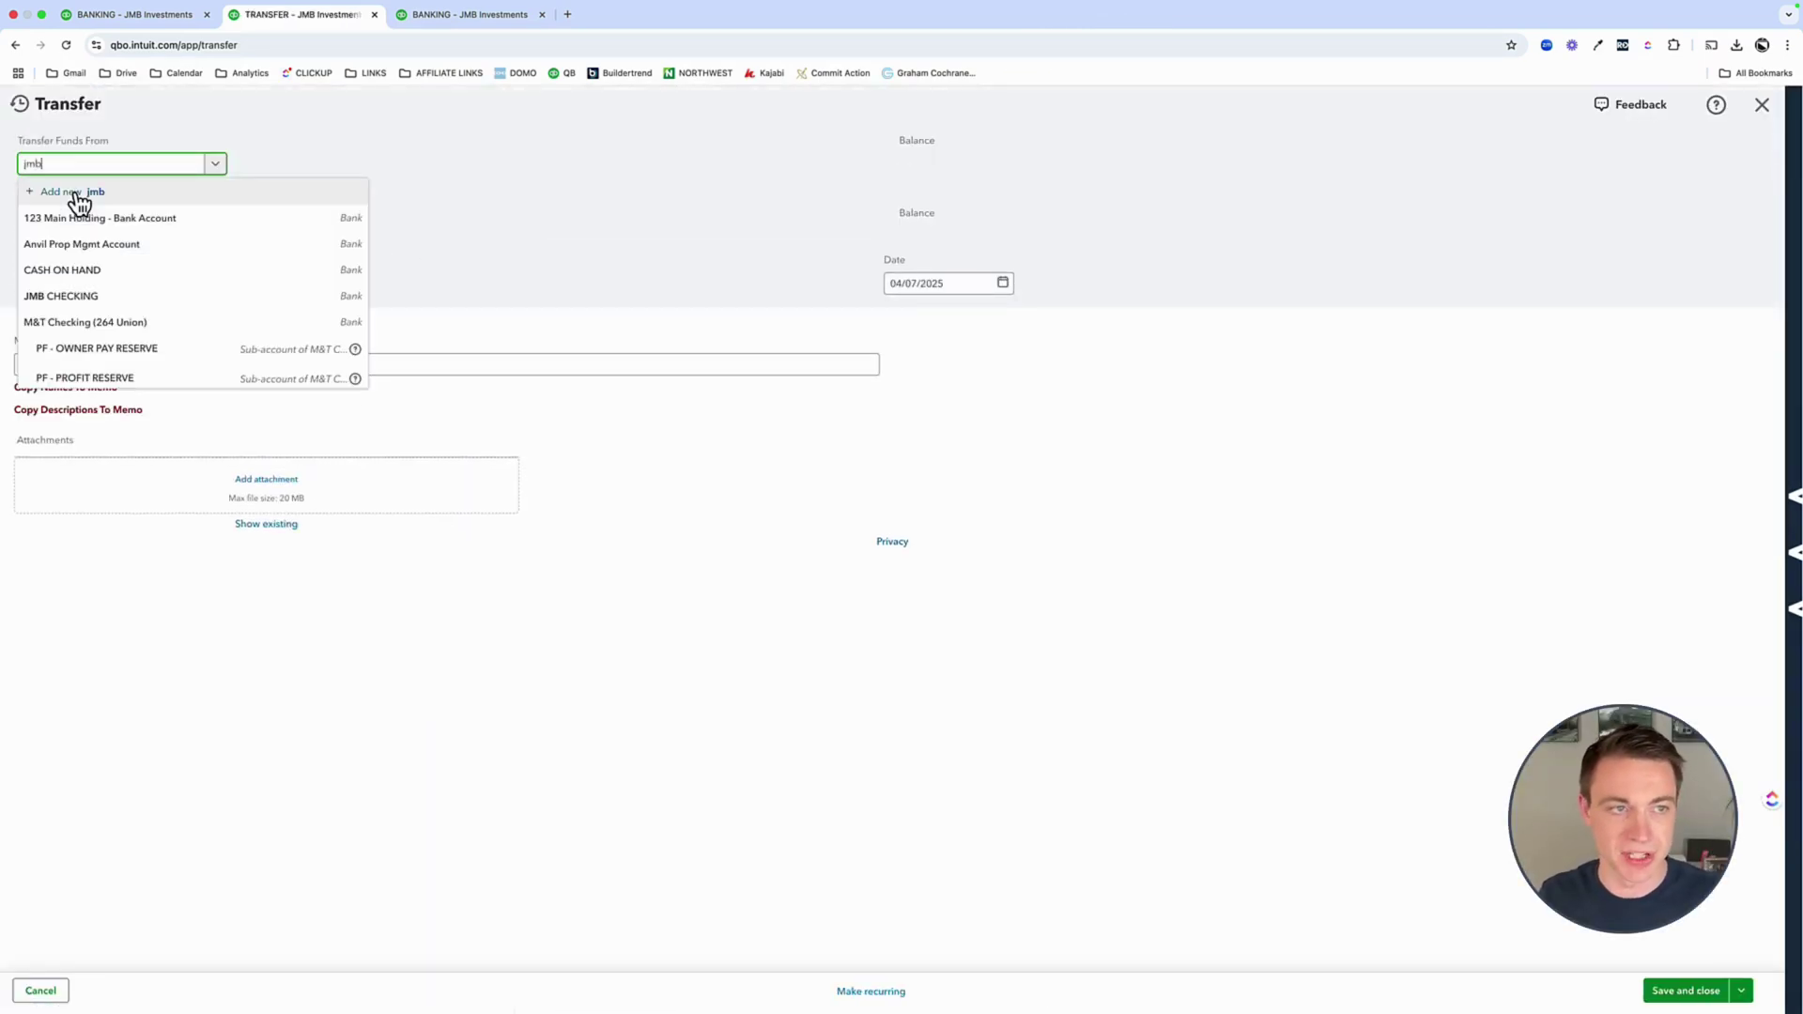
pyautogui.click(71, 219)
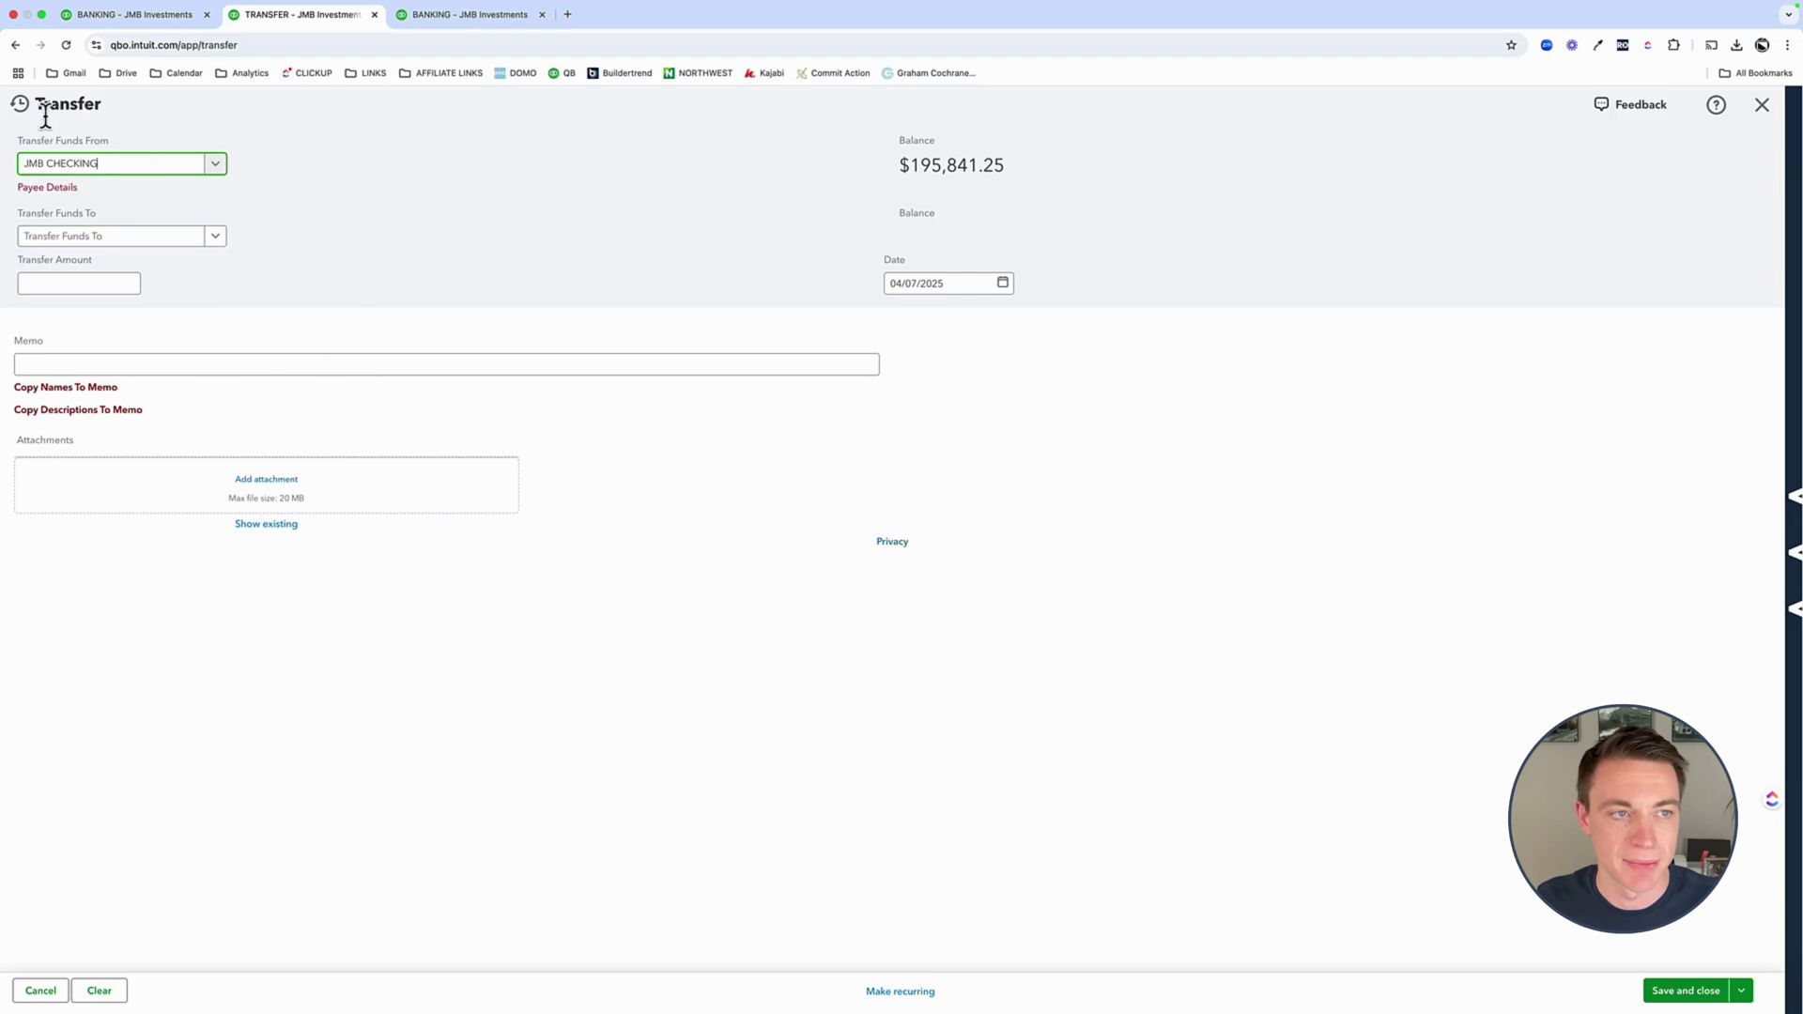
pyautogui.click(82, 241)
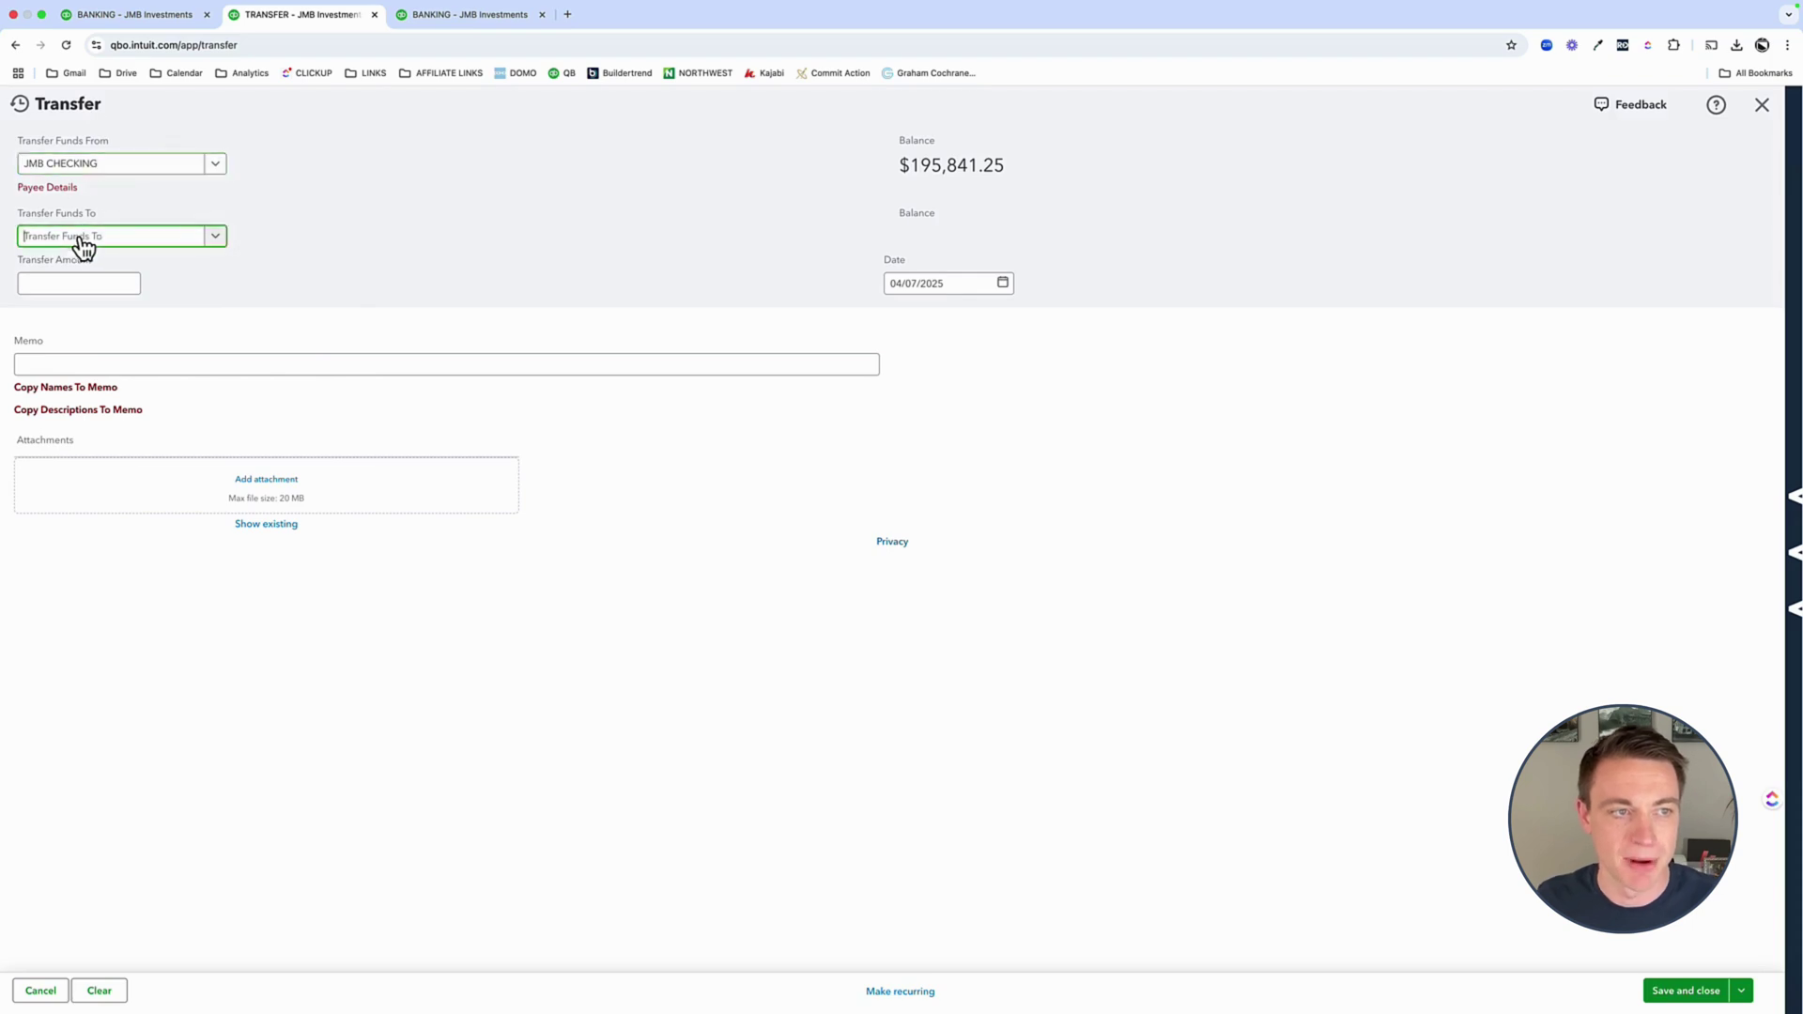
pyautogui.write('M&T')
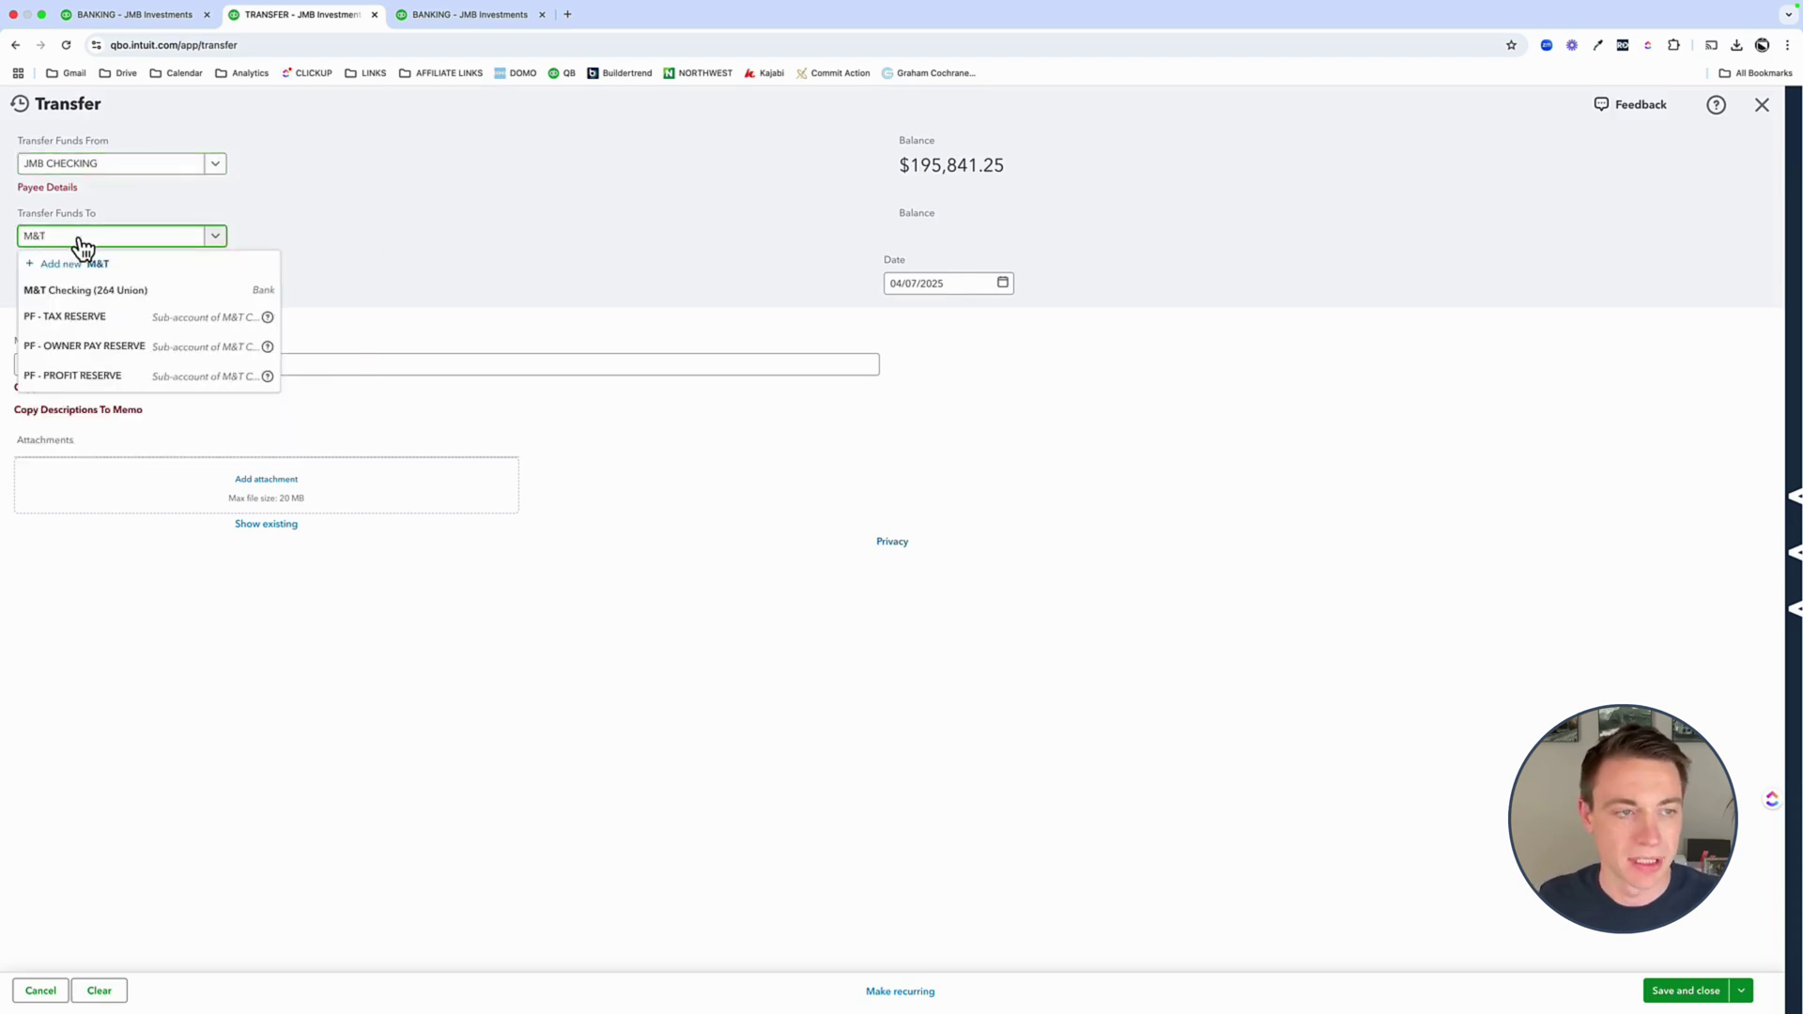
pyautogui.click(89, 291)
# - Date the transfer 04/19/2016, set the amount to $10,000, and save it
pyautogui.click(959, 280)
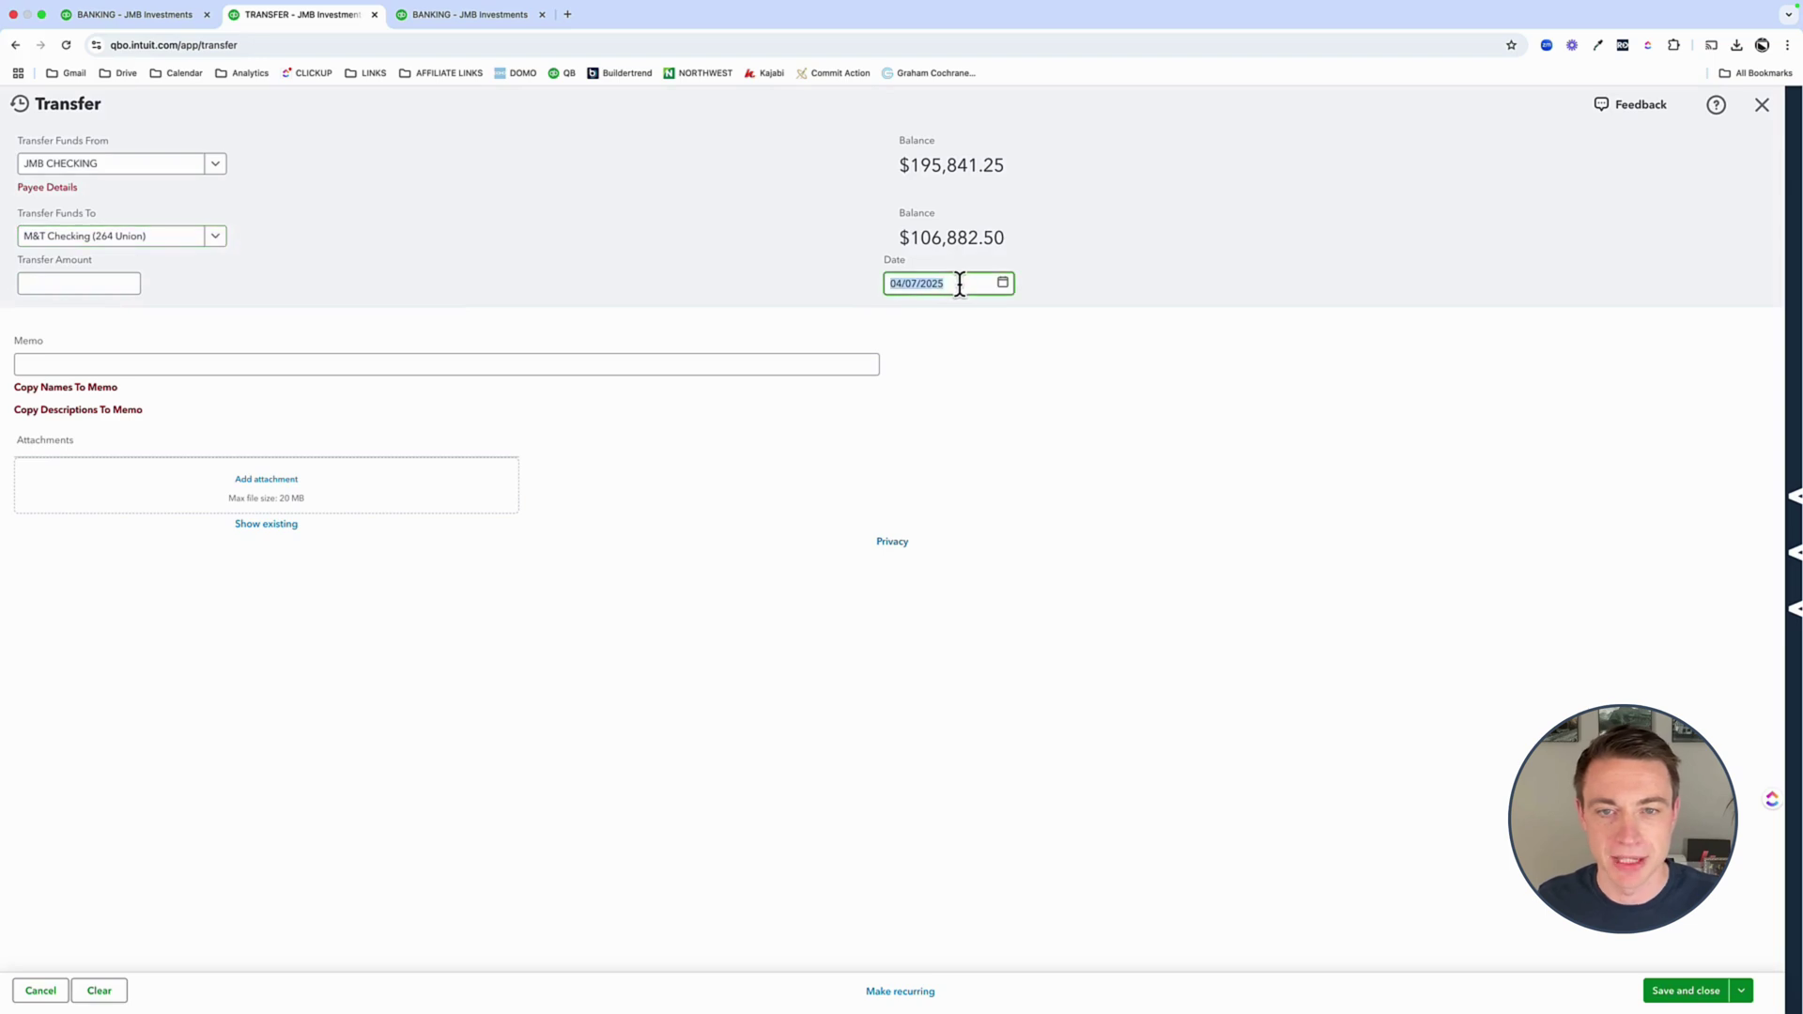
pyautogui.press('super+a')
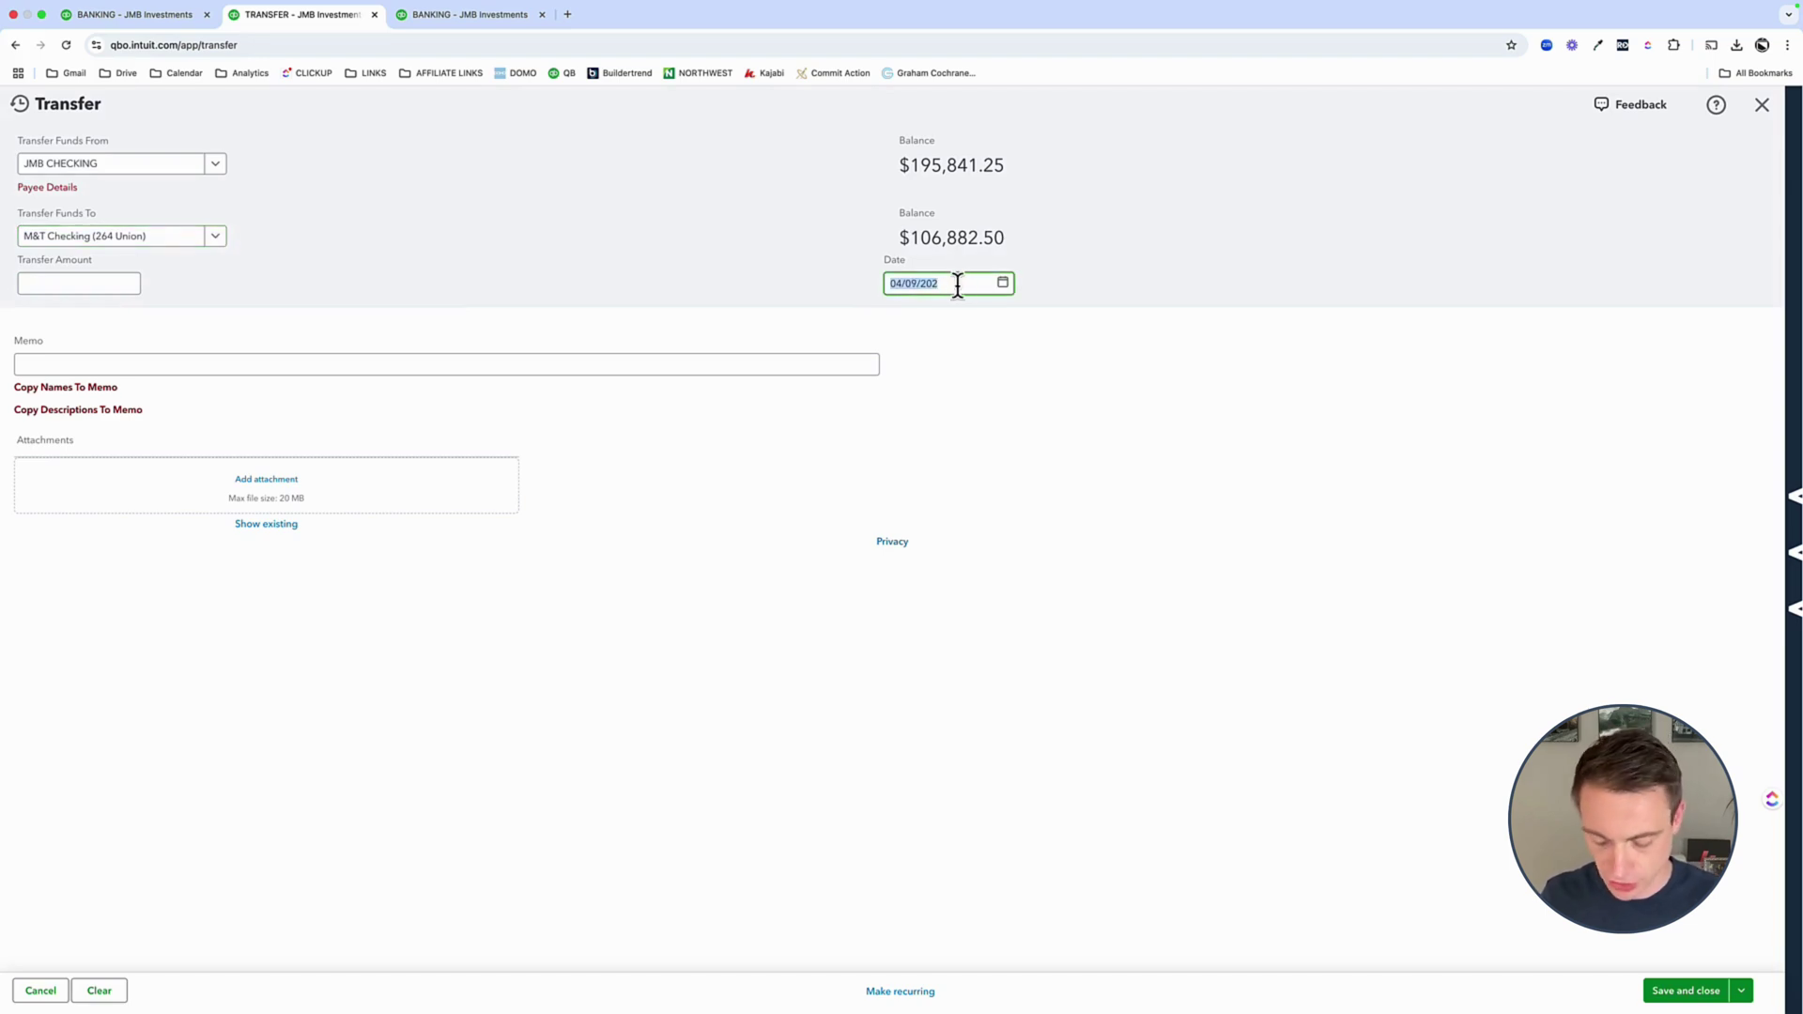
pyautogui.write('4/19/20')
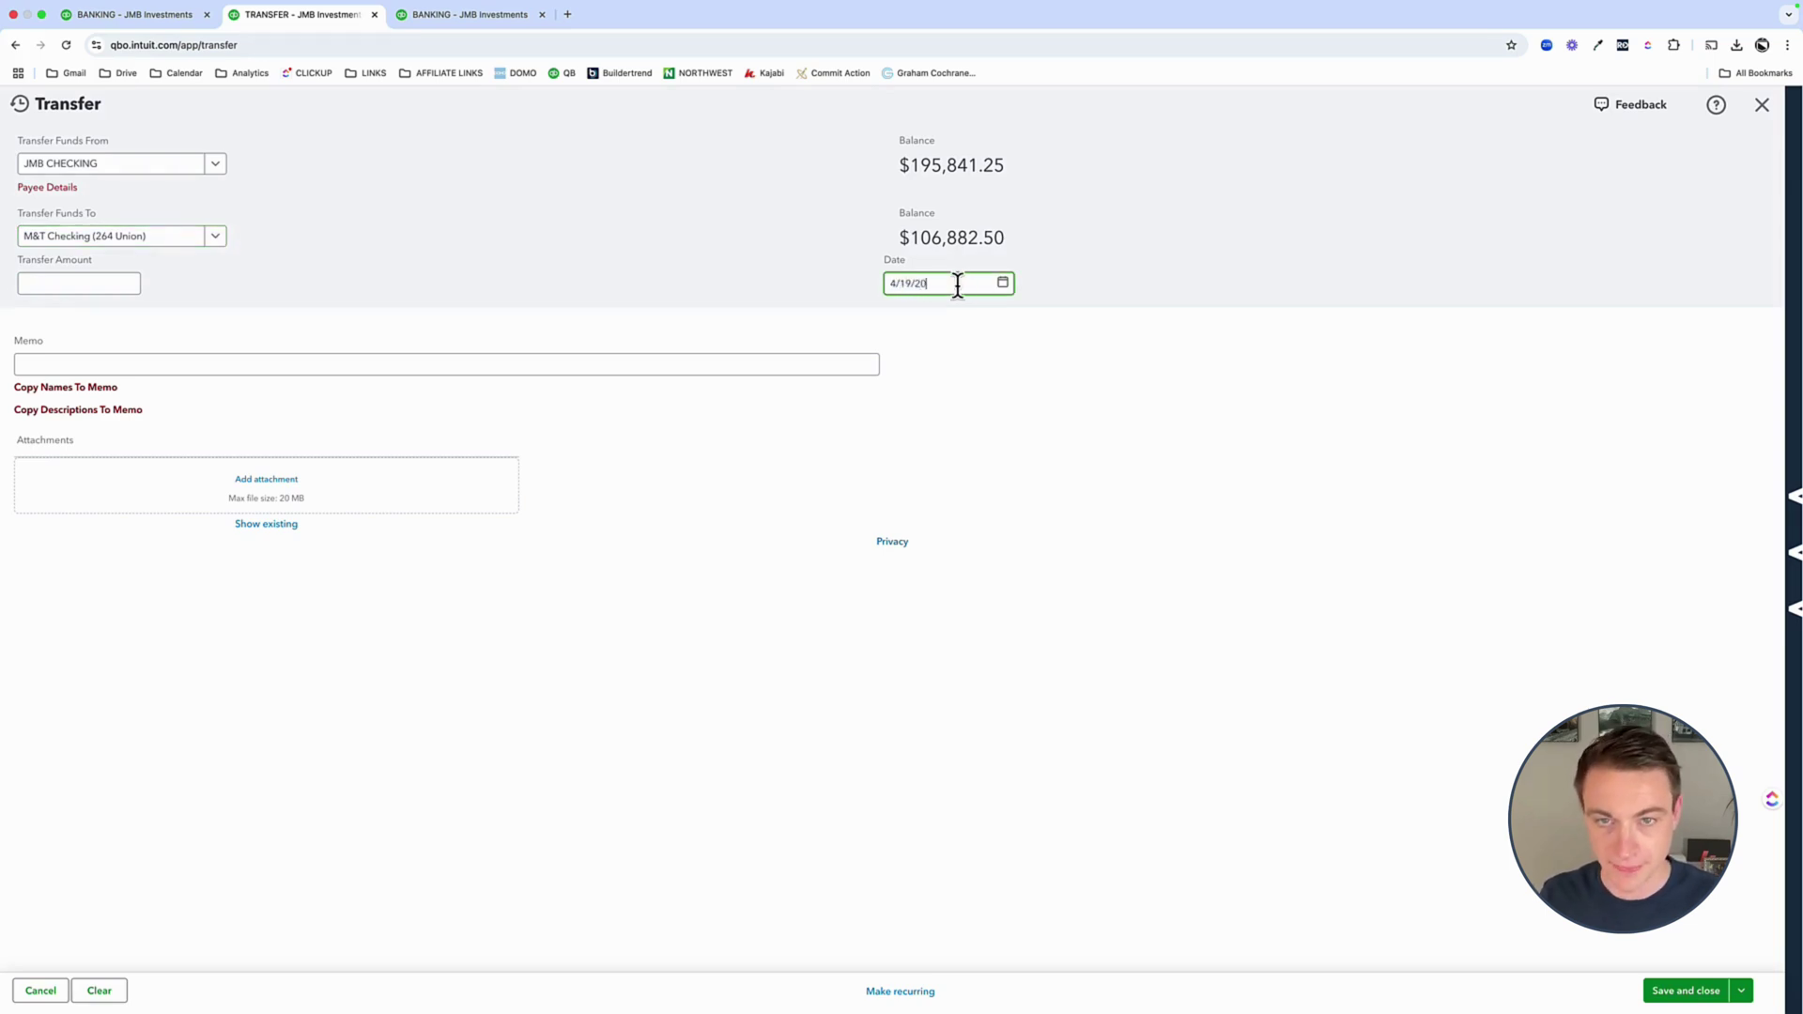
pyautogui.write('16')
pyautogui.press('Tab')
pyautogui.click(73, 283)
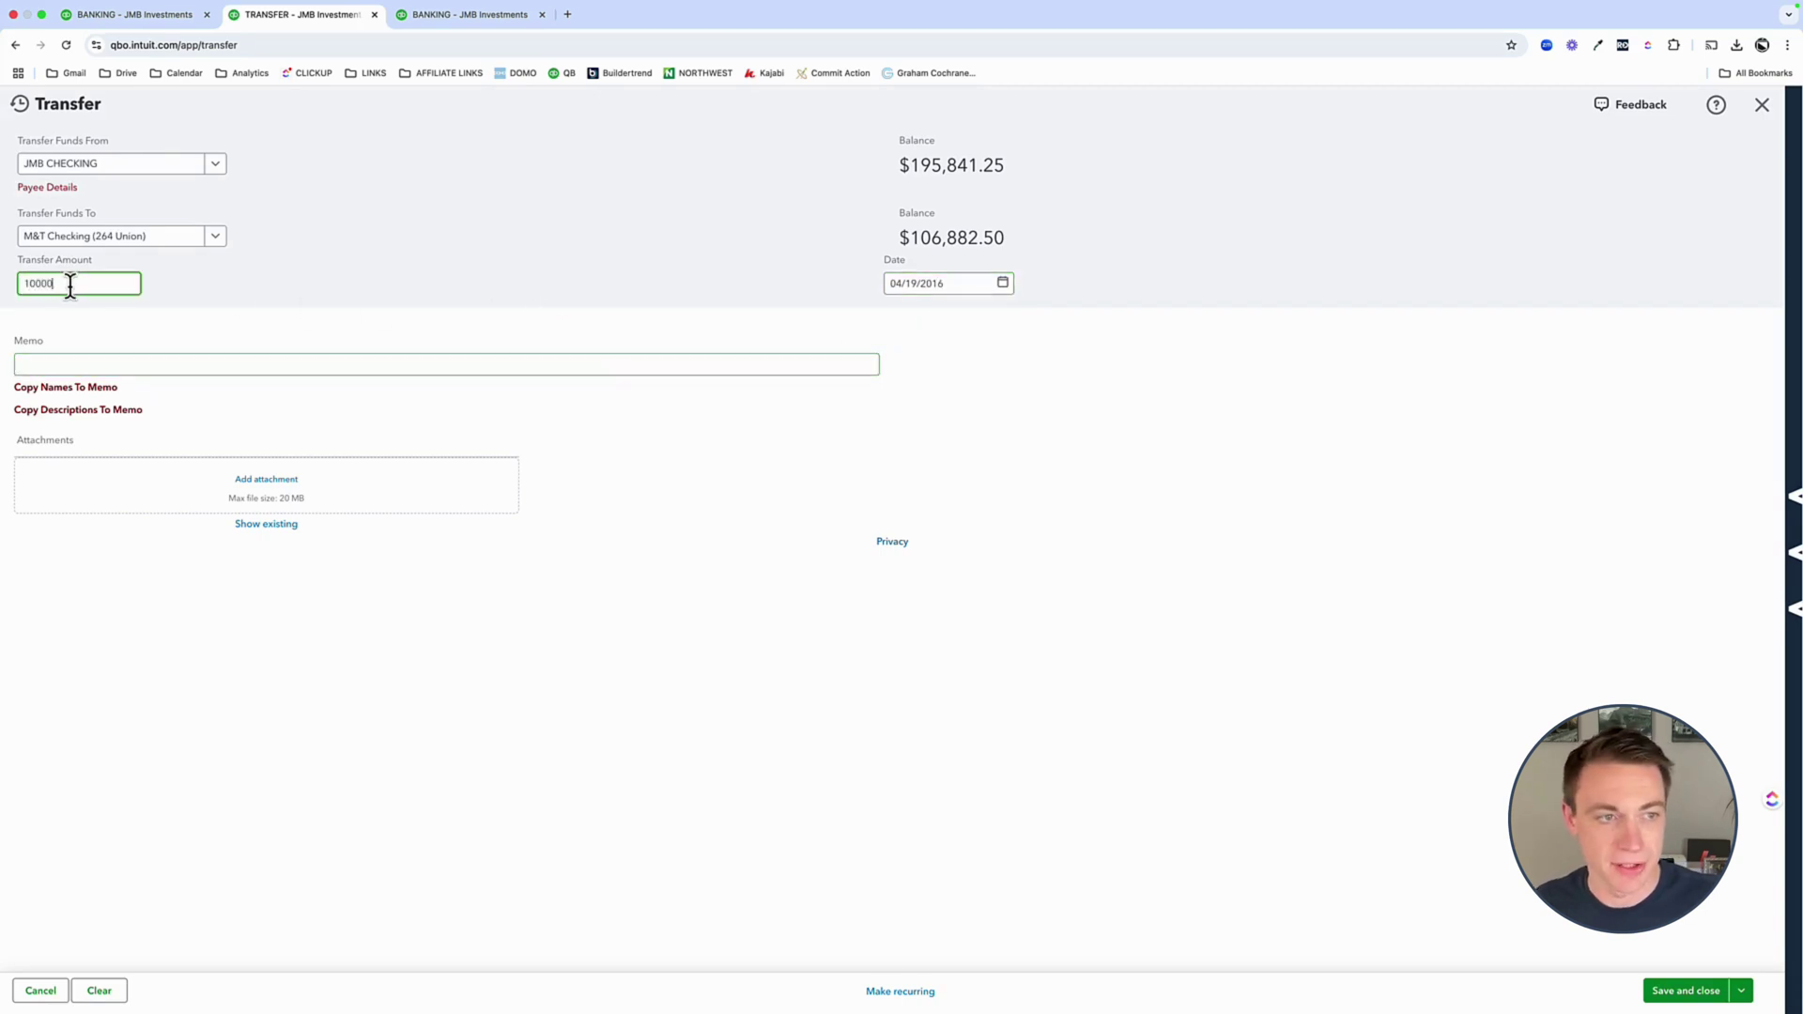
pyautogui.write('10000')
pyautogui.press('Tab')
pyautogui.click(1296, 750)
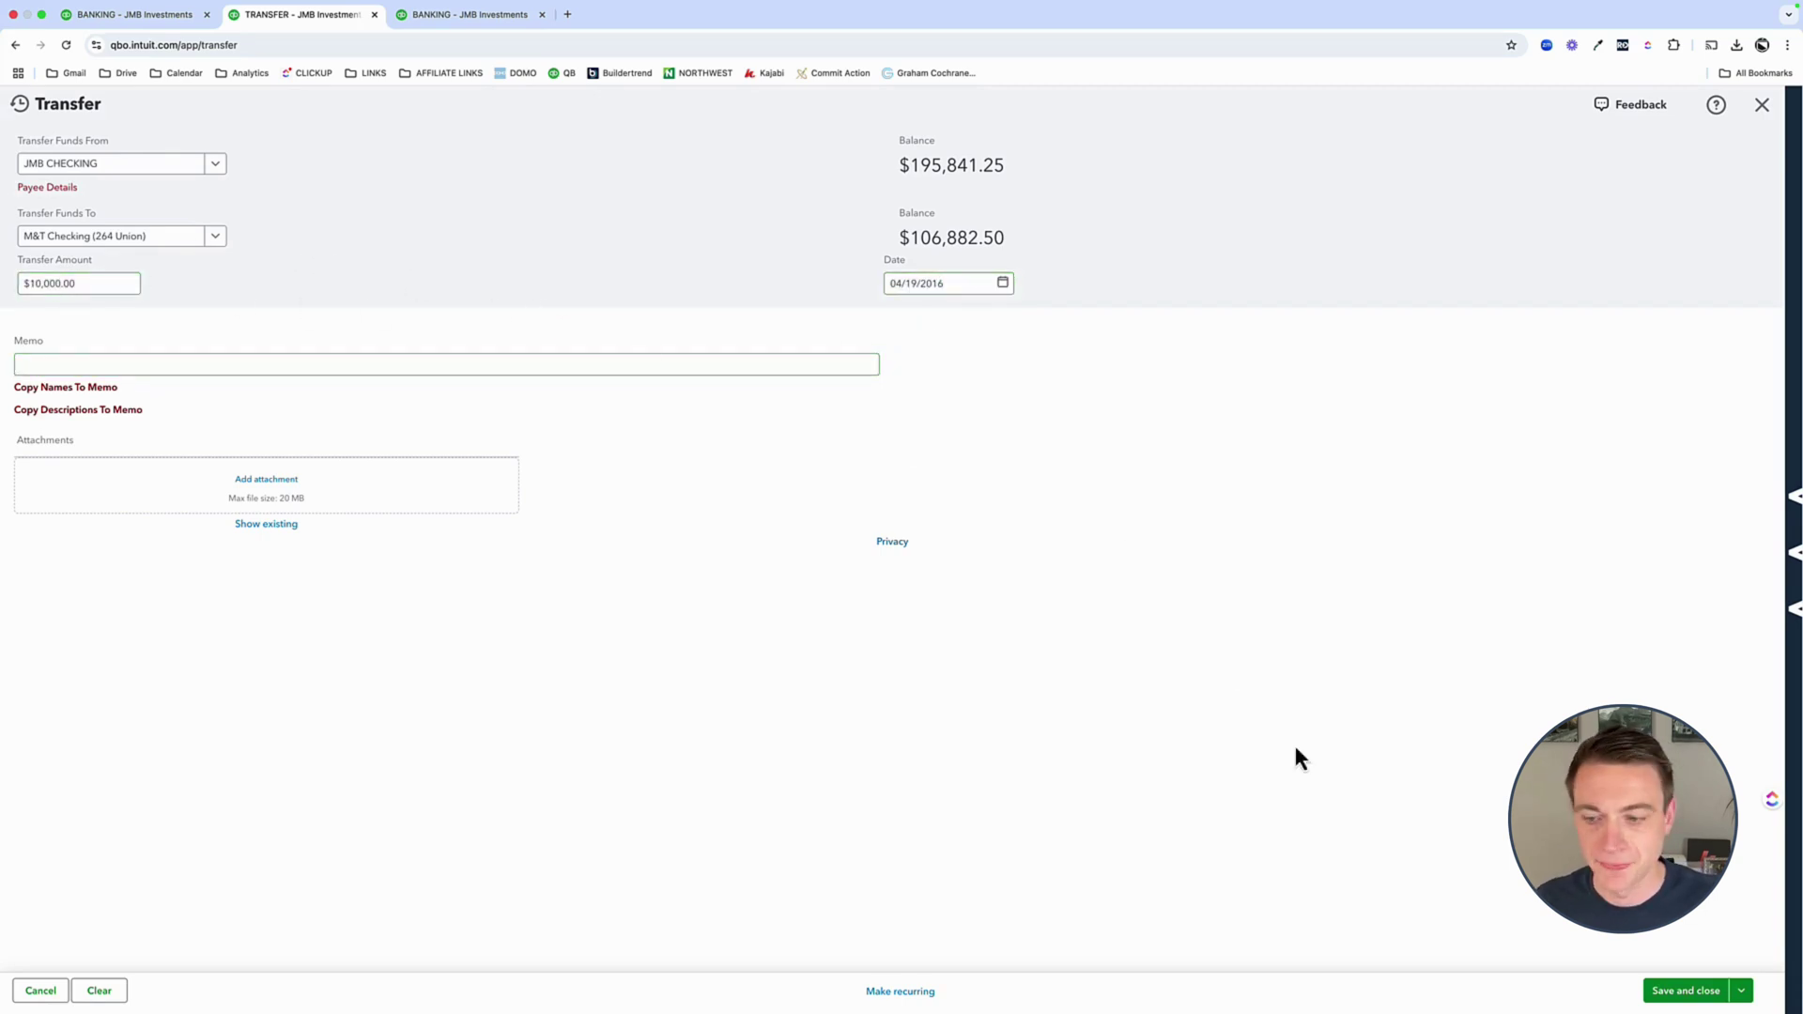
pyautogui.click(1681, 998)
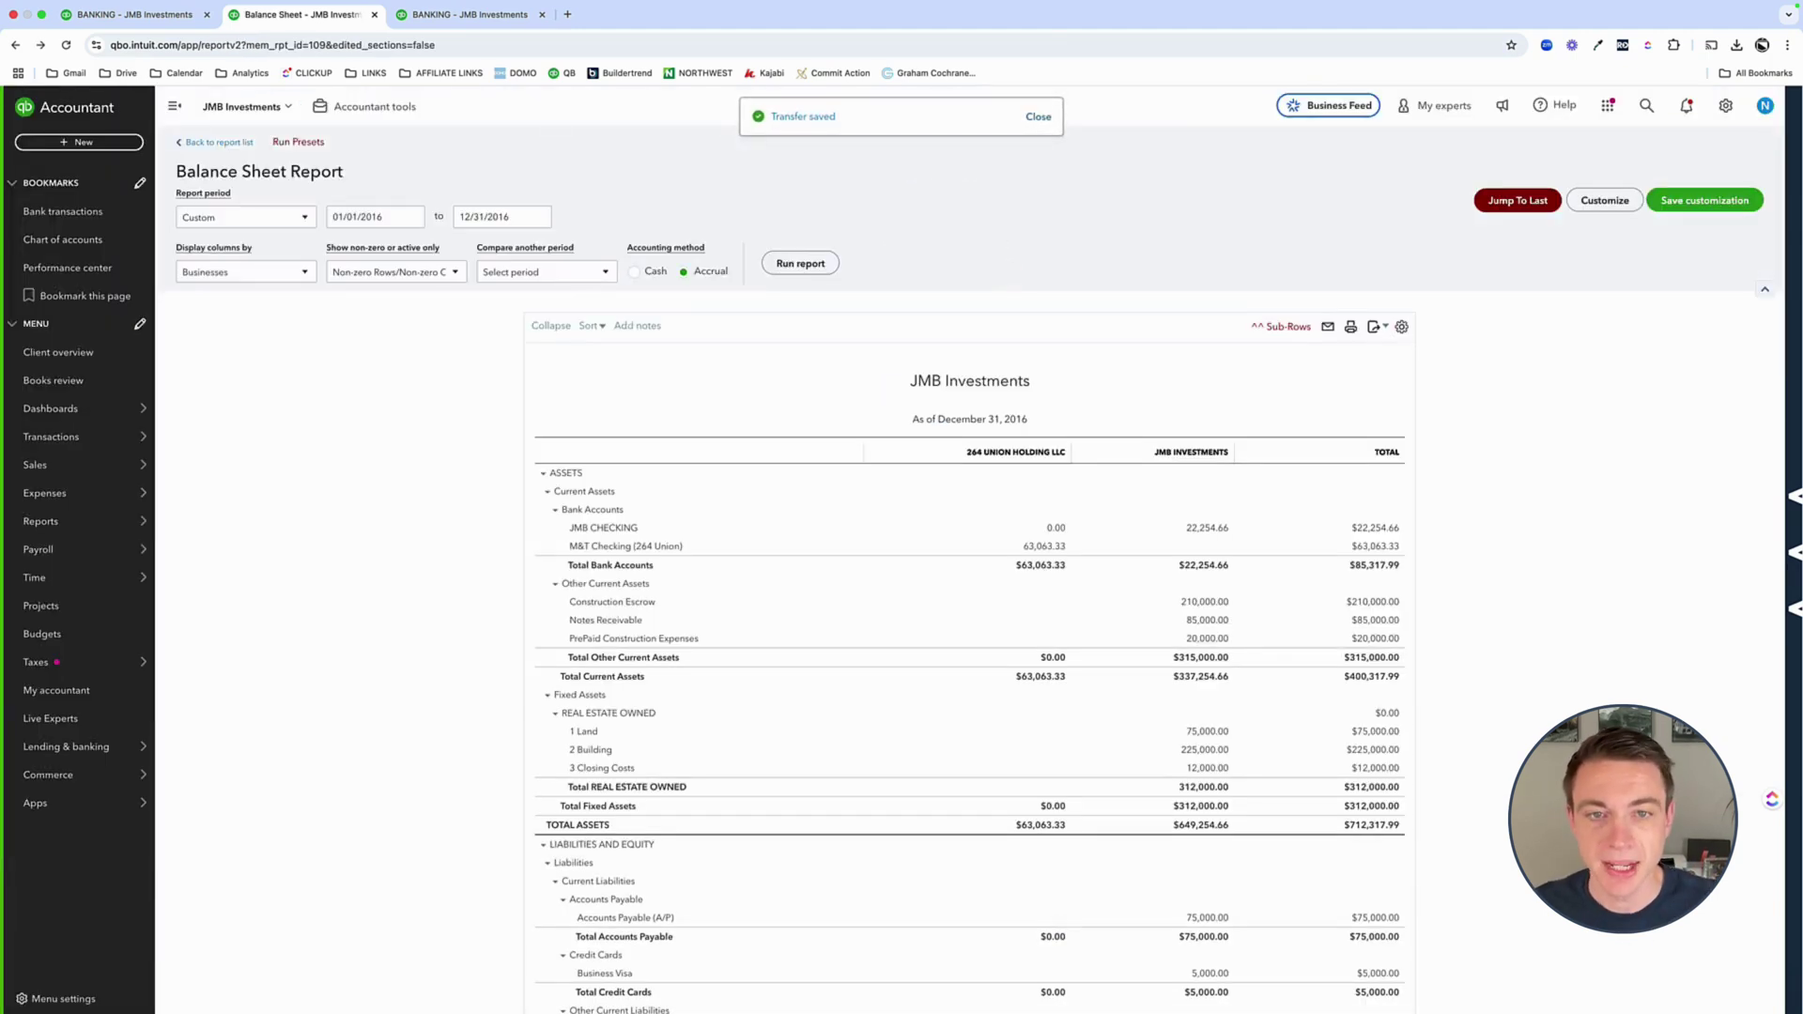
# - Scroll the refreshed balance sheet to view the transfer amounts under NOT SPECIFIED
pyautogui.scroll(-2, 1095, 376)
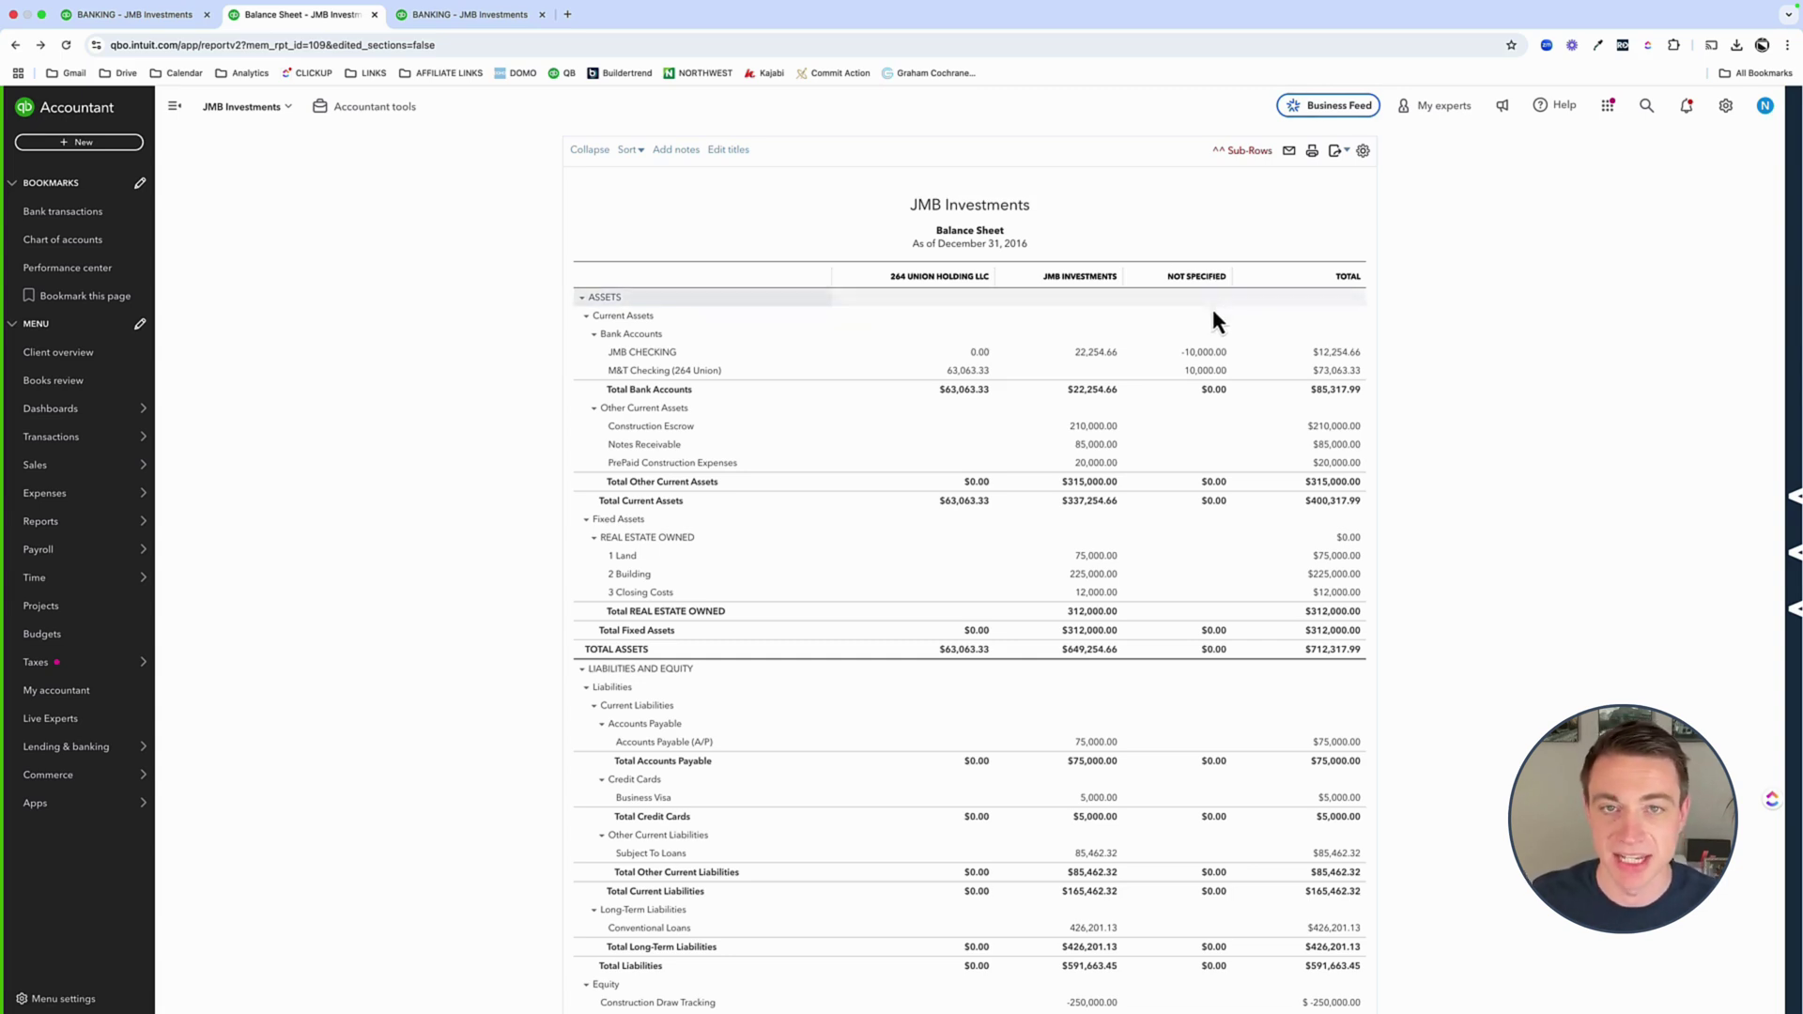
# - Drill into the 10,000.00 NOT SPECIFIED amount and delete that transfer, closing the leftover tab
pyautogui.click(1218, 372)
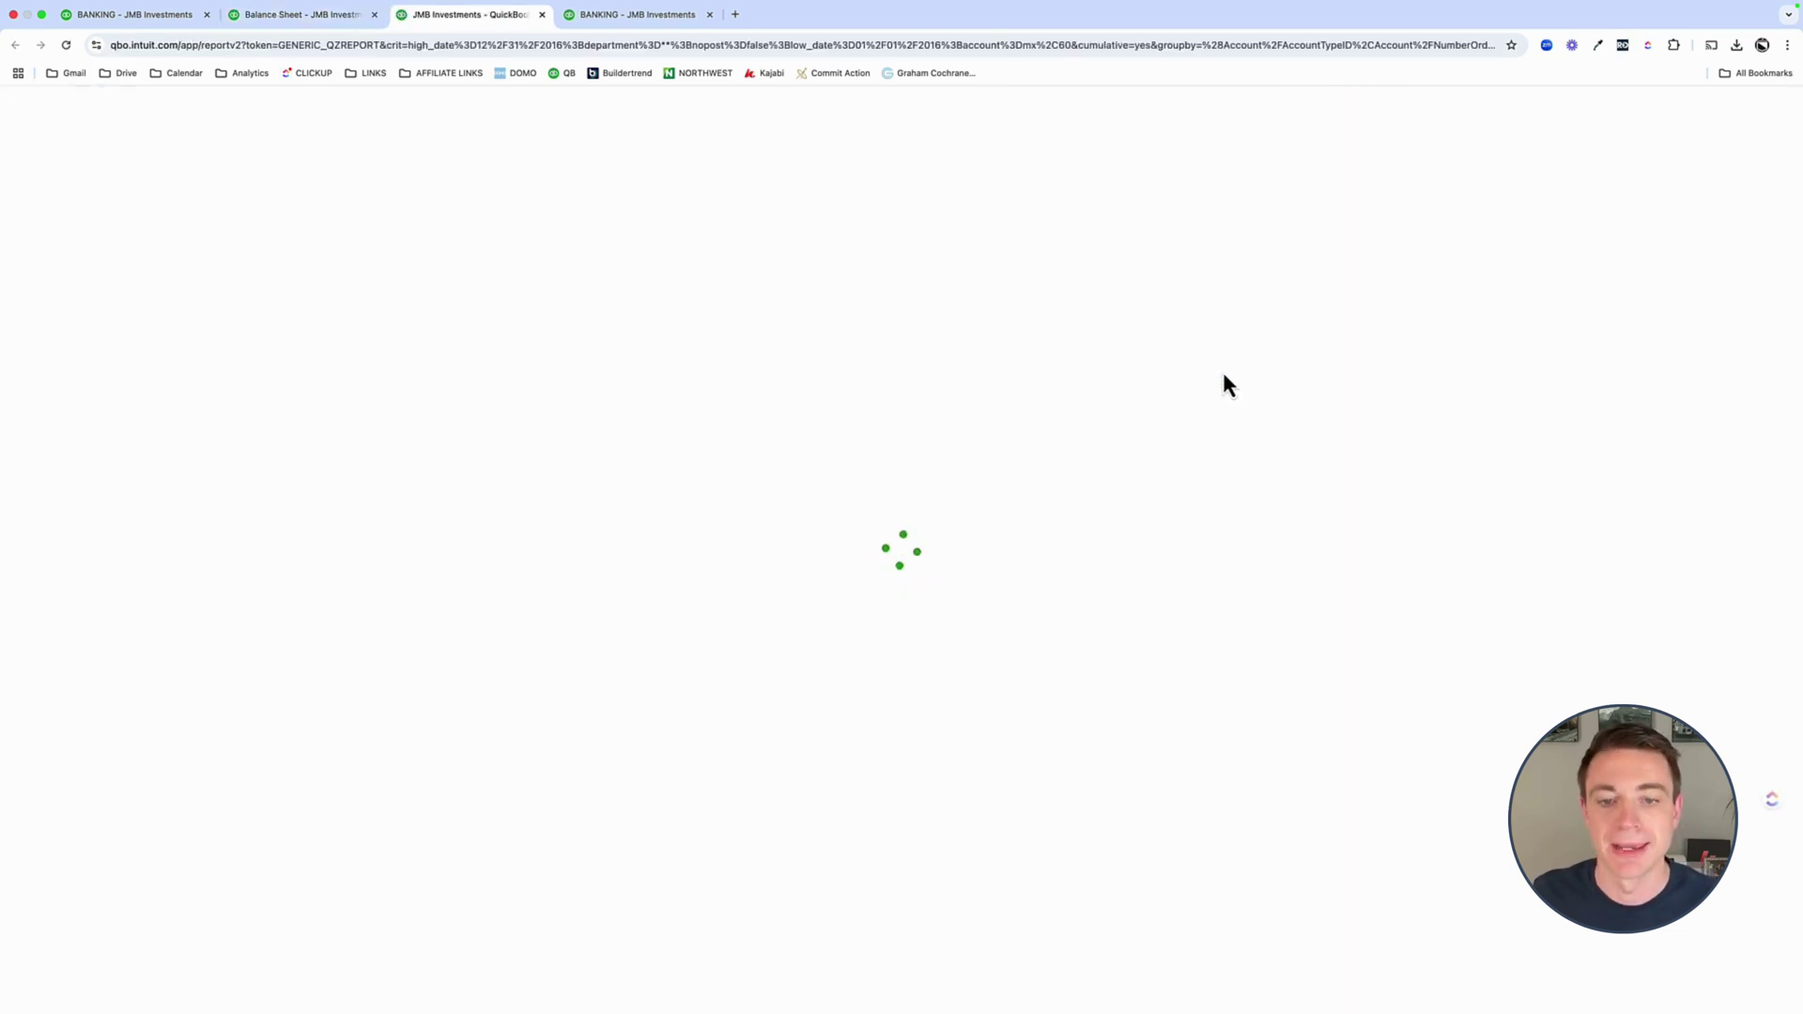
pyautogui.click(1136, 542)
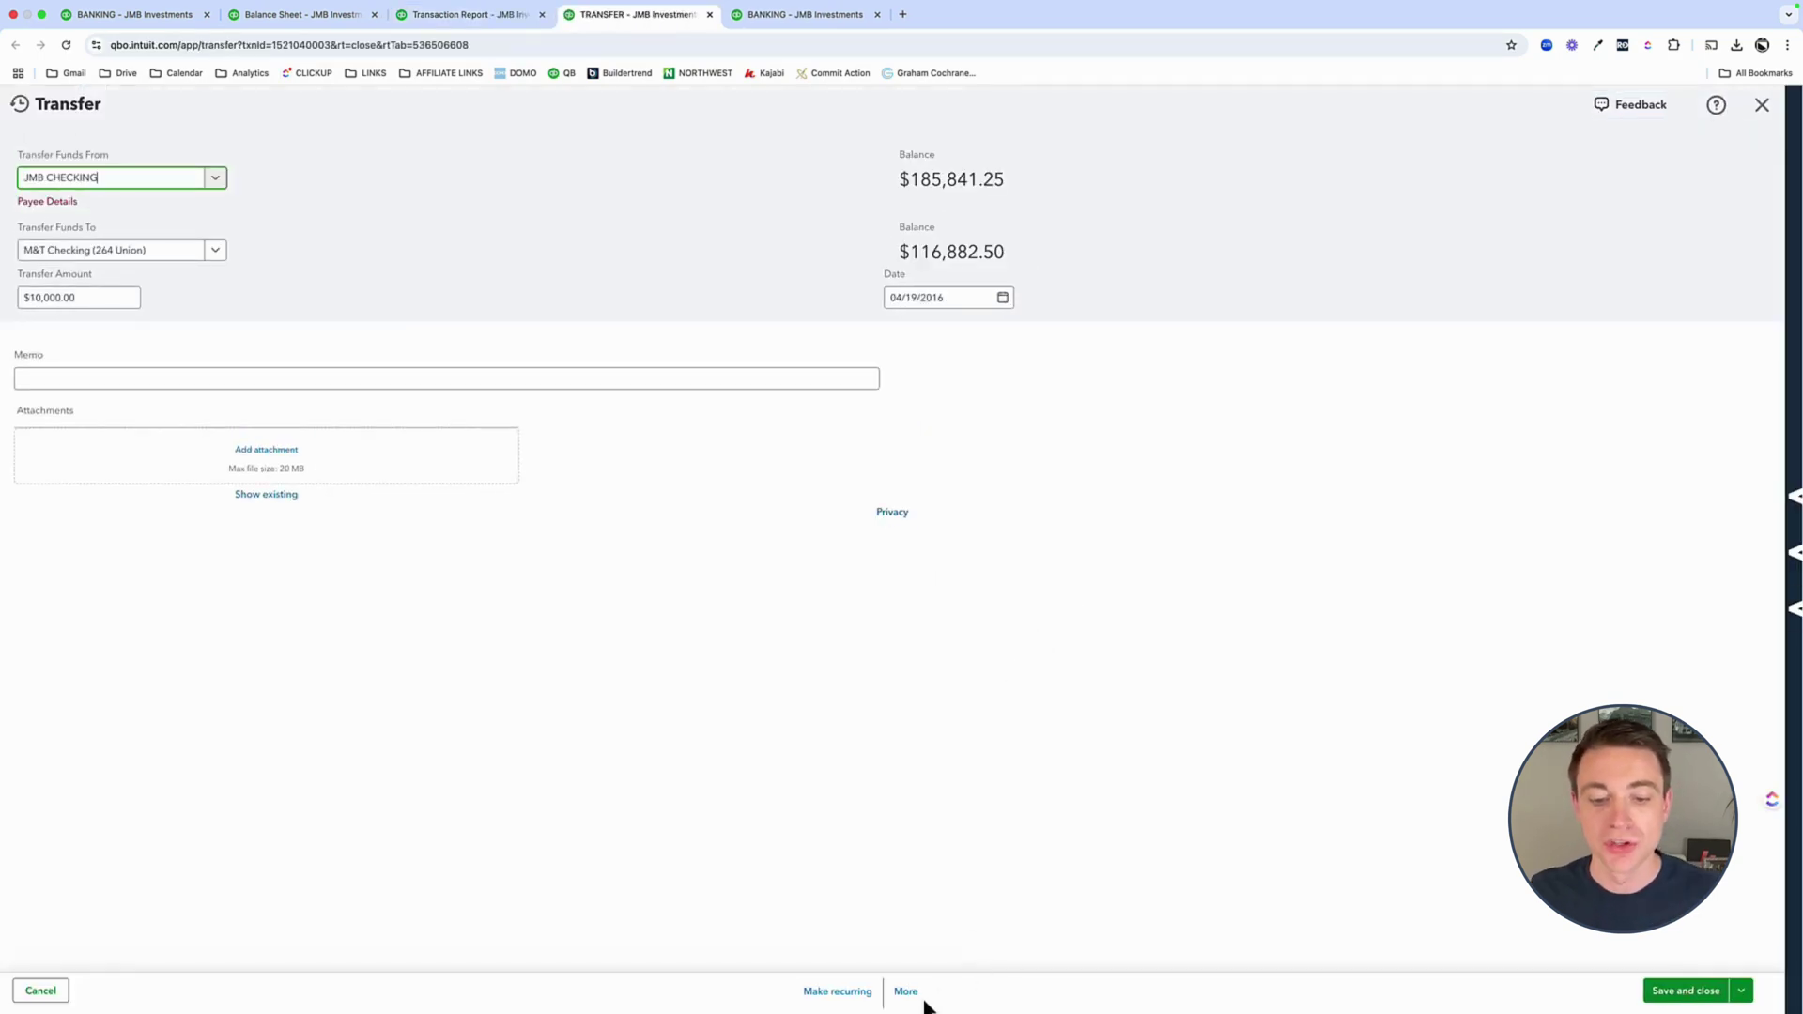
pyautogui.click(905, 991)
pyautogui.click(871, 913)
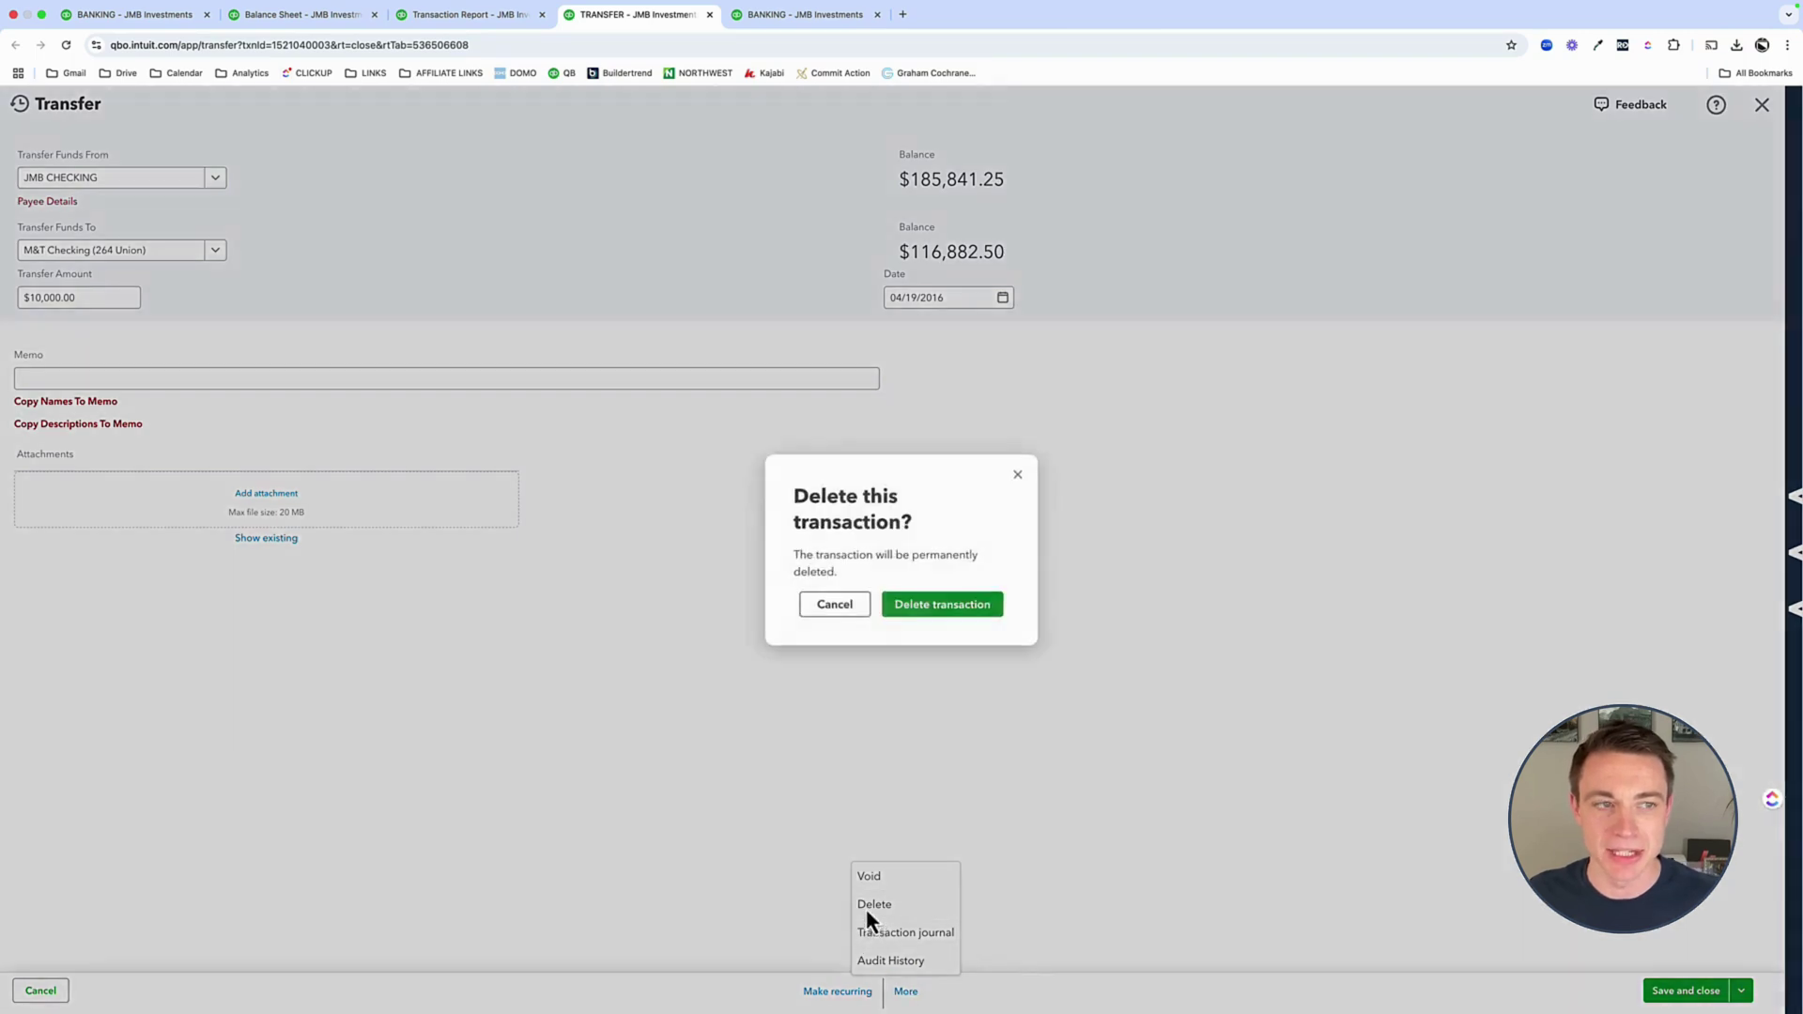
pyautogui.click(939, 610)
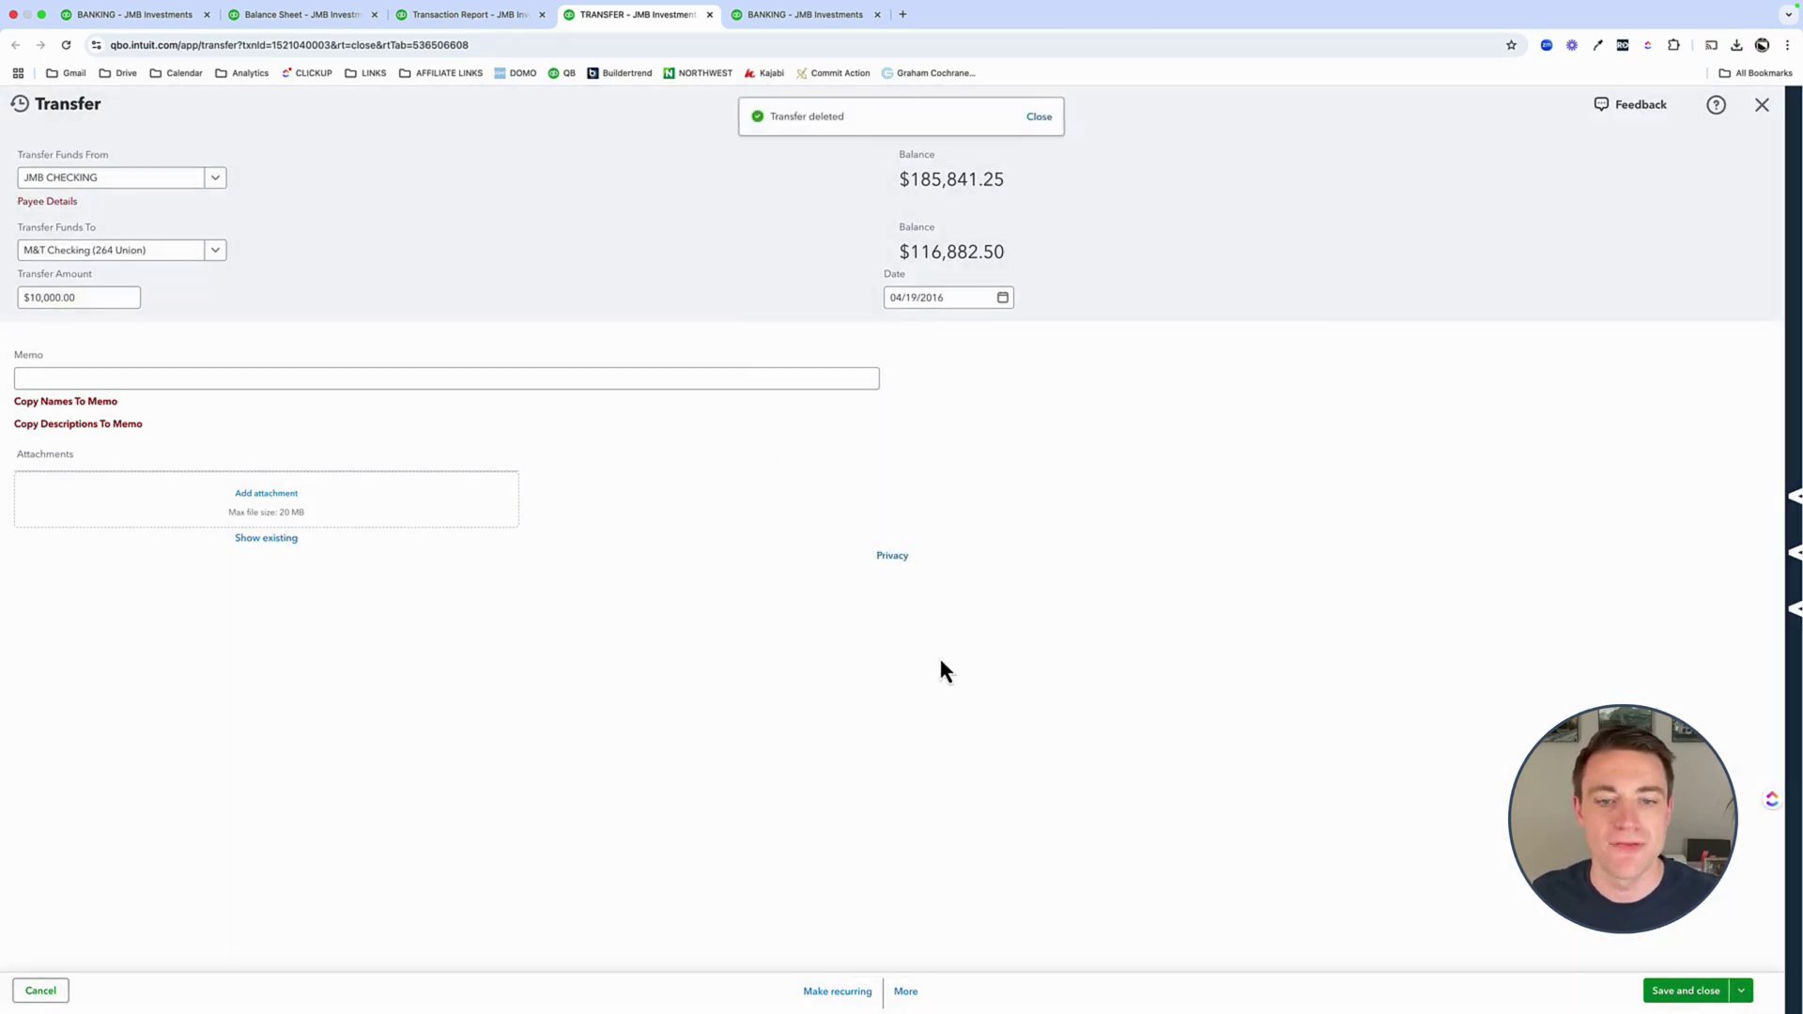
pyautogui.press('super+w')
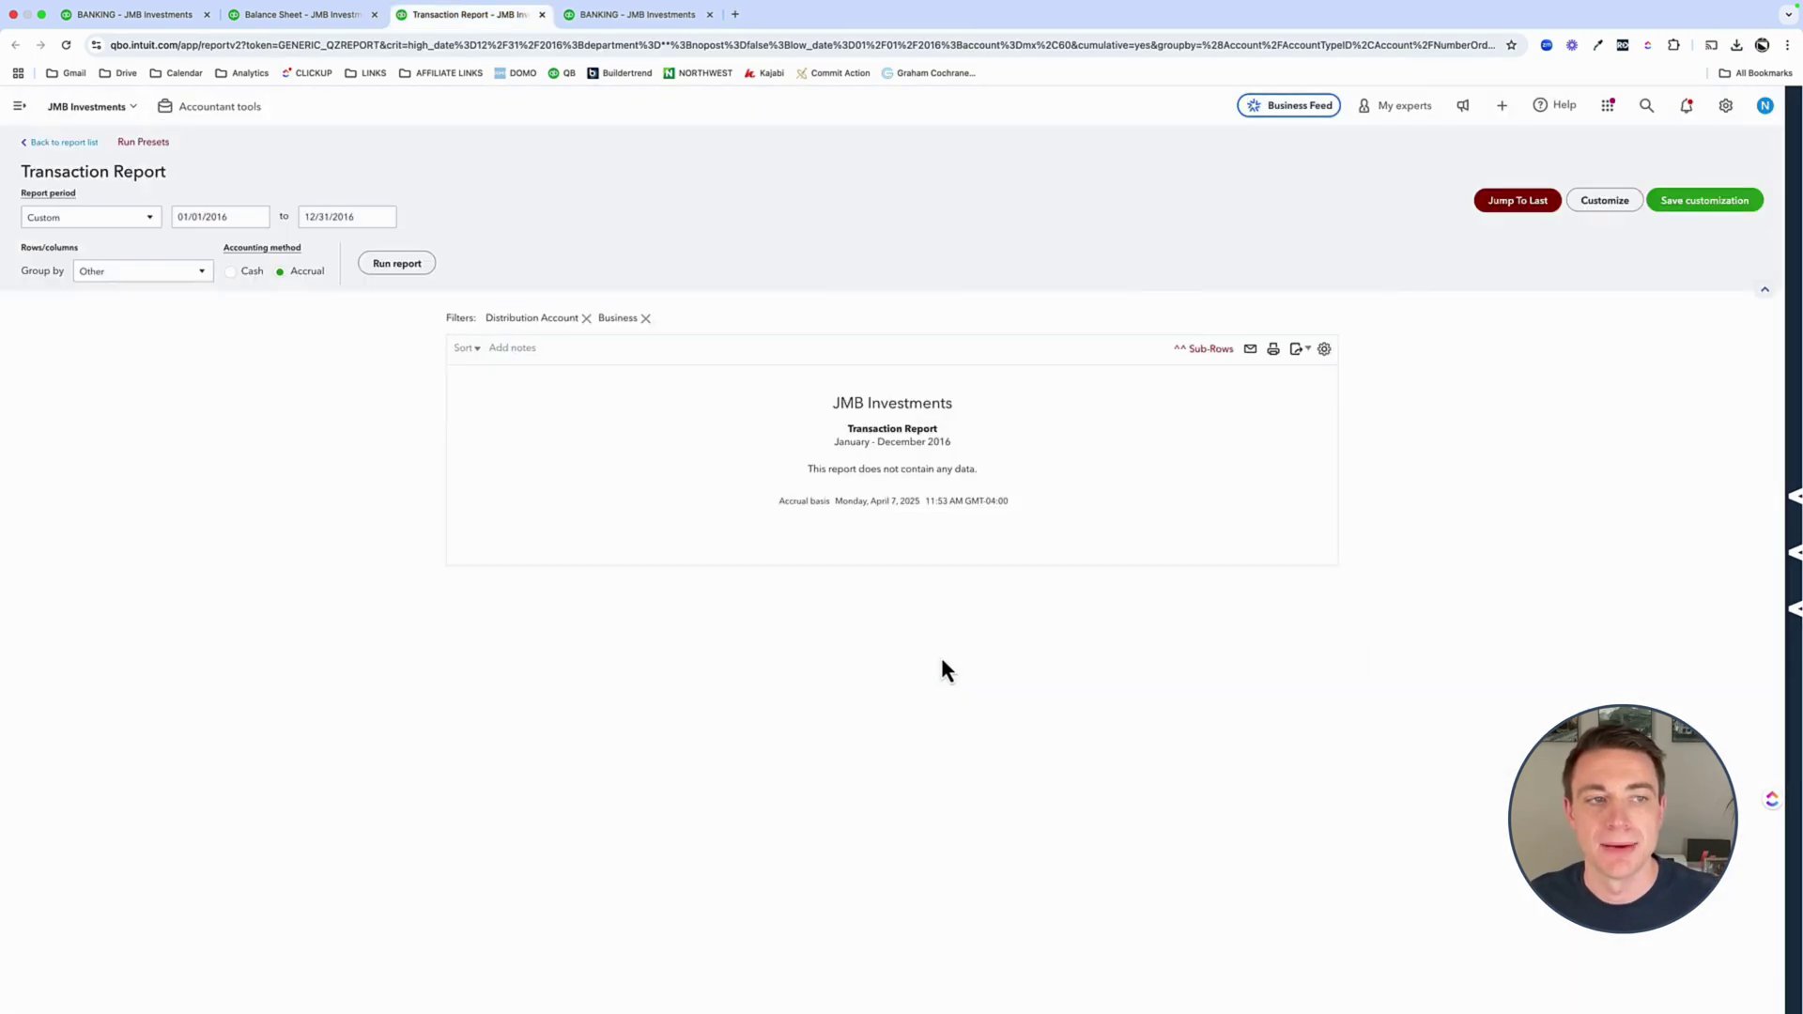
# - Reload the balance sheet, then bring up the 07/17 AMEX withdrawal in JMB CHECKING bank transactions
pyautogui.click(293, 15)
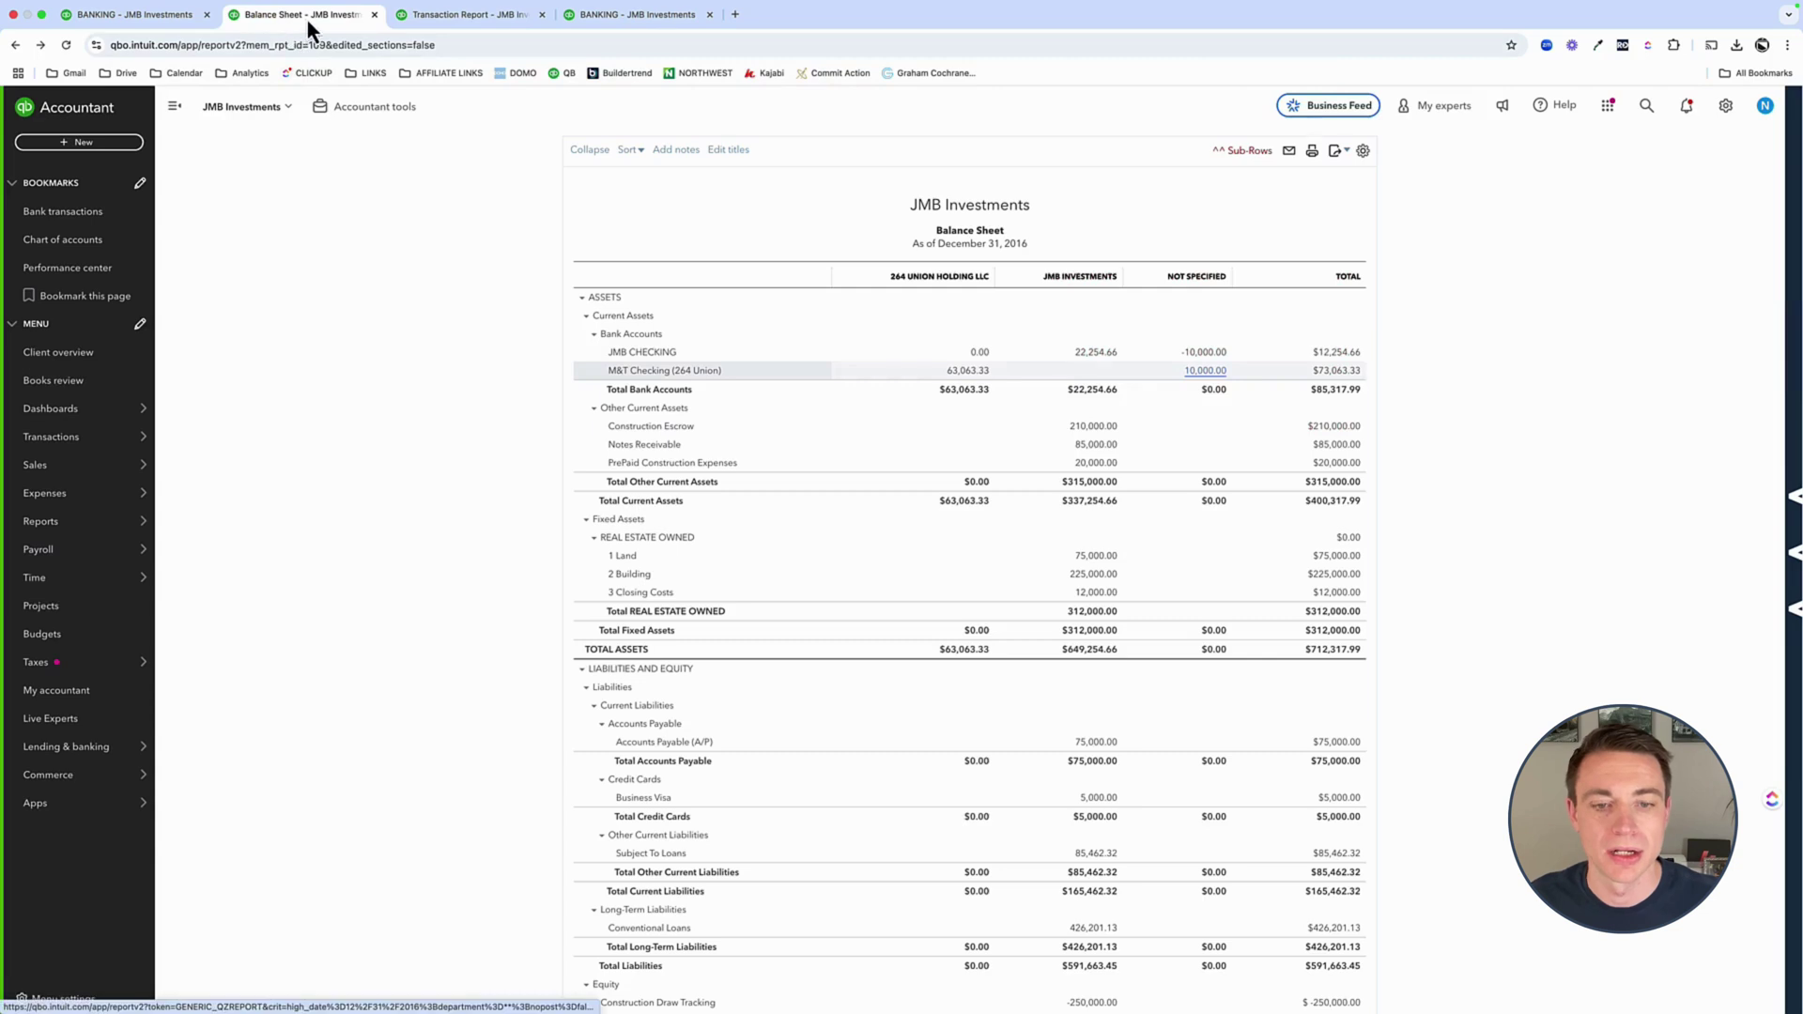
pyautogui.click(67, 46)
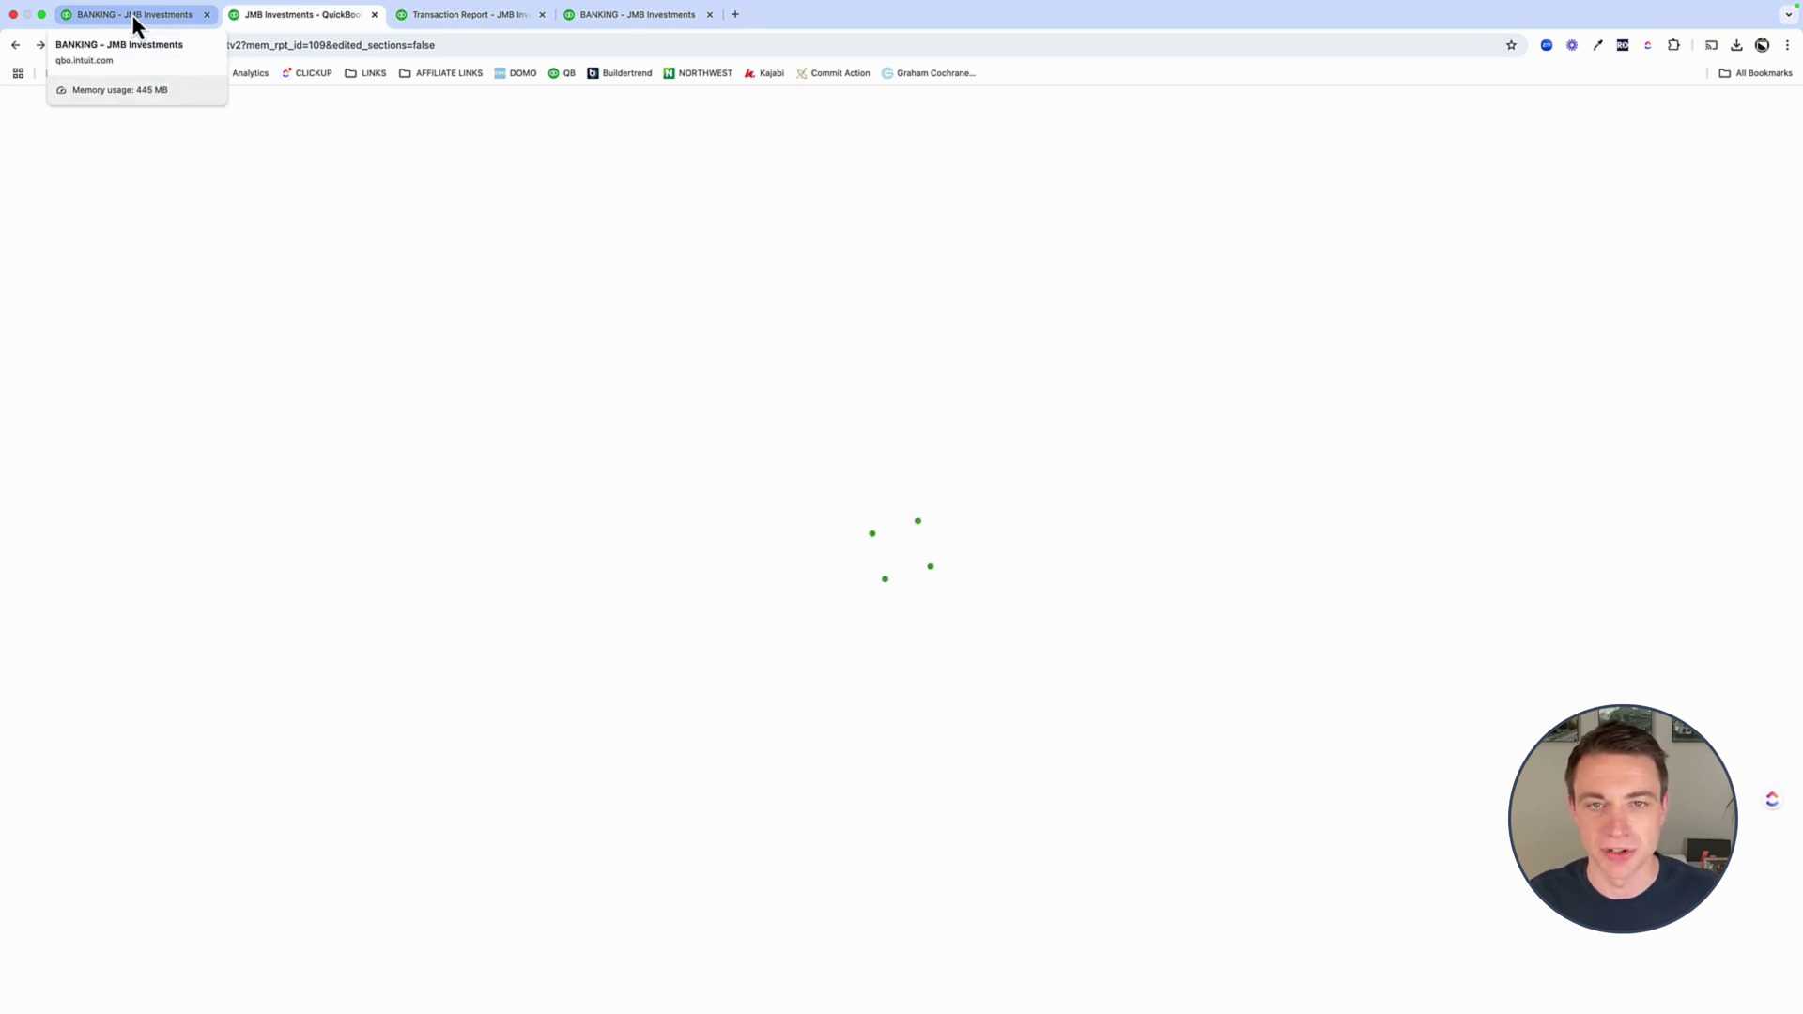
pyautogui.click(132, 14)
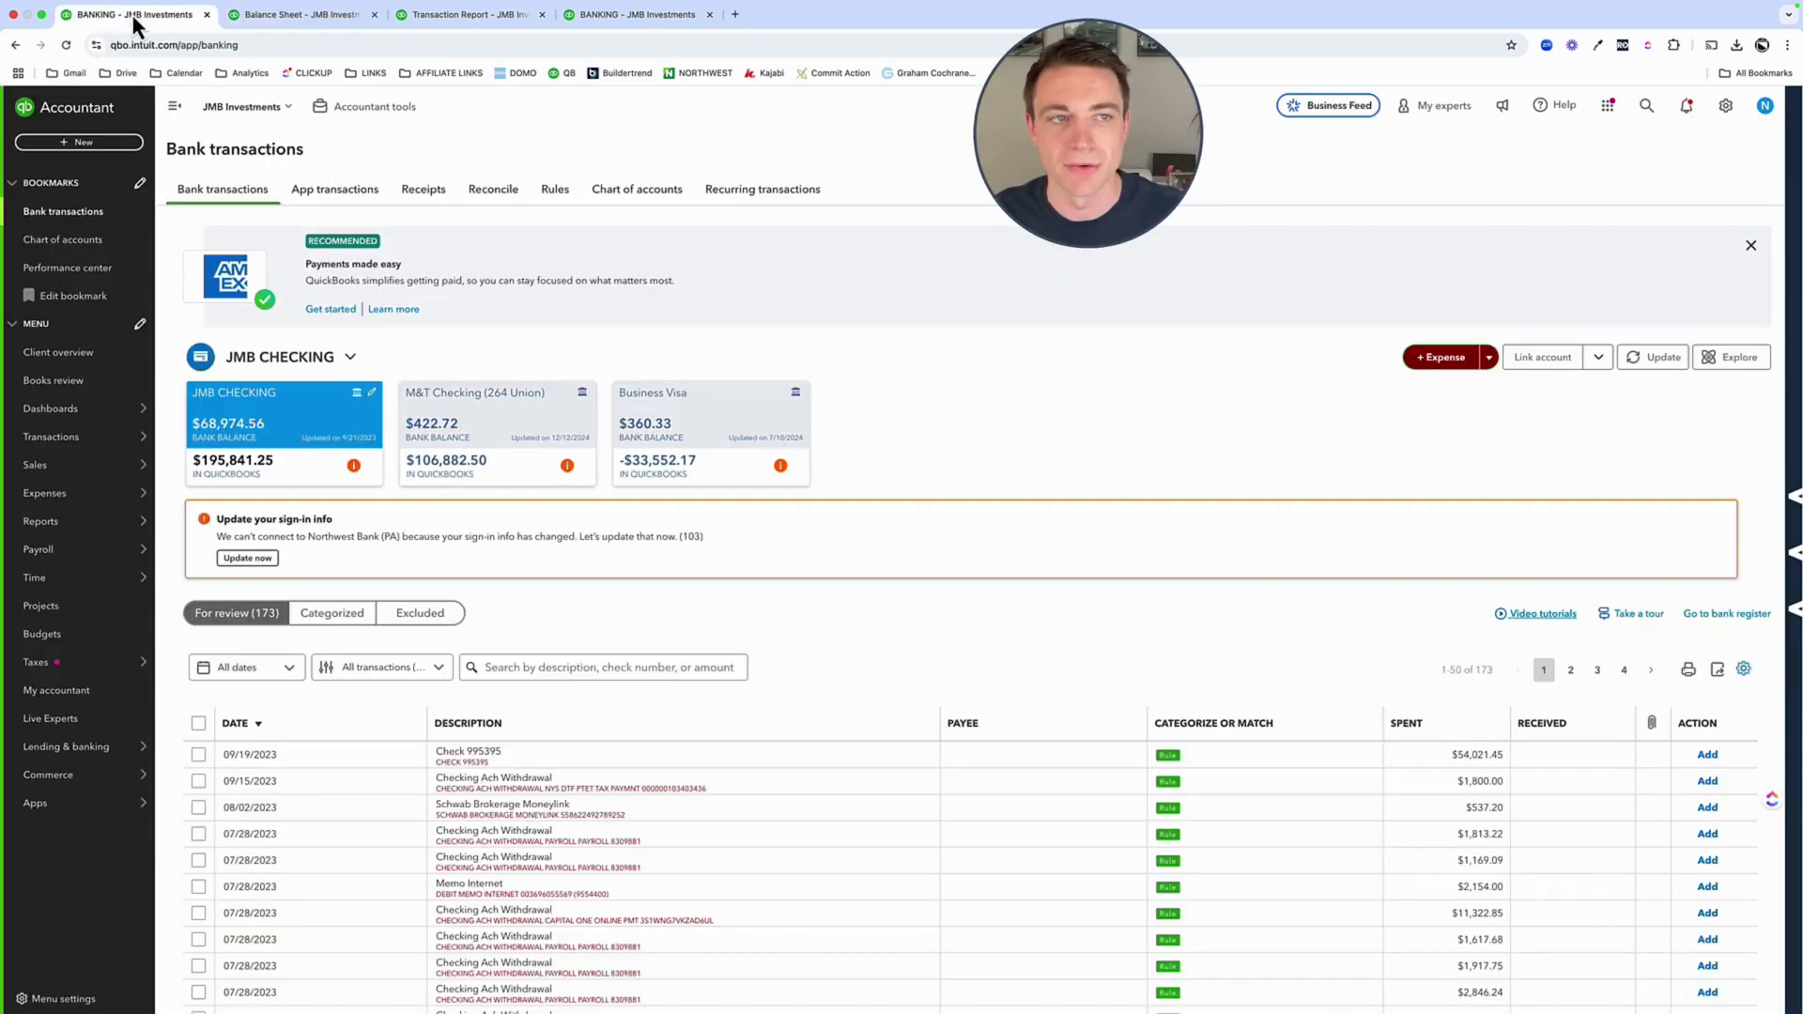
pyautogui.scroll(-5, 1070, 611)
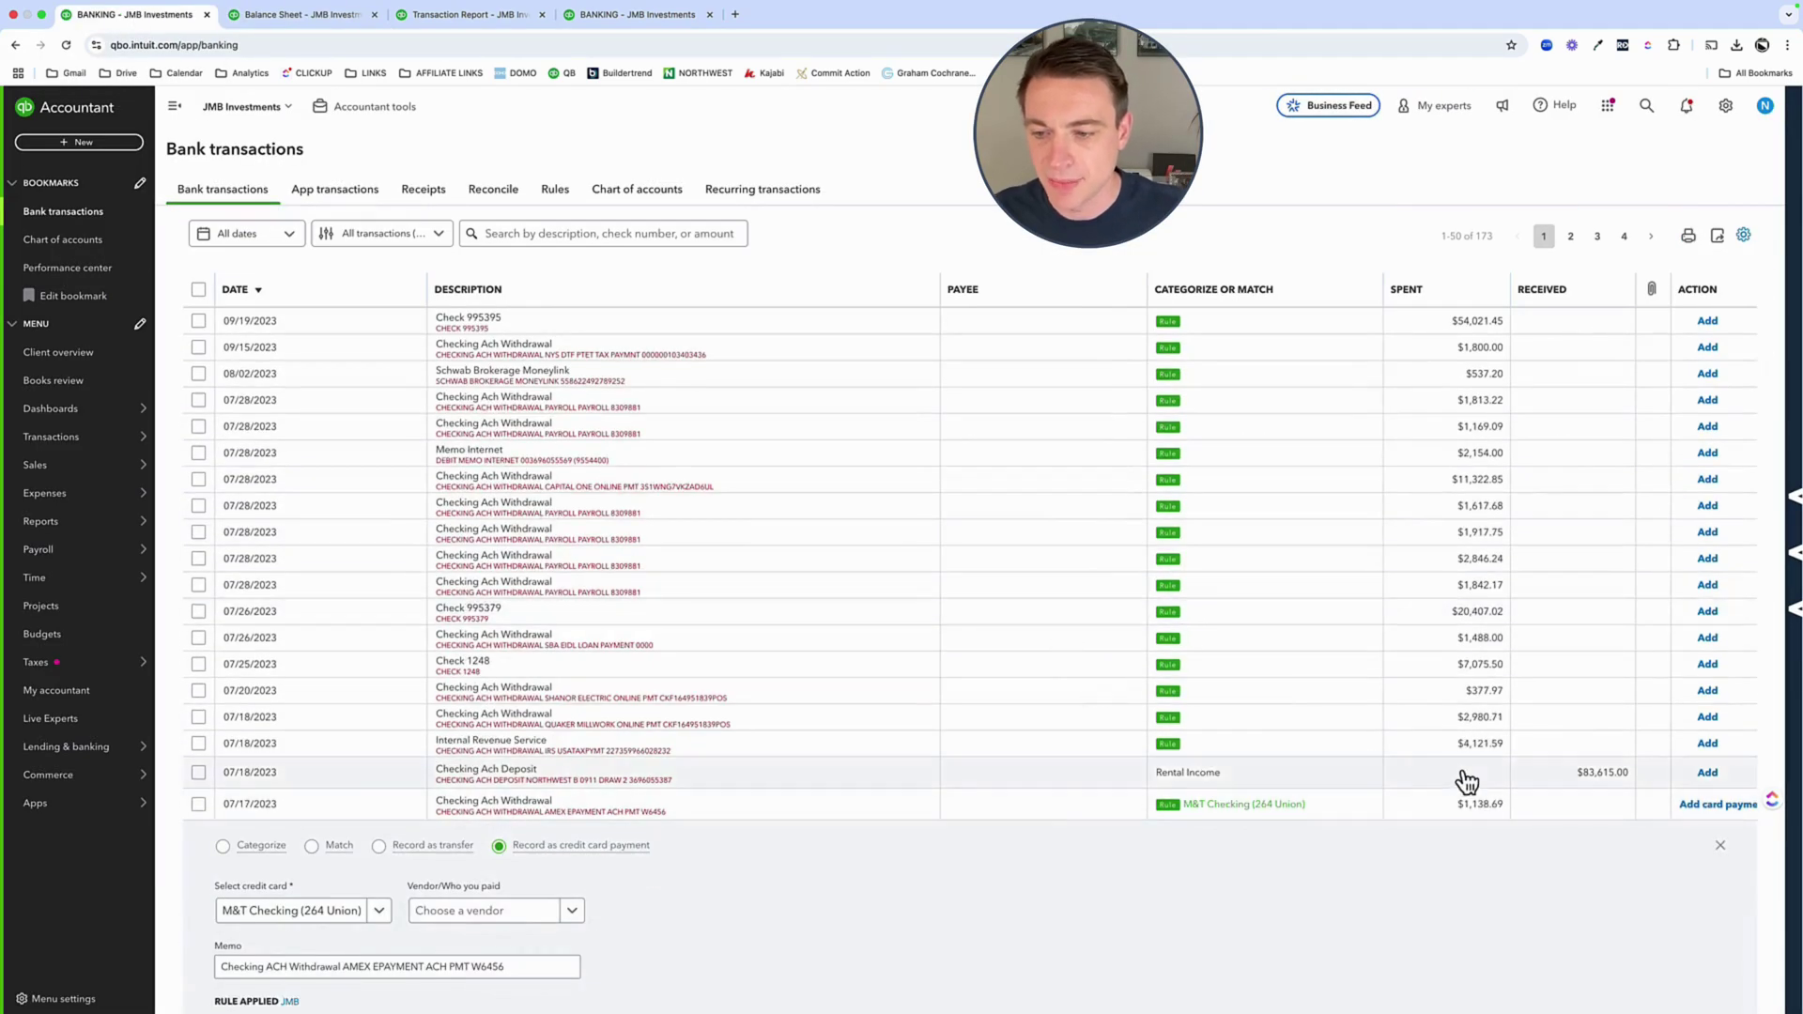
pyautogui.scroll(-2, 1475, 789)
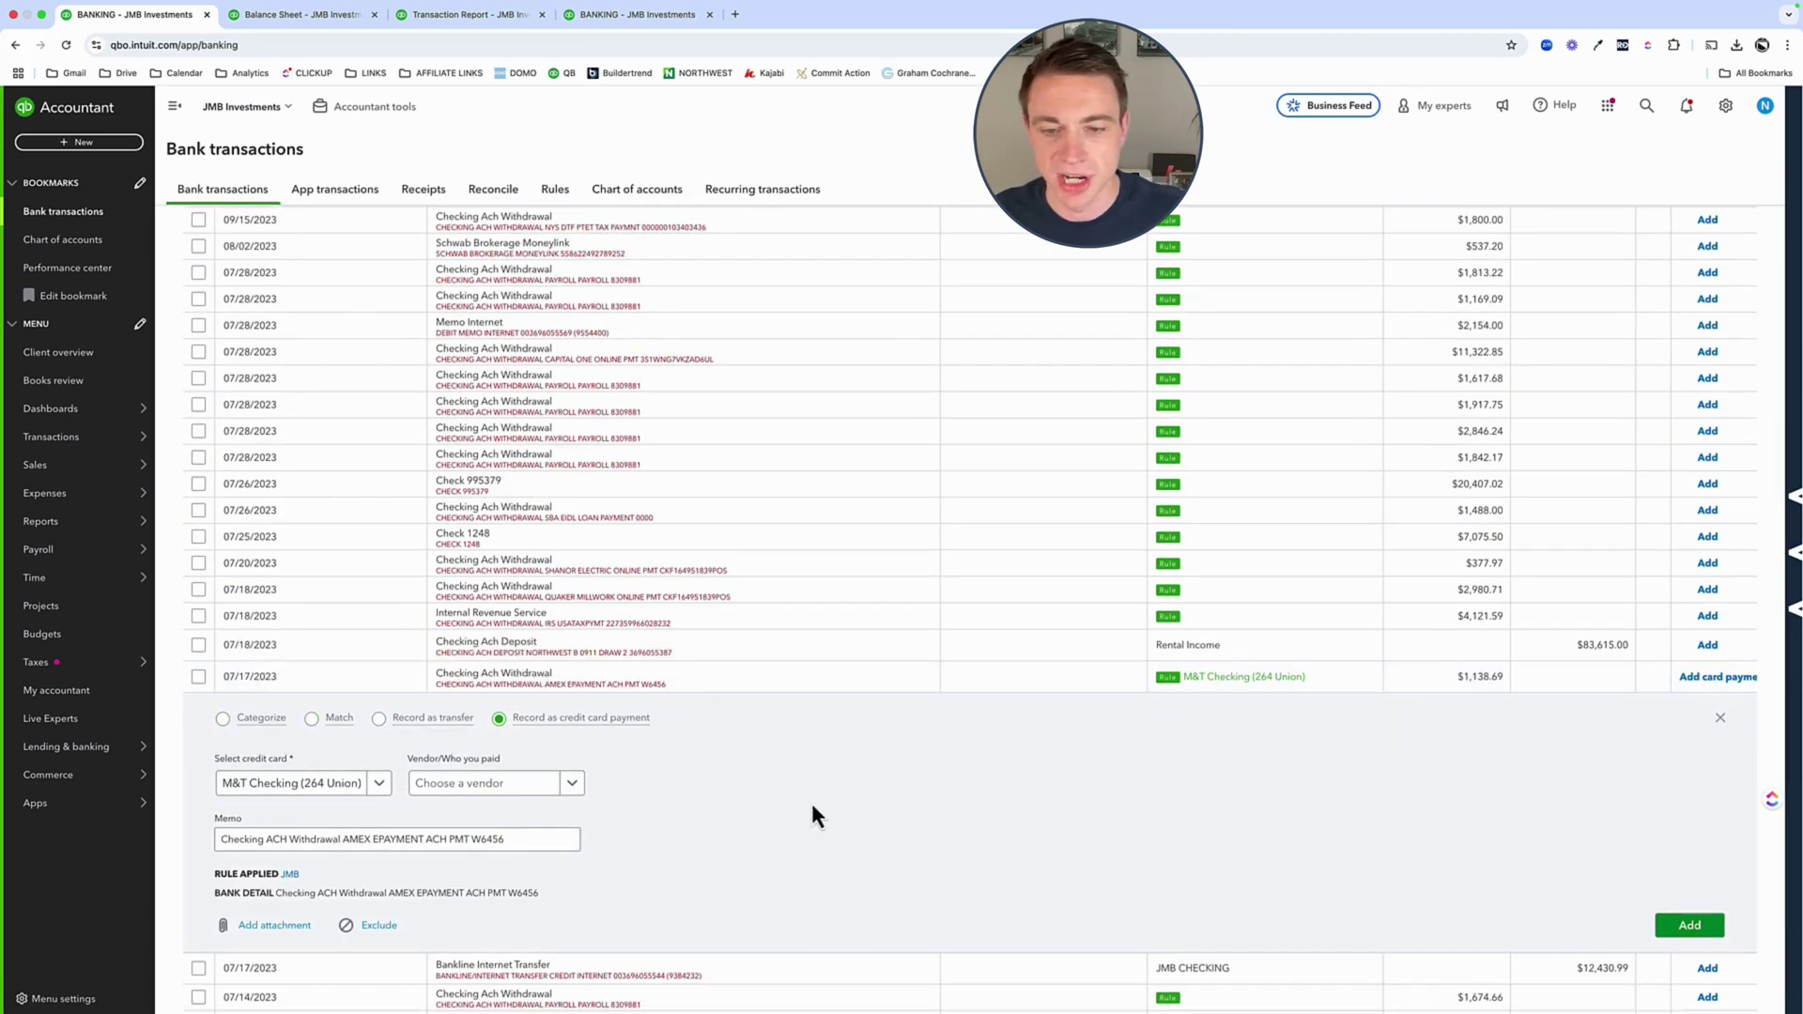
# - Categorize the 07/17 AMEX withdrawal to M&T Checking (264 Union), JMB Investments, class General
pyautogui.click(226, 720)
pyautogui.scroll(-1, 644, 860)
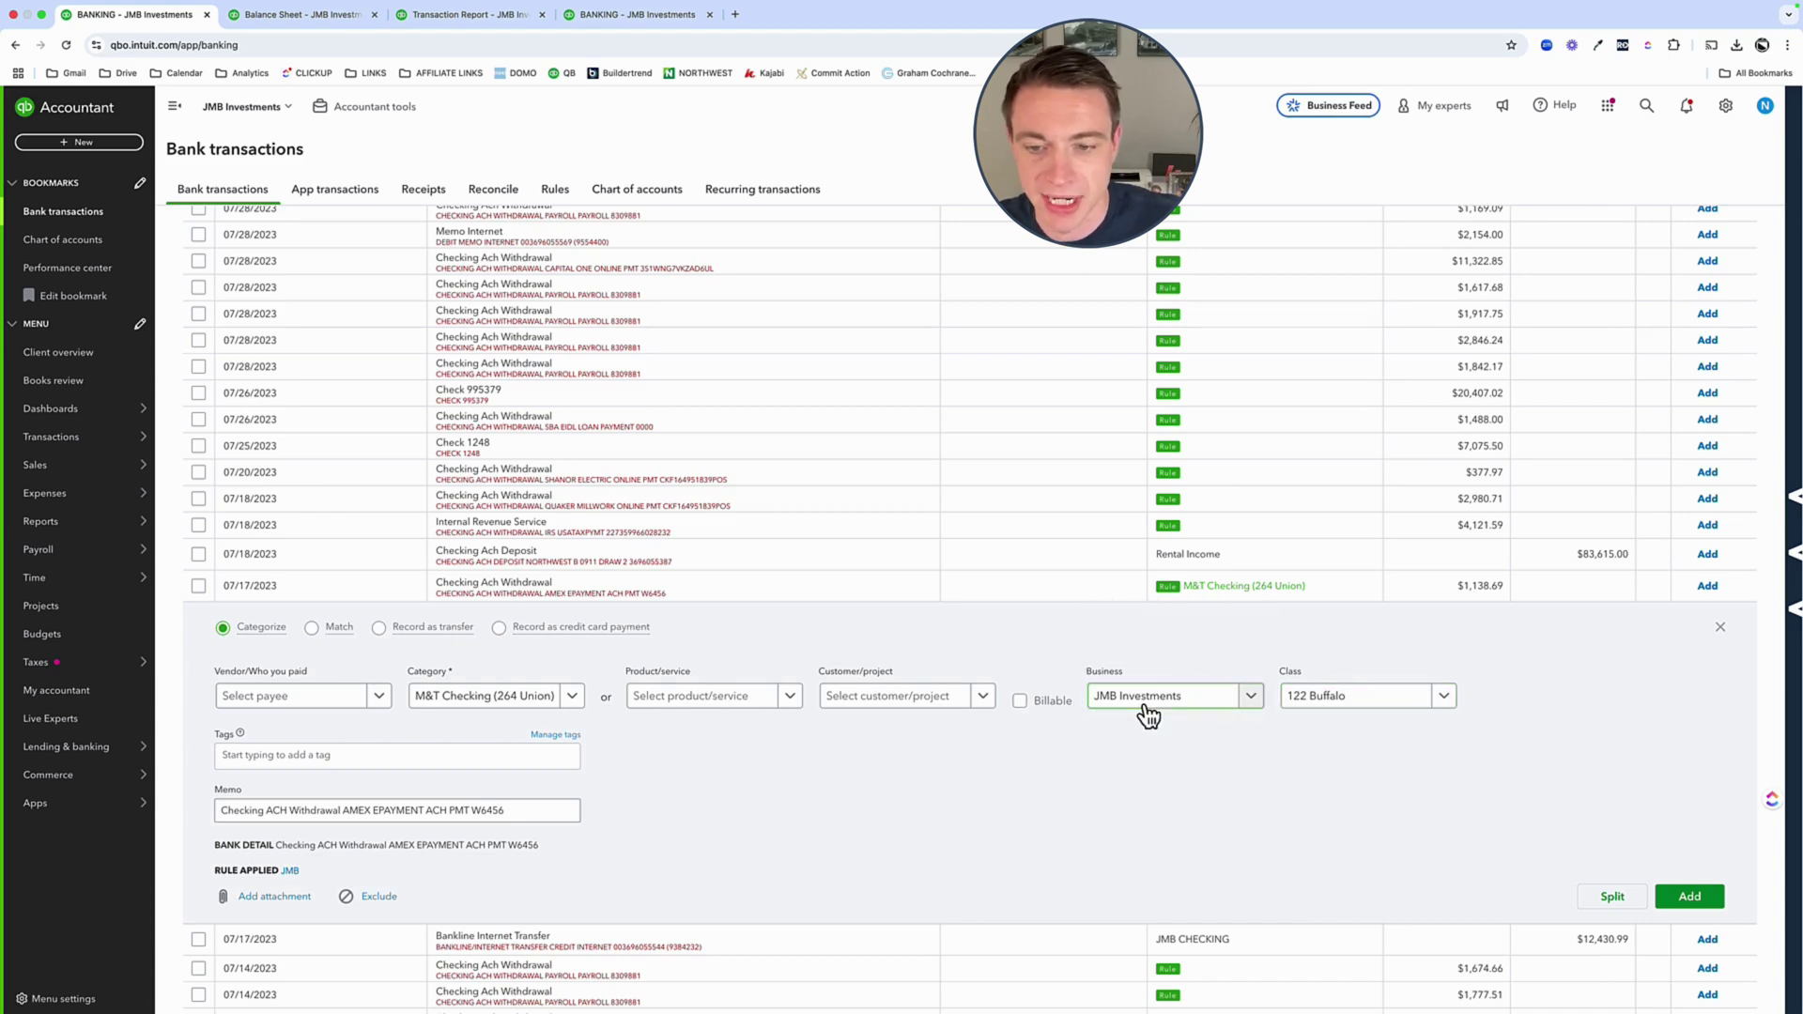
pyautogui.click(1357, 706)
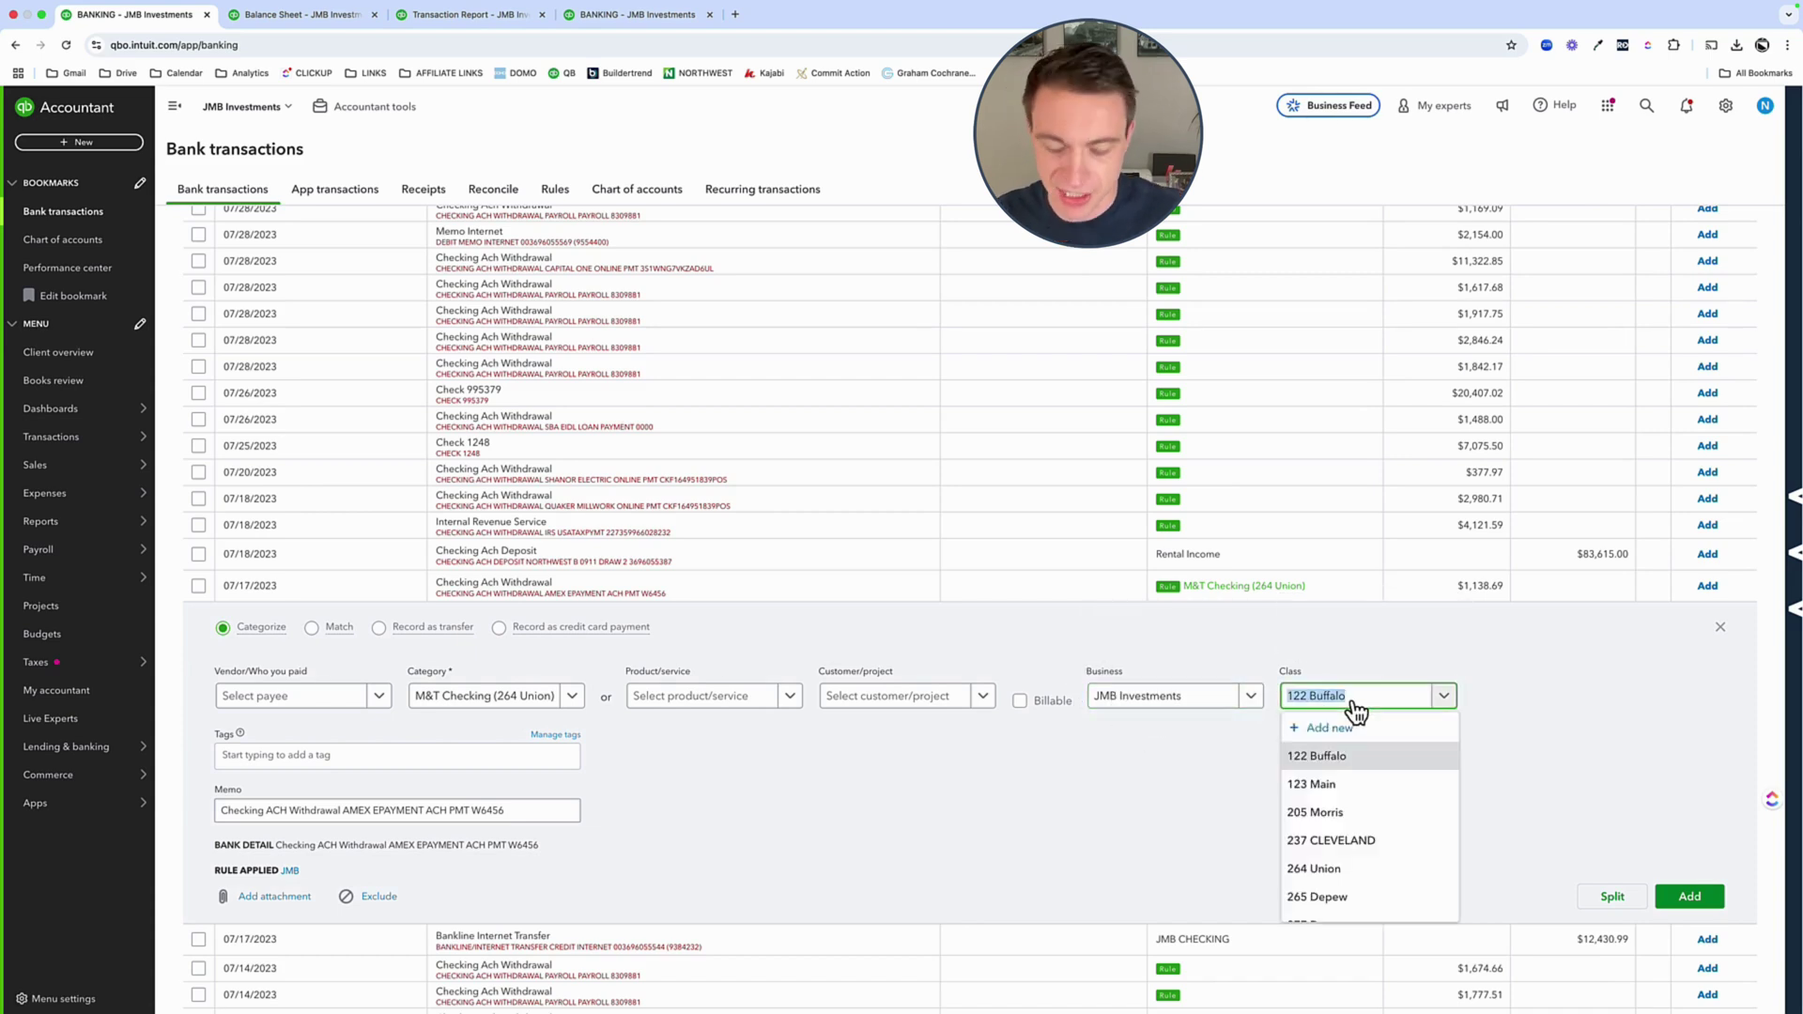
pyautogui.write('hgen')
pyautogui.press('BackSpace')
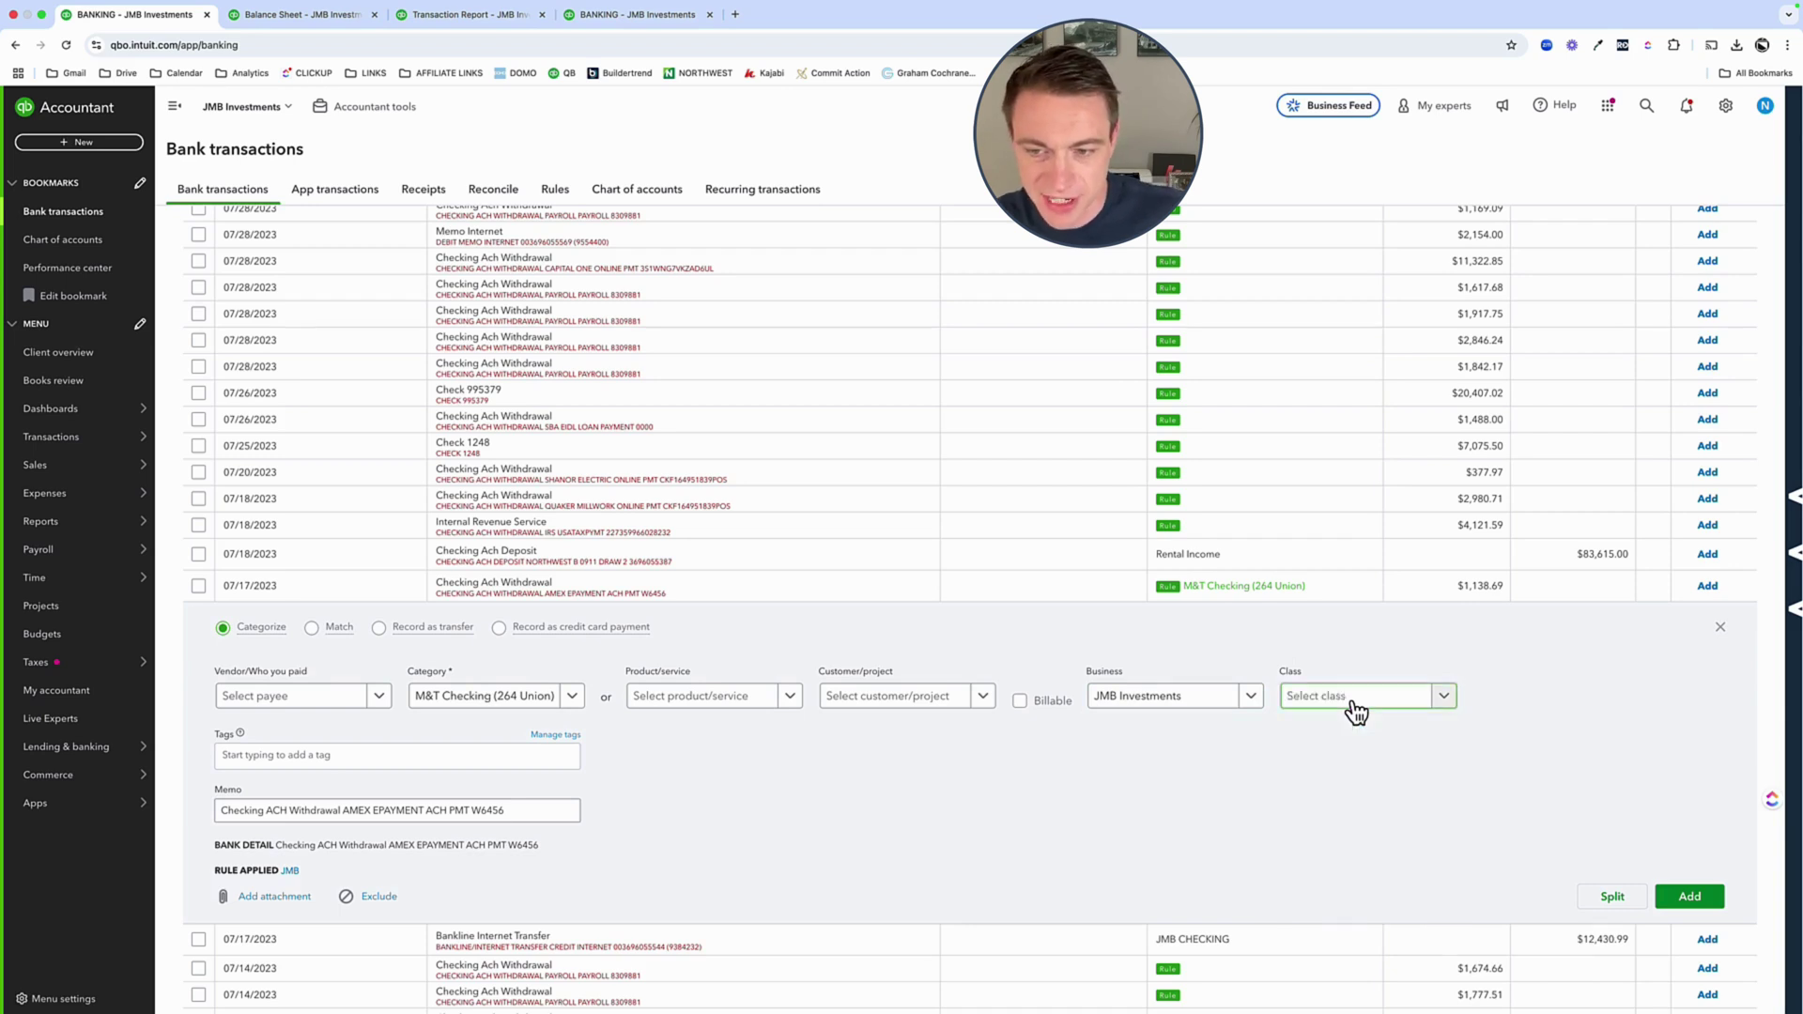
pyautogui.write('gen')
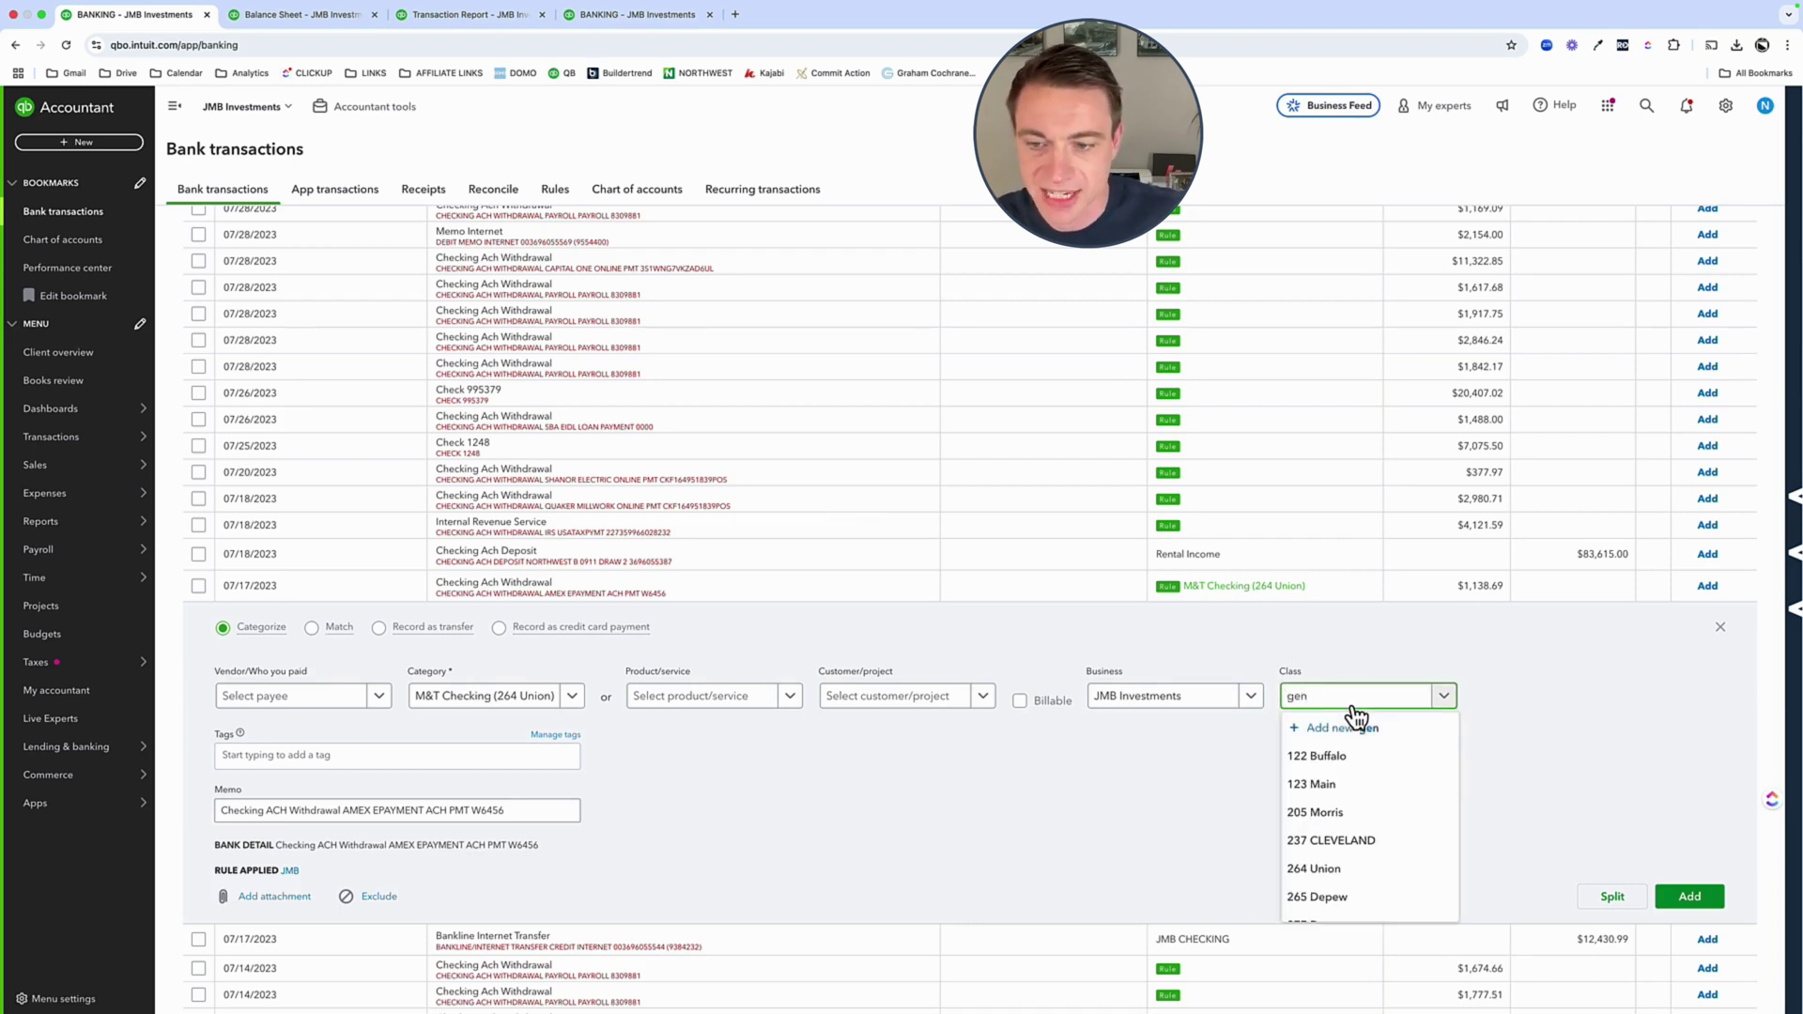
pyautogui.click(1334, 752)
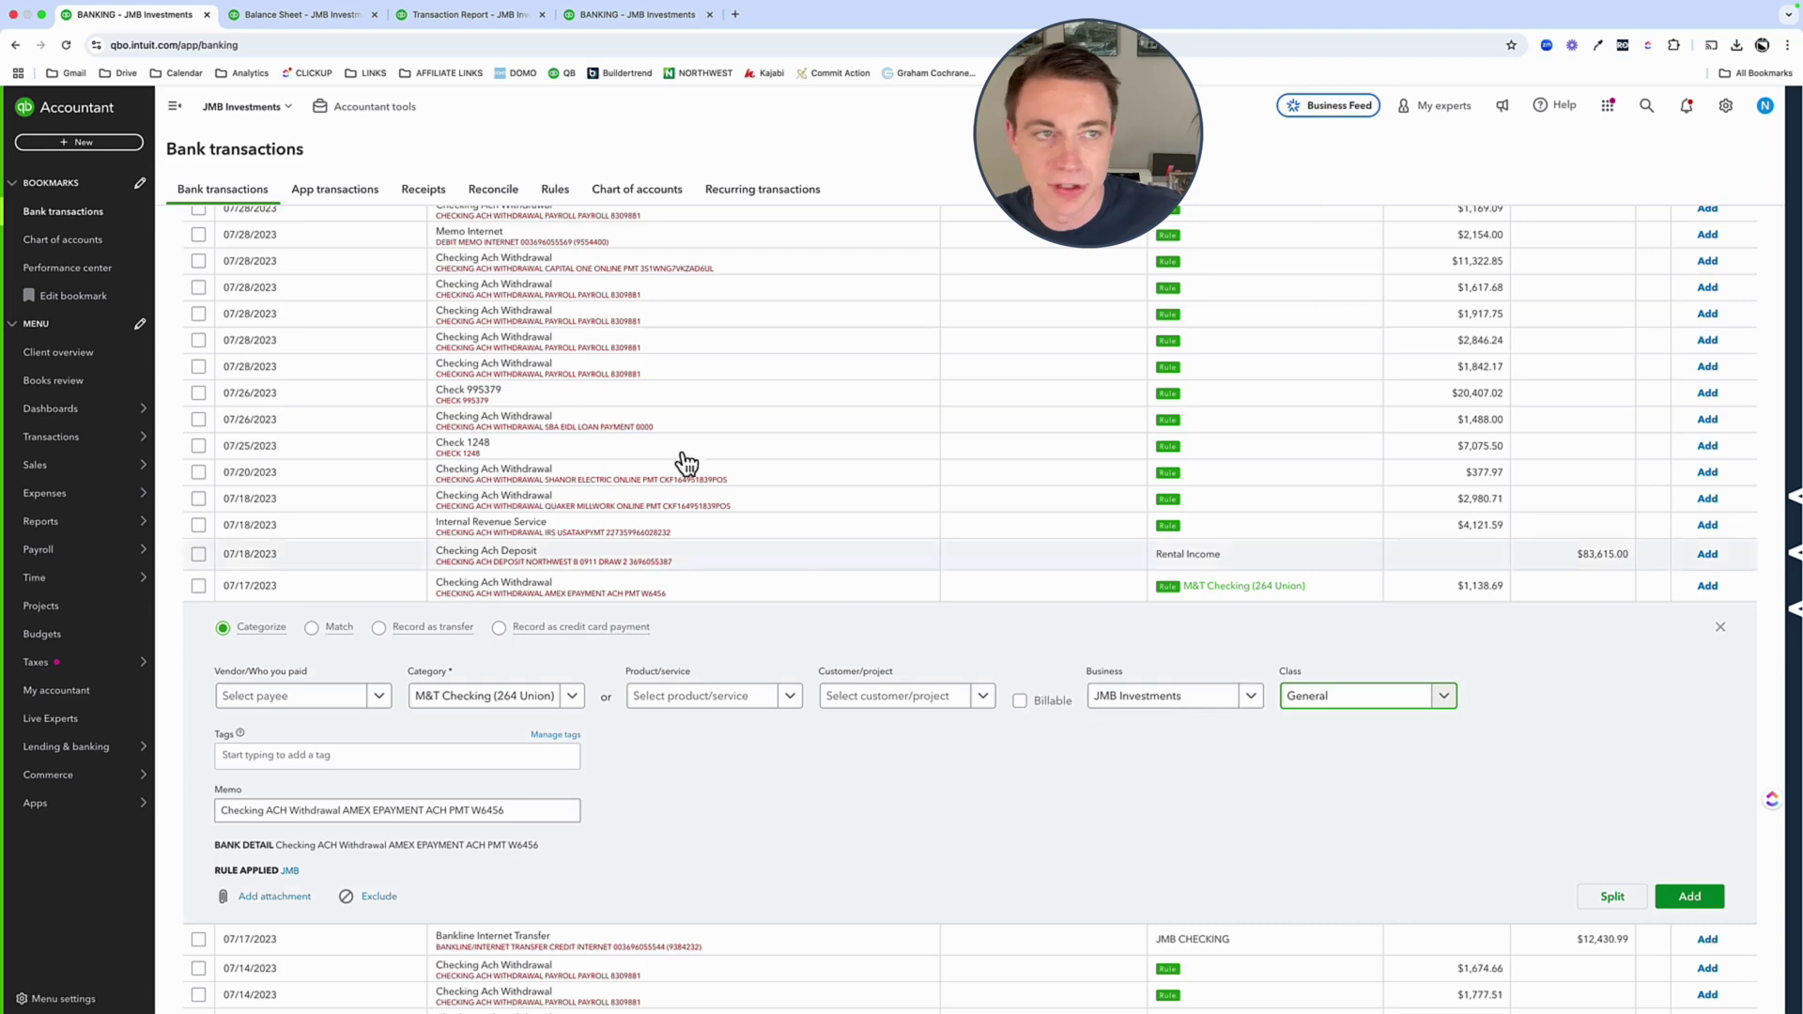
pyautogui.click(263, 23)
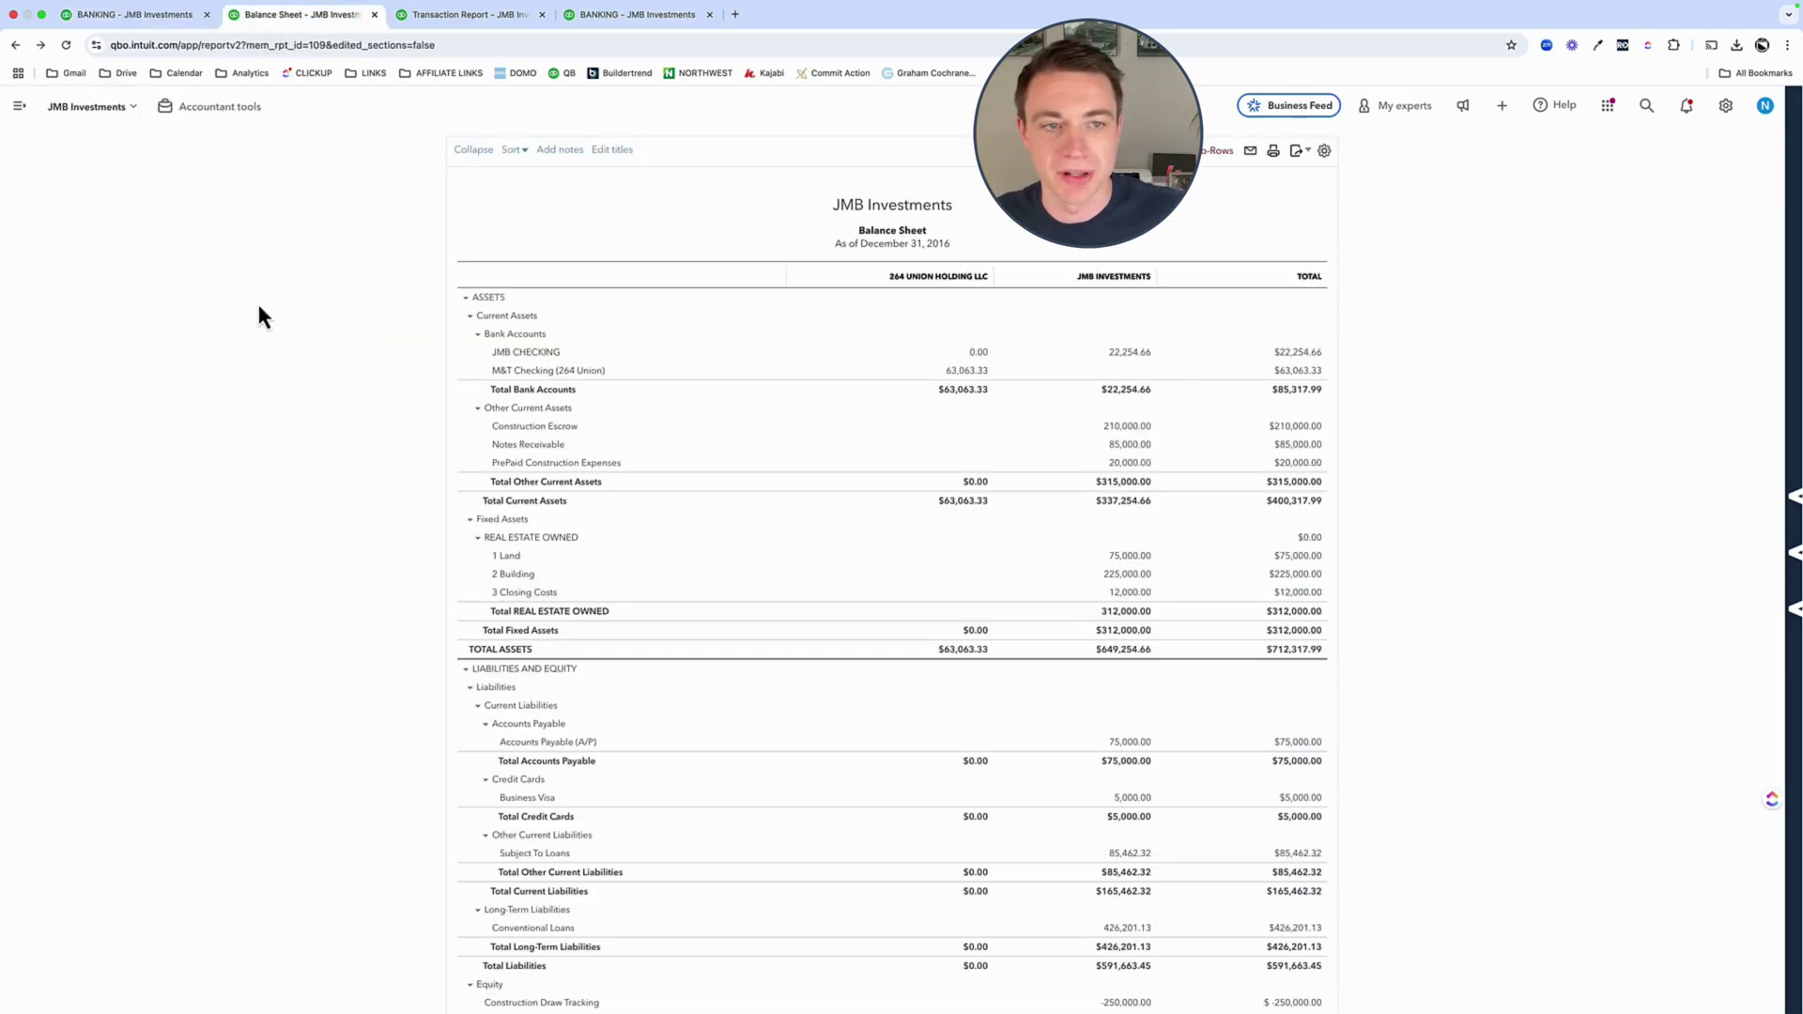
# - Start a new expense paid from JMB CHECKING, categorized to M&T Checking (264 Union)
pyautogui.click(10, 111)
pyautogui.click(120, 146)
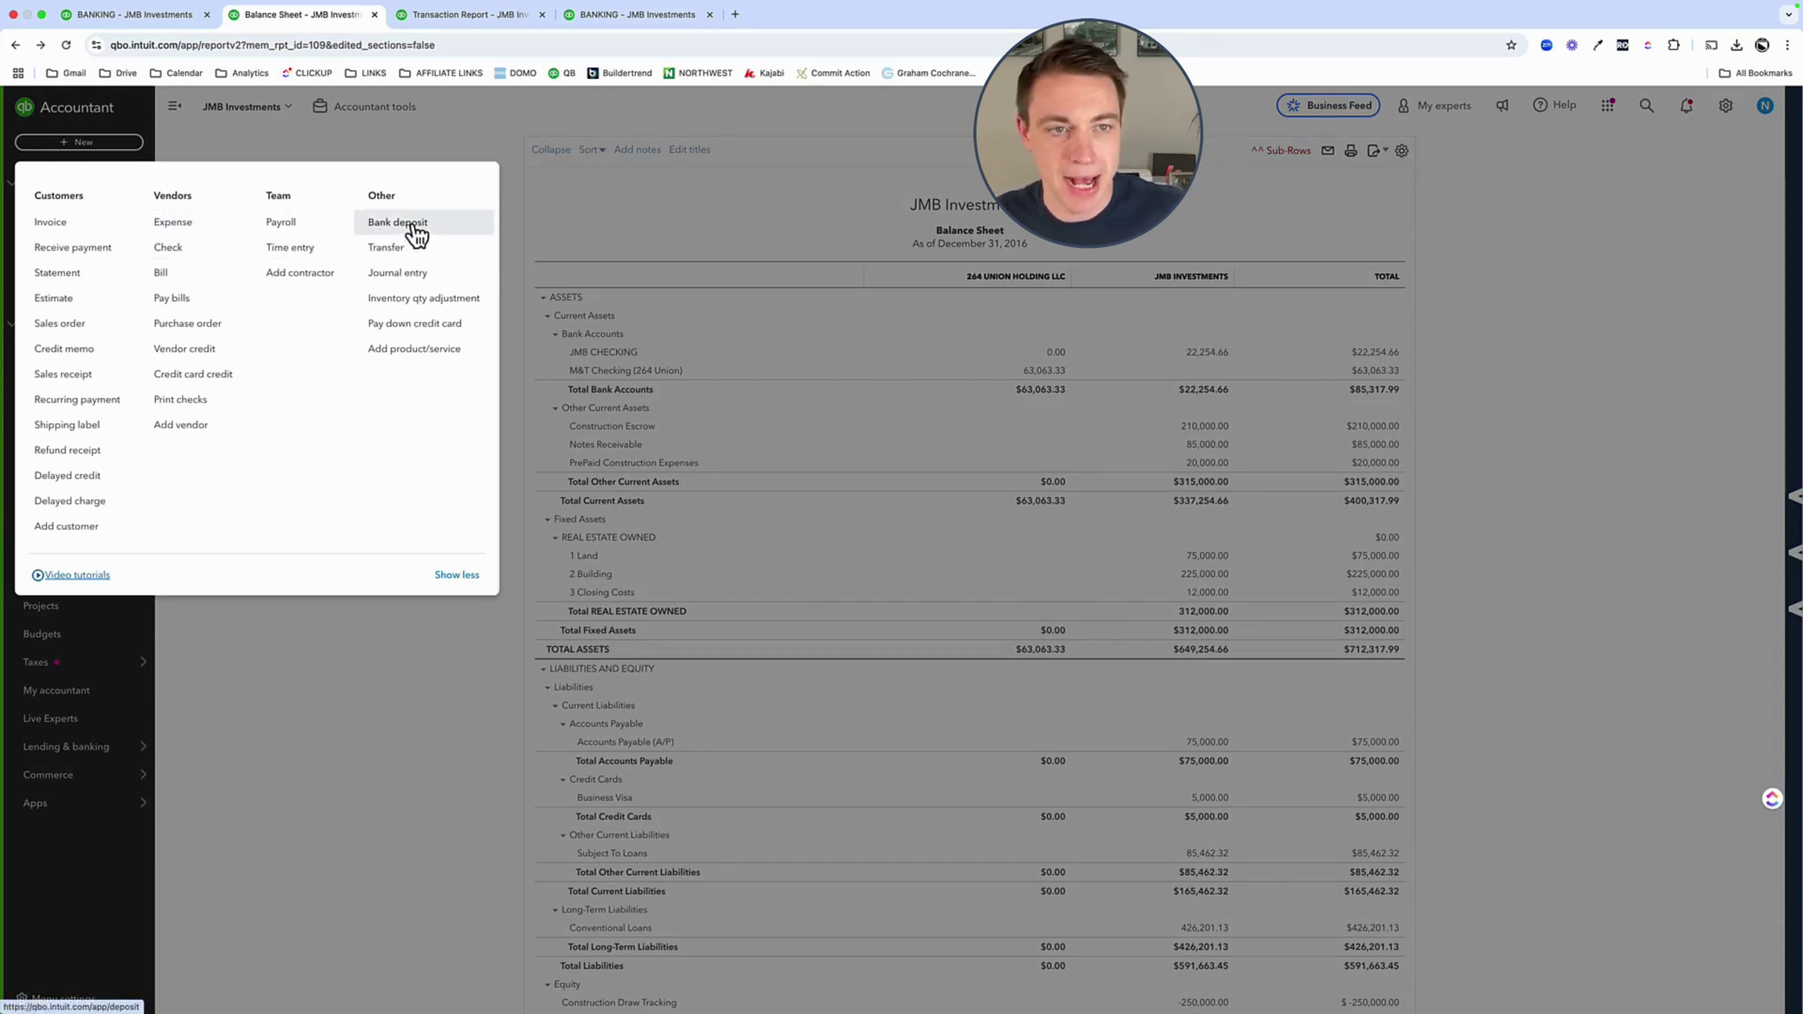
pyautogui.click(165, 227)
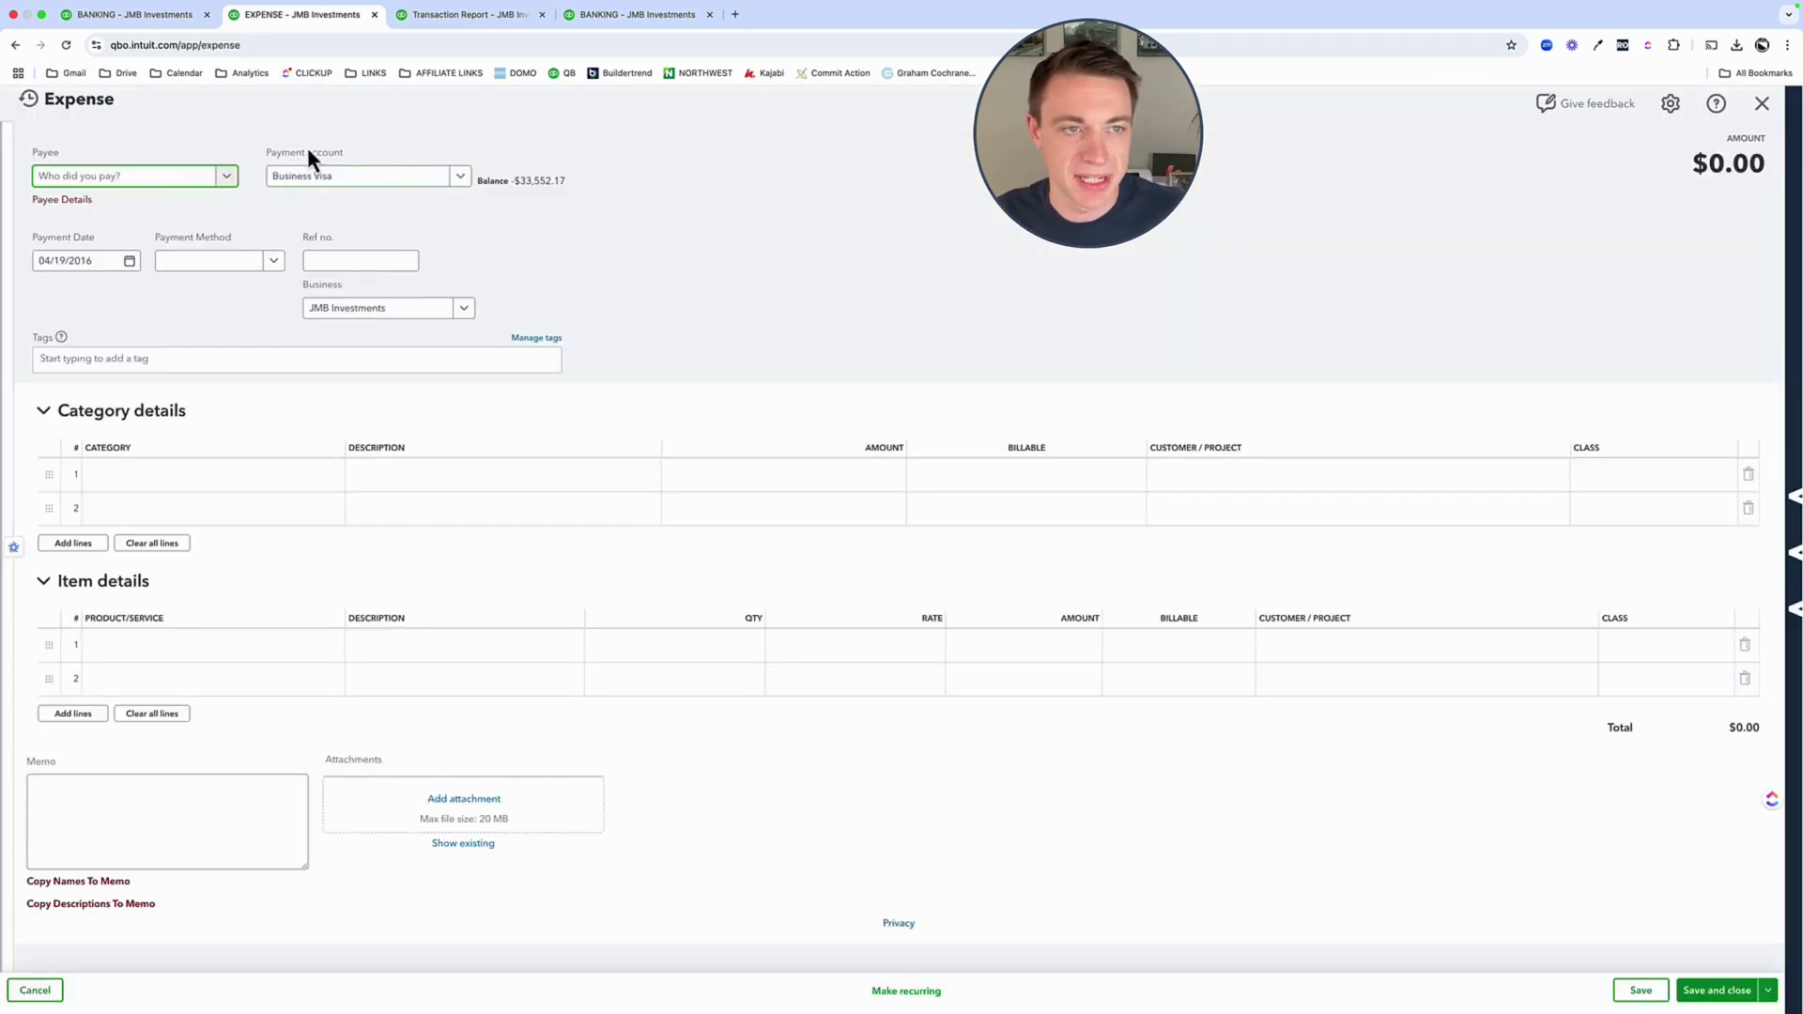
pyautogui.click(308, 179)
pyautogui.write('jmb')
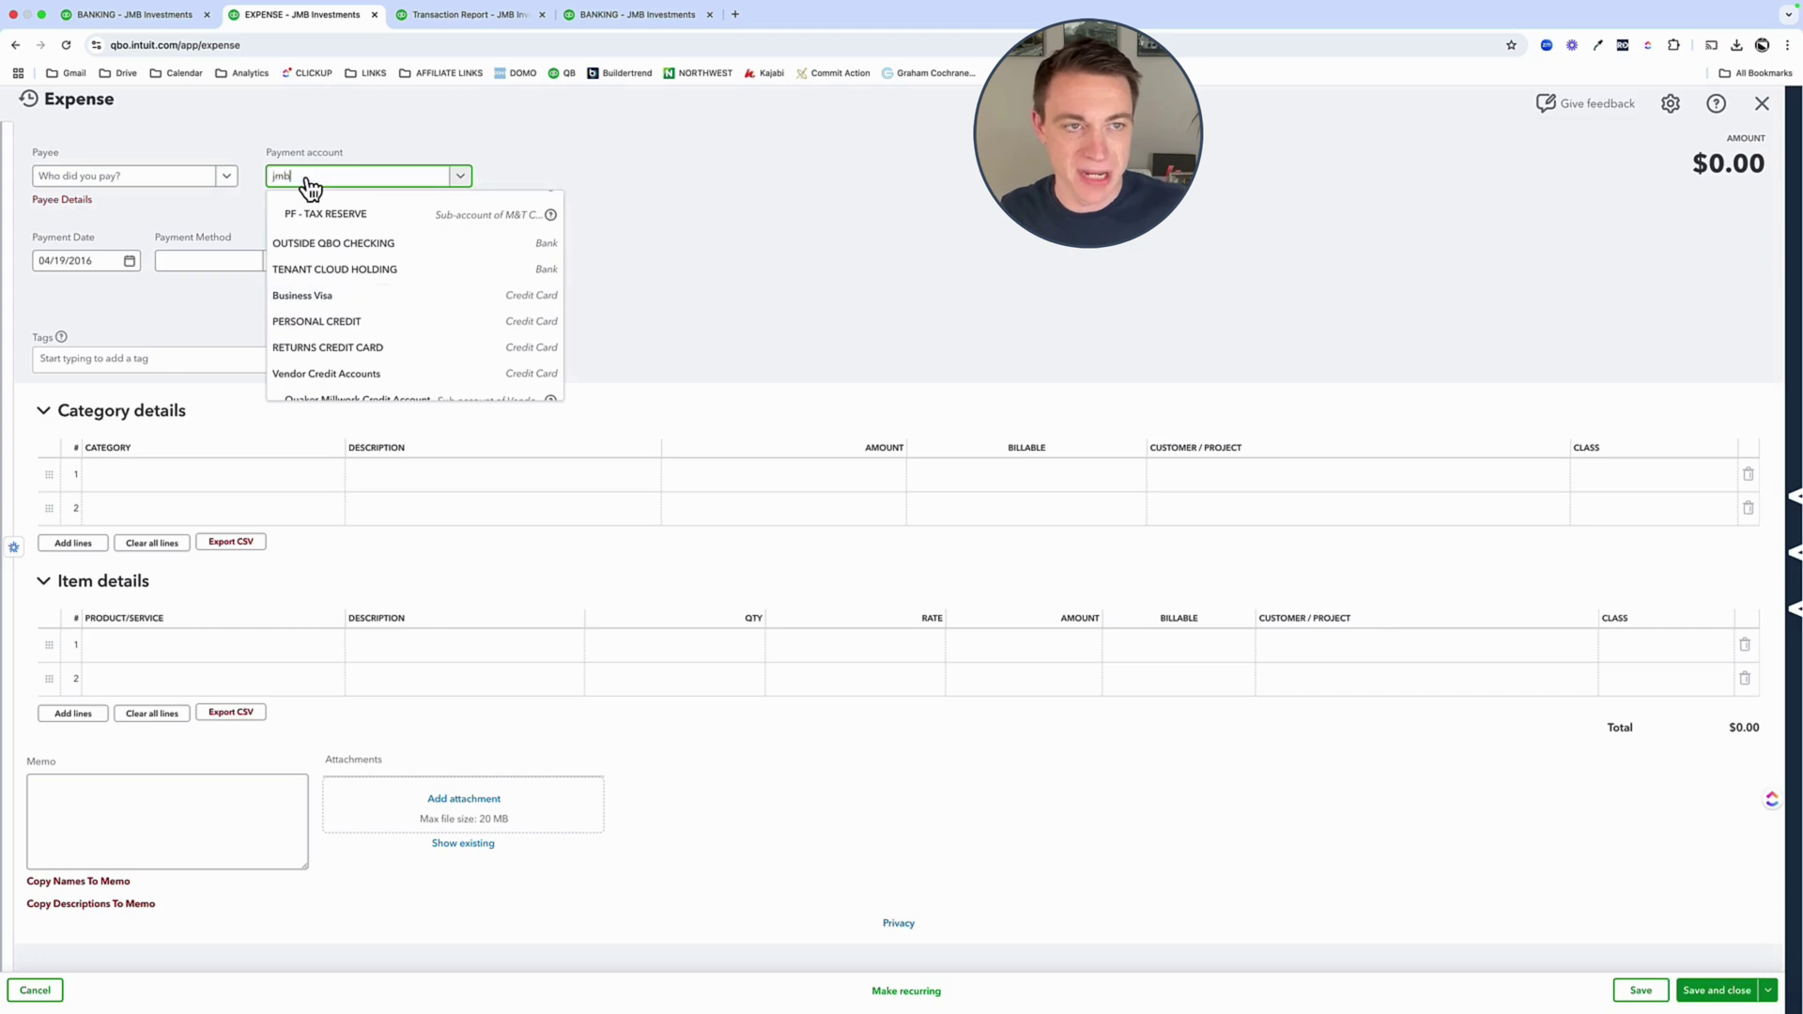
pyautogui.click(314, 254)
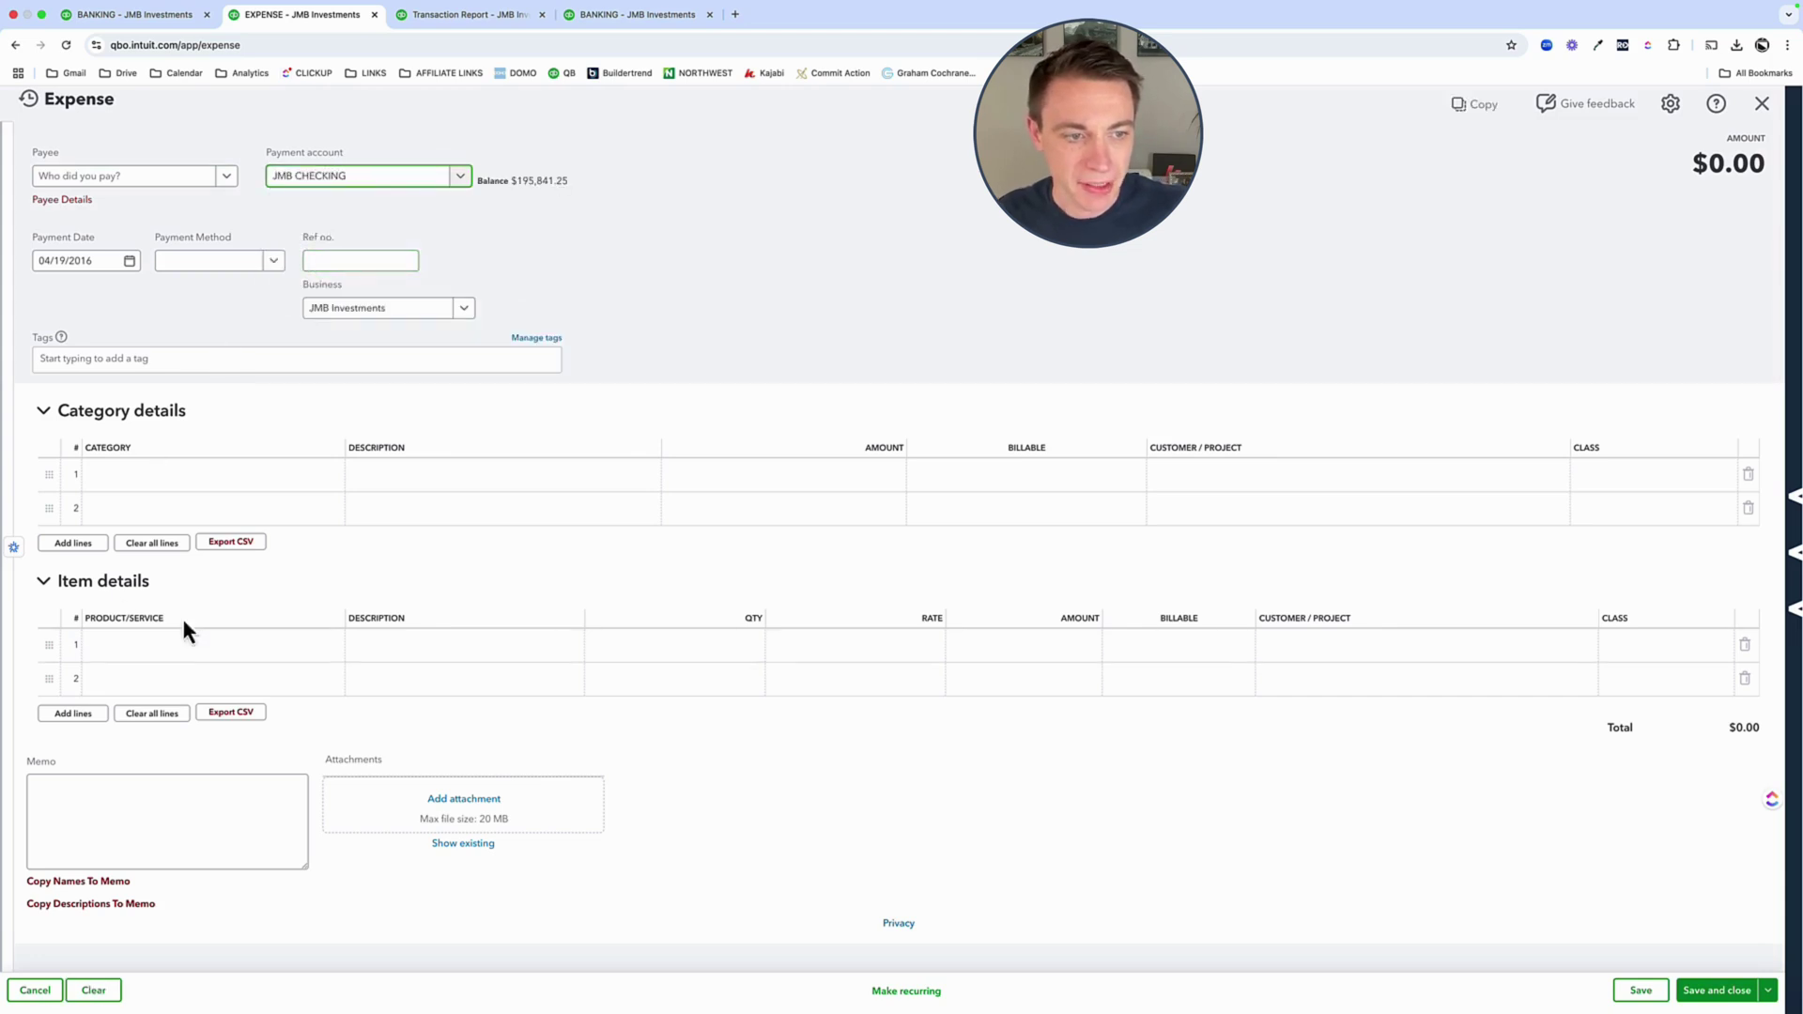
pyautogui.click(130, 479)
pyautogui.write('M&T')
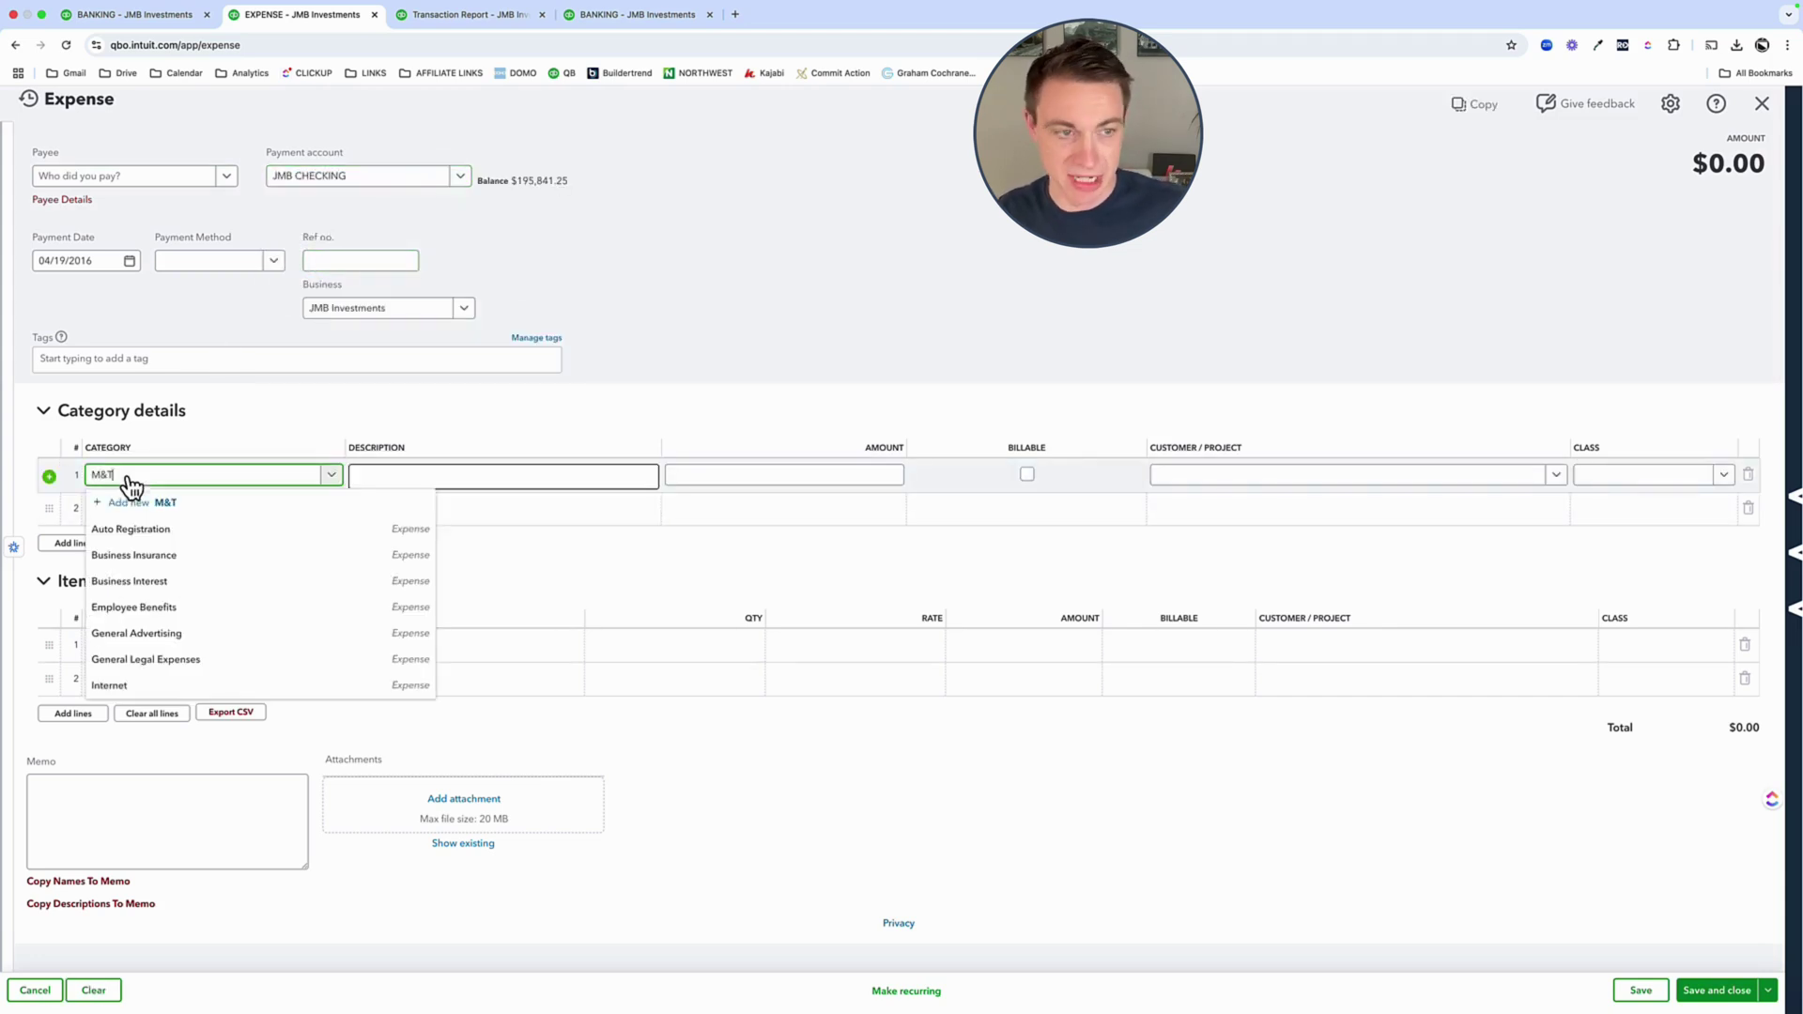
pyautogui.click(141, 527)
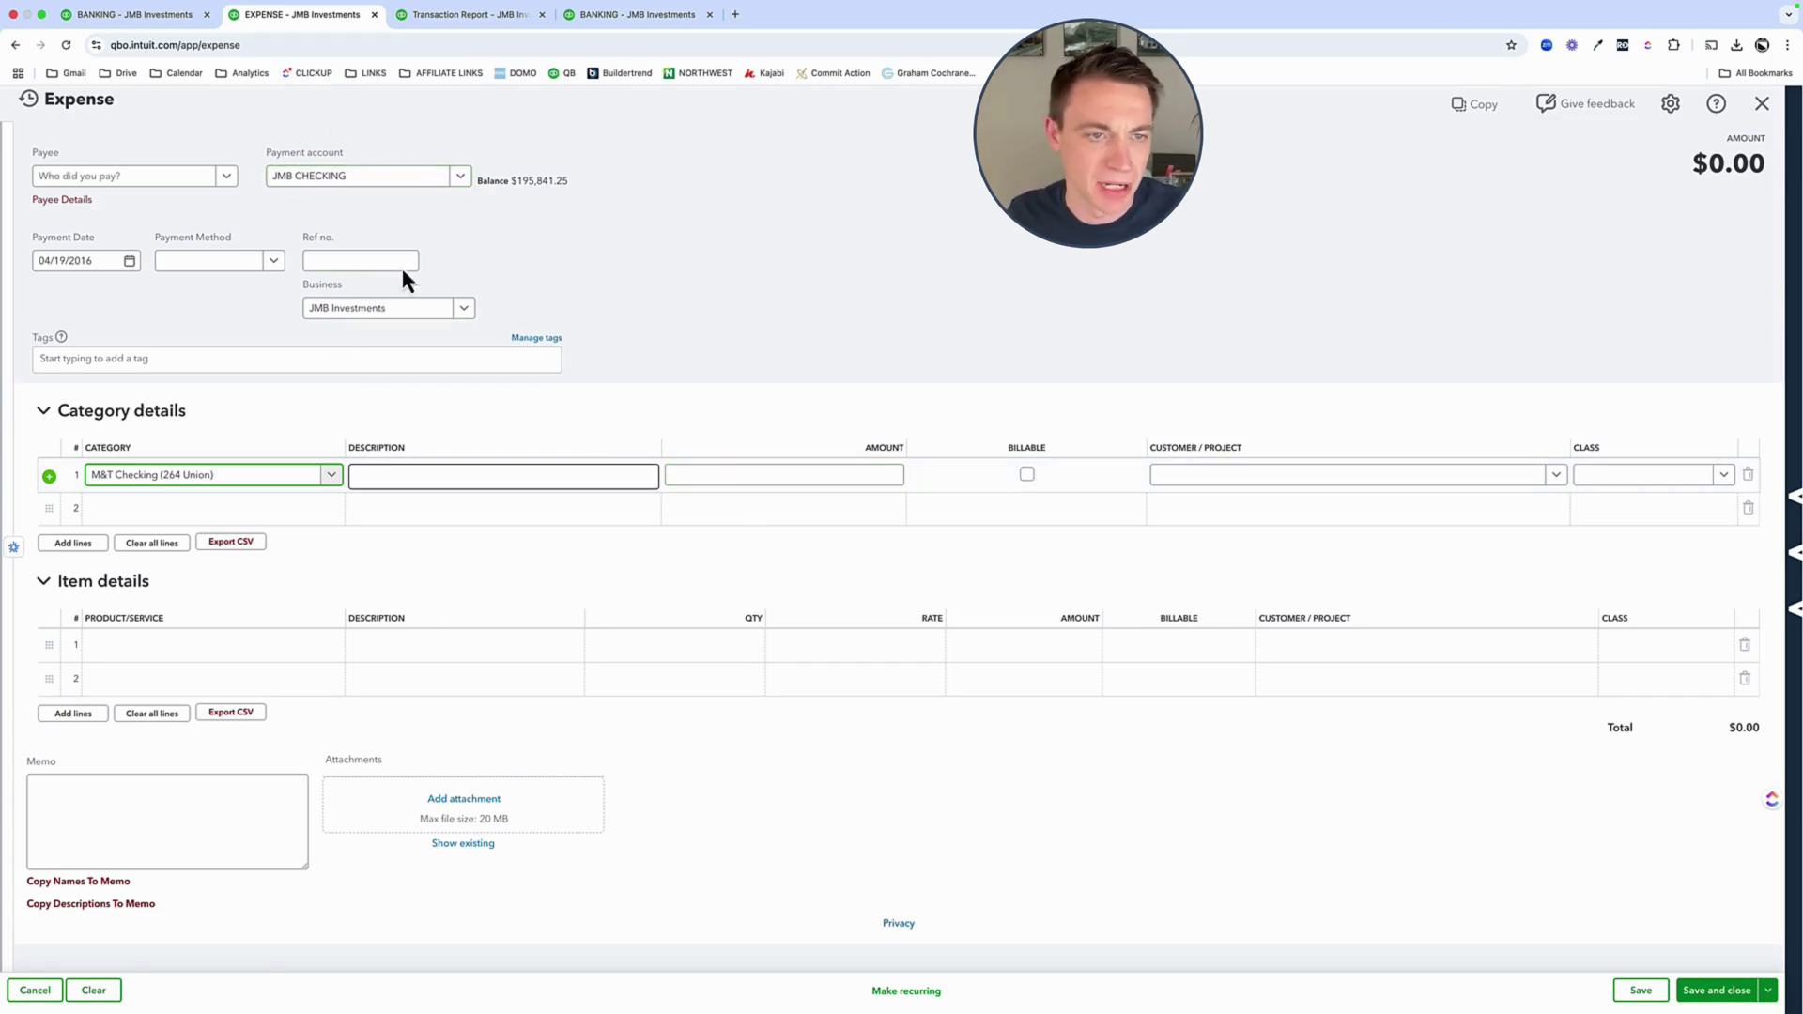
# - Give the expense line $10,000 with class General and save the expense
pyautogui.click(817, 475)
pyautogui.write('10')
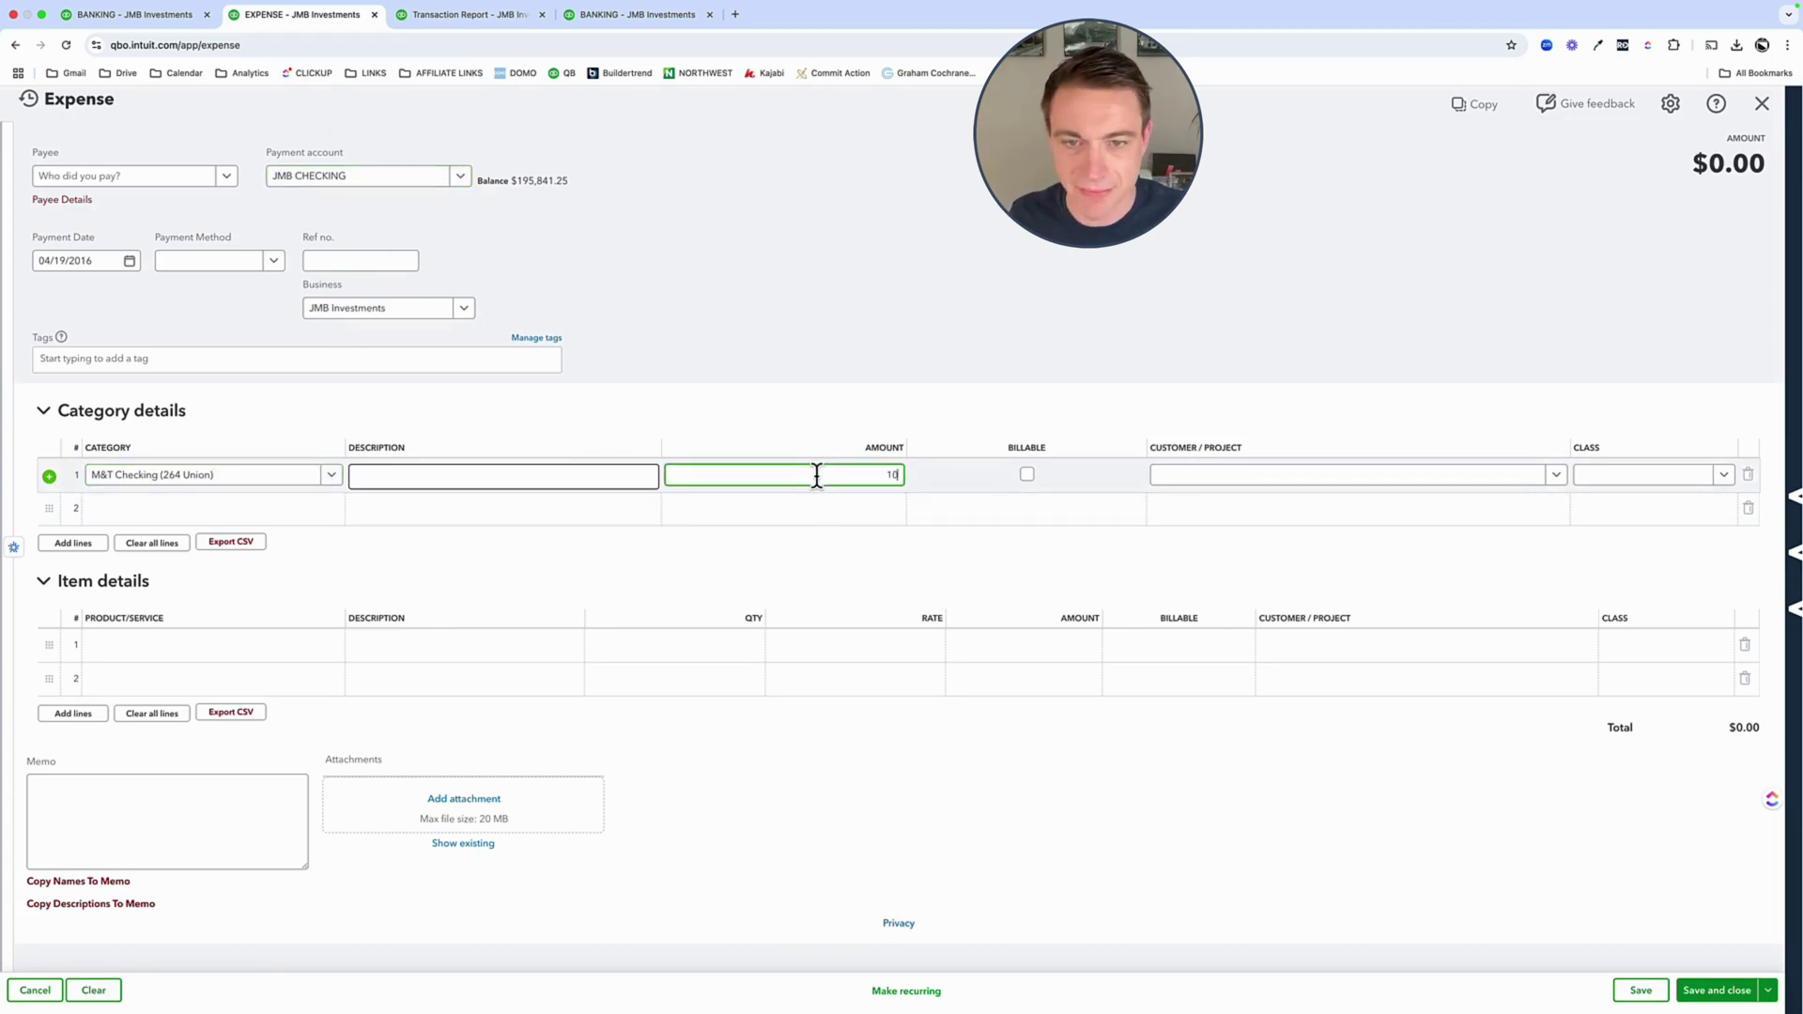
pyautogui.write(',000')
pyautogui.press('Tab')
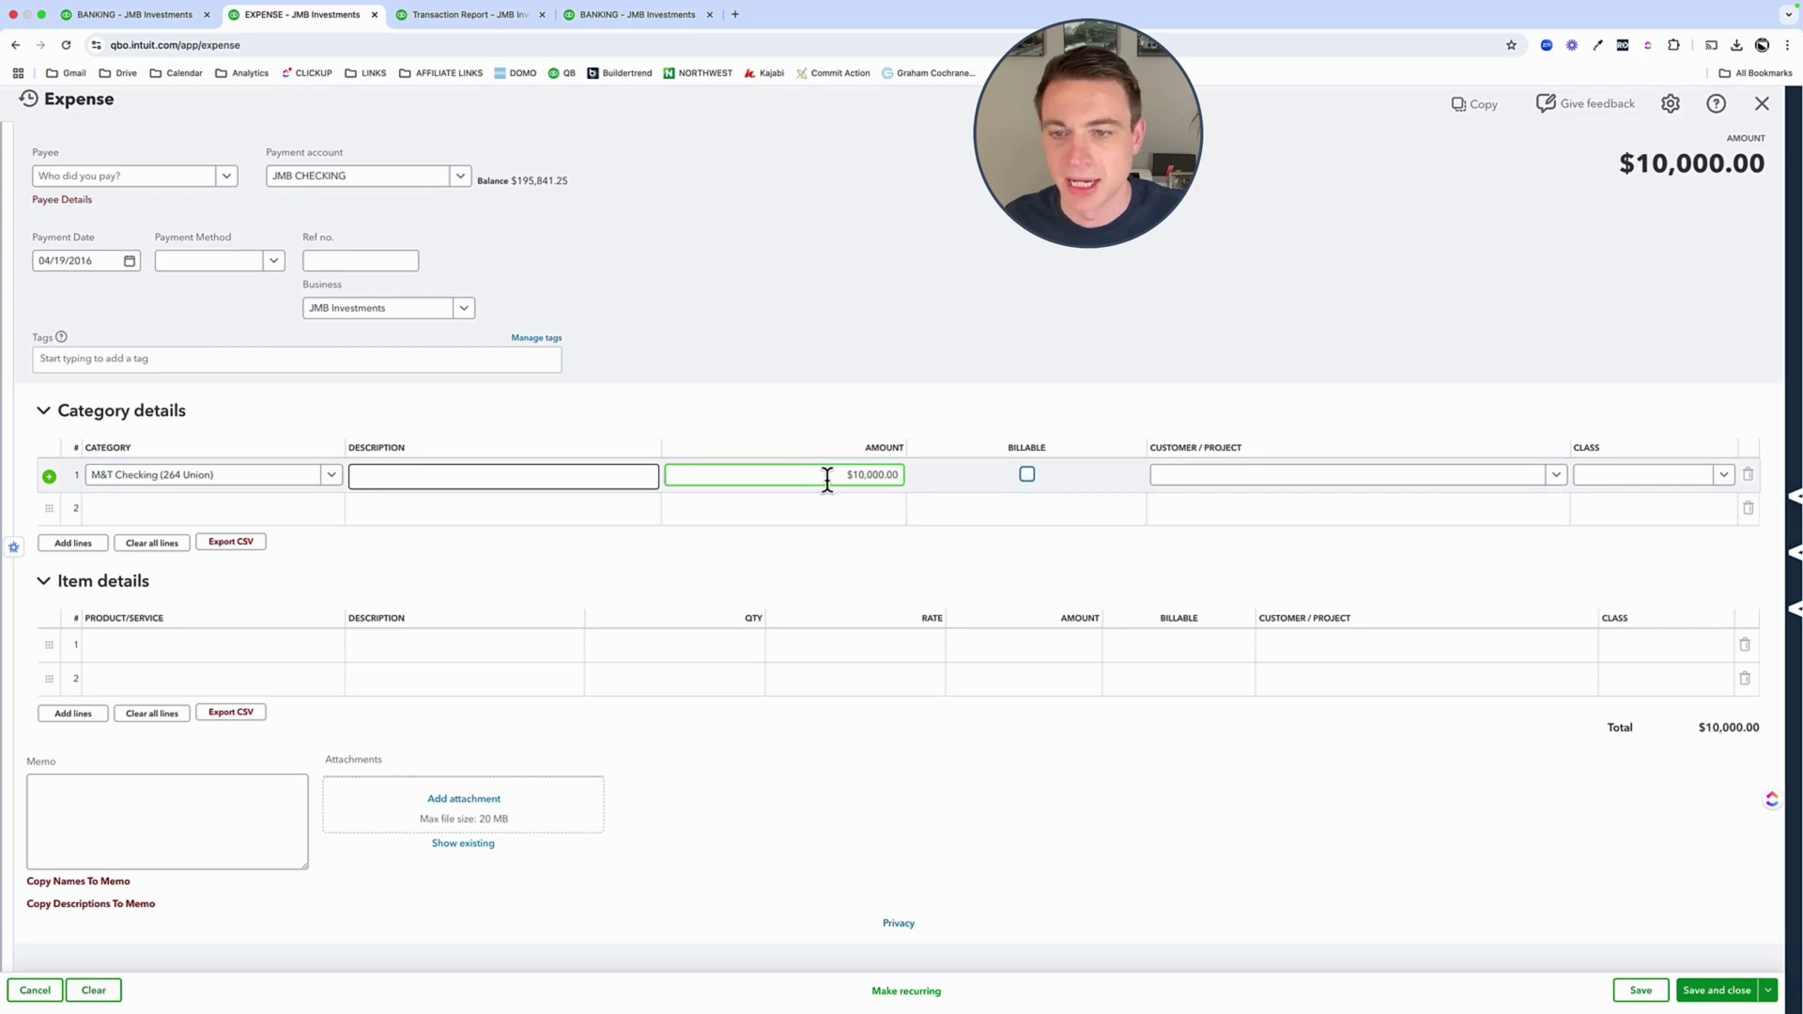
pyautogui.press('Tab')
pyautogui.press('Tab')
pyautogui.write('ge')
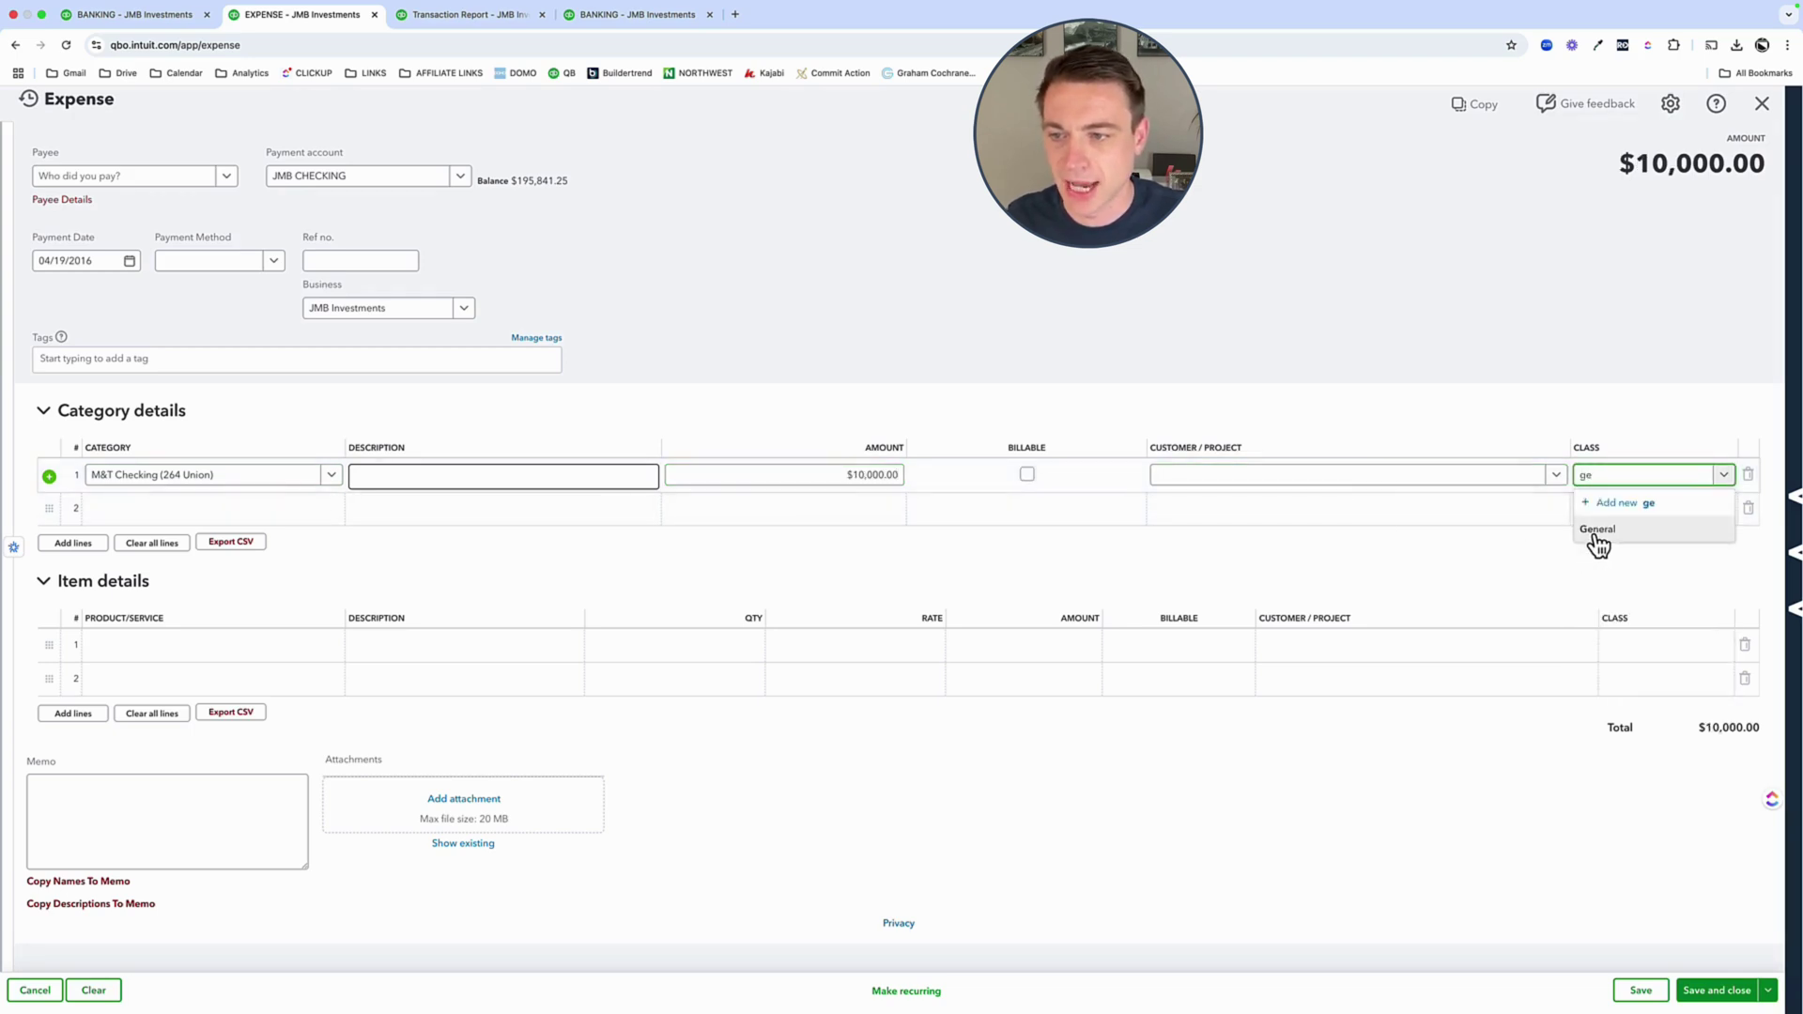
pyautogui.click(1597, 530)
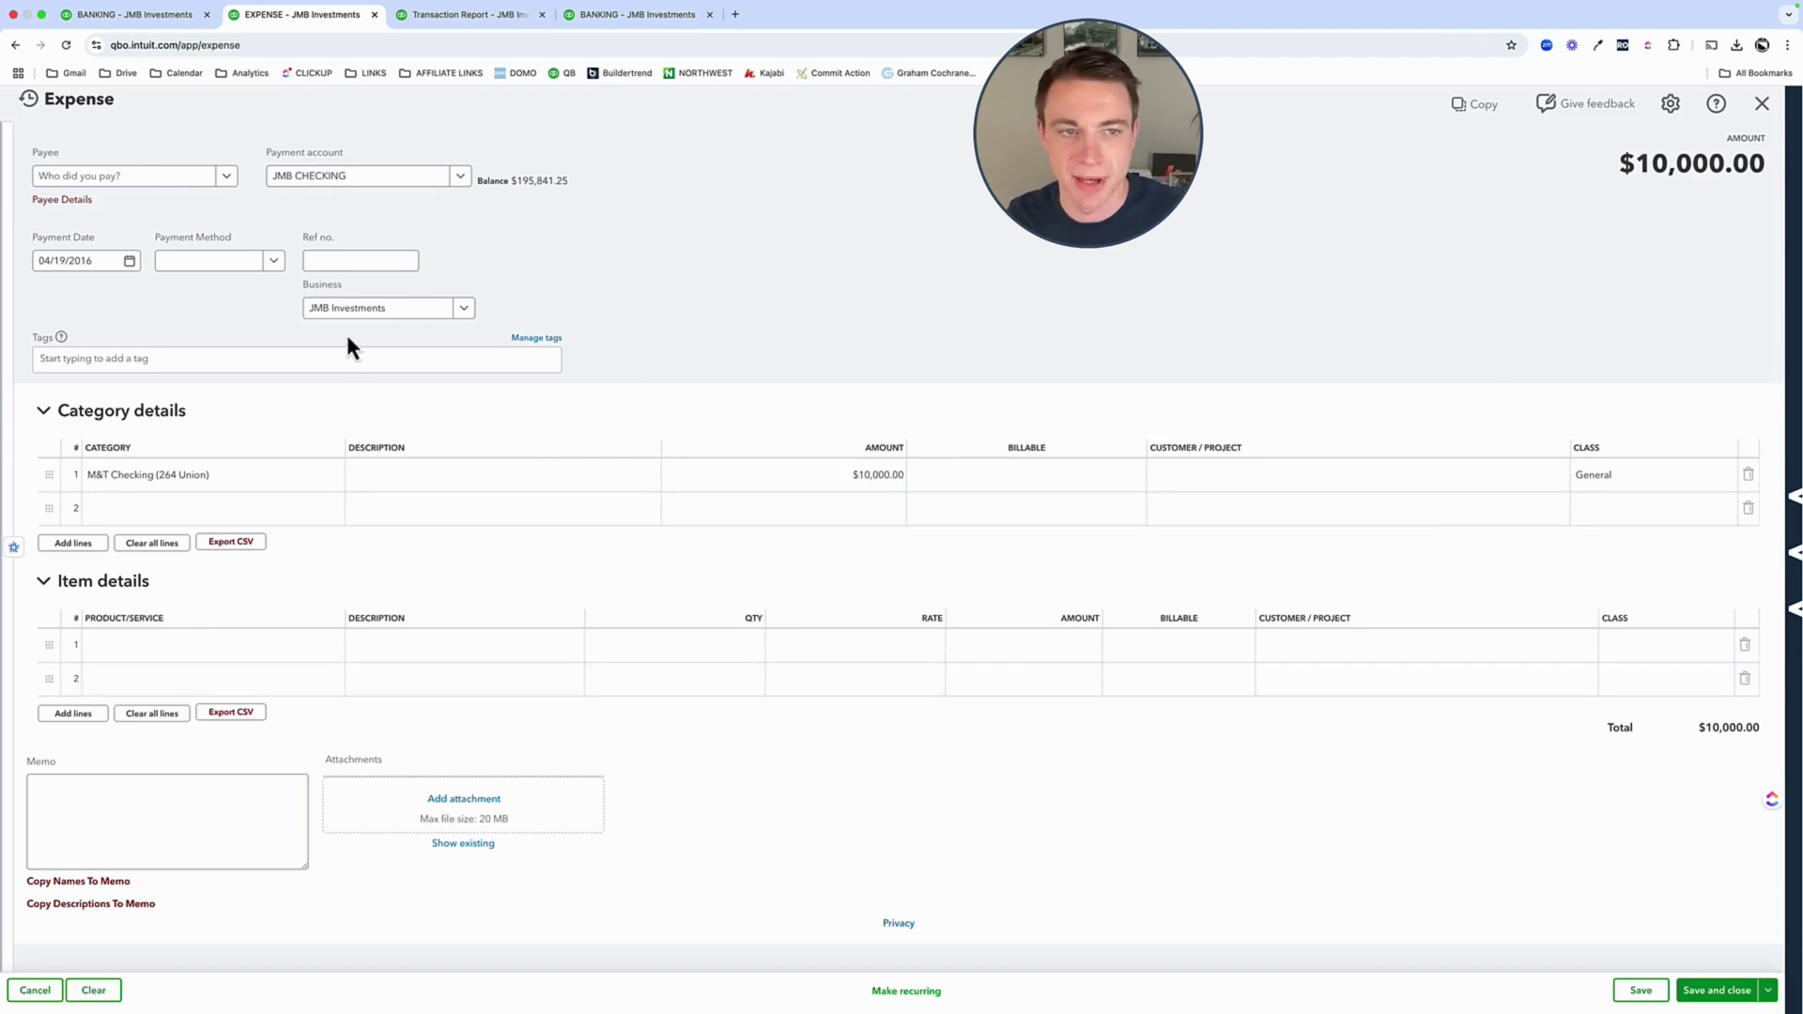
pyautogui.click(1724, 993)
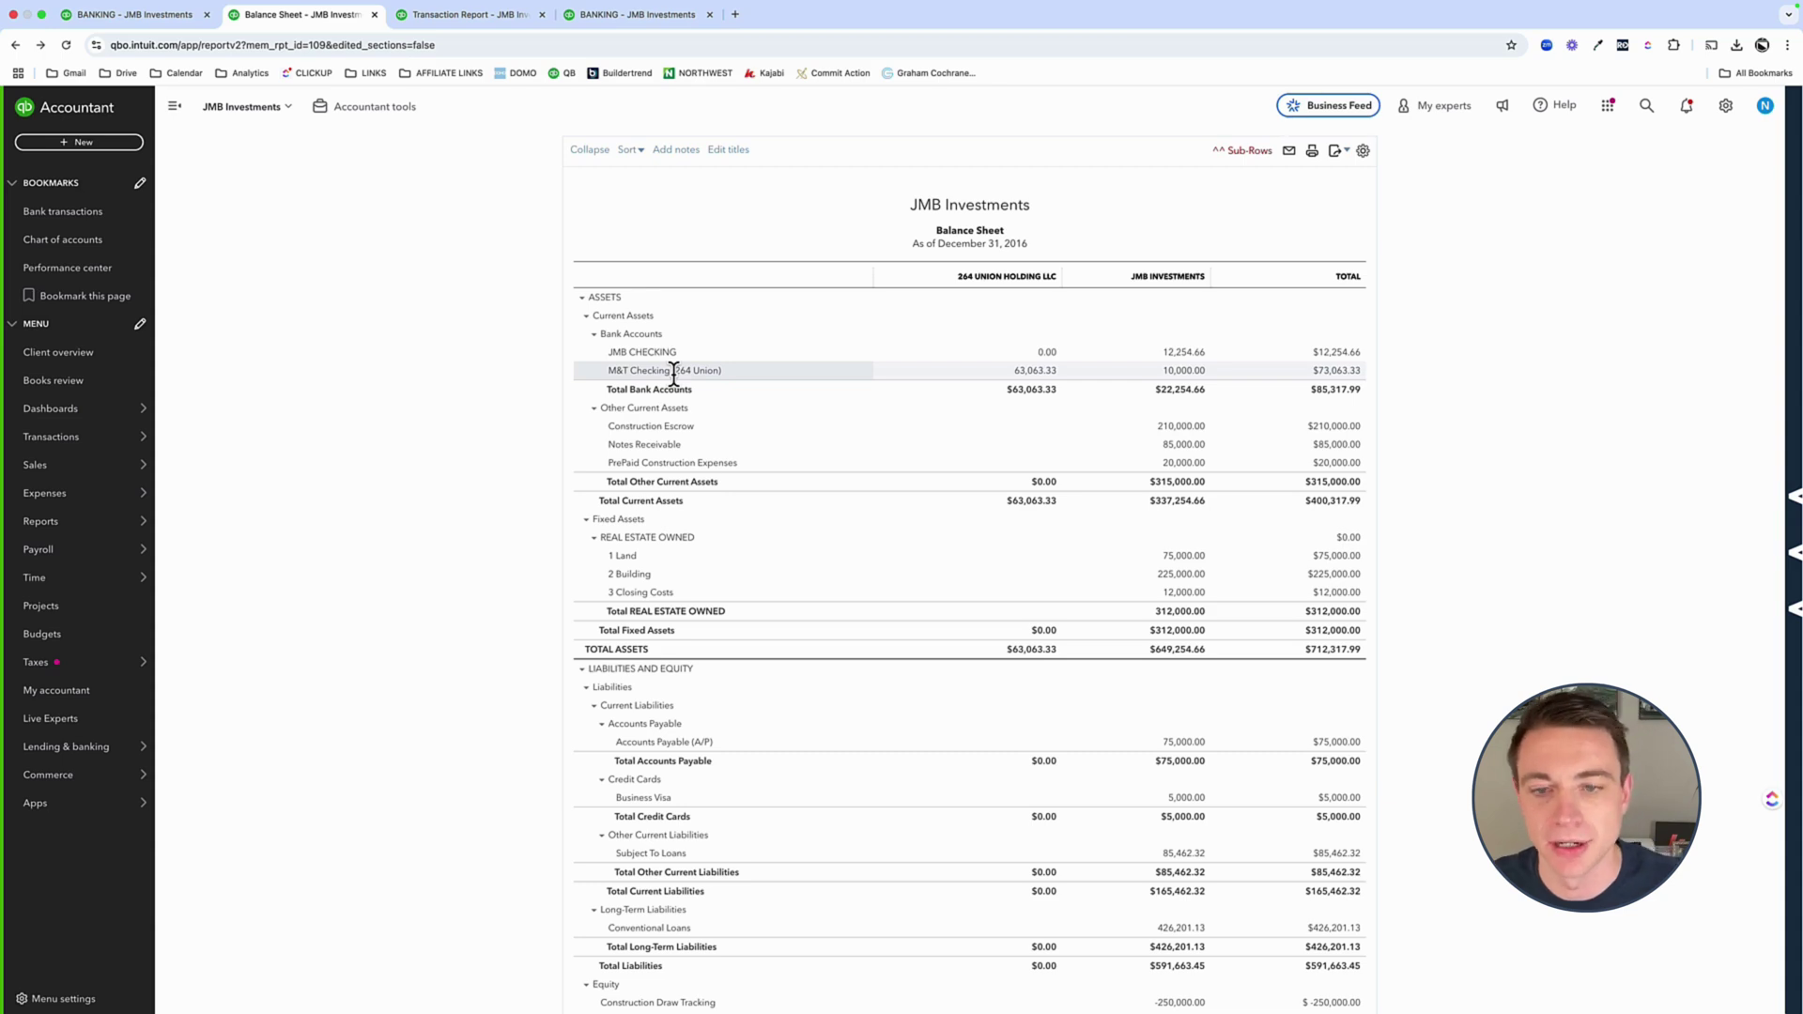
pyautogui.scroll(-1, 865, 737)
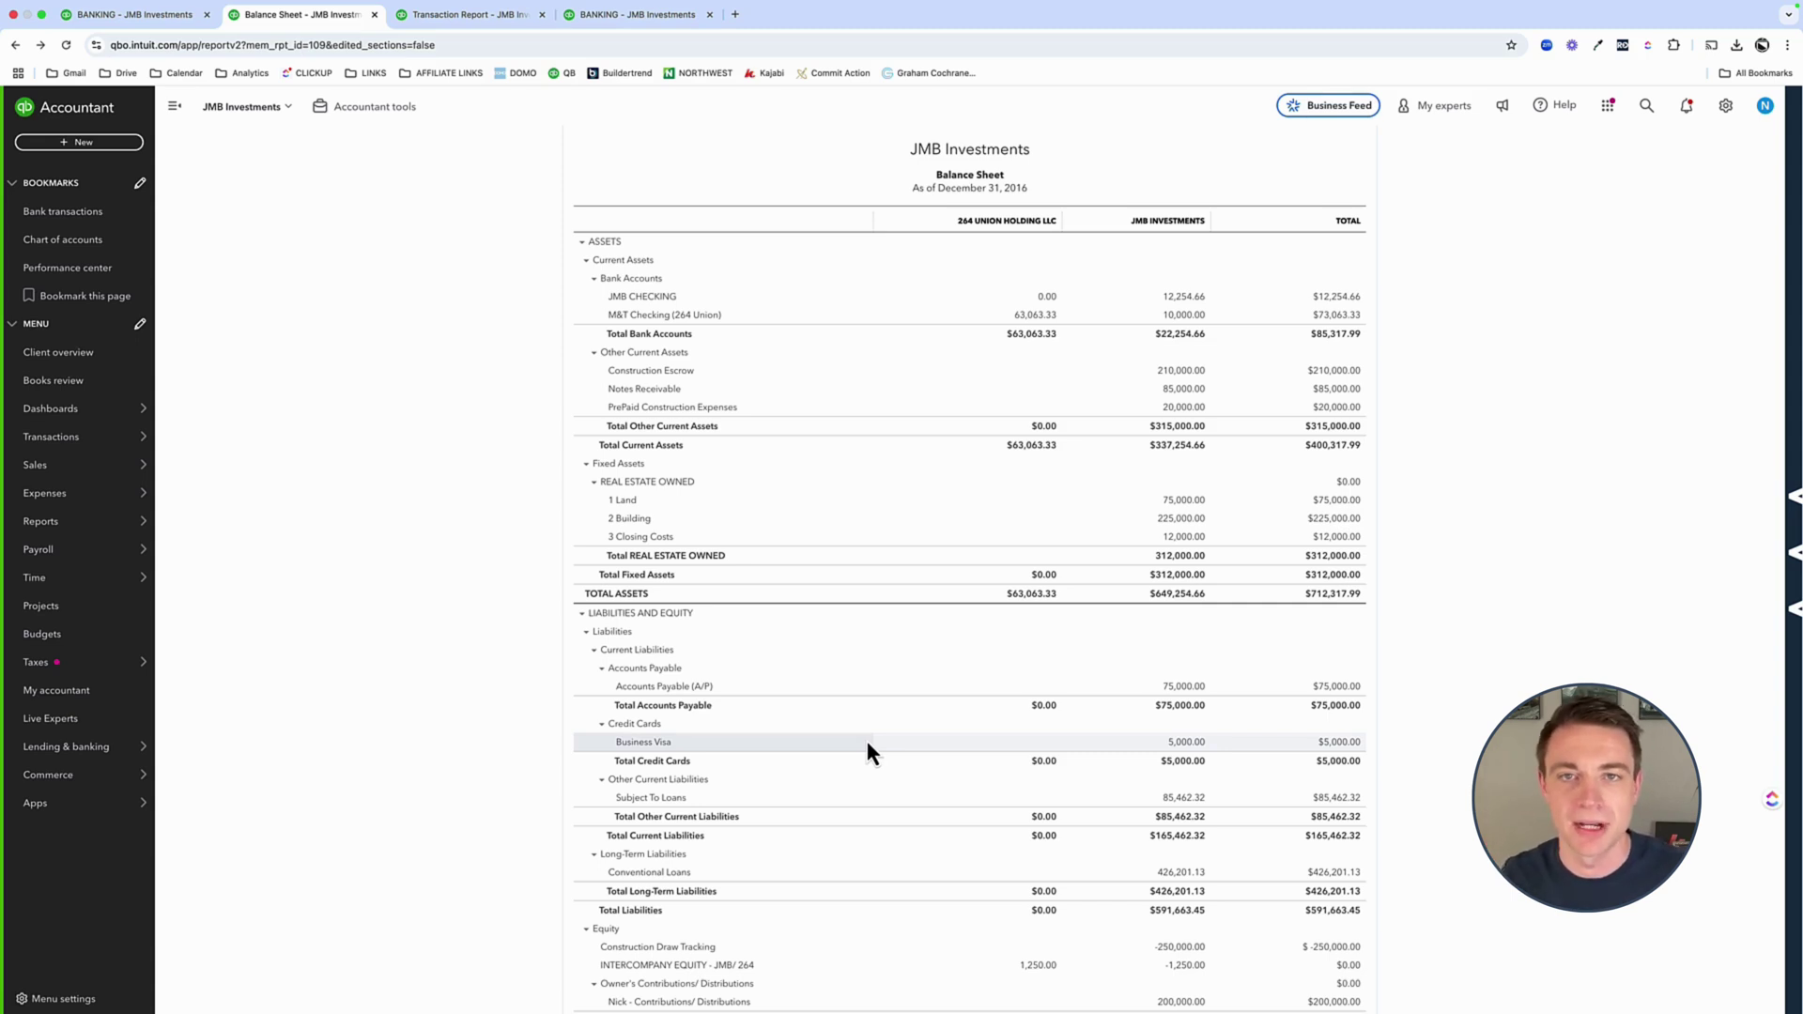
pyautogui.click(79, 141)
pyautogui.click(455, 133)
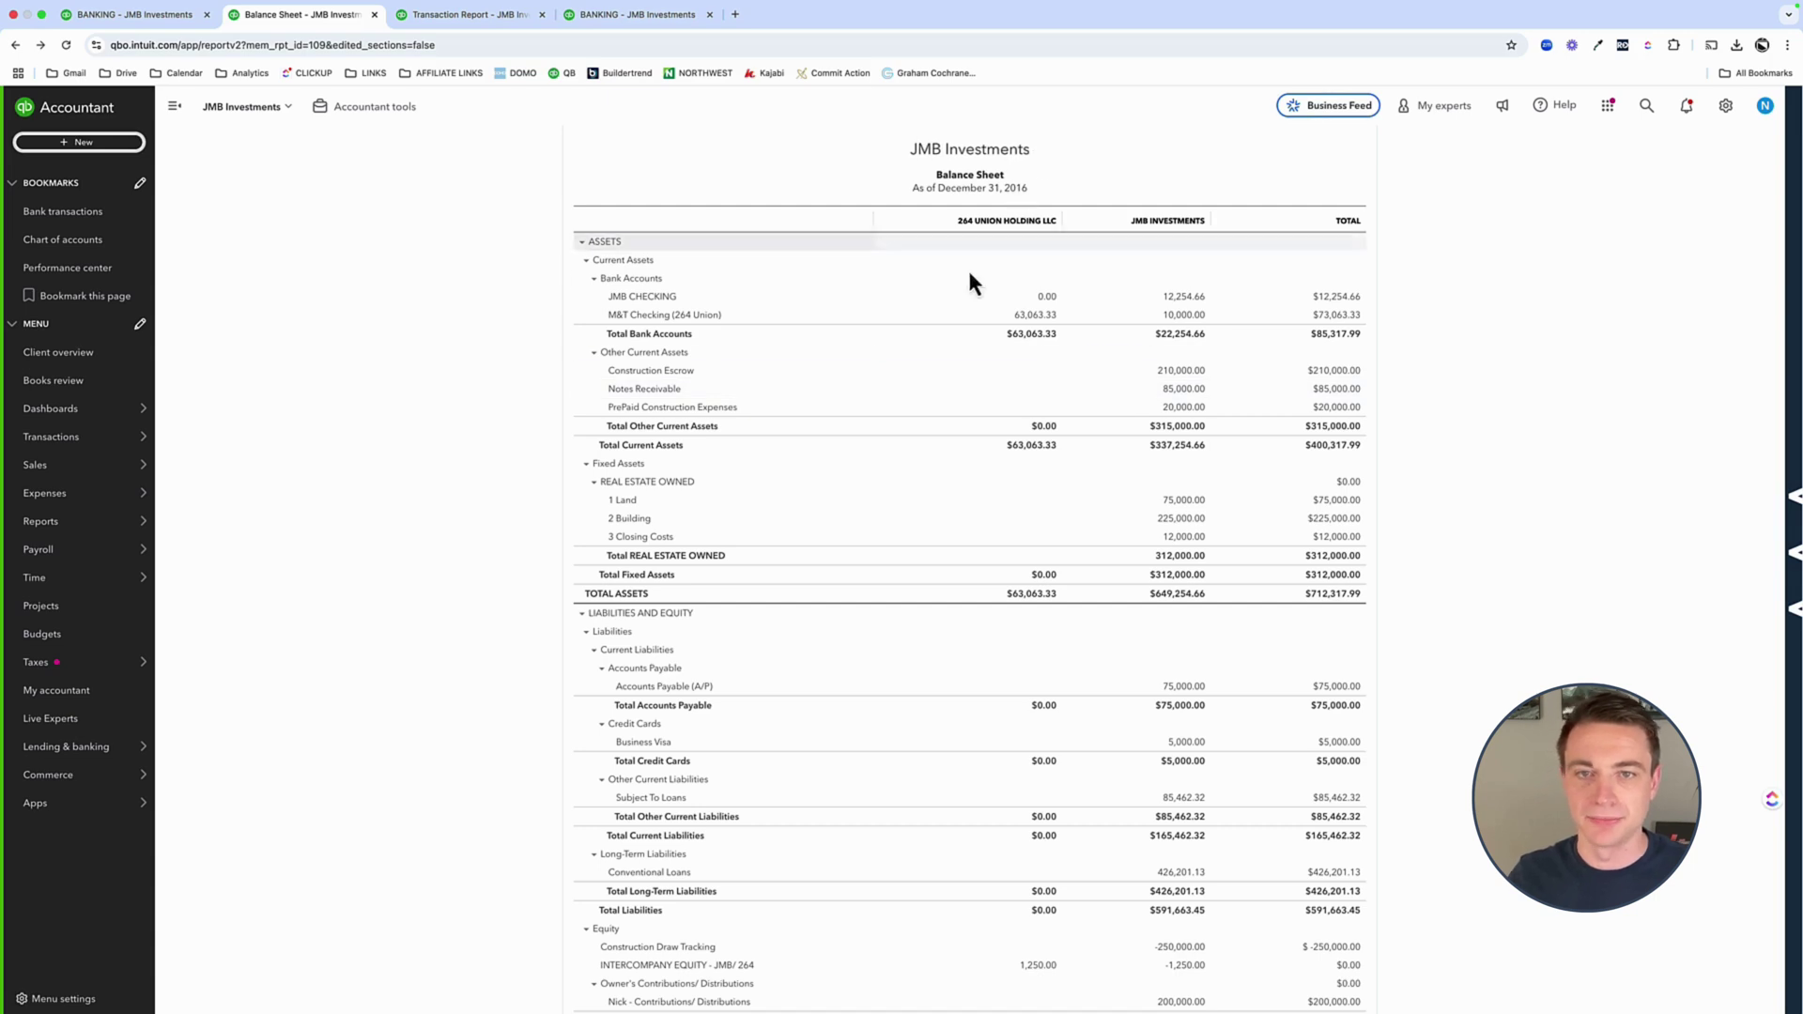
# - Start a new expense paid from Business Visa
pyautogui.click(122, 141)
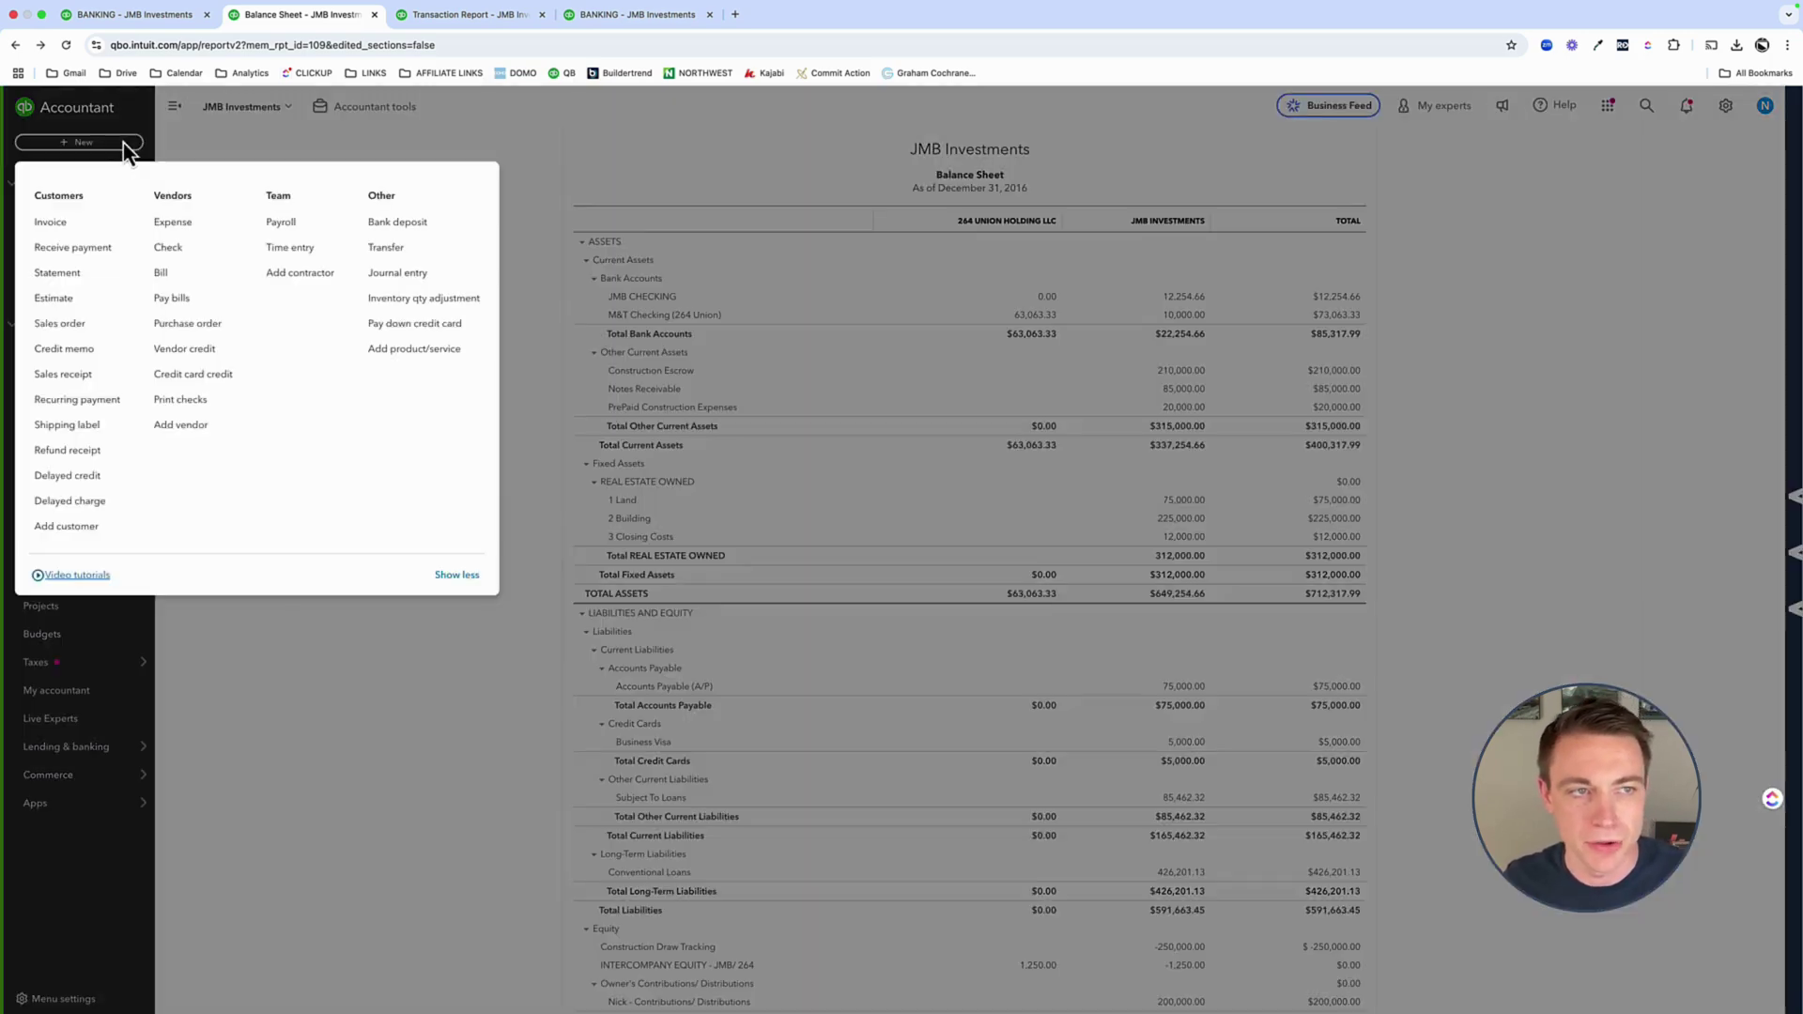
pyautogui.click(176, 226)
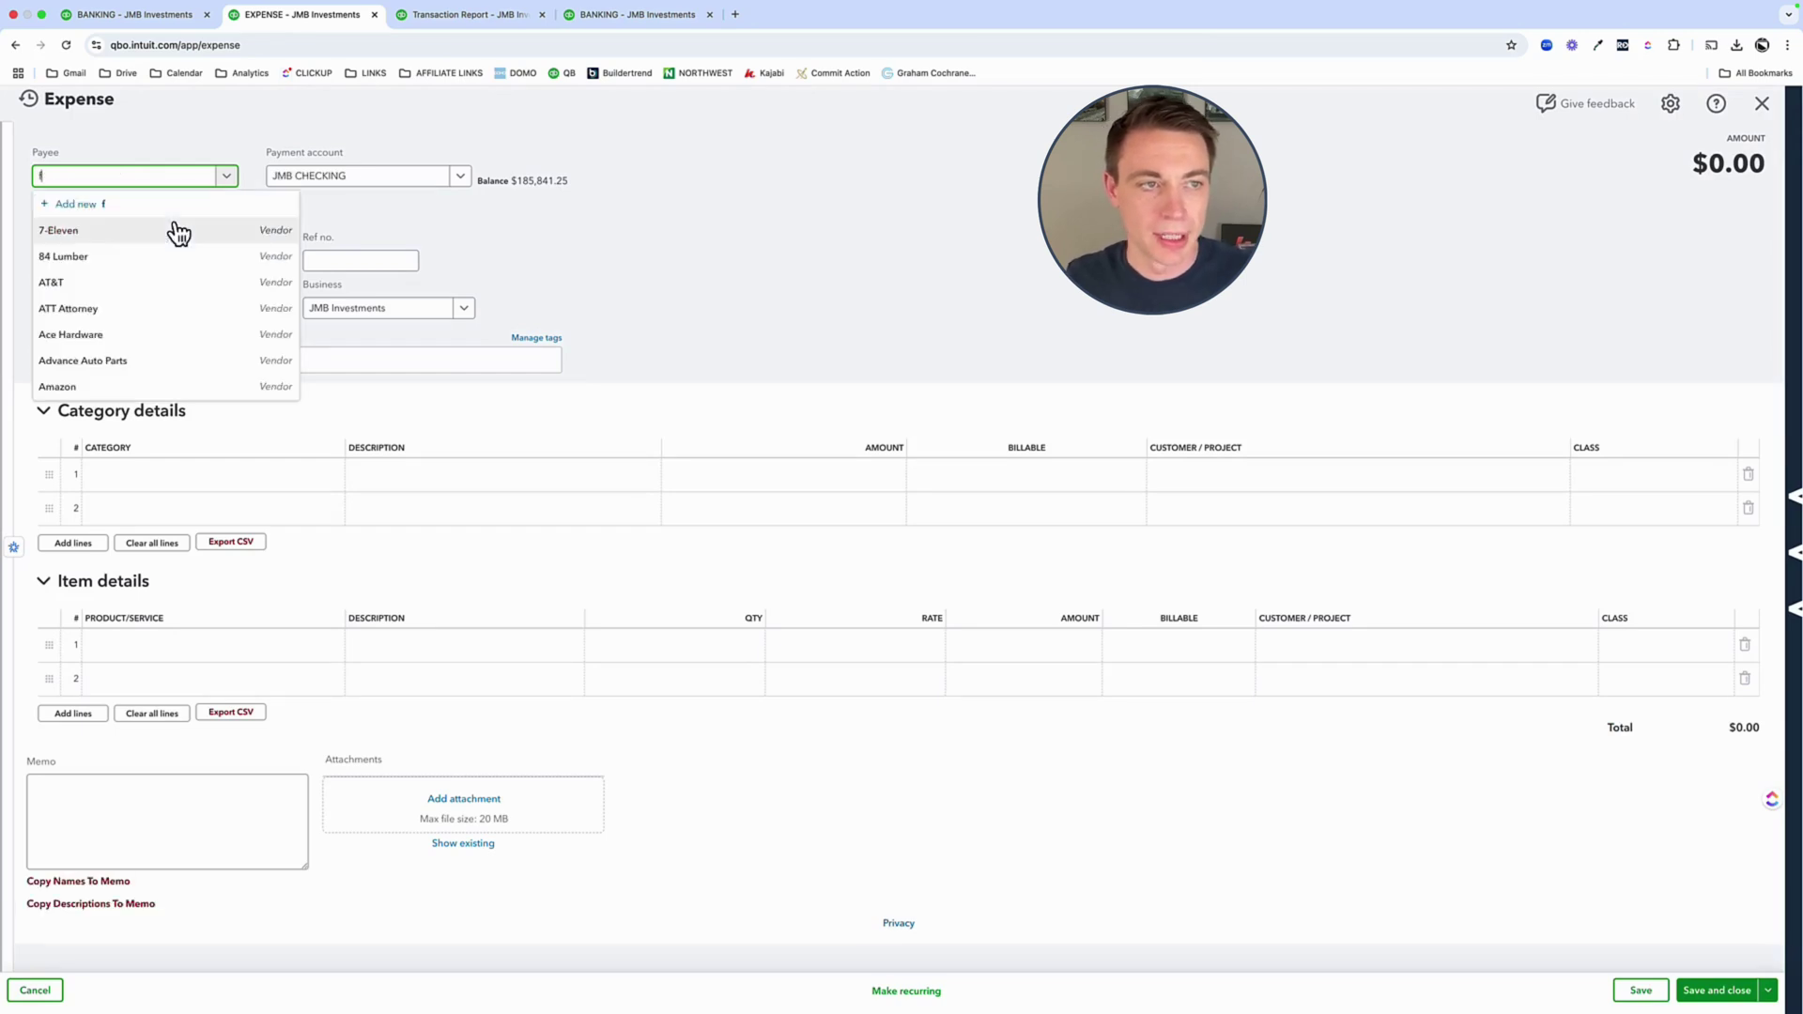
pyautogui.press('Tab')
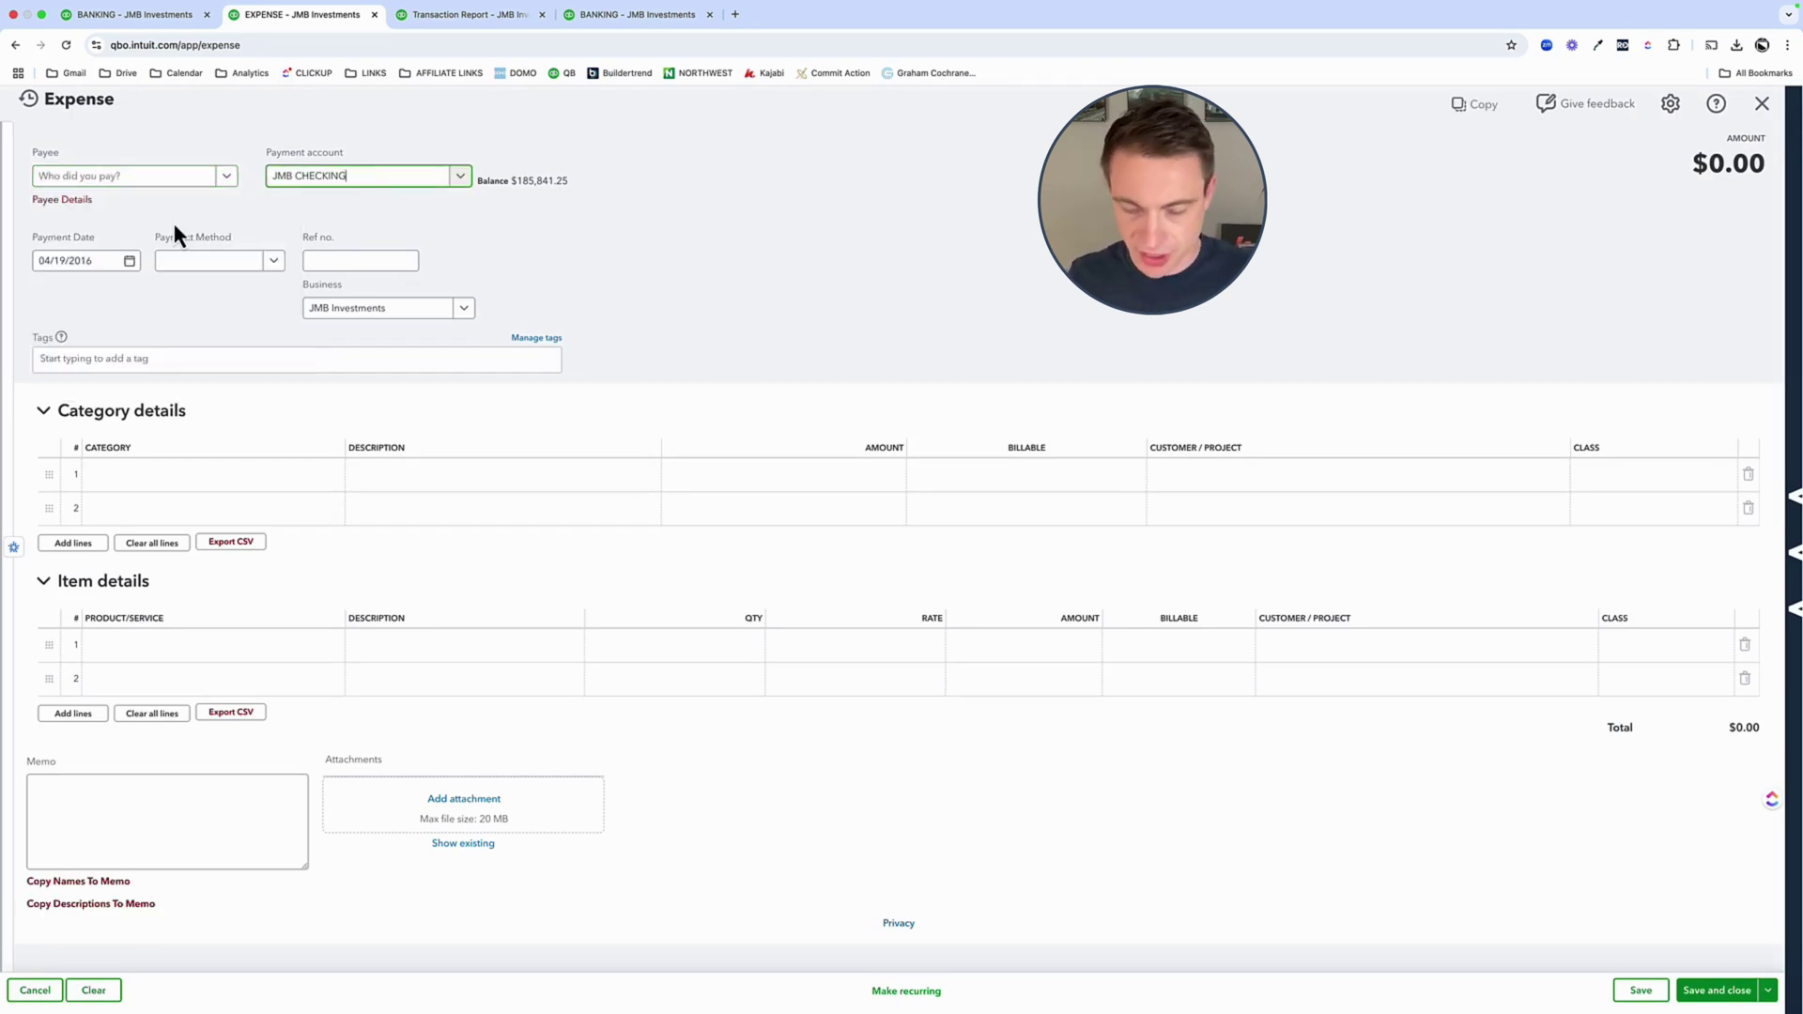
pyautogui.write('visa')
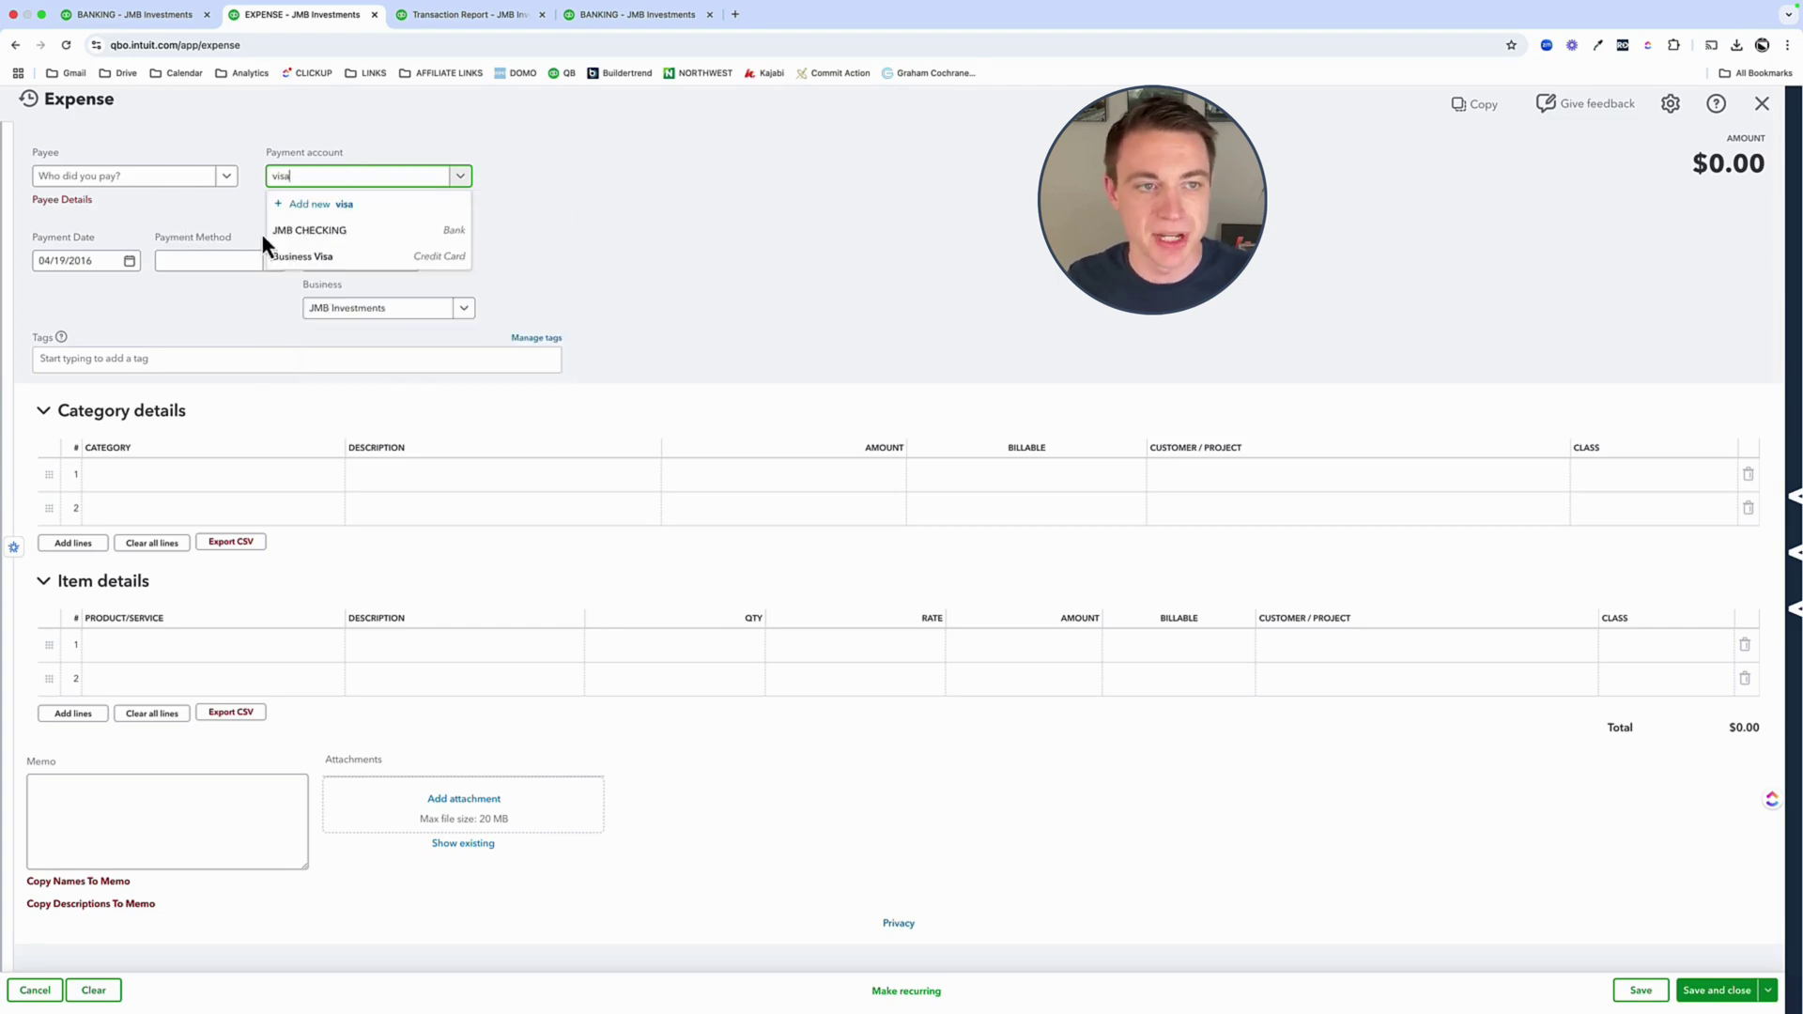
pyautogui.click(316, 257)
pyautogui.click(117, 261)
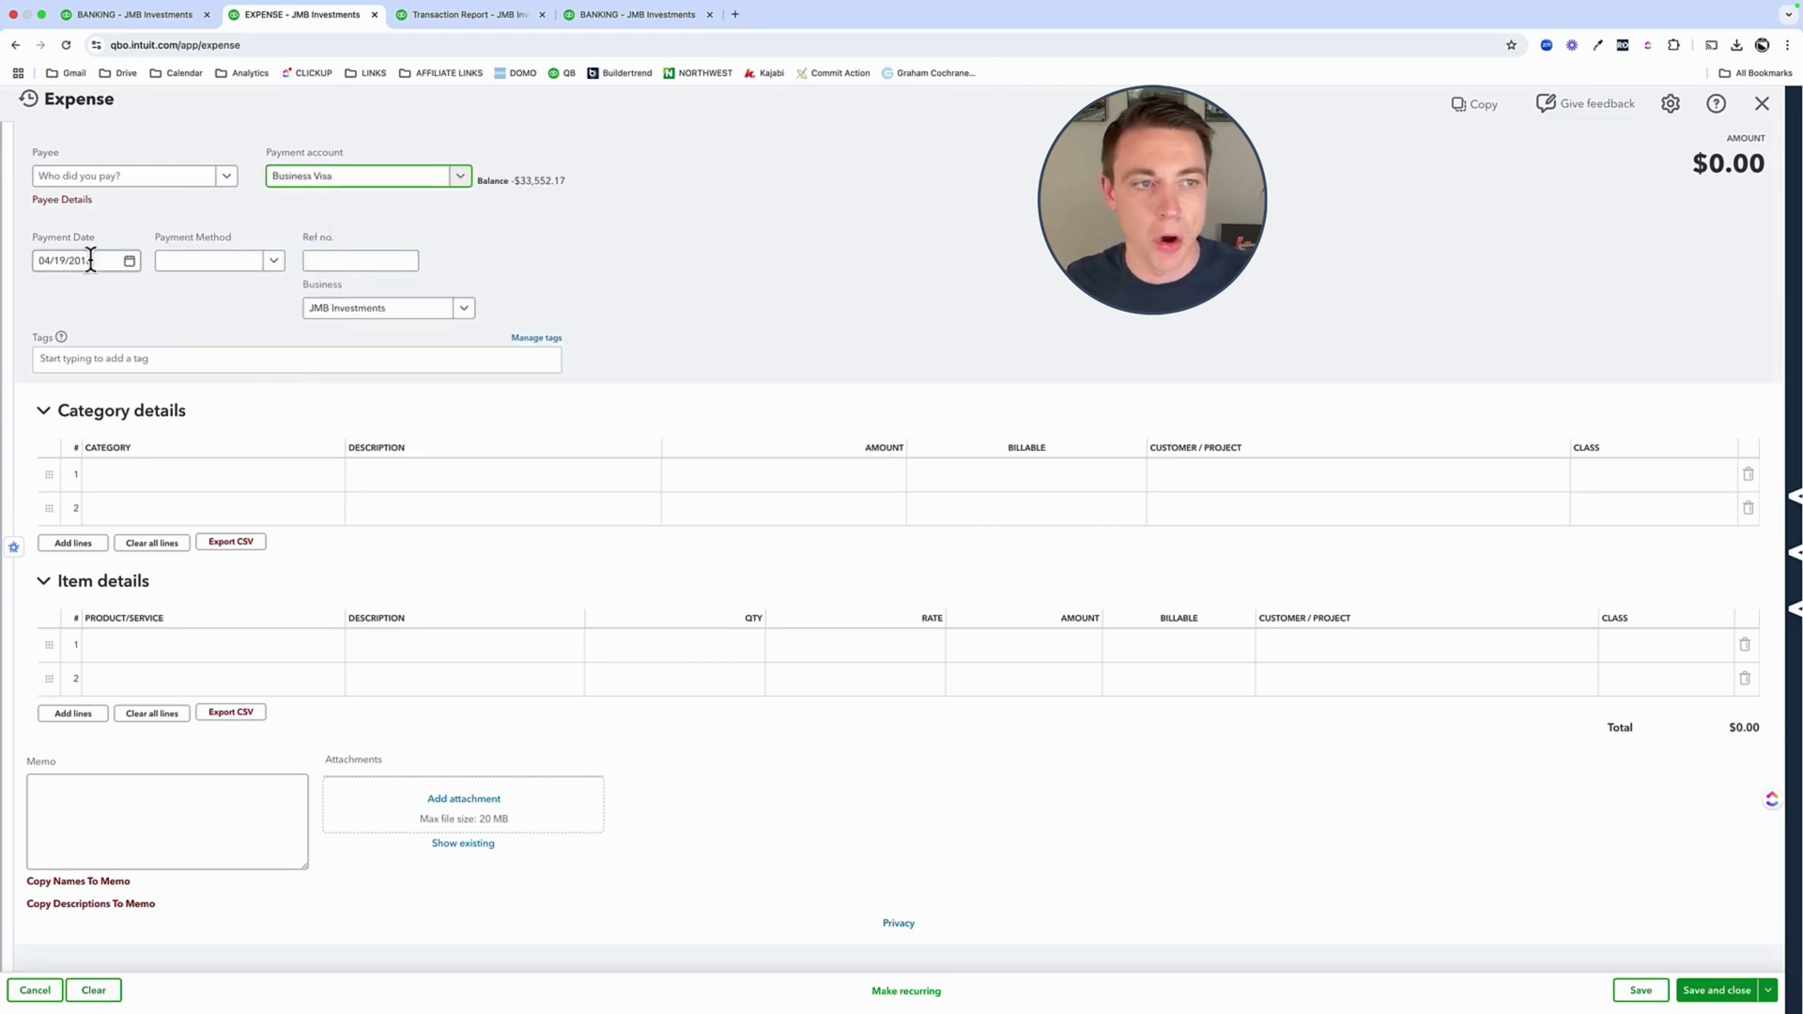
# - Add a 10 Repairs & Maintenance line for $7,500
pyautogui.click(201, 473)
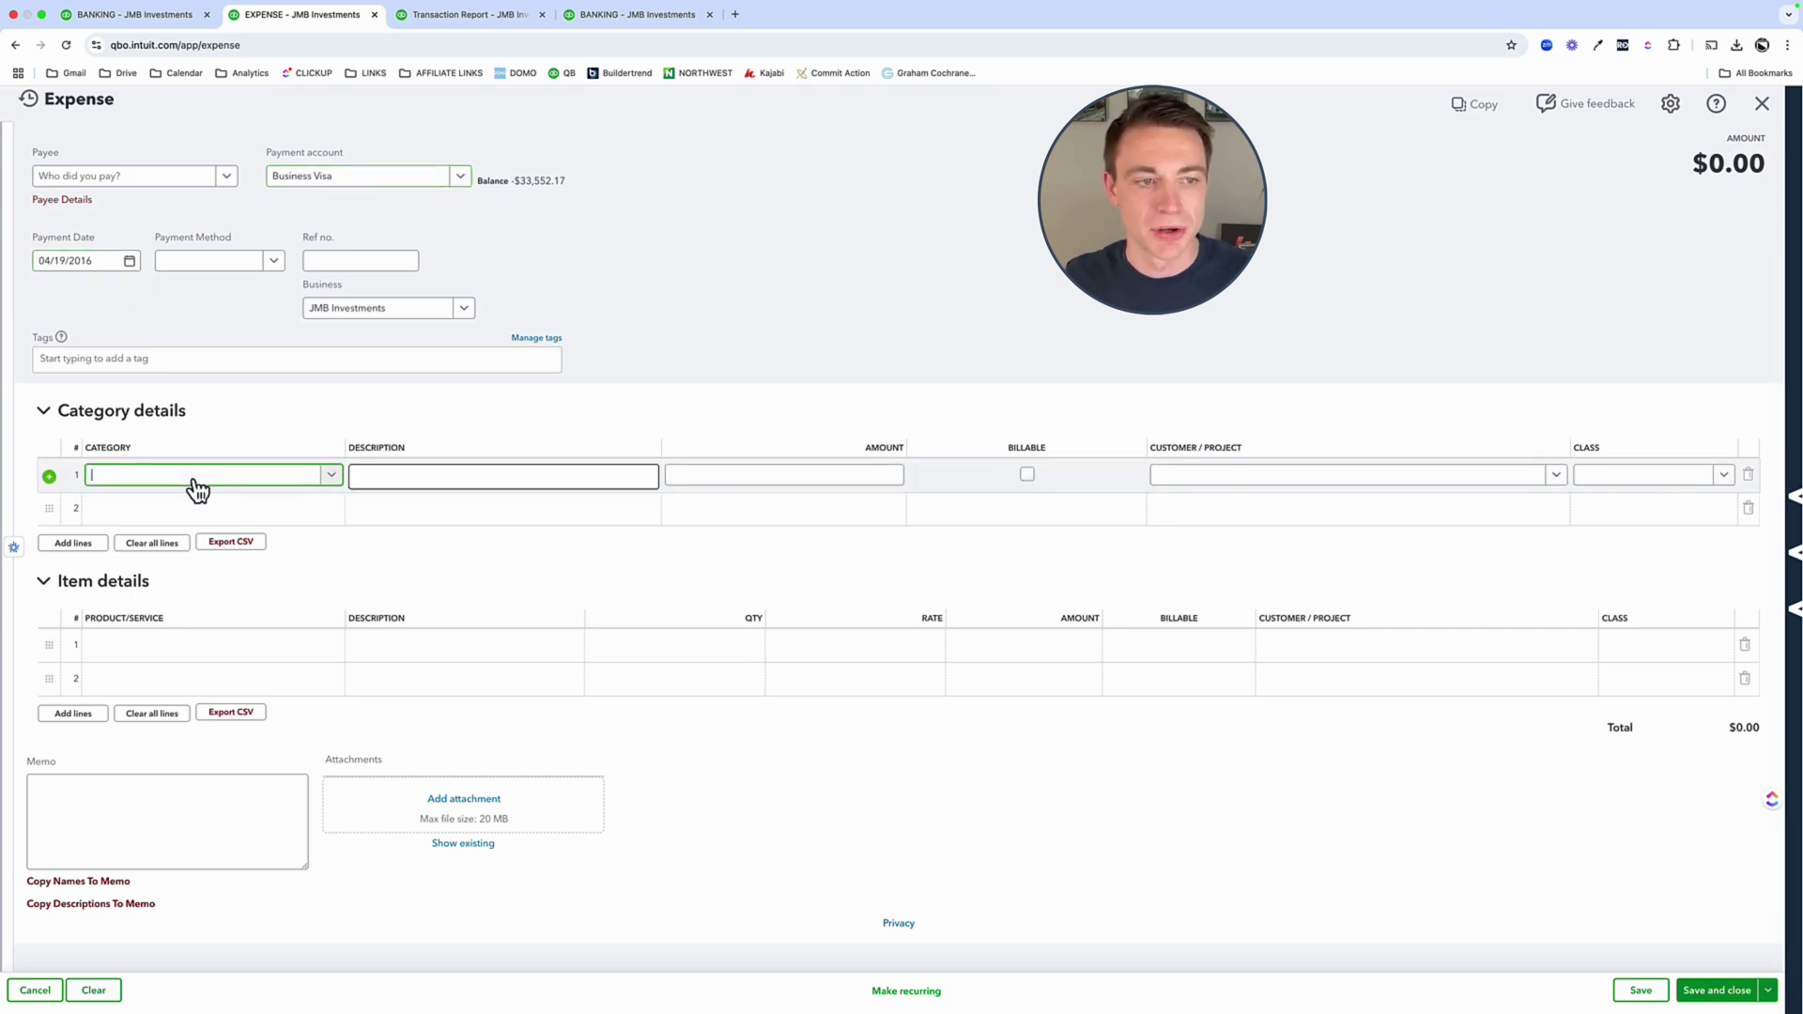
pyautogui.write('repairs')
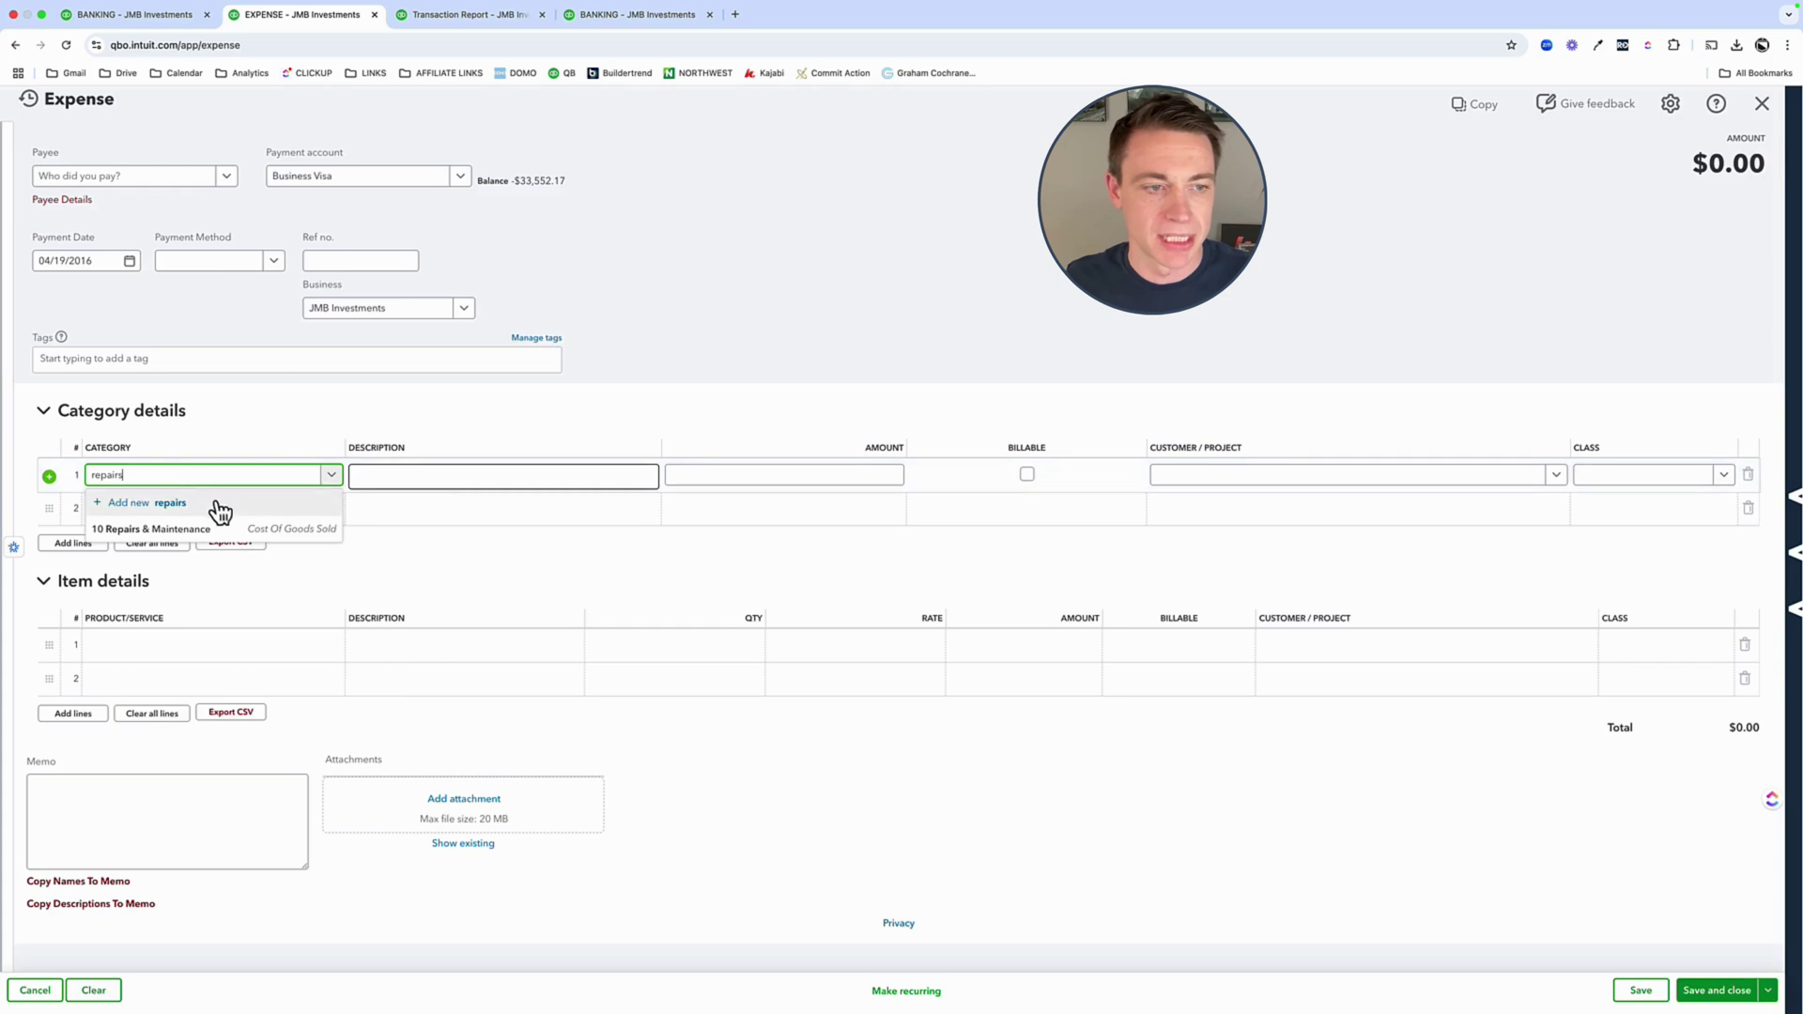
pyautogui.click(229, 532)
pyautogui.write('7500')
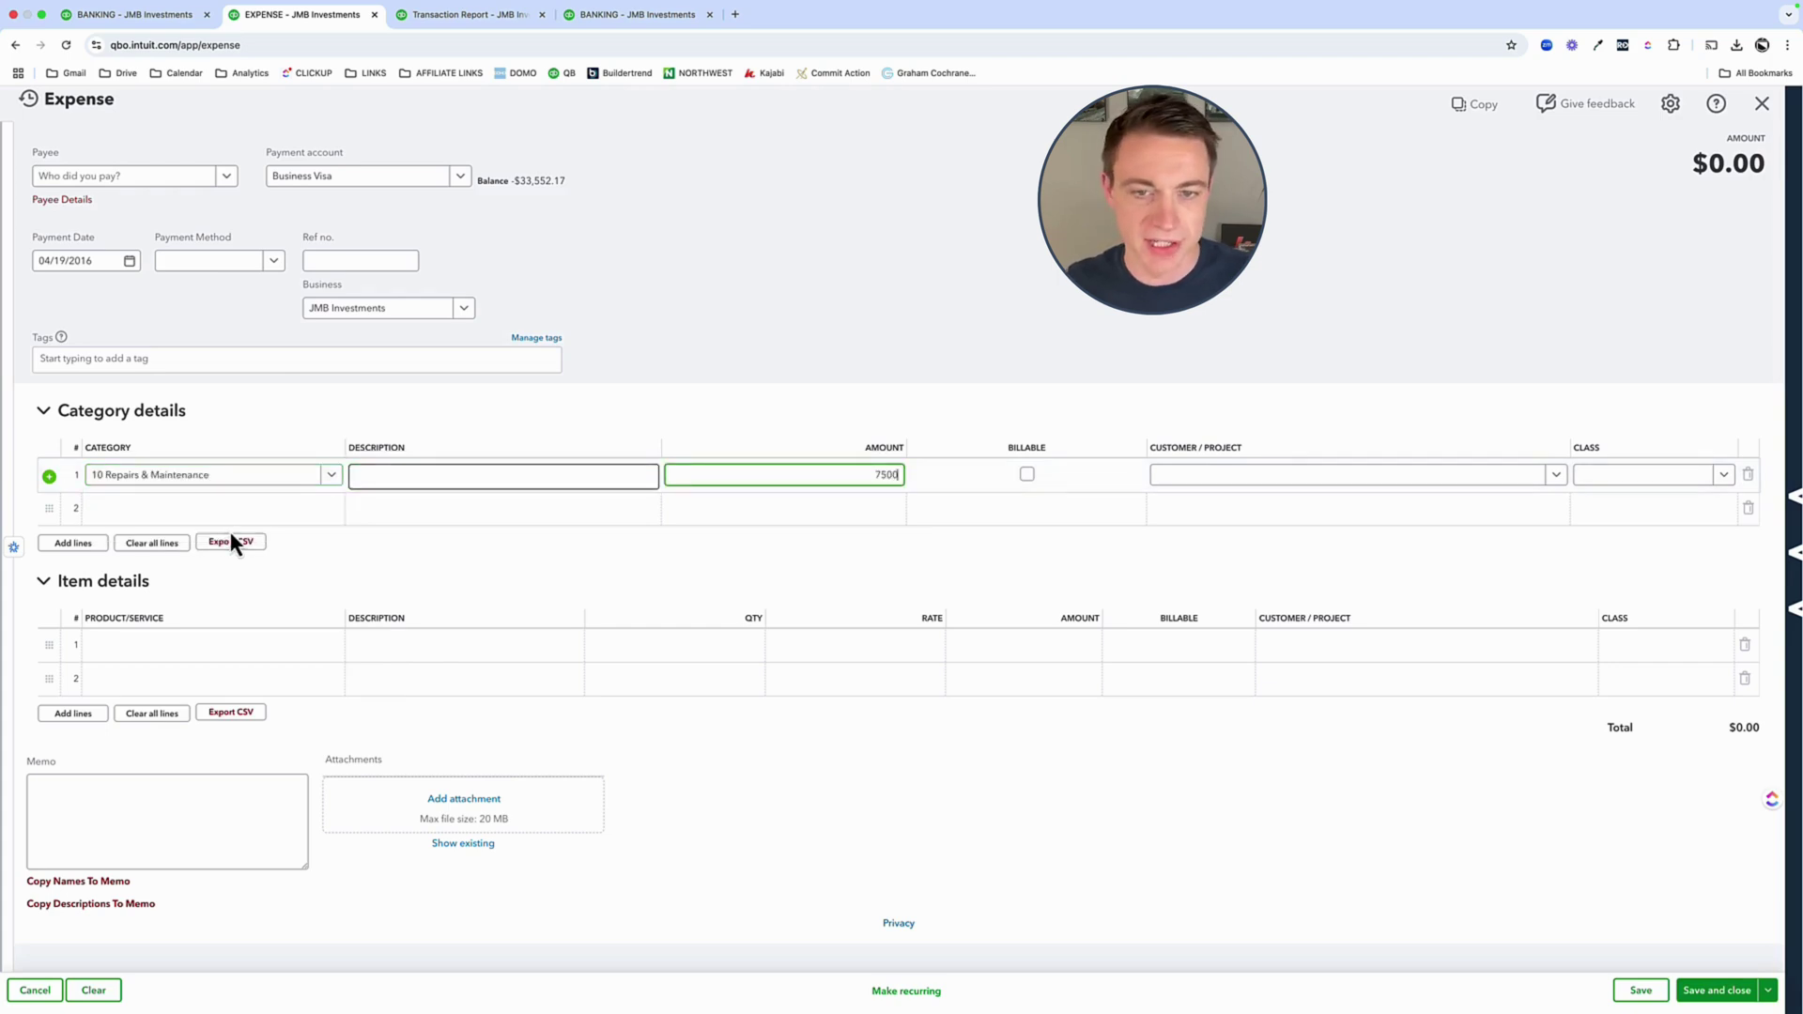
pyautogui.press('Tab')
pyautogui.click(797, 385)
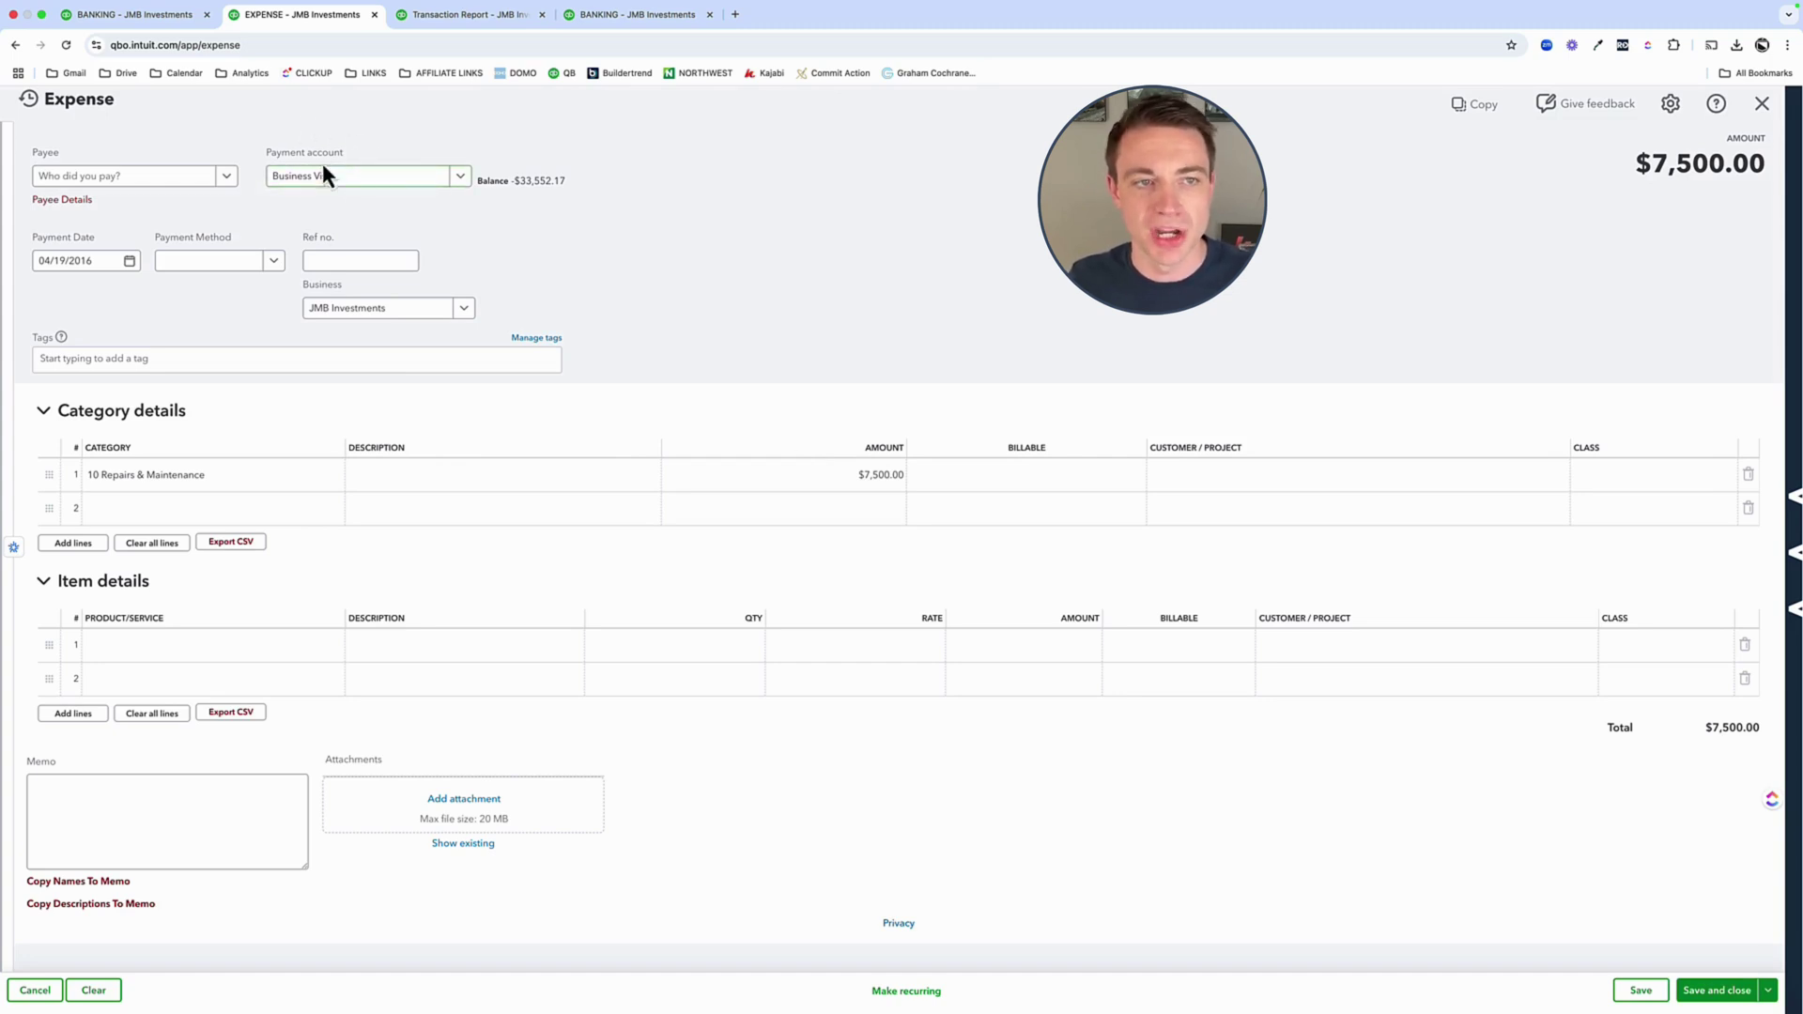
# - Set class 264 Union and business 264 Union Holding LLC, then save the expense
pyautogui.click(1644, 481)
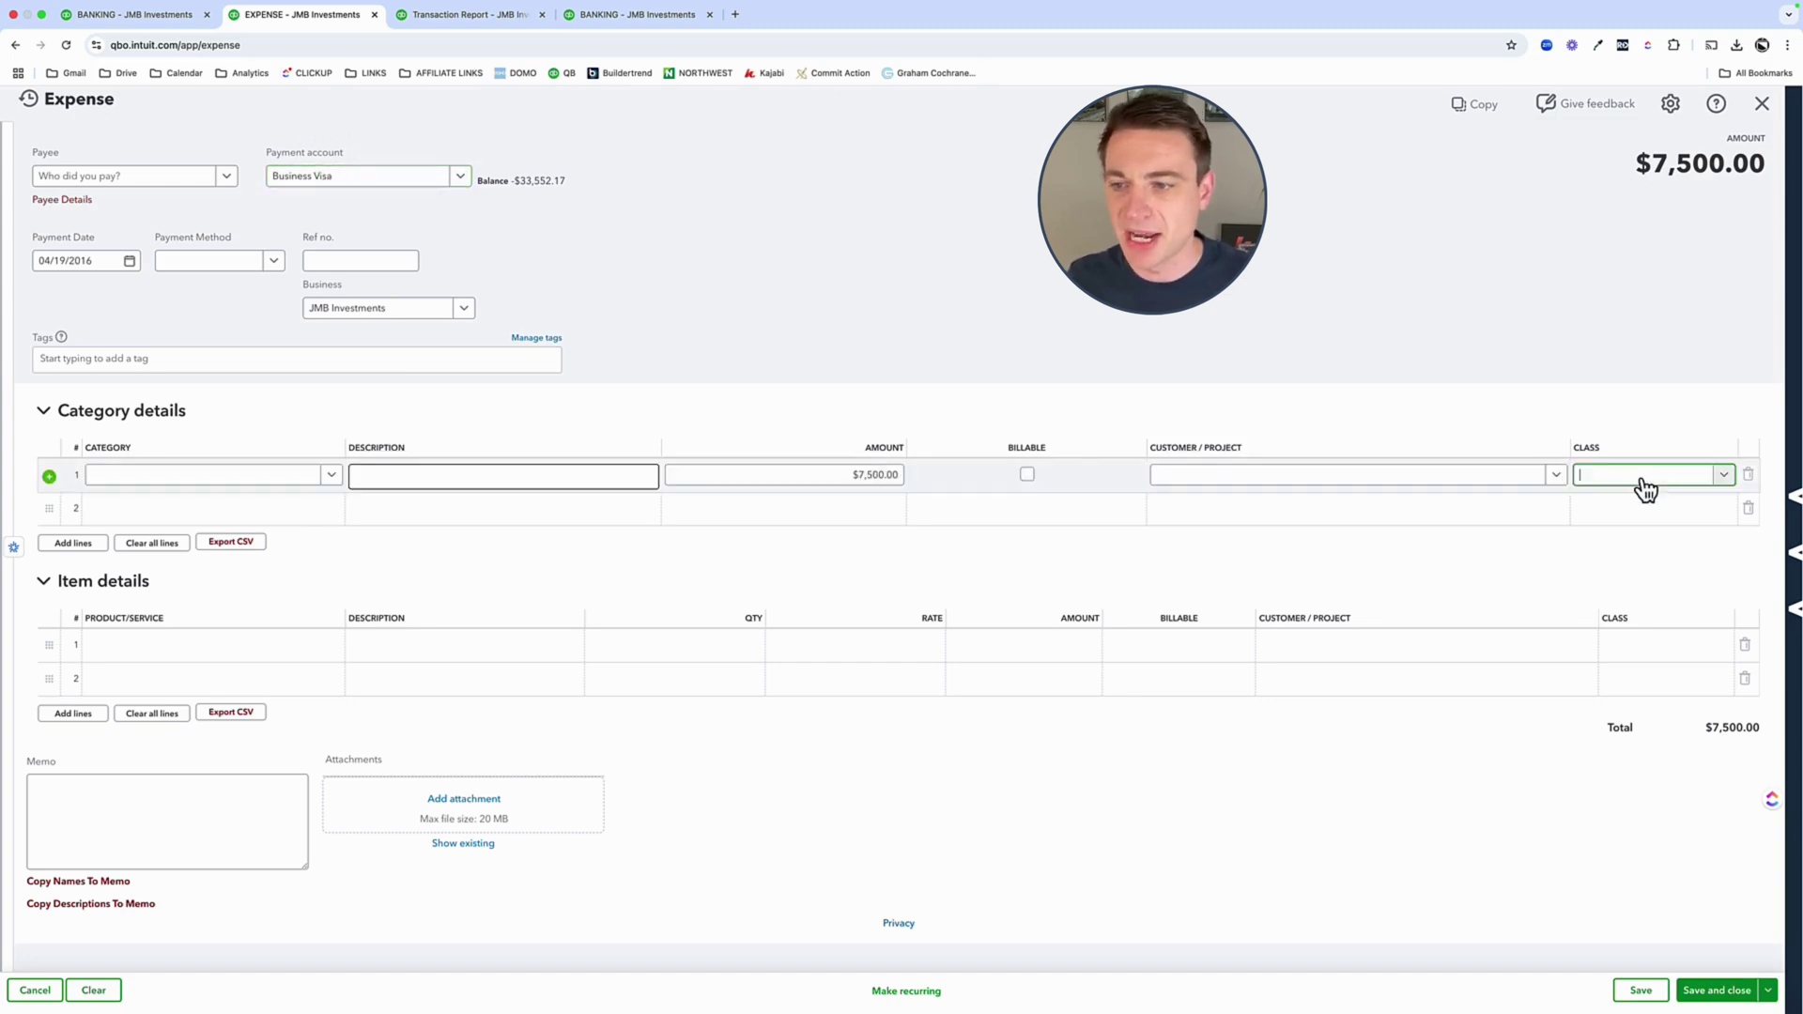
pyautogui.write('264')
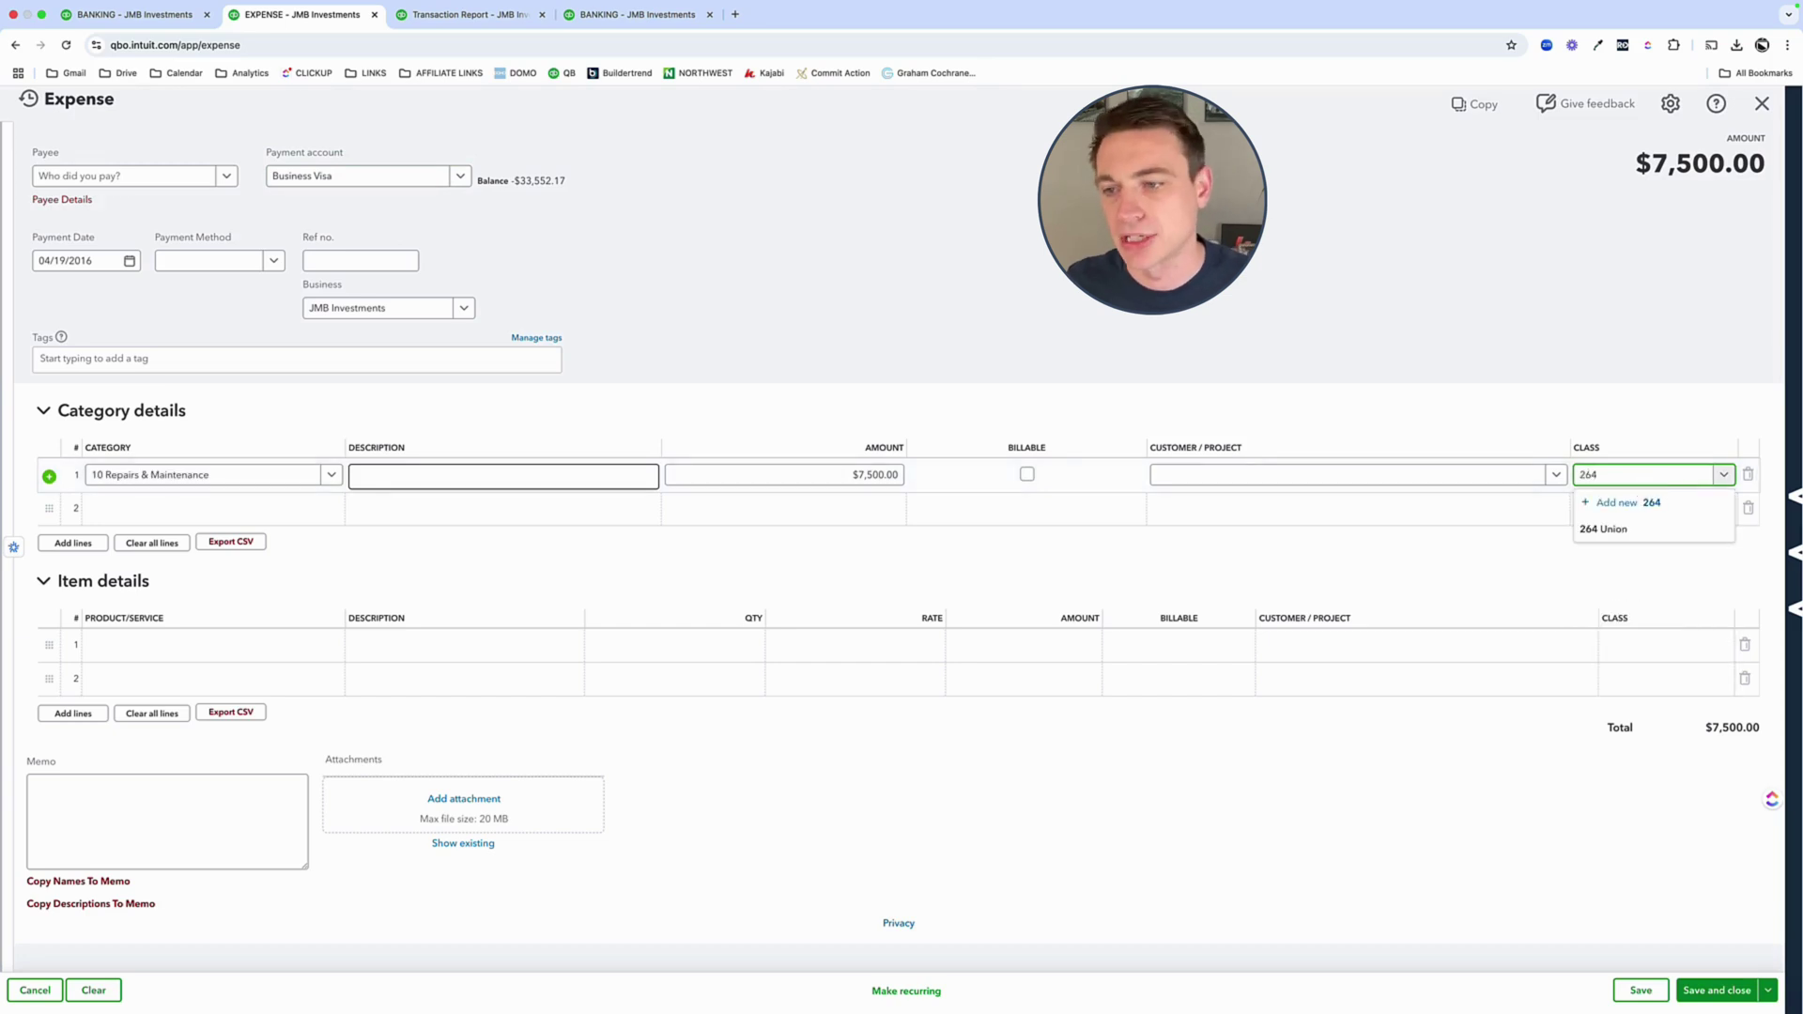
pyautogui.click(1634, 527)
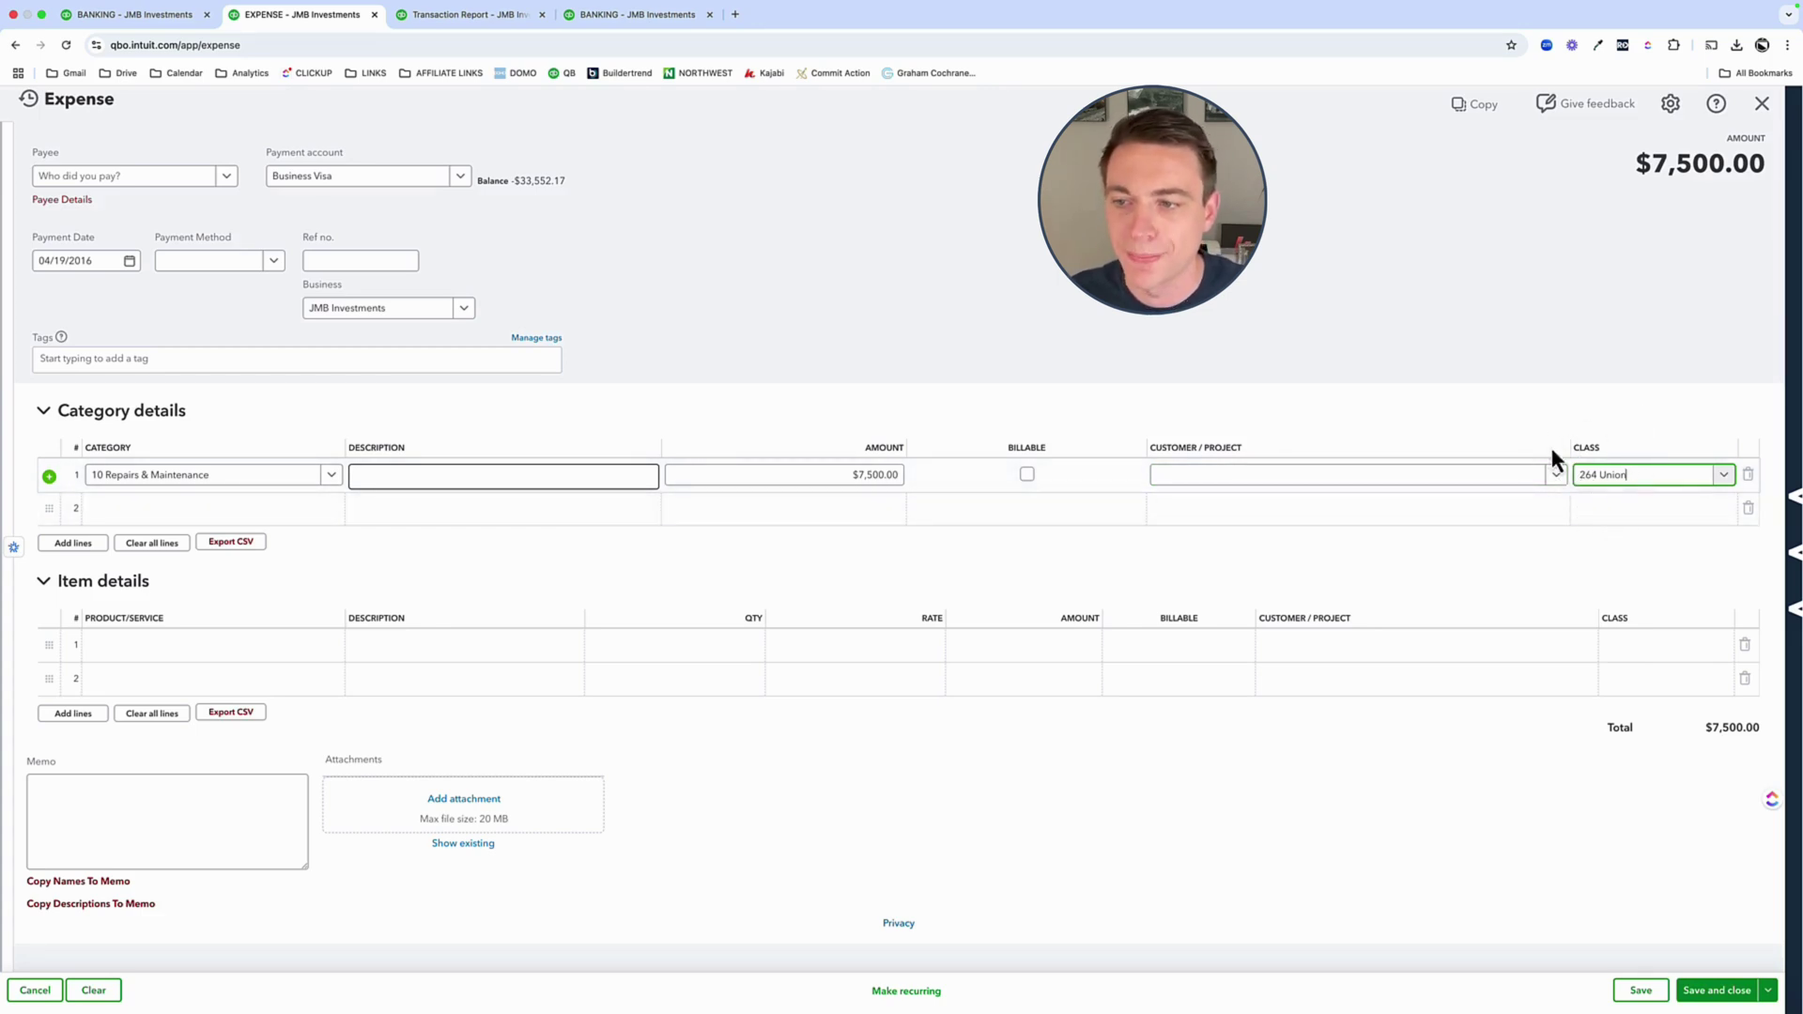
pyautogui.click(466, 311)
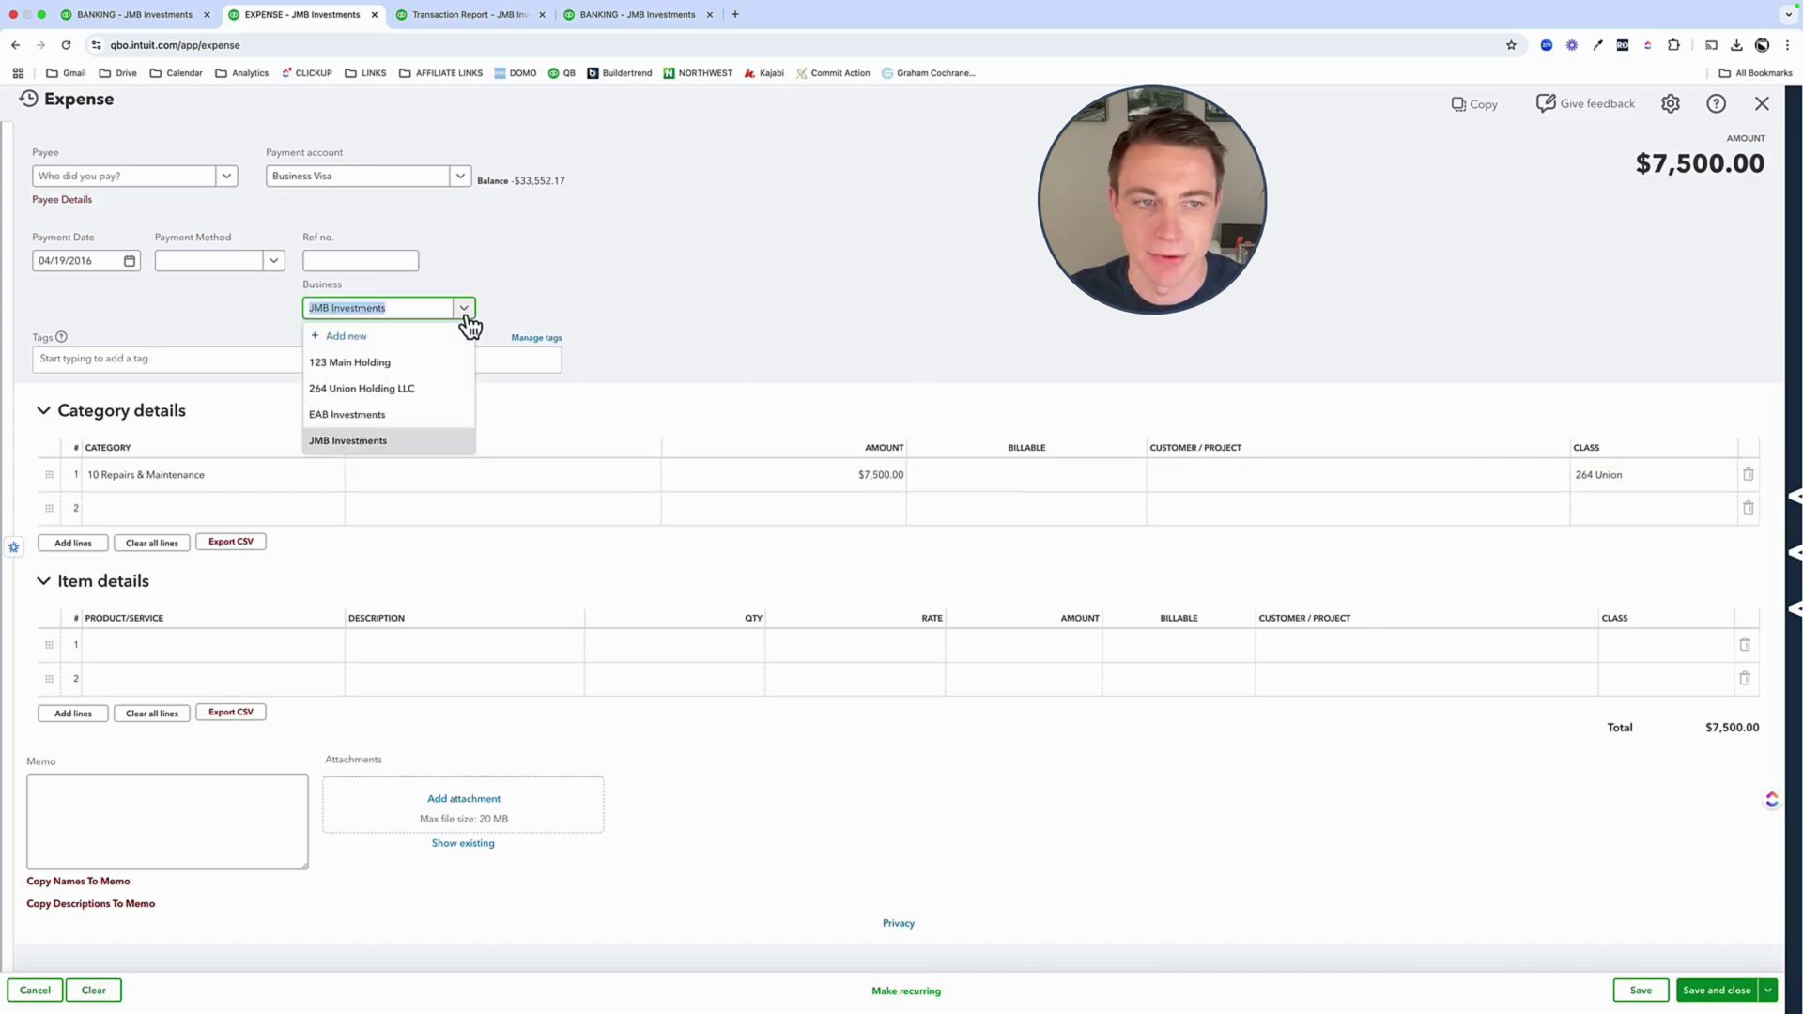
pyautogui.click(406, 388)
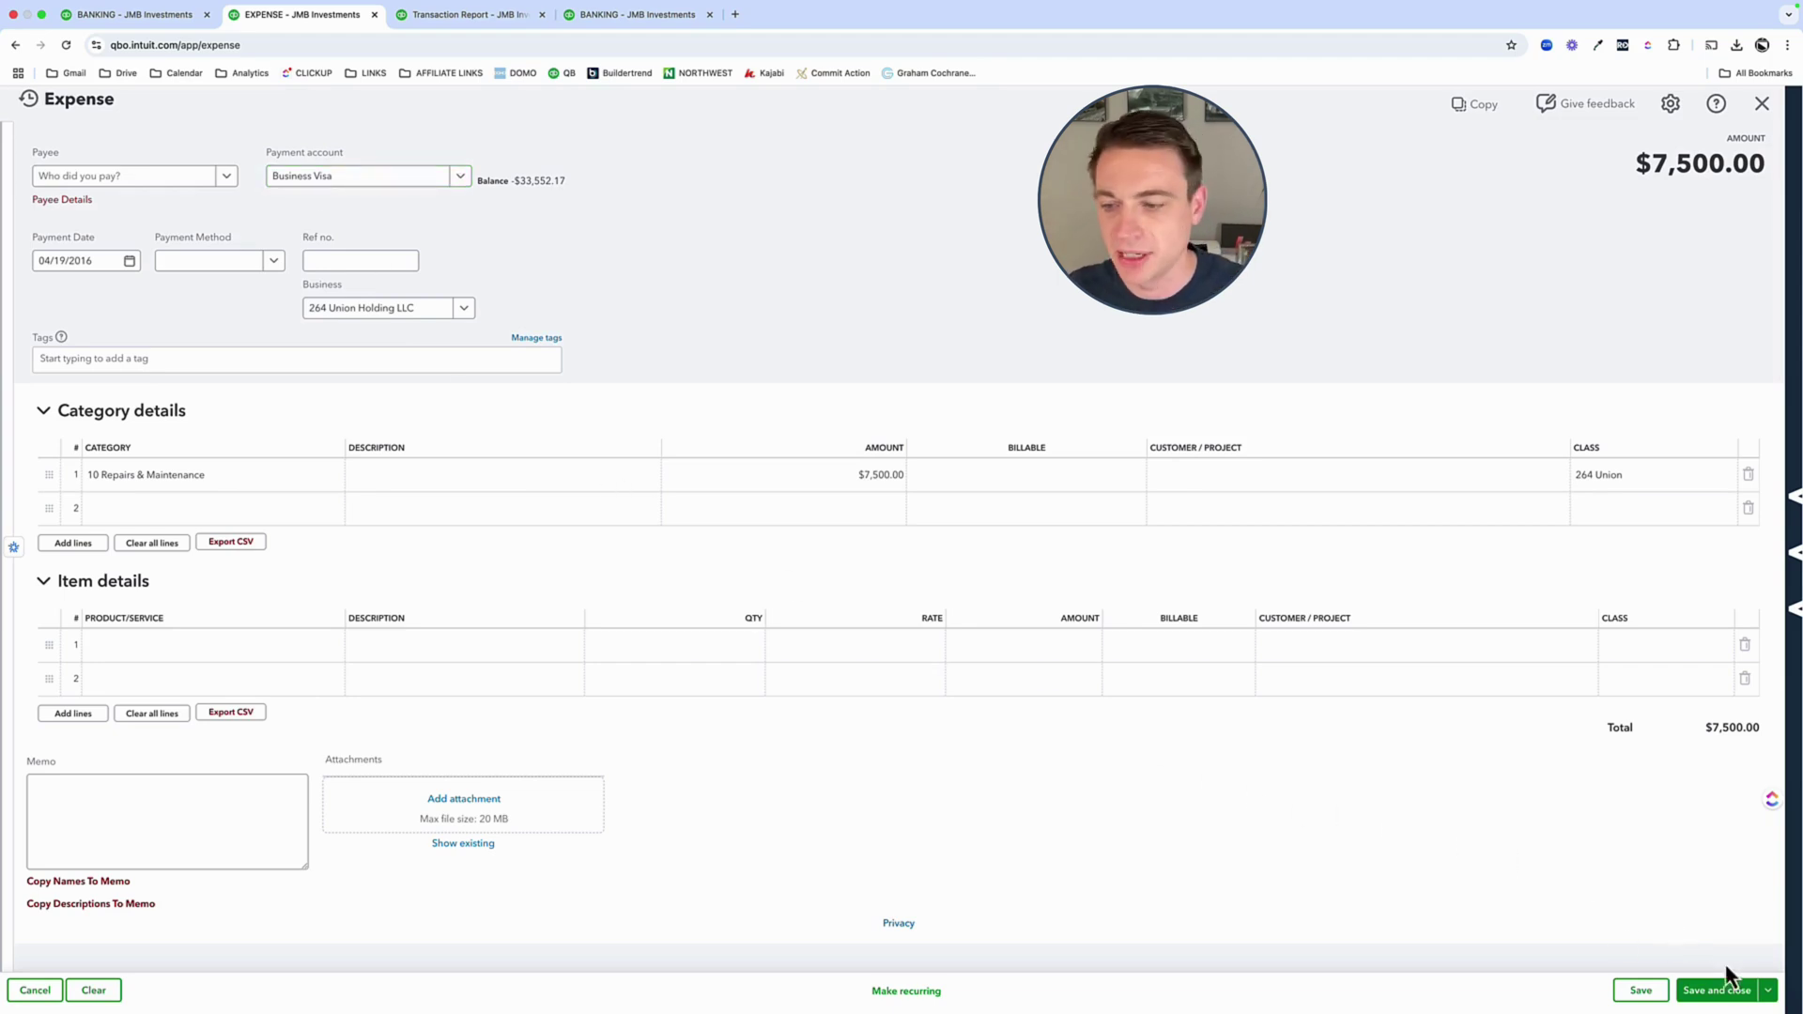
pyautogui.click(1736, 994)
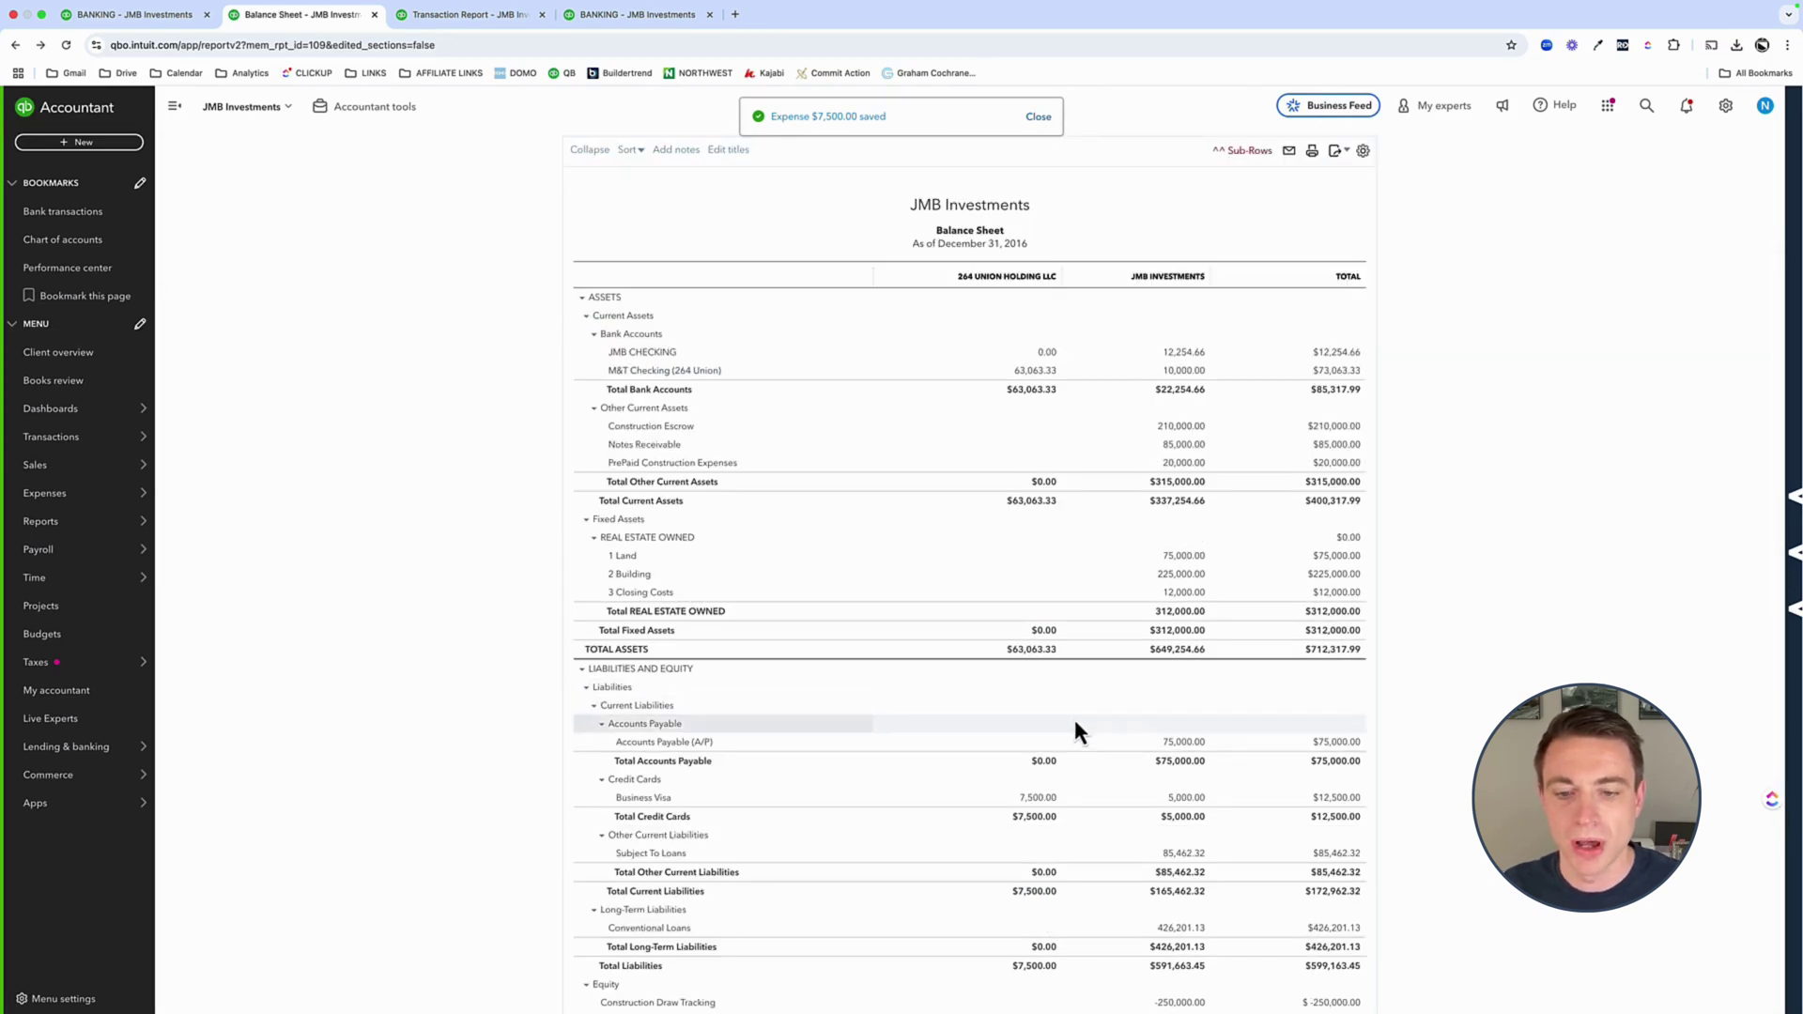
# - Check that Business Visa shows 7,500 under 264 Union Holding LLC on the balance sheet
pyautogui.scroll(-3, 1073, 718)
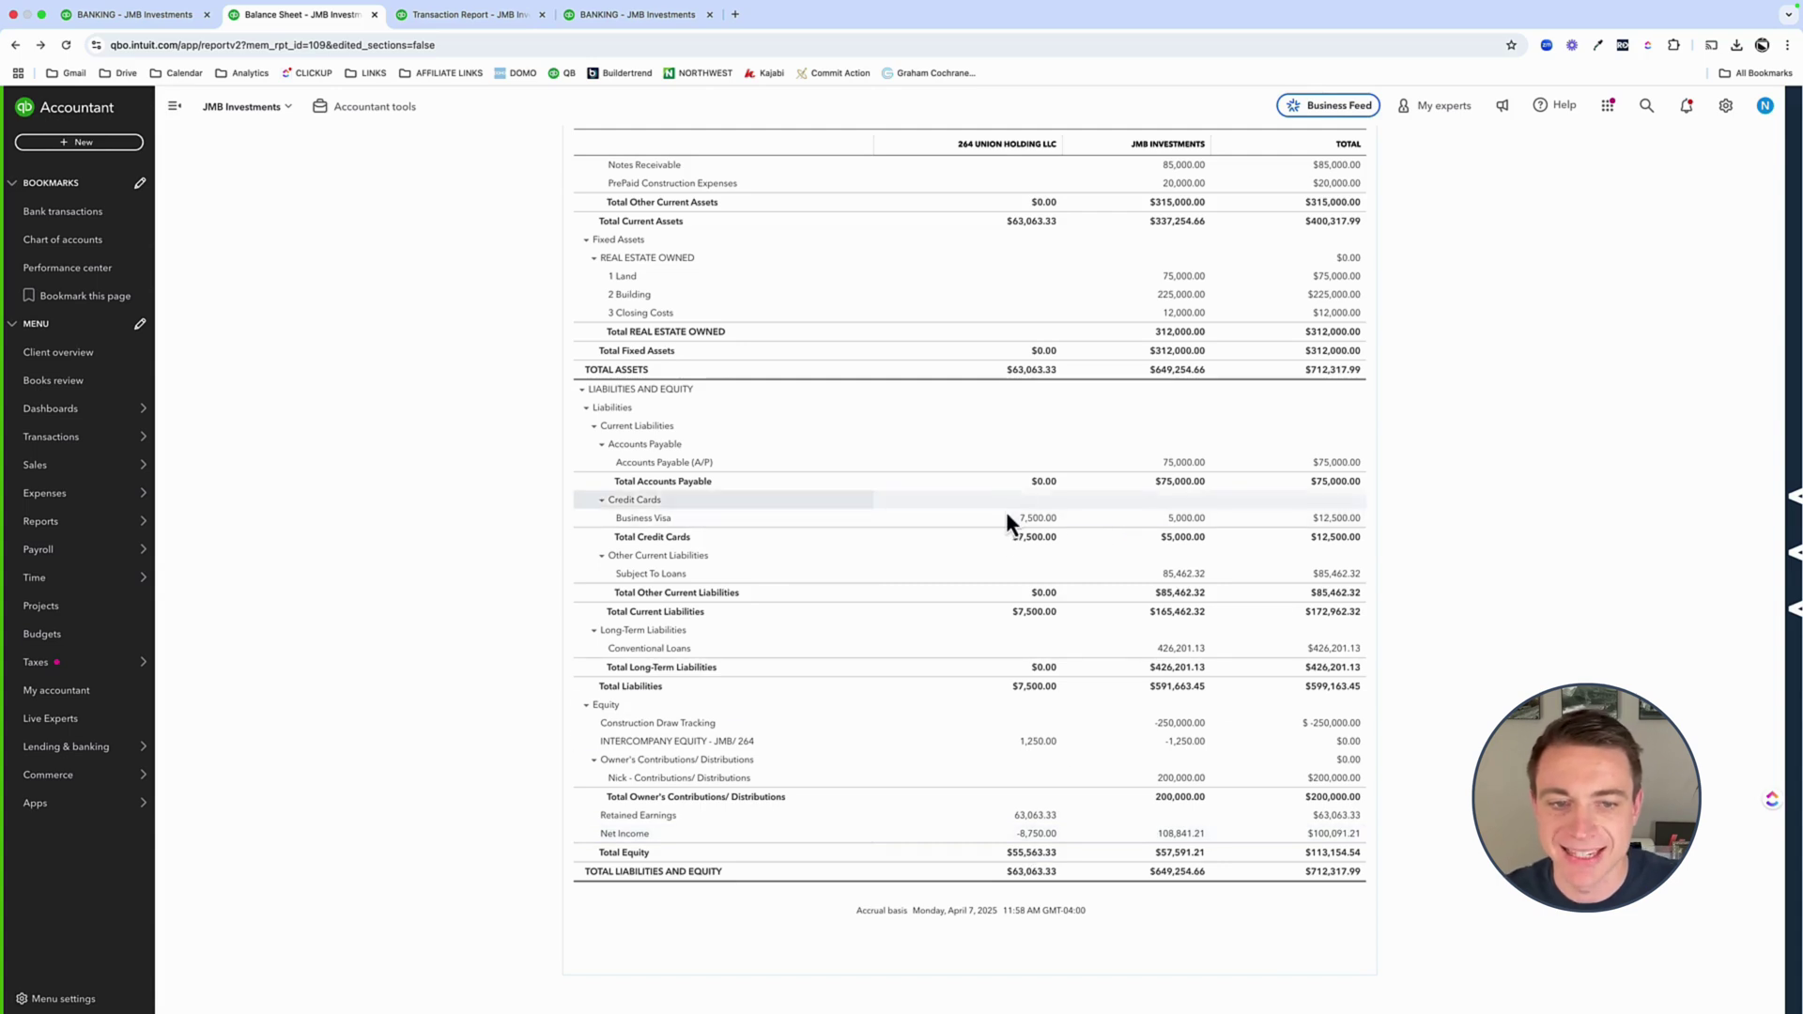
pyautogui.scroll(5, 1039, 538)
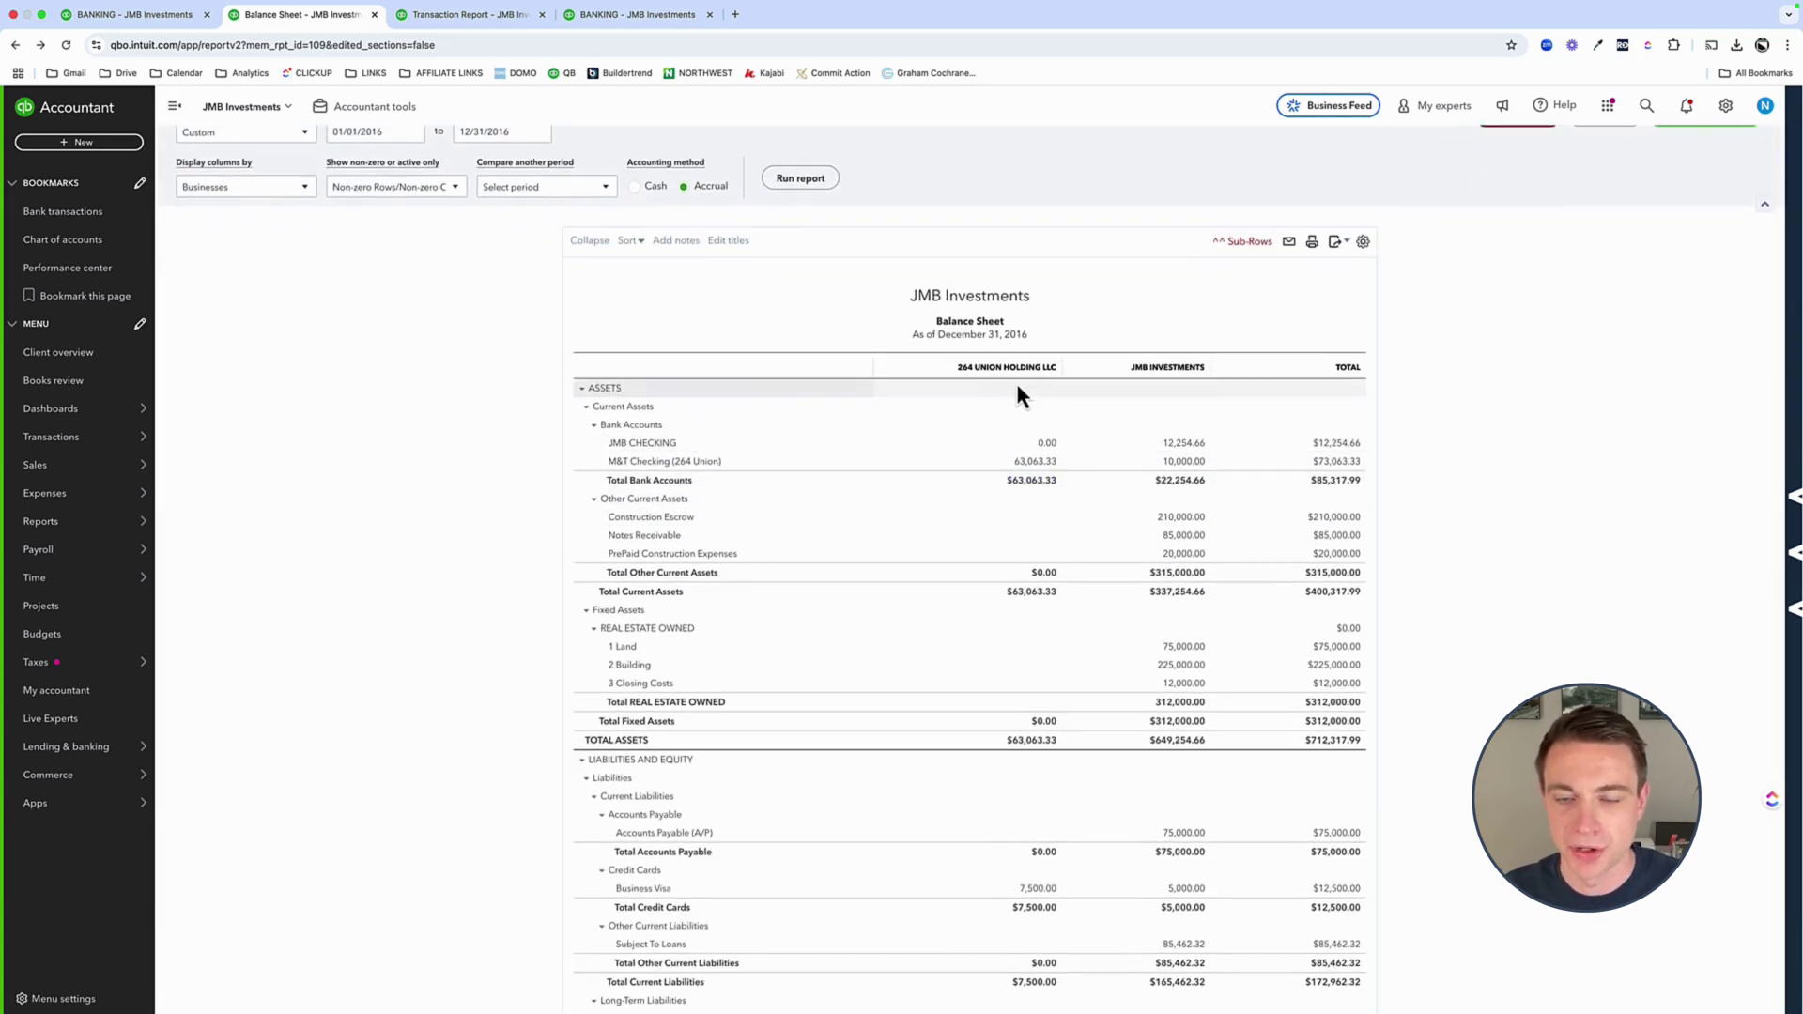
pyautogui.scroll(-5, 1003, 442)
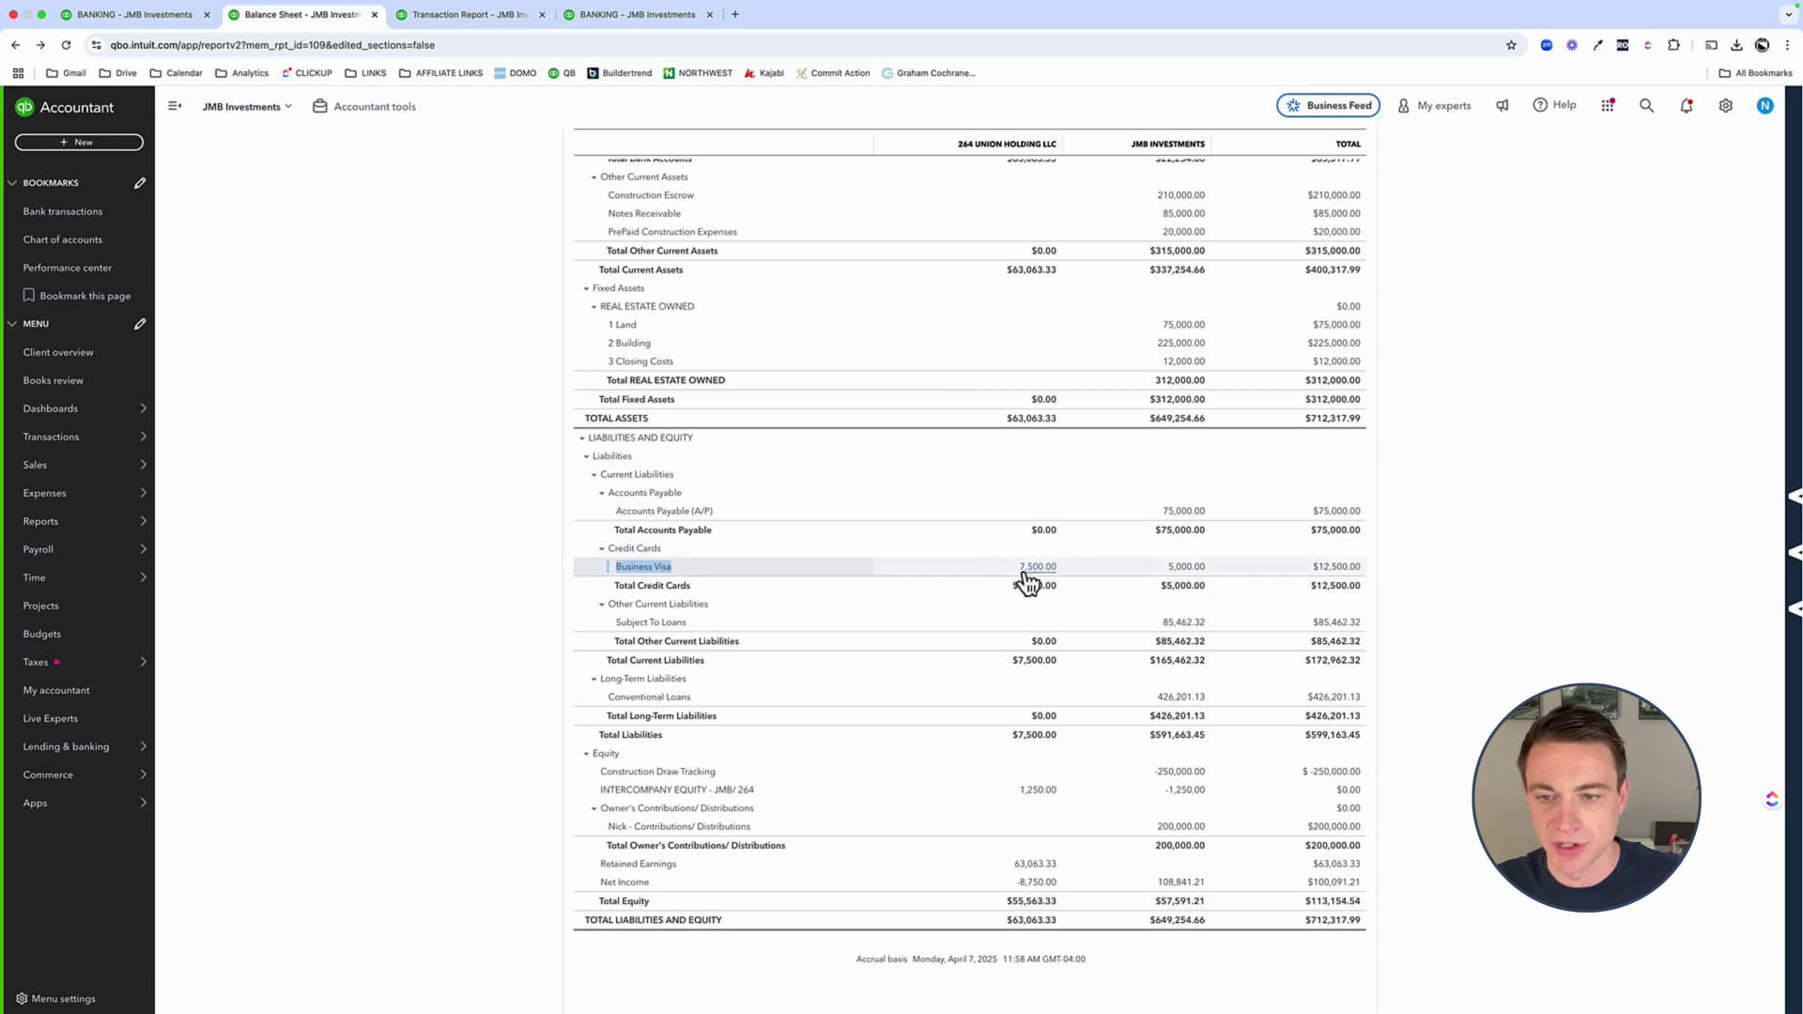
pyautogui.click(1452, 569)
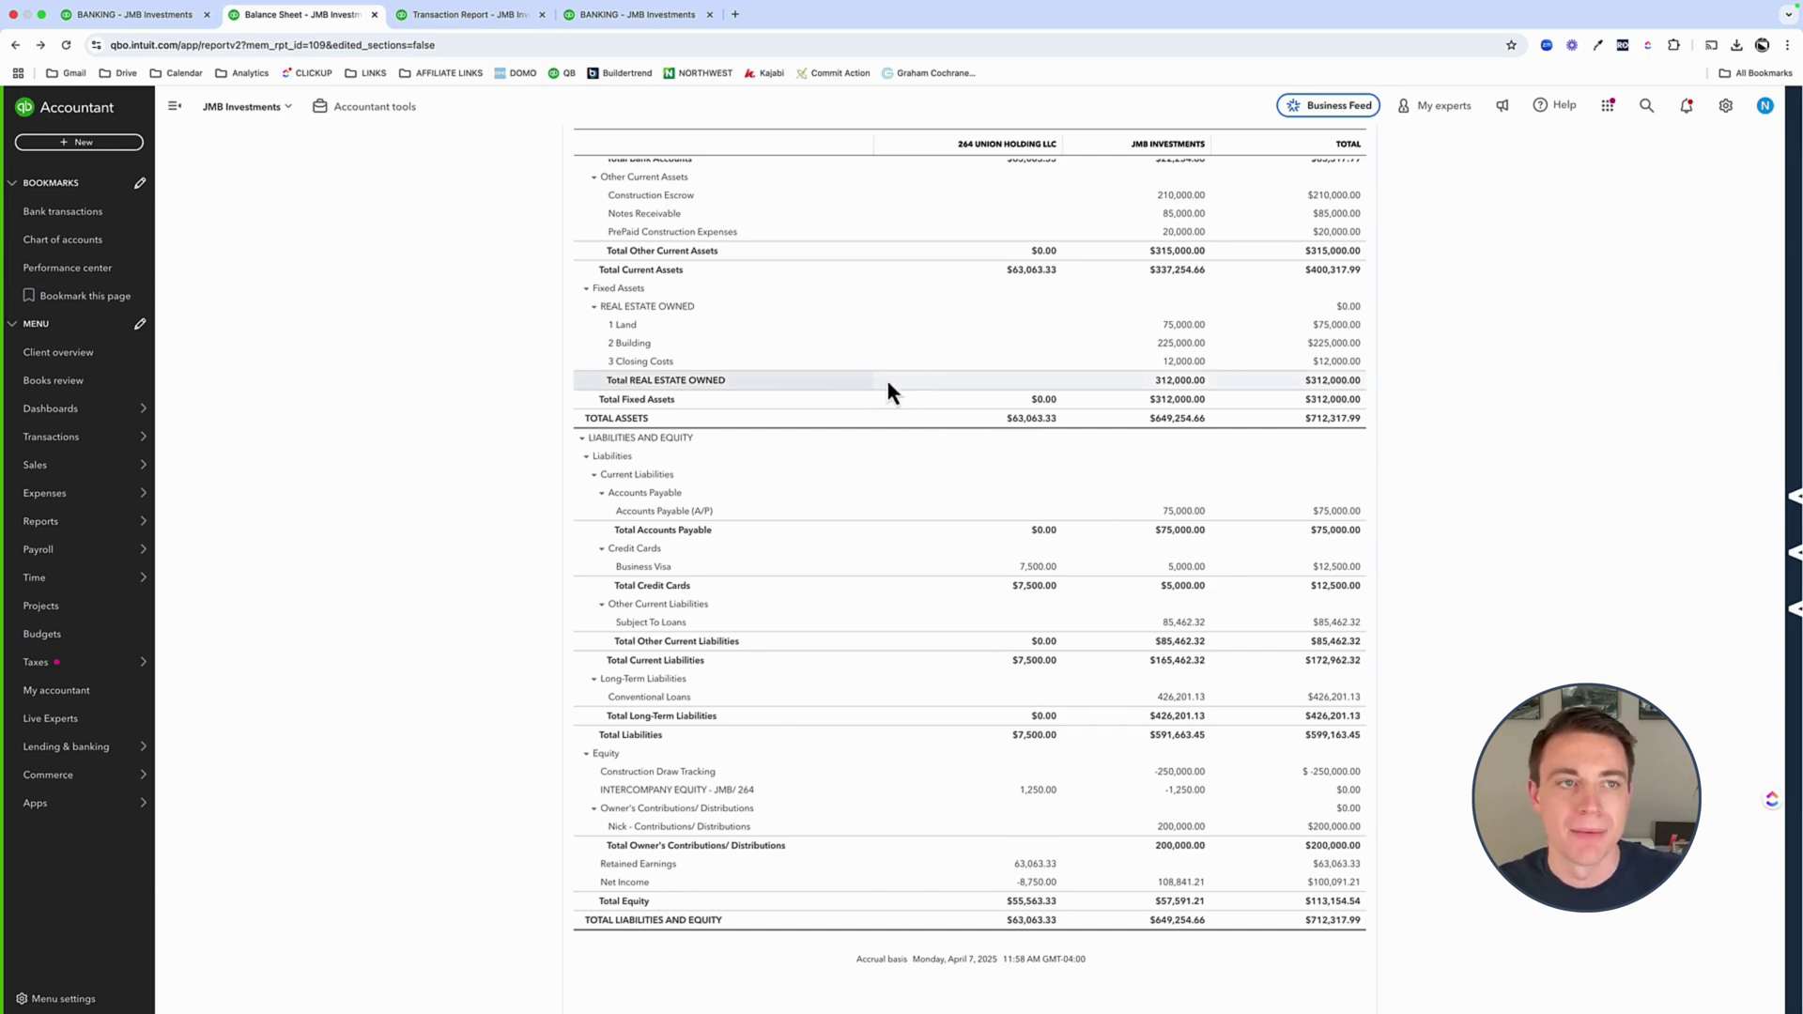
pyautogui.scroll(1, 973, 631)
pyautogui.scroll(3, 973, 627)
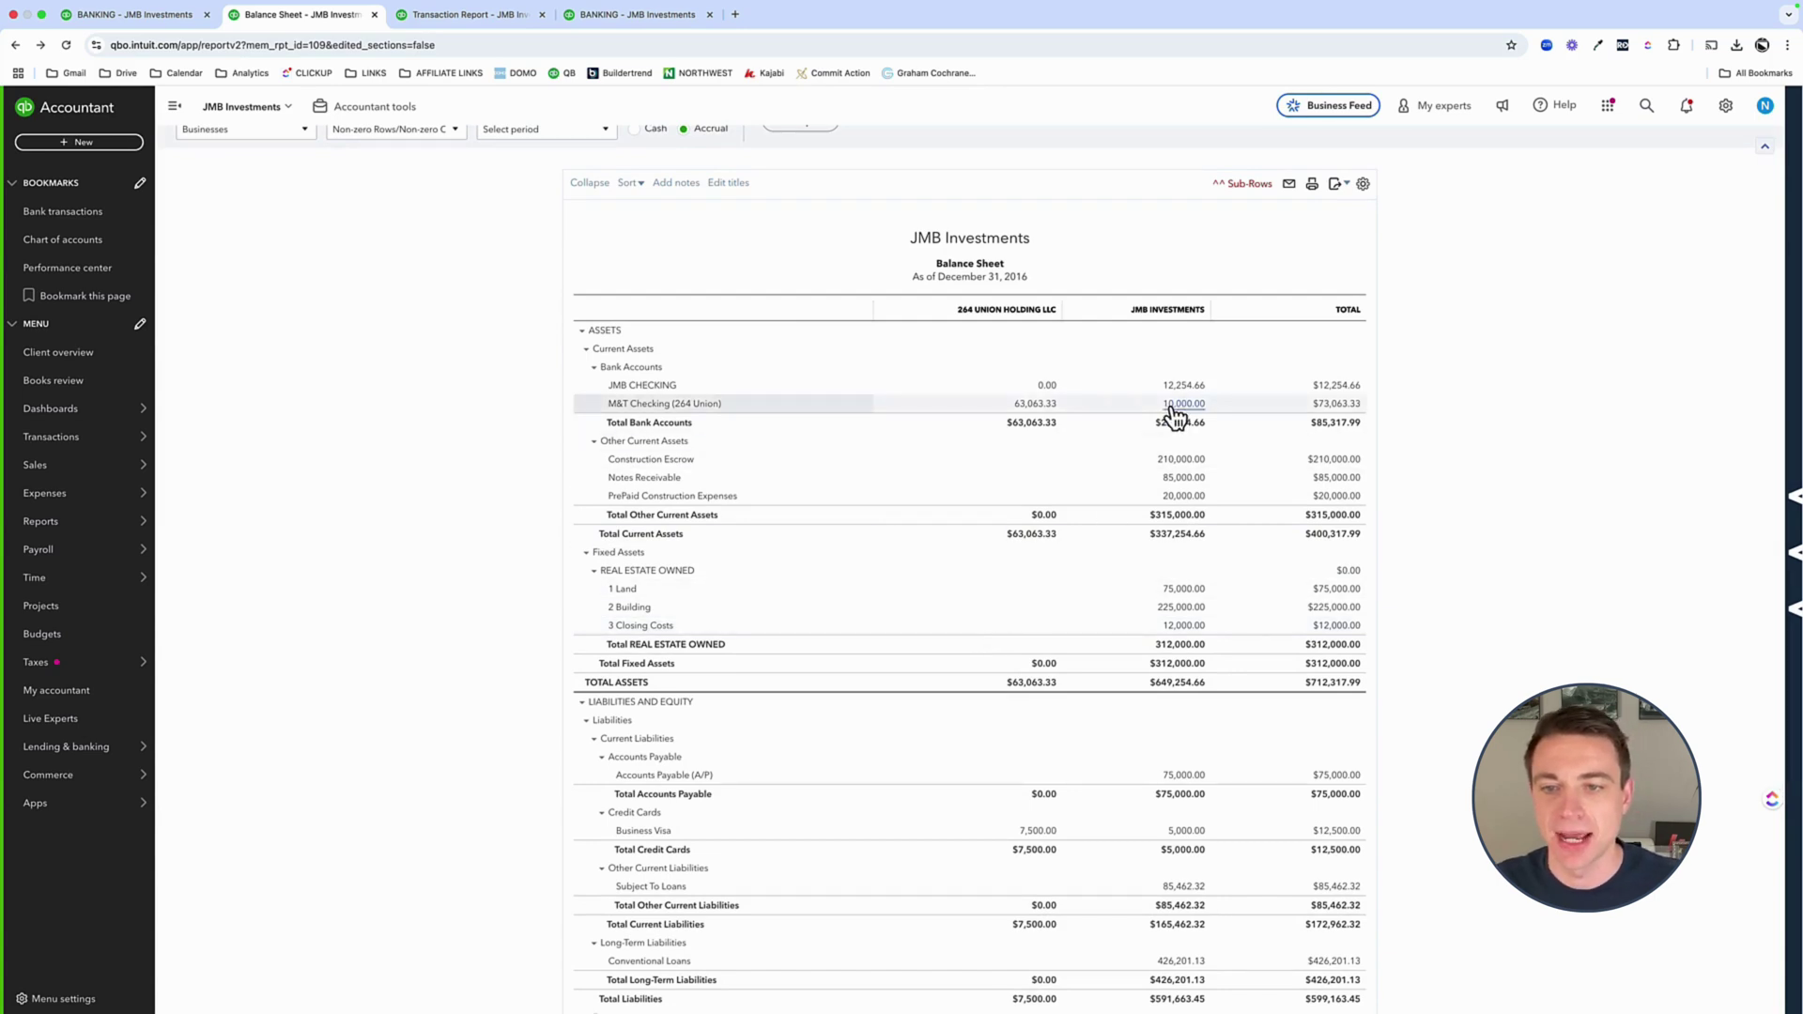
# - Start a new journal entry, #135, from the New menu
pyautogui.scroll(-2, 1012, 641)
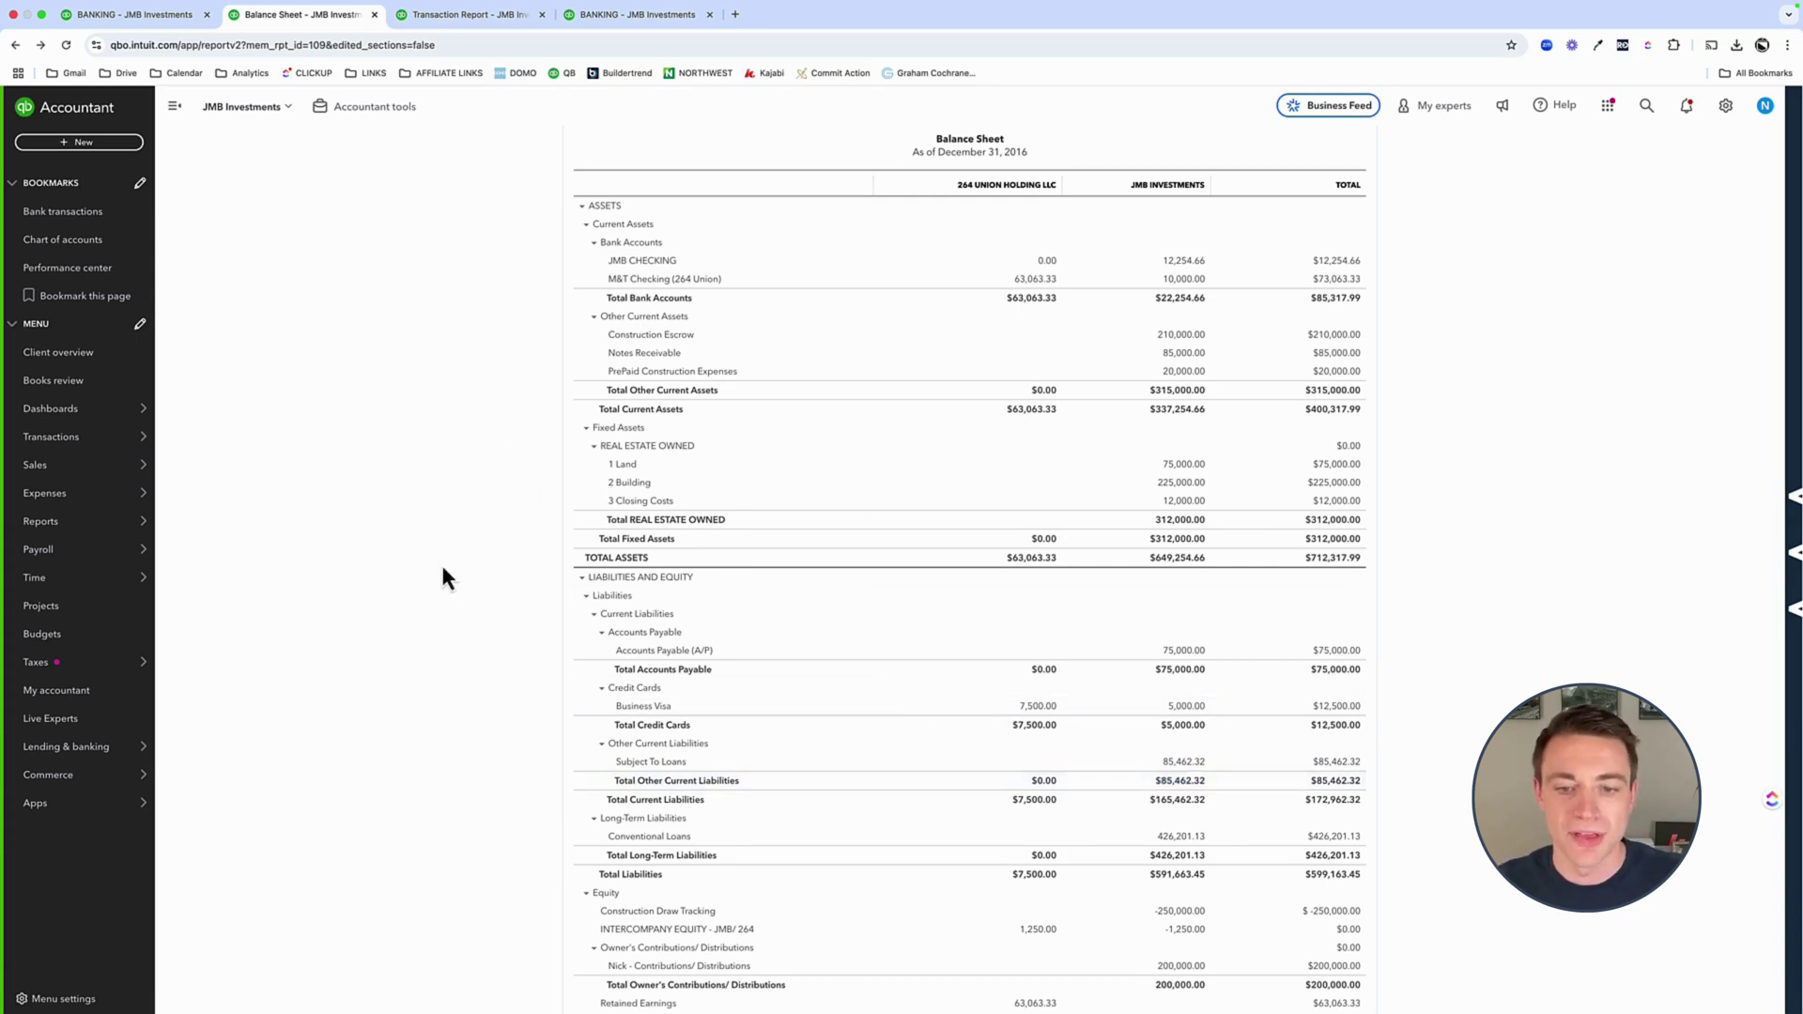
pyautogui.click(84, 144)
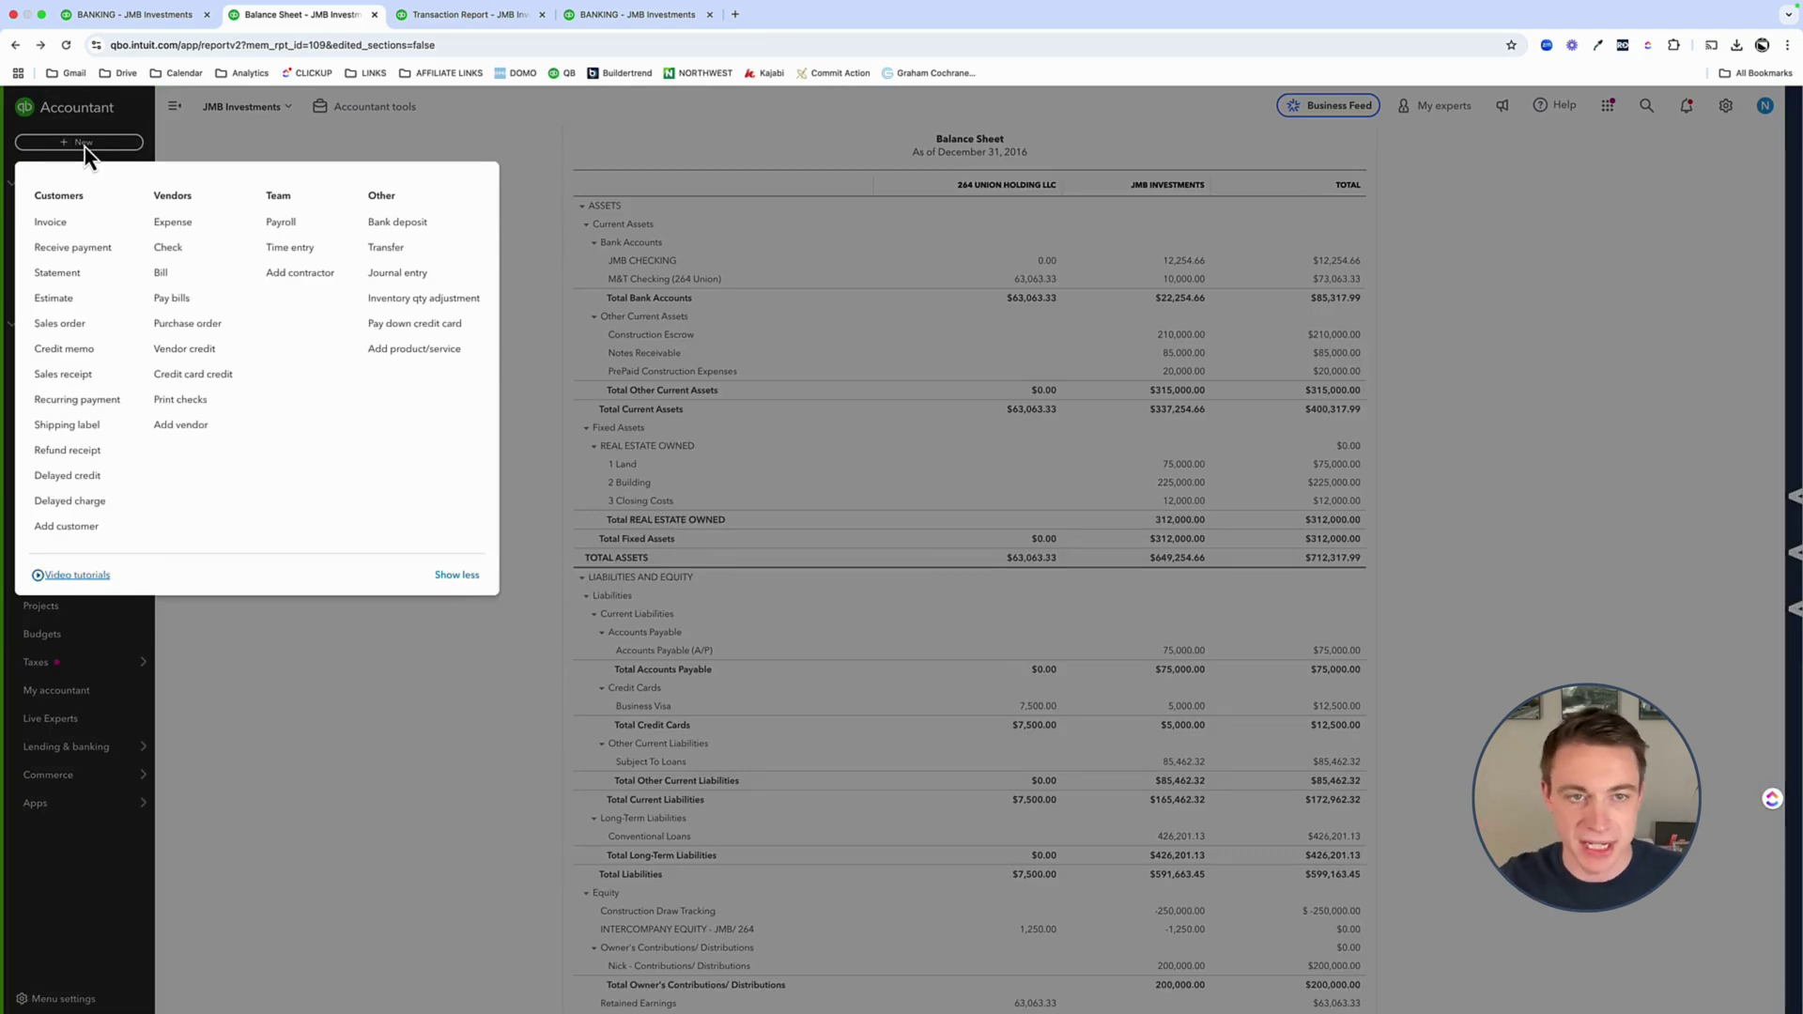
pyautogui.click(397, 273)
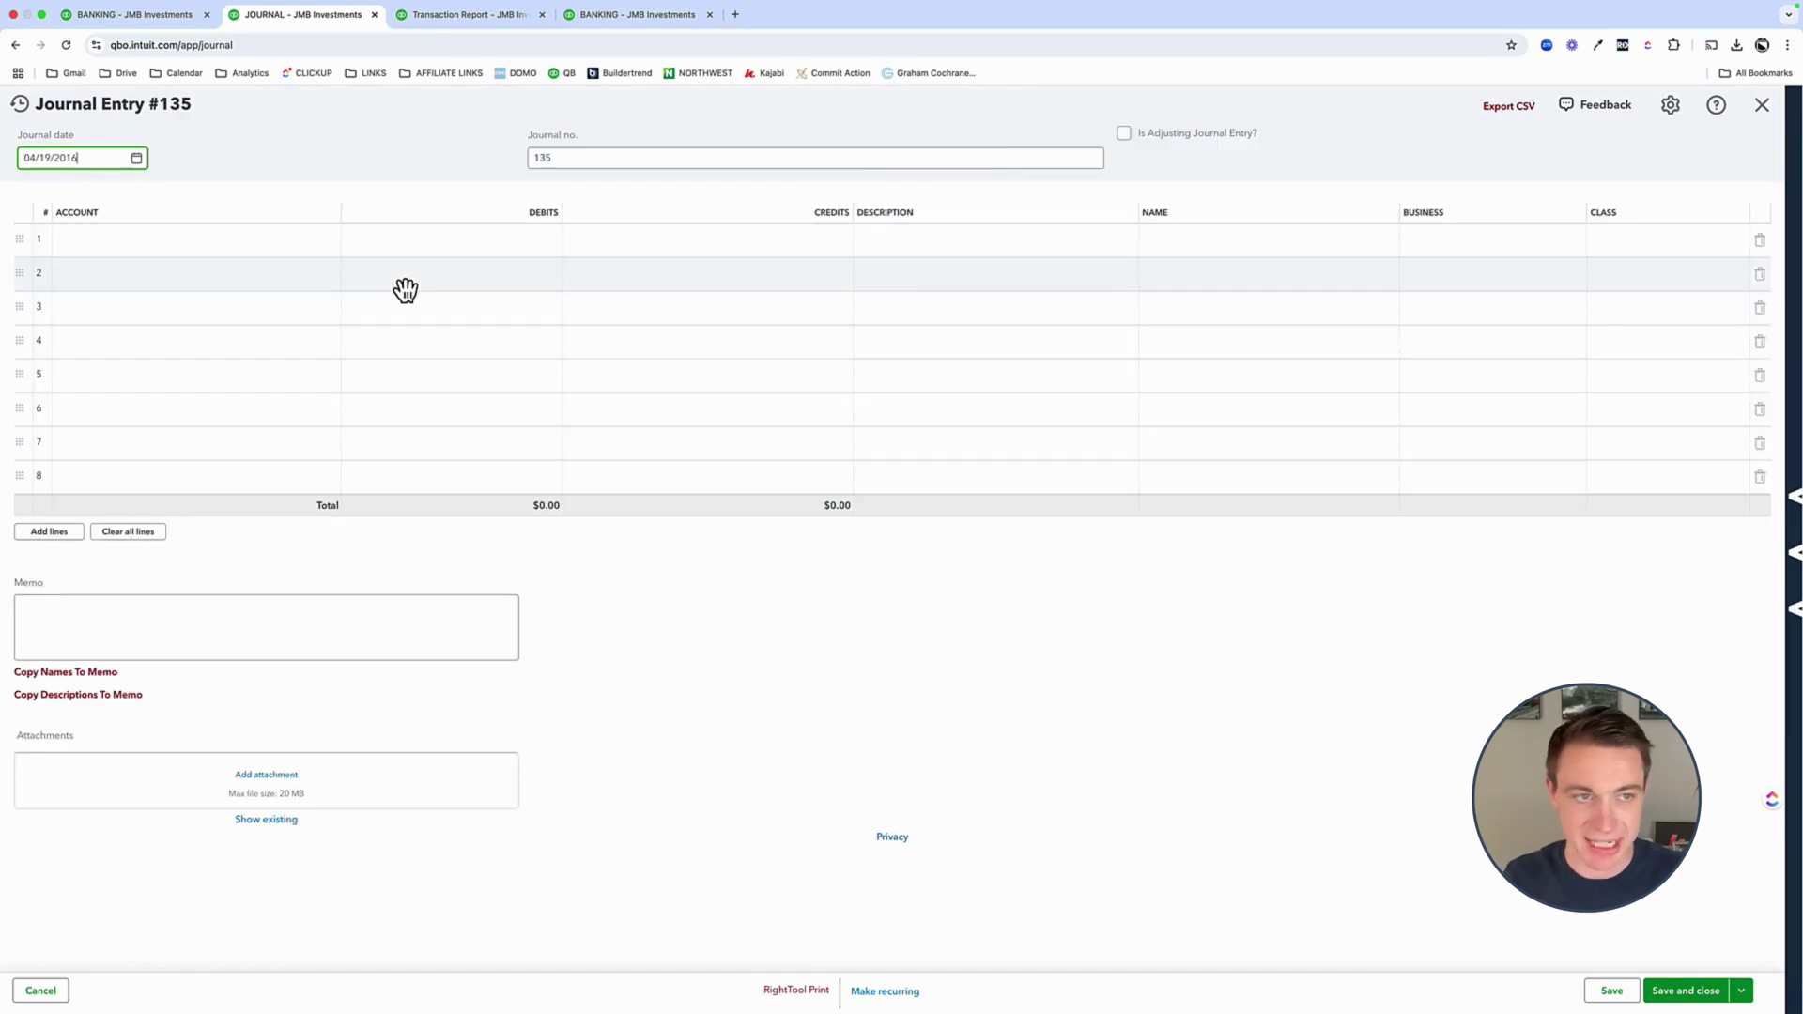
# - Fill line 1 as a $7,500 Repairs & Maintenance debit for 264 Union Holding LLC
pyautogui.click(178, 249)
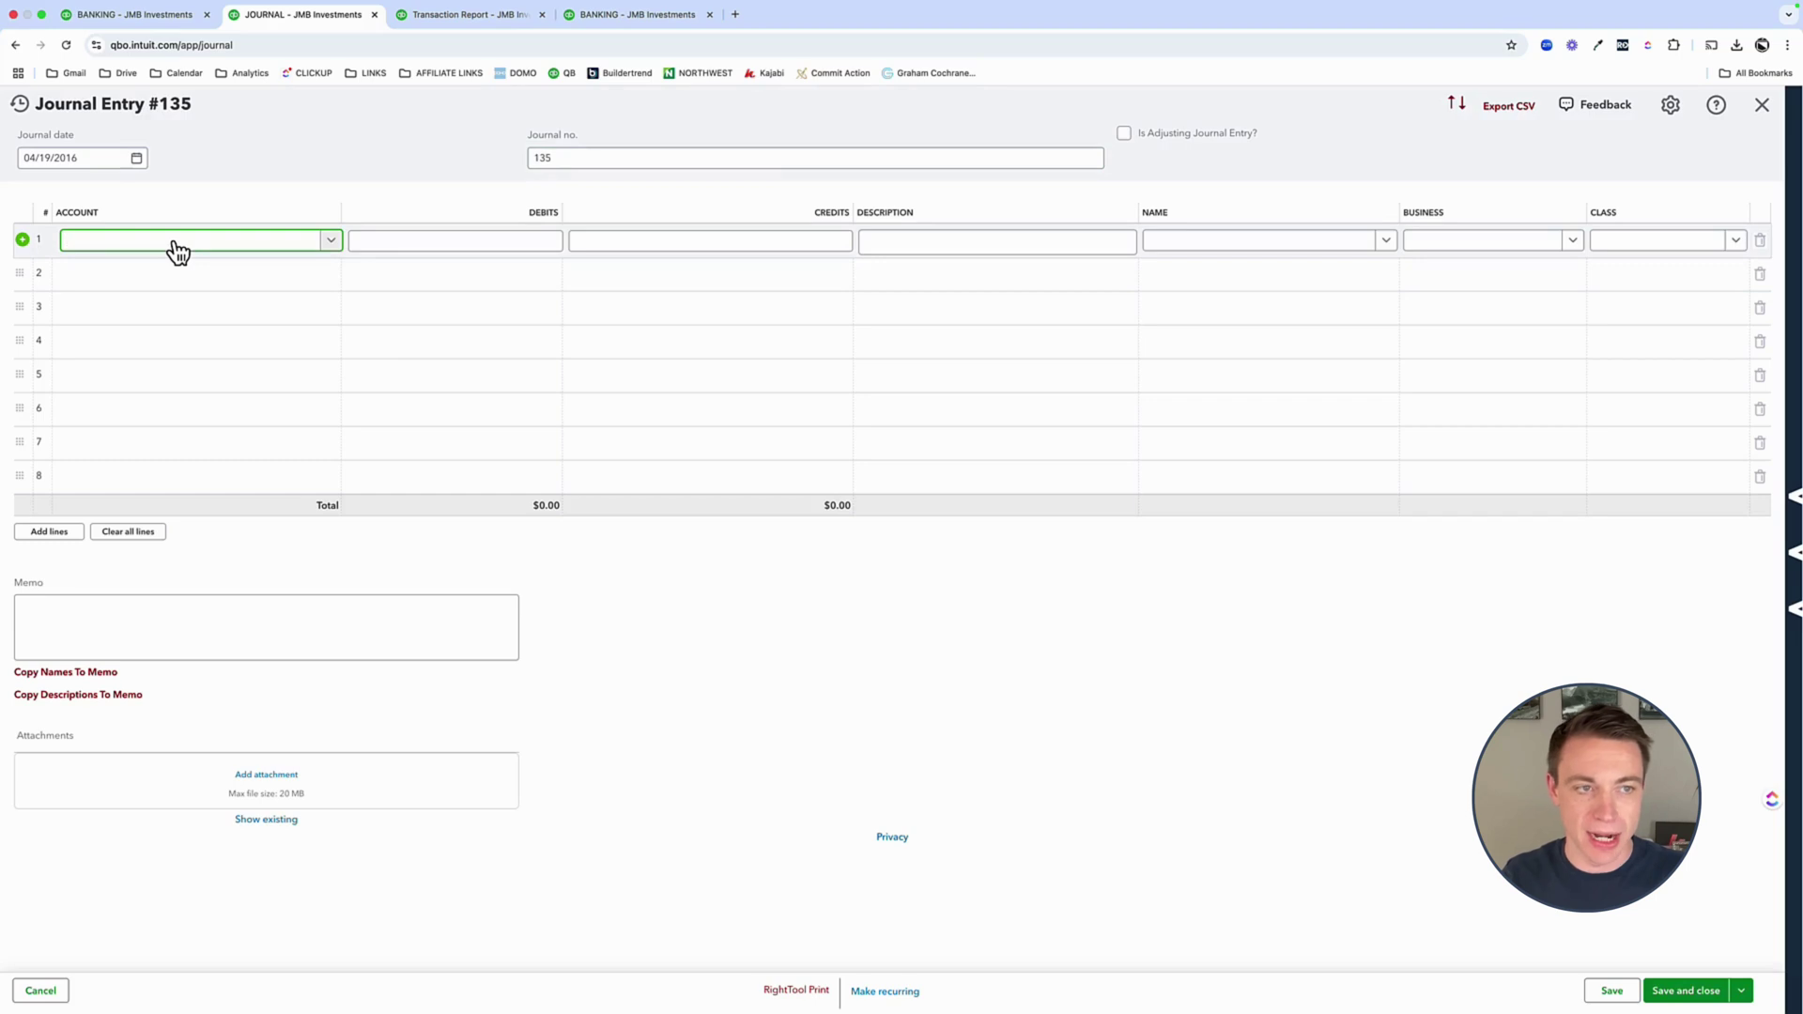
pyautogui.write('repairs')
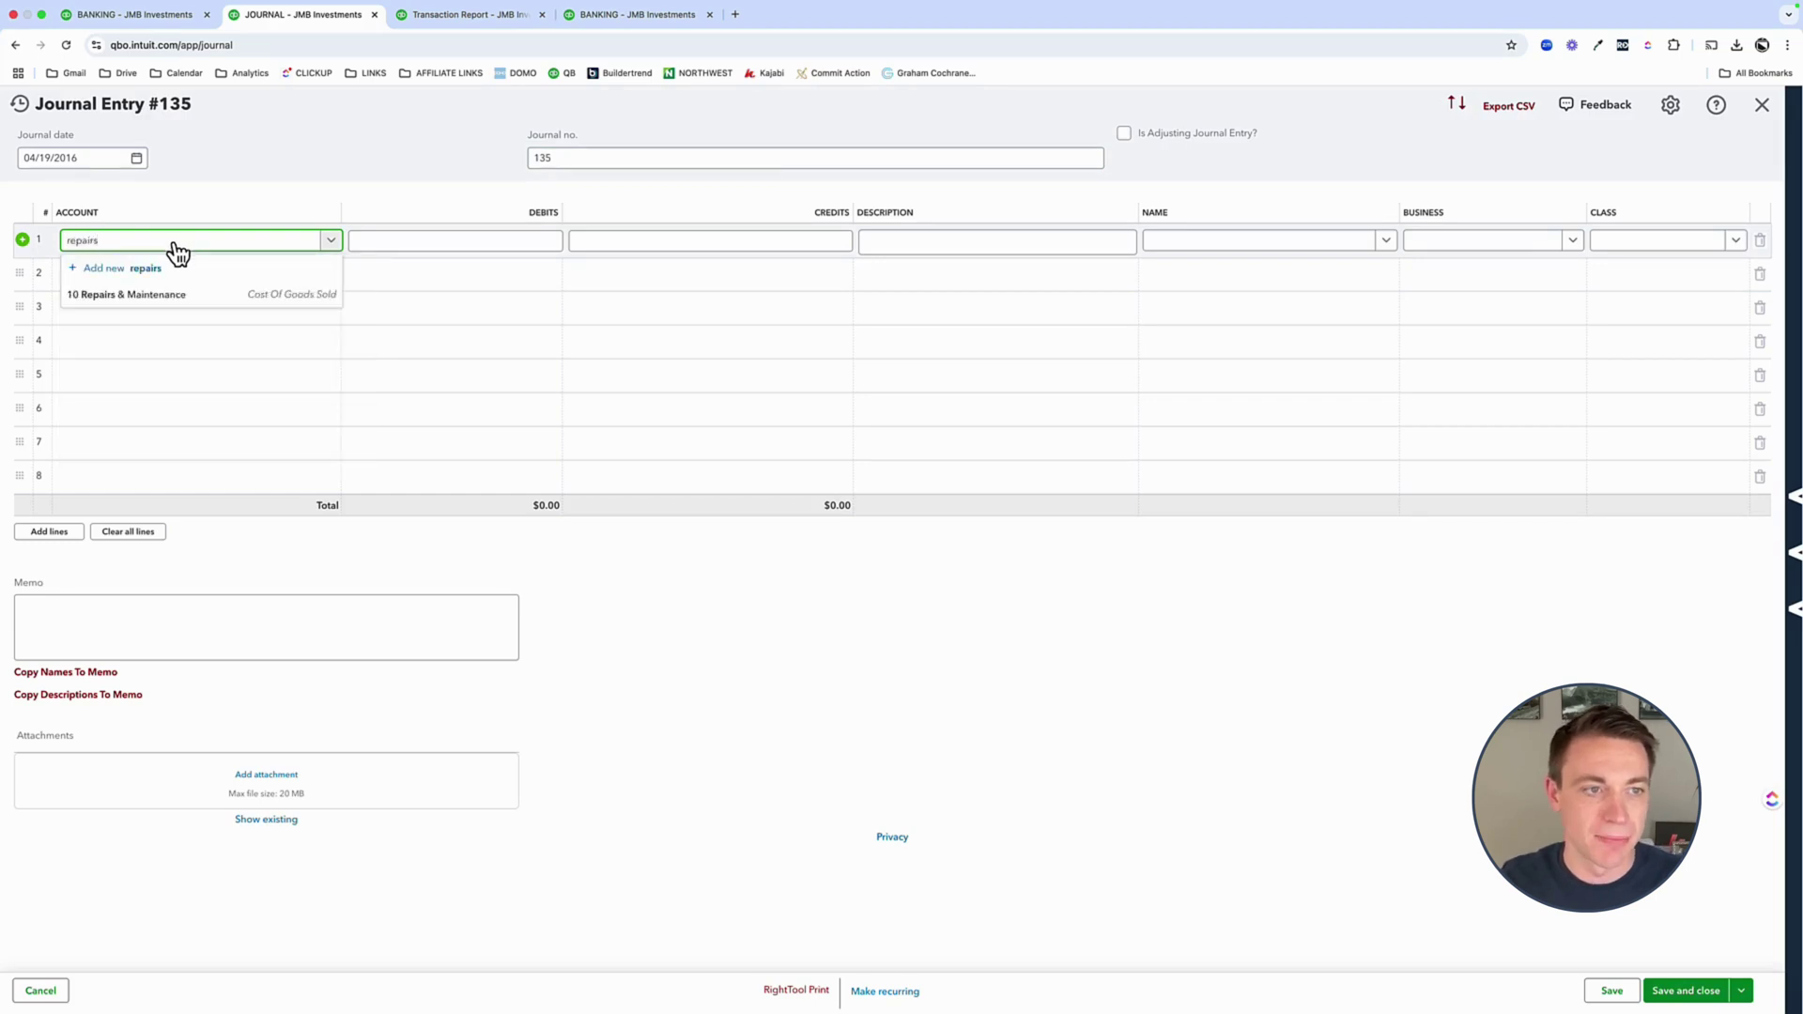
pyautogui.click(150, 300)
pyautogui.write('7,50')
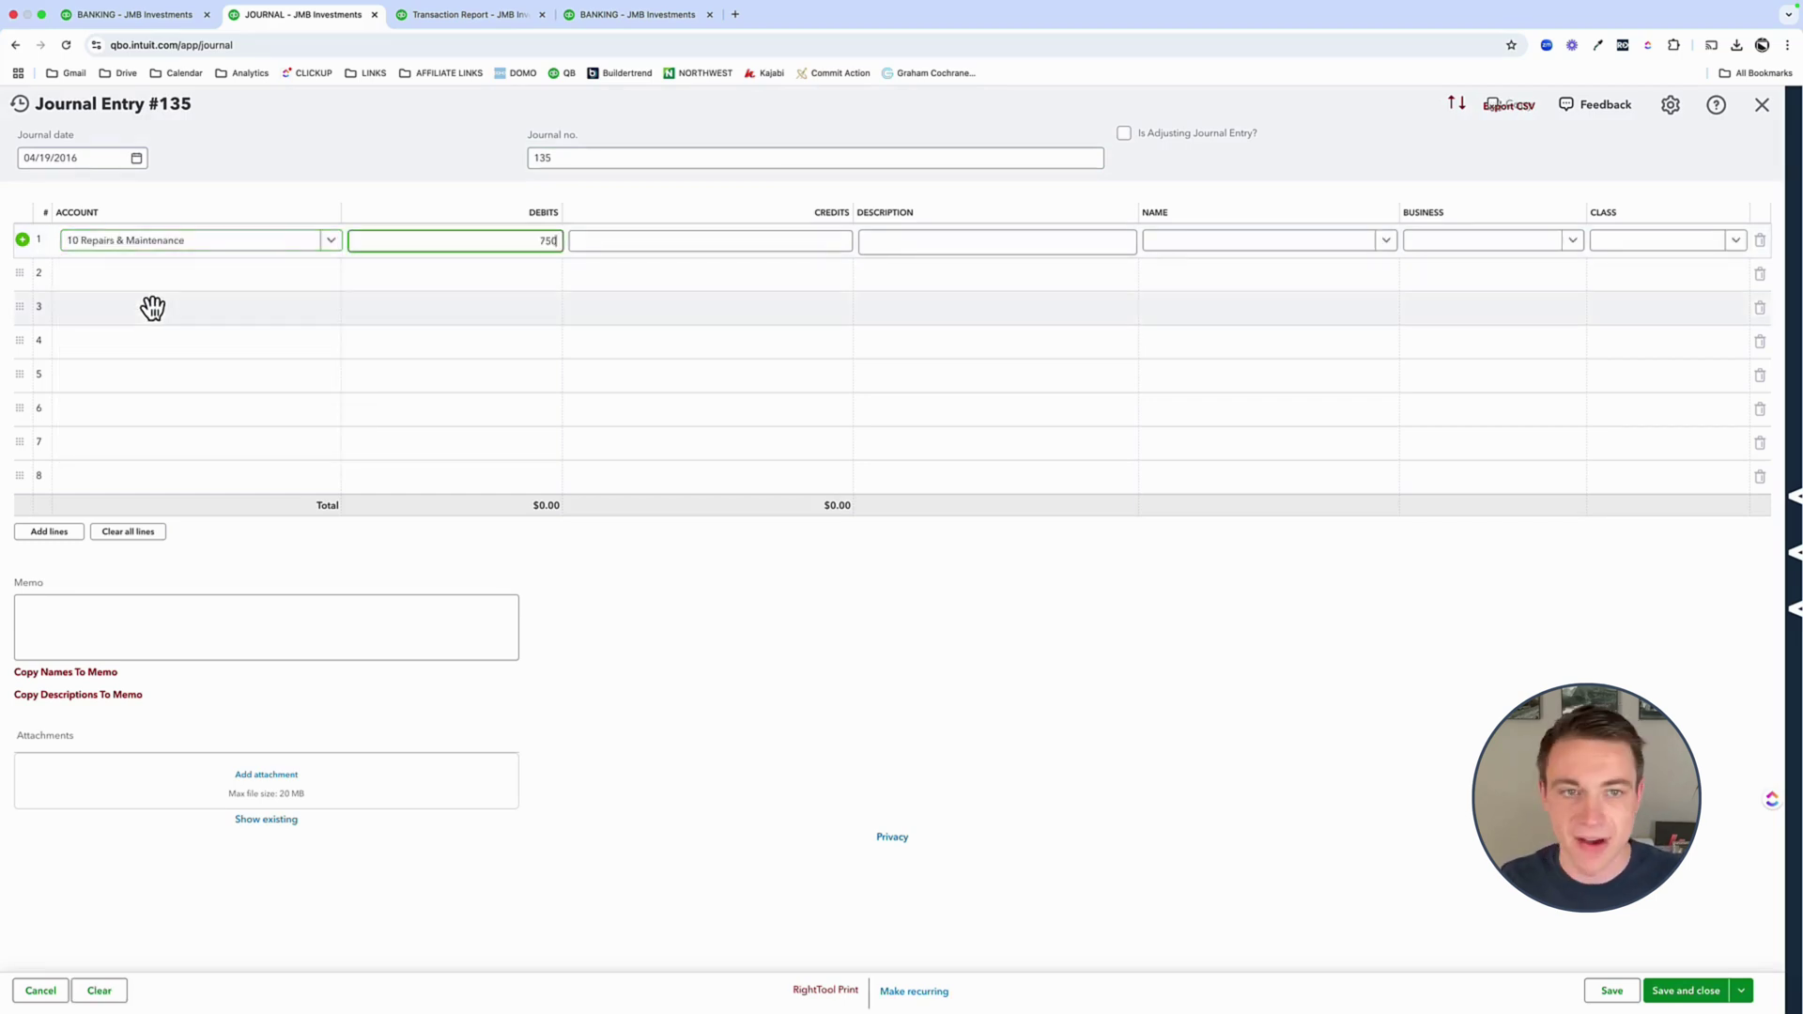
pyautogui.write('0')
pyautogui.press('Tab')
pyautogui.press('Tab')
pyautogui.press('Tab')
pyautogui.press('Tab')
pyautogui.press('Tab')
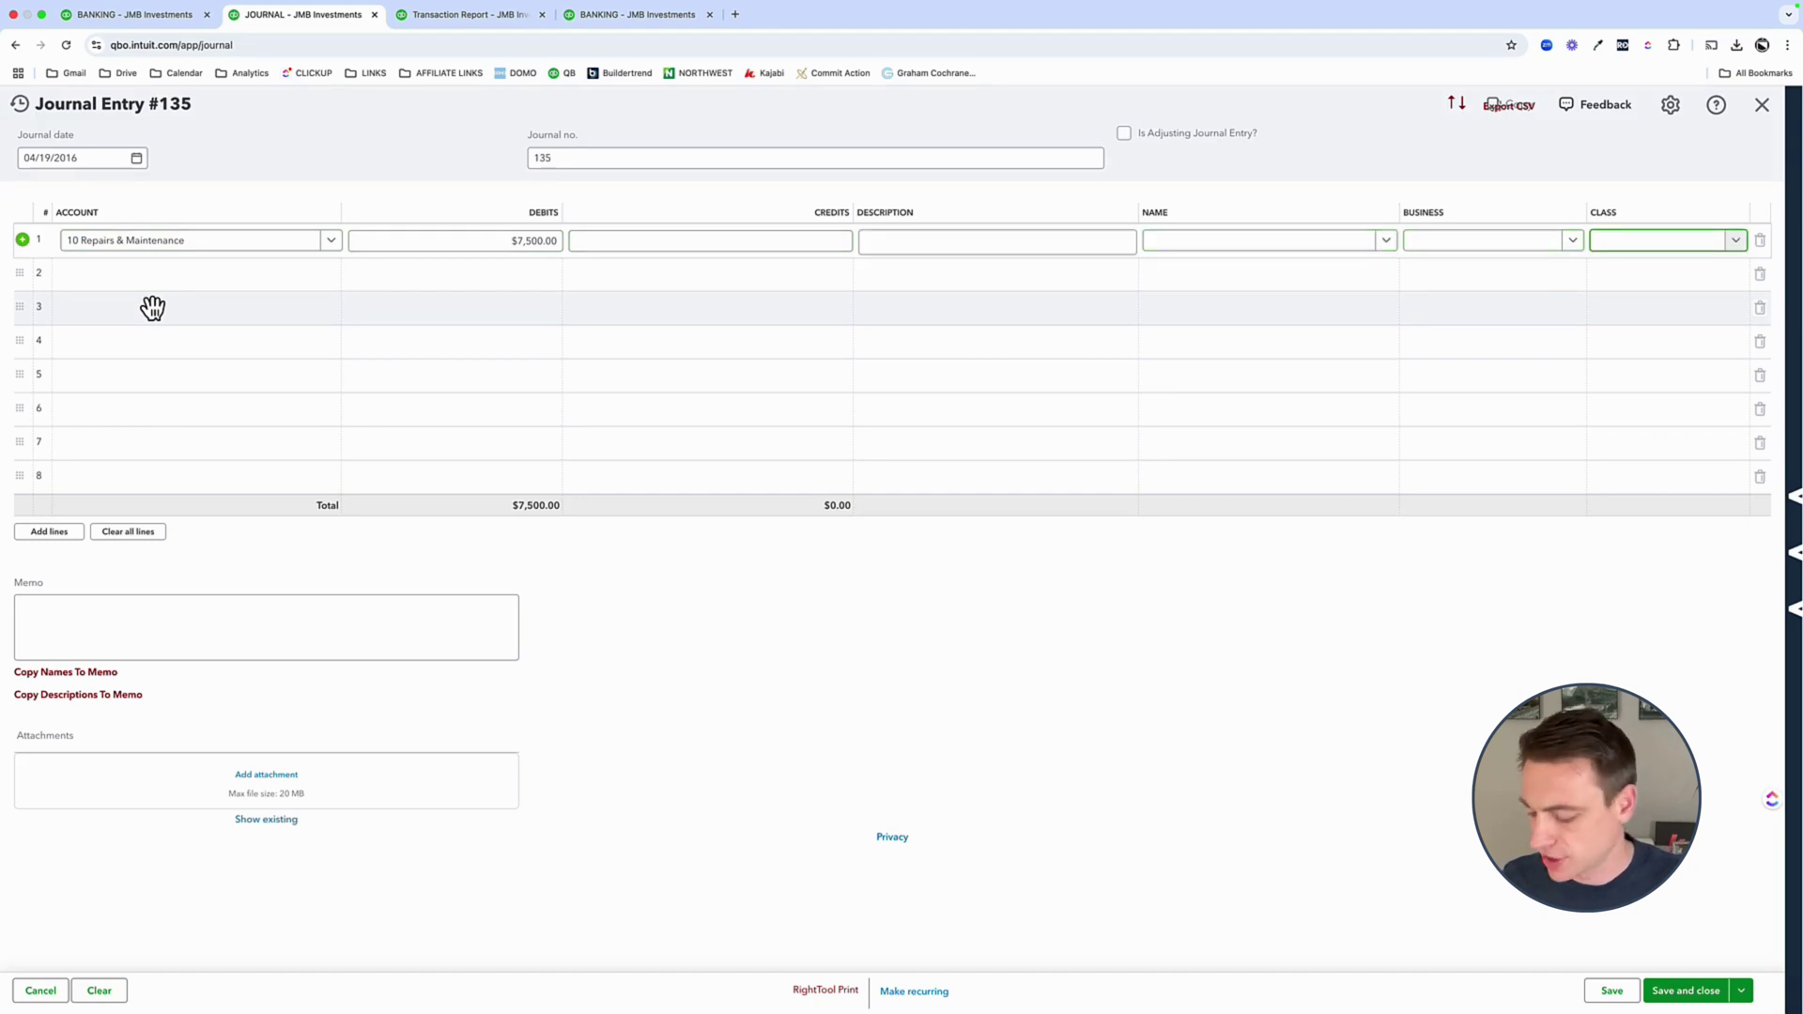
pyautogui.write('264 Union')
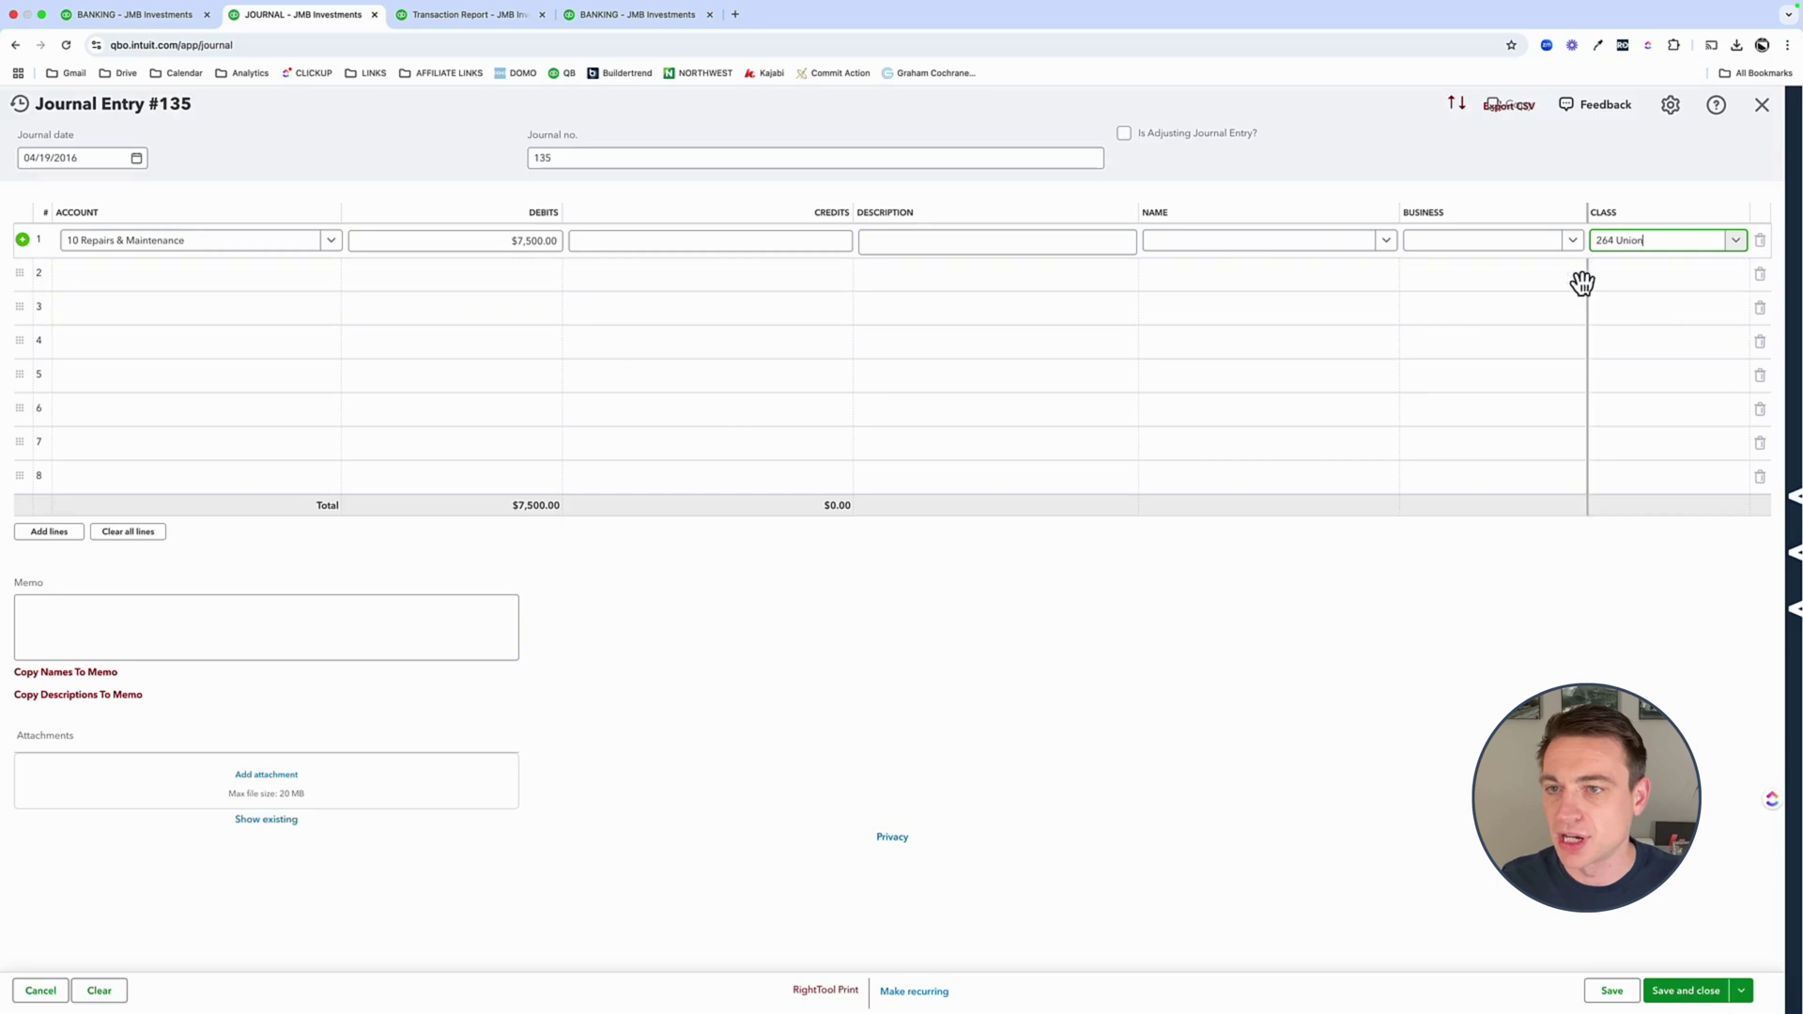
pyautogui.click(1507, 243)
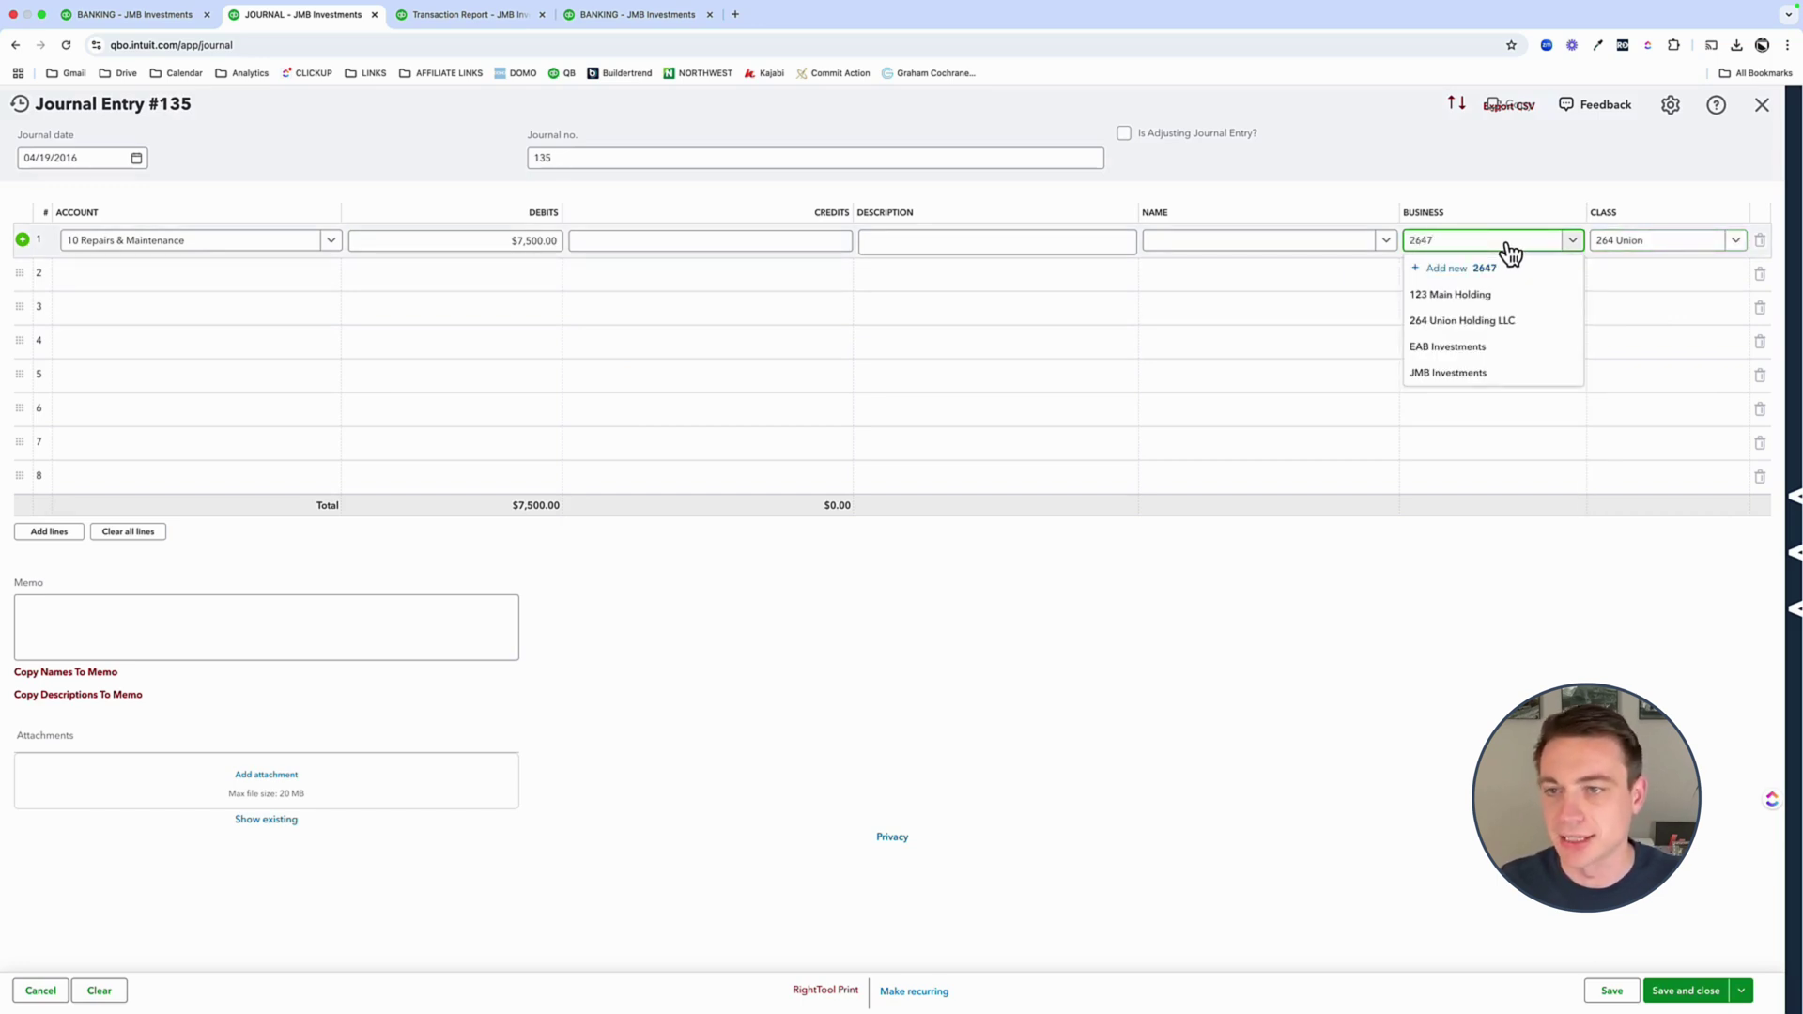
pyautogui.write('2647')
pyautogui.press('BackSpace')
pyautogui.click(1470, 294)
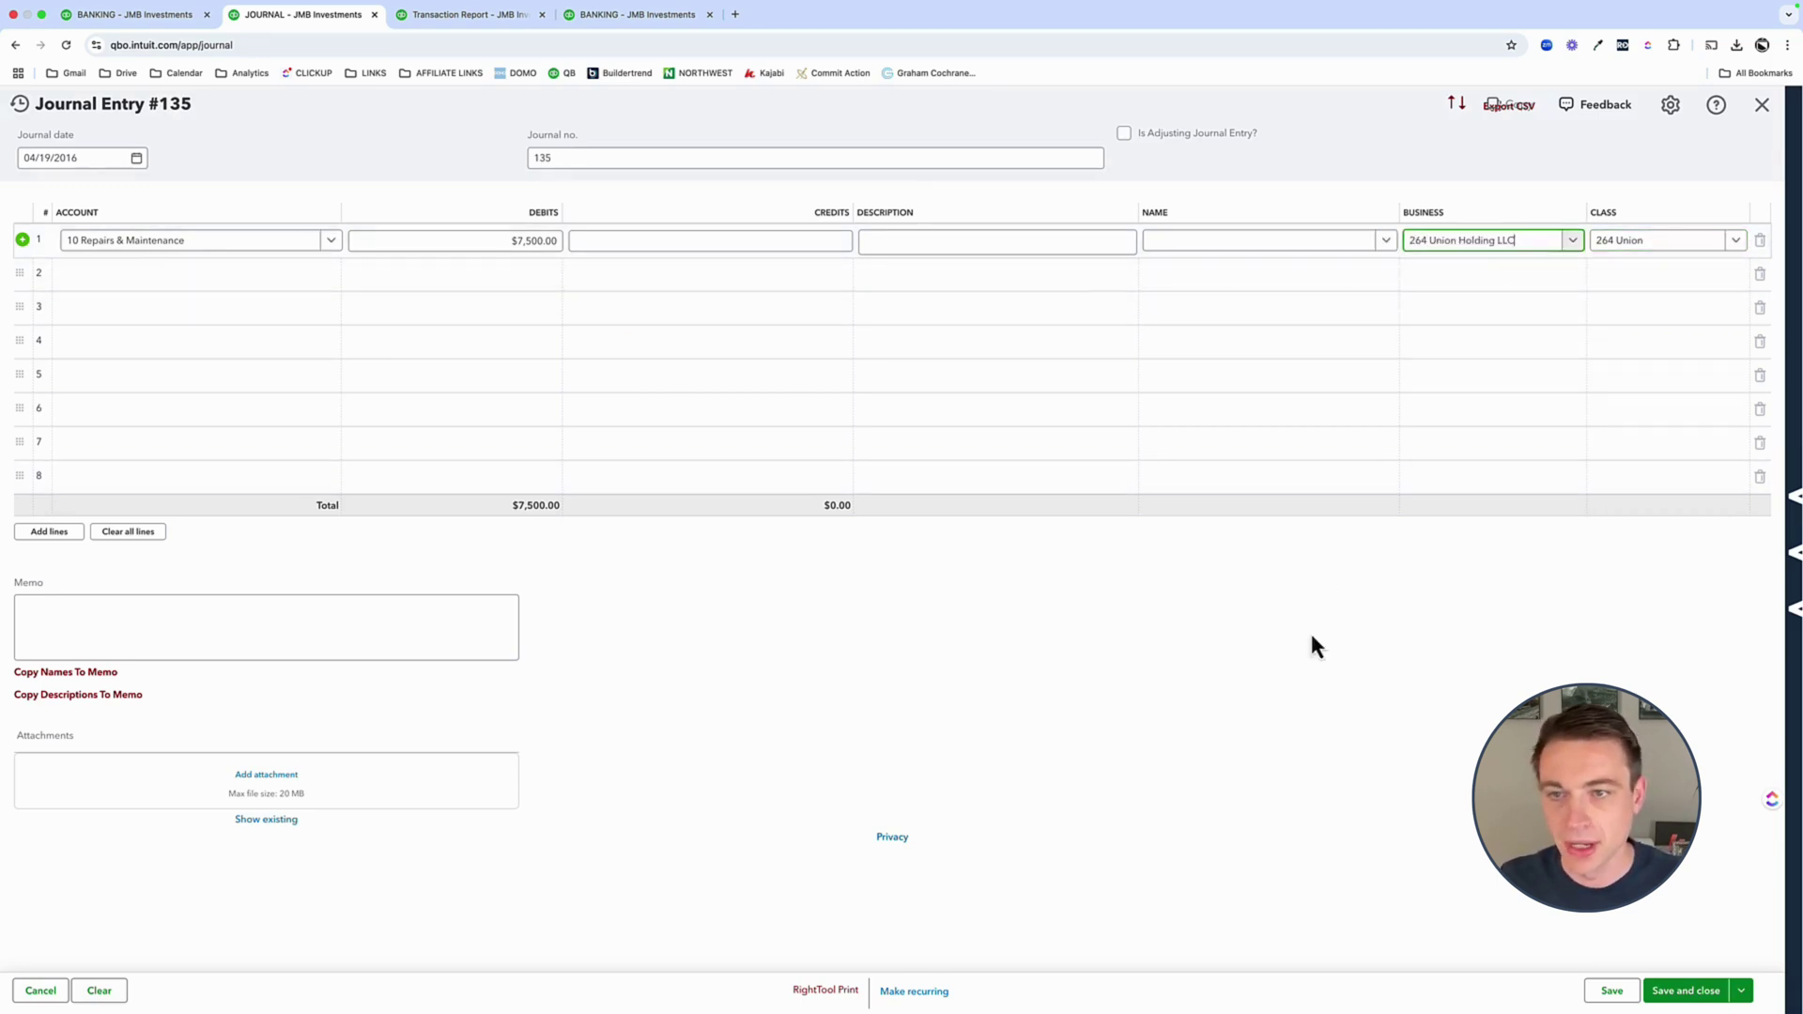
# - Add line 2 as a Business Visa credit for JMB Investments, class General, and save
pyautogui.click(147, 276)
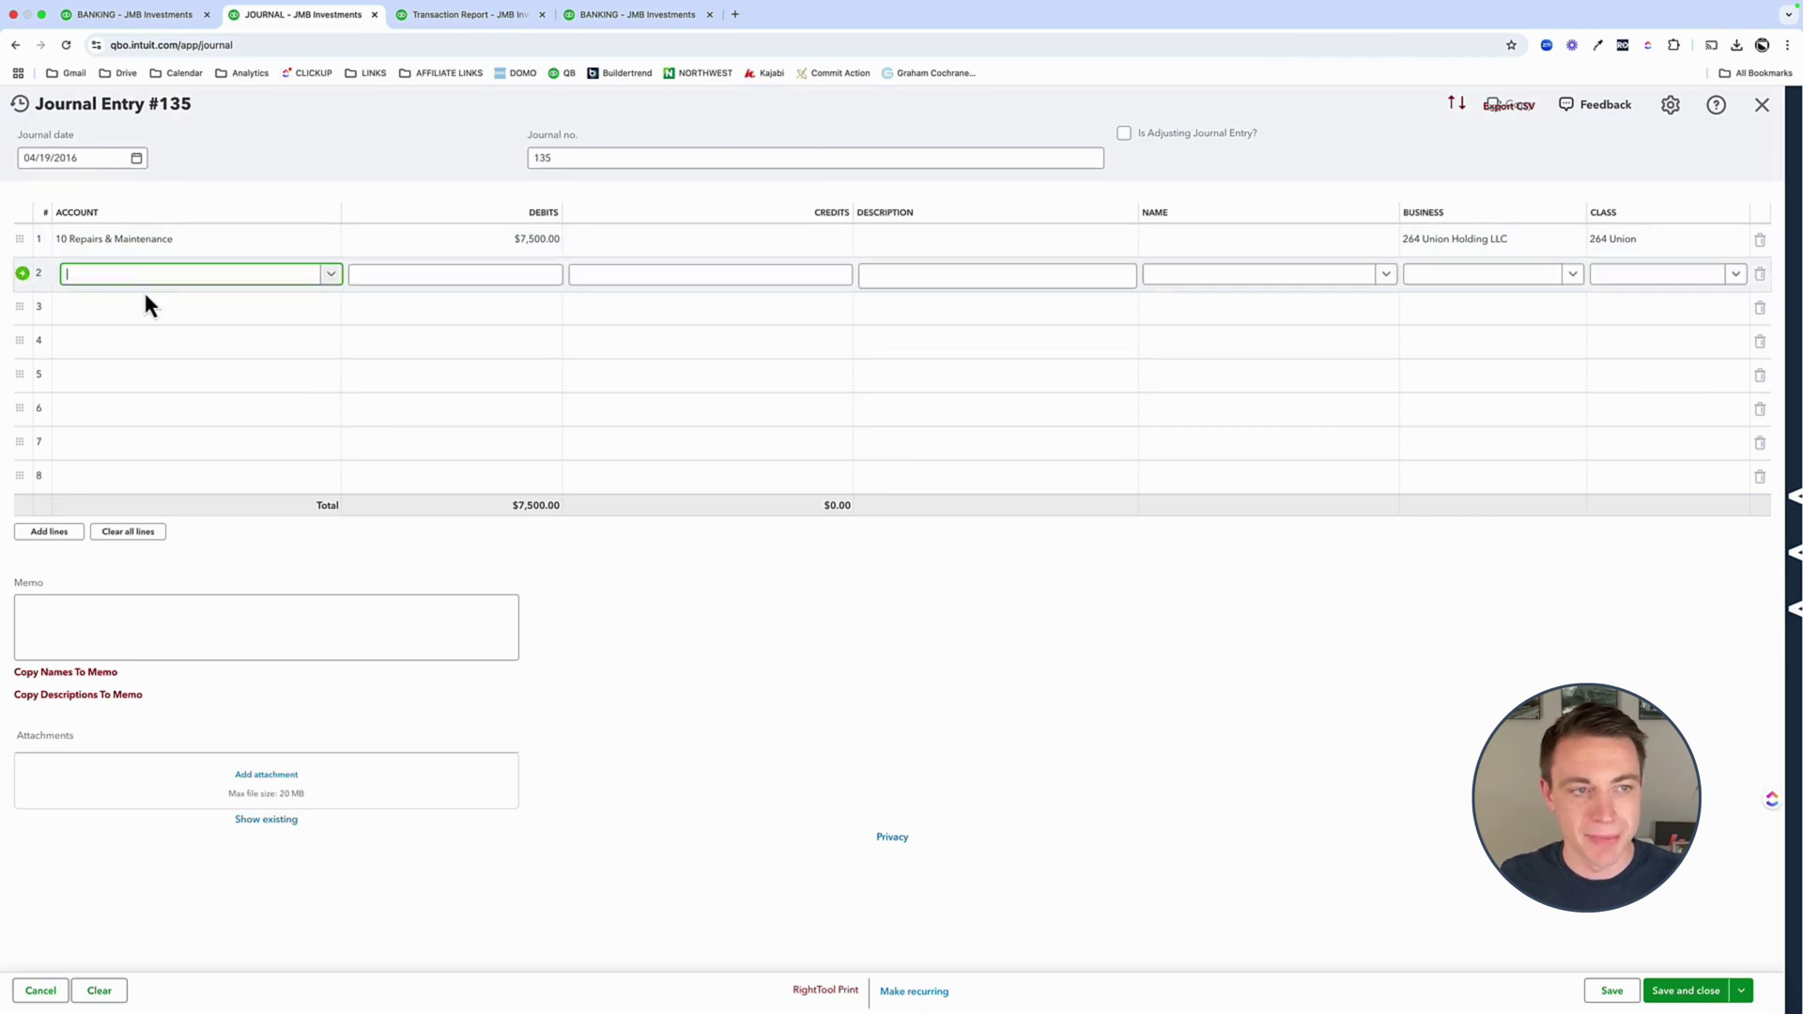
pyautogui.write('visa')
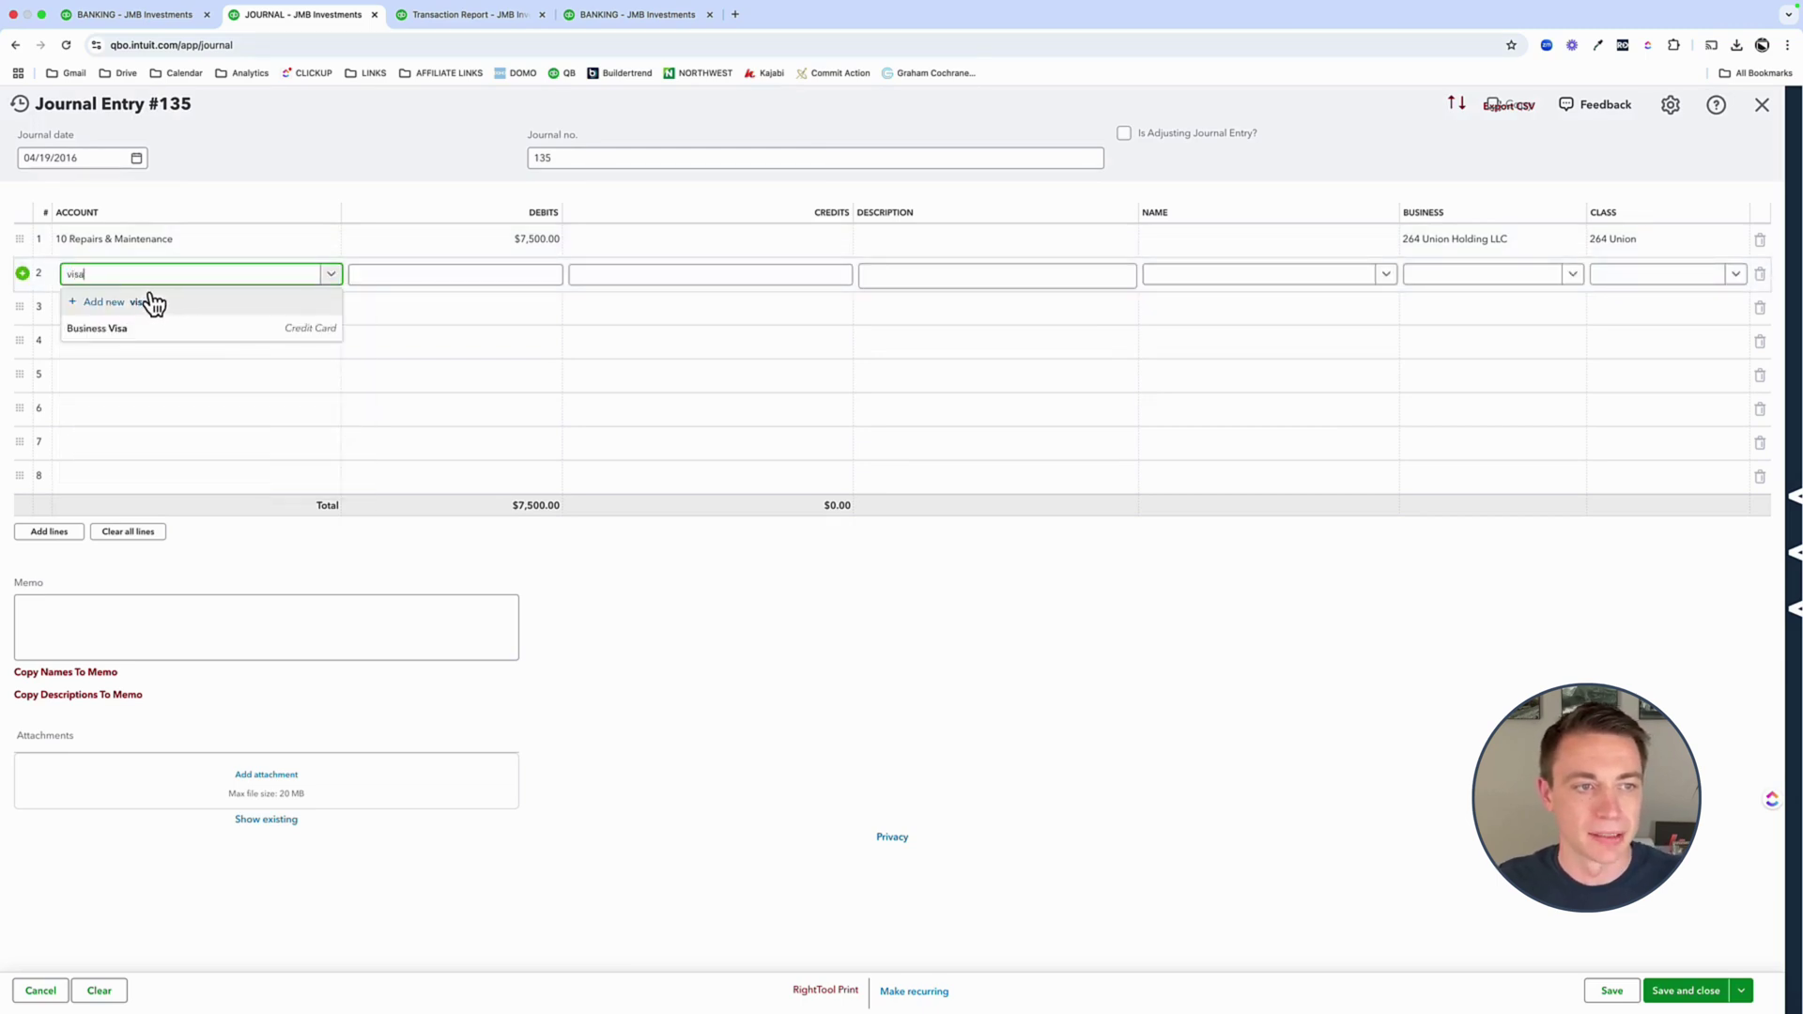
pyautogui.click(144, 328)
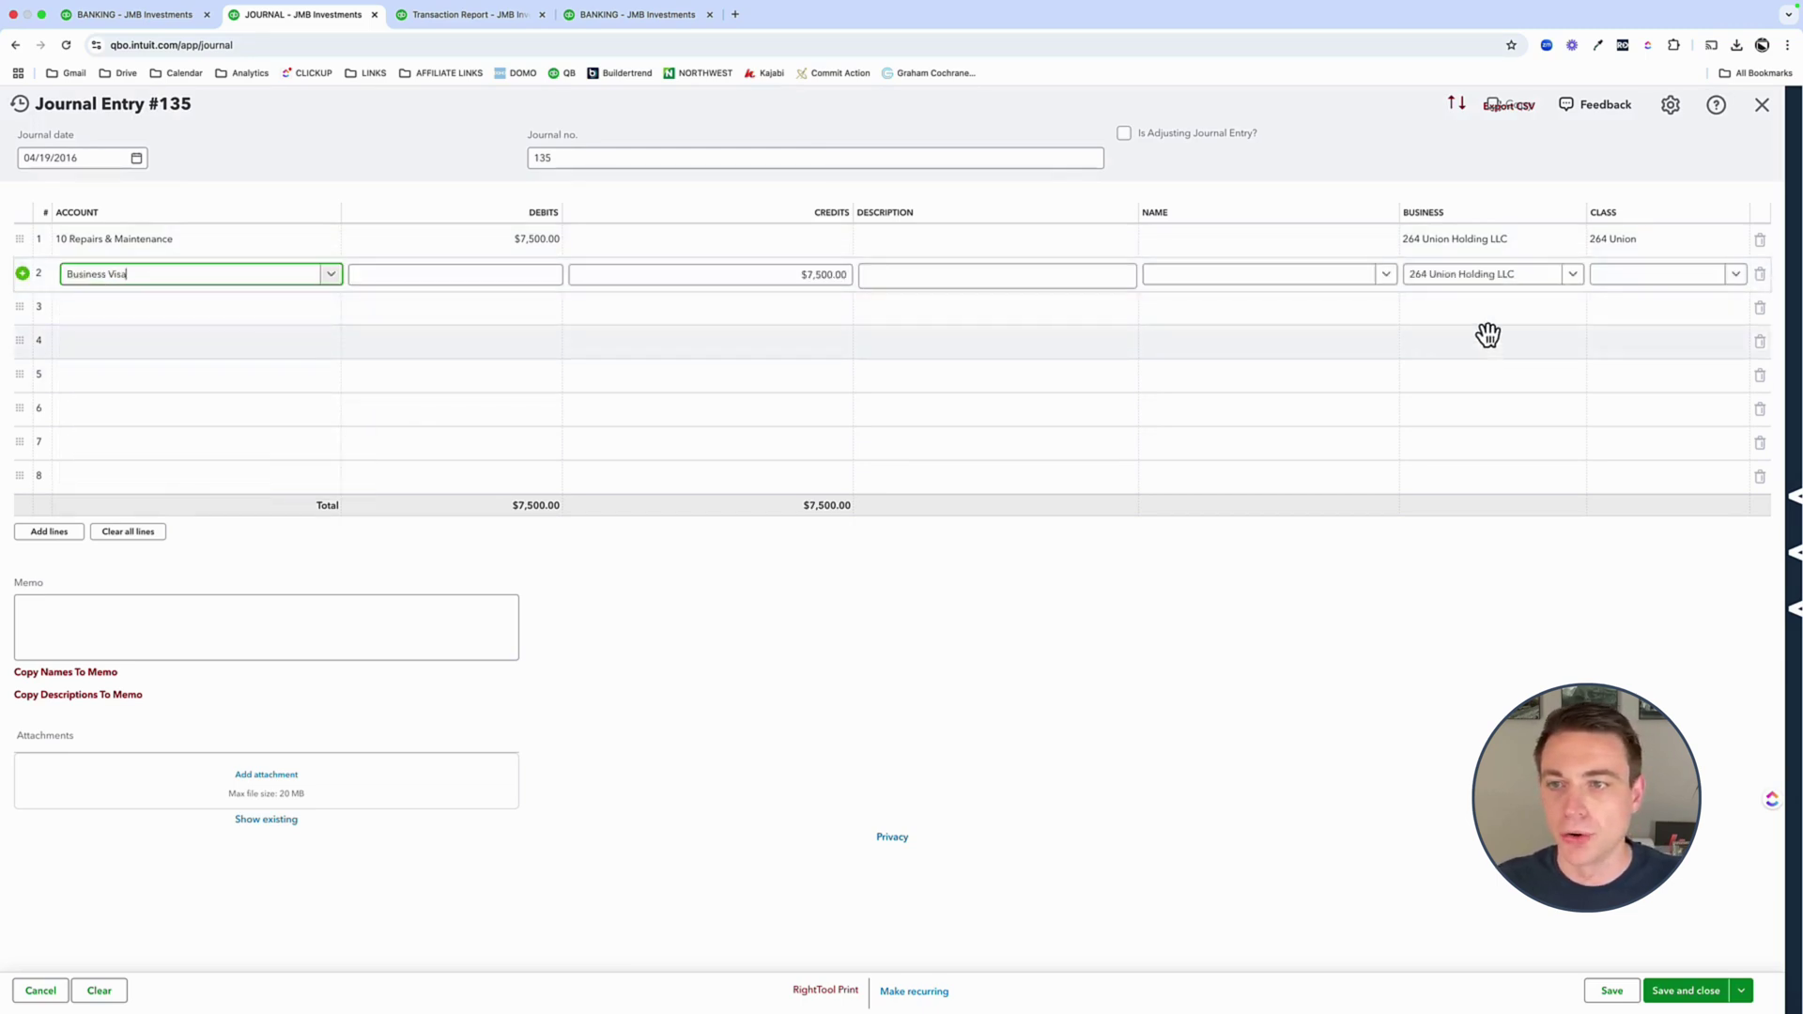
pyautogui.click(1484, 279)
pyautogui.write('jmb')
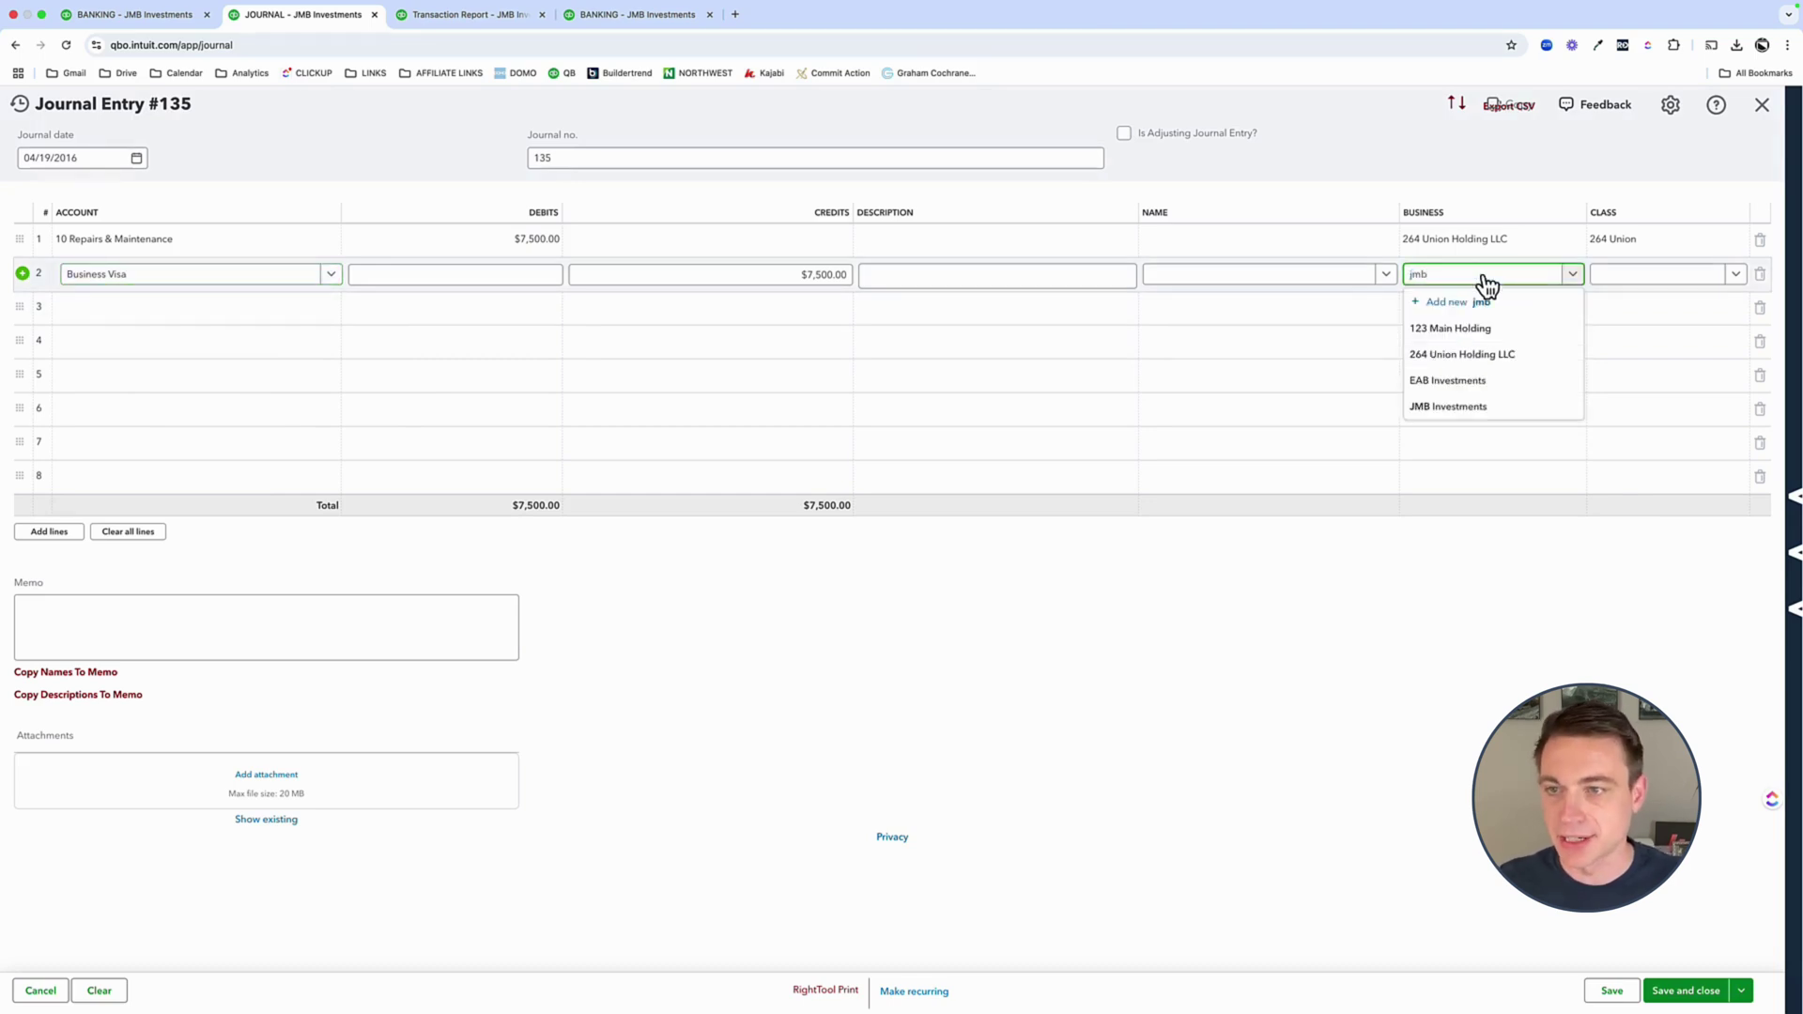
pyautogui.click(1497, 328)
pyautogui.click(1646, 278)
pyautogui.write('ge')
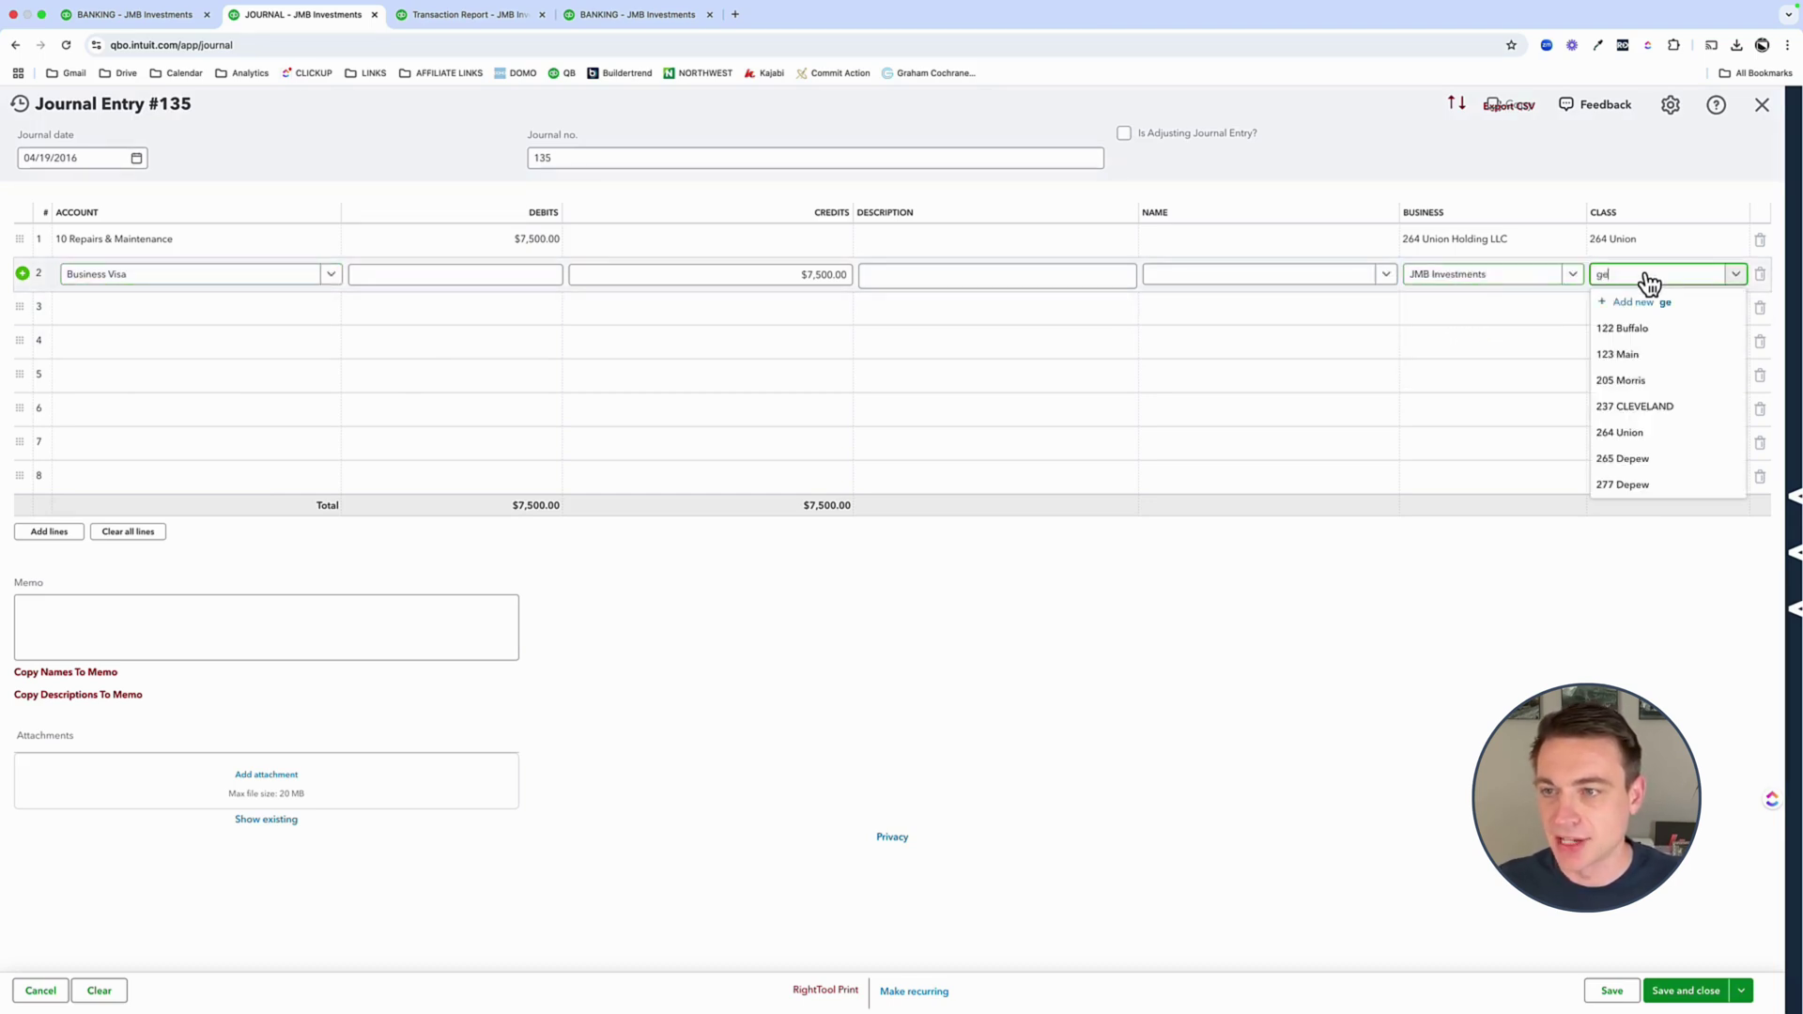
pyautogui.click(1646, 331)
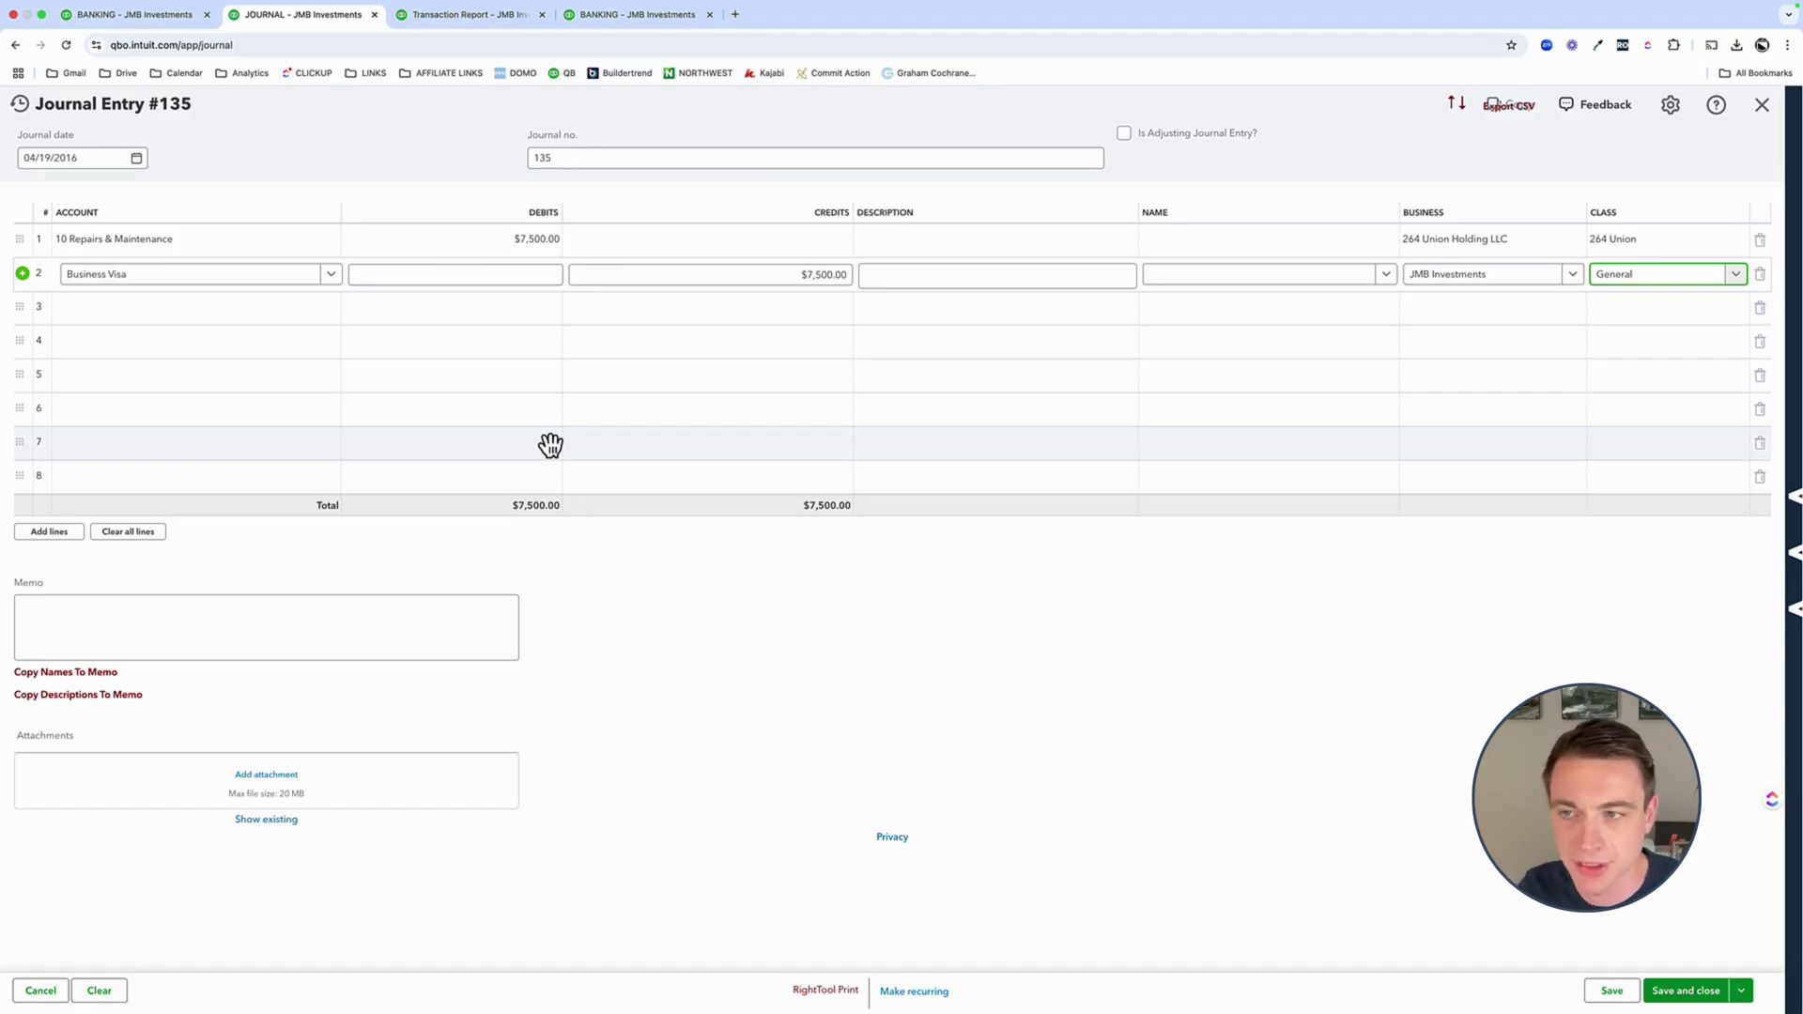
pyautogui.click(932, 717)
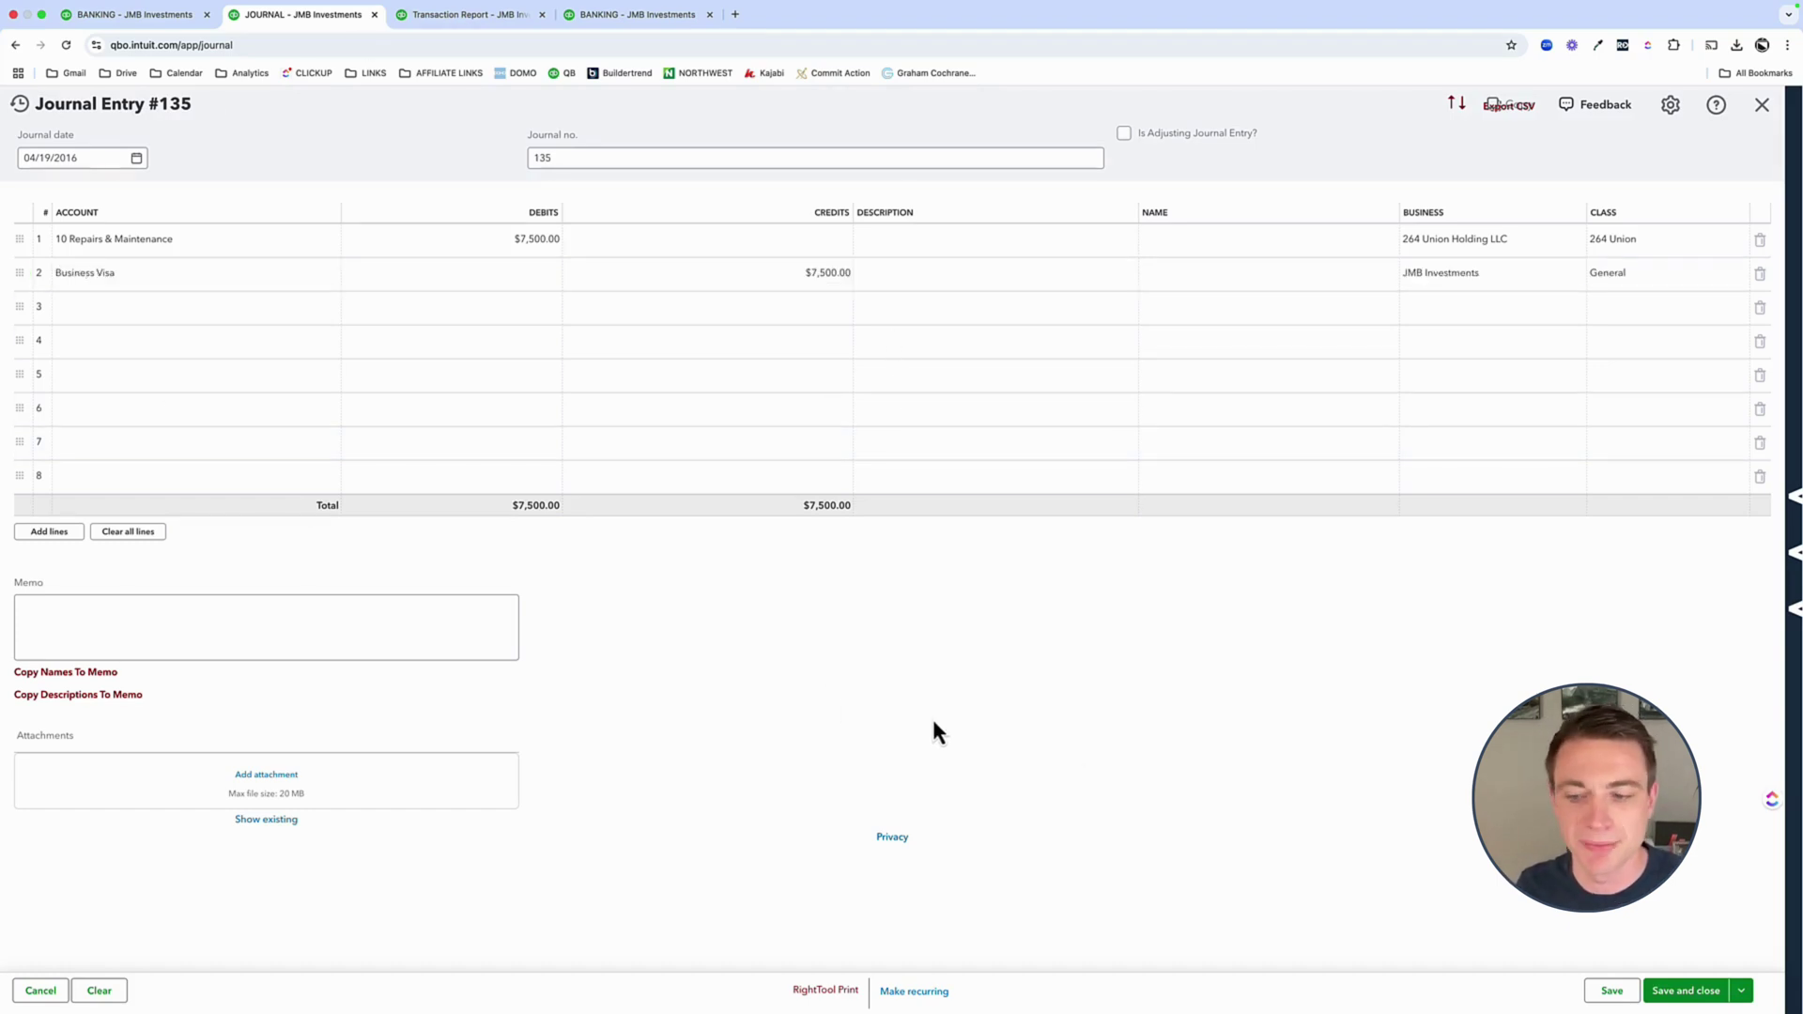
pyautogui.click(1651, 994)
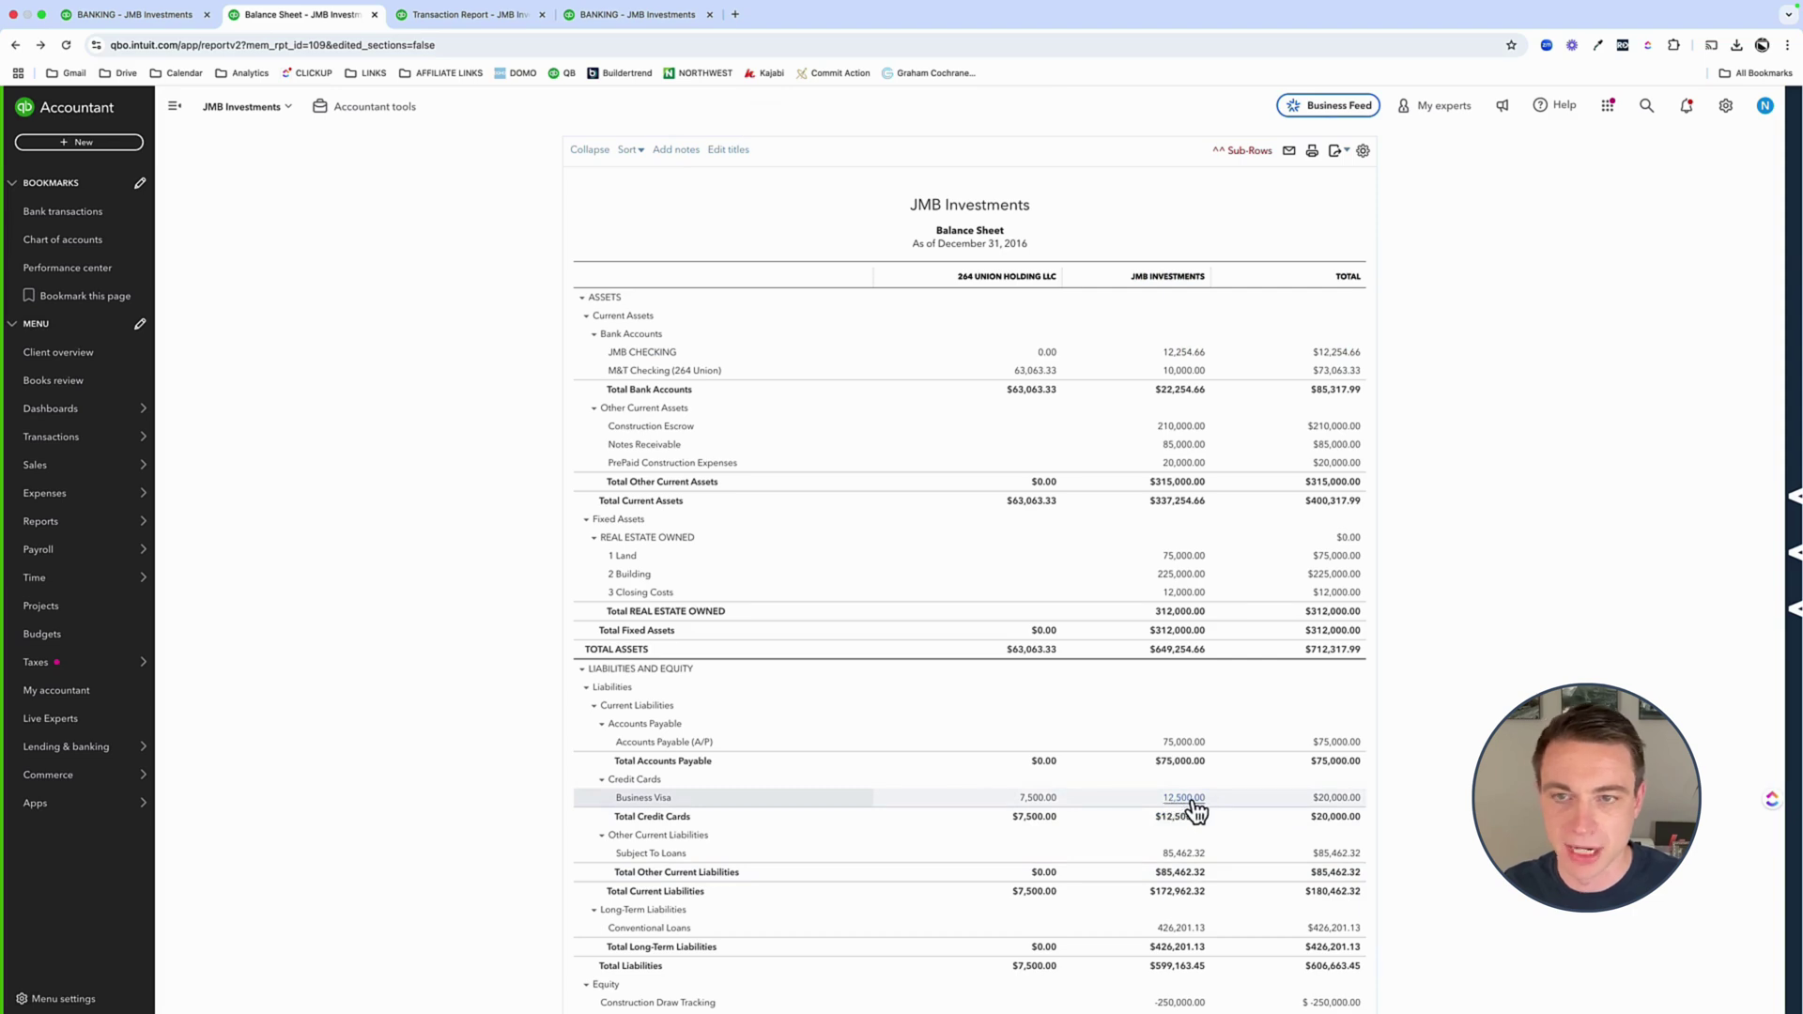
# - Collapse ASSETS and LIABILITIES AND EQUITY so both show the $712,317.99 total
pyautogui.scroll(-3, 1188, 807)
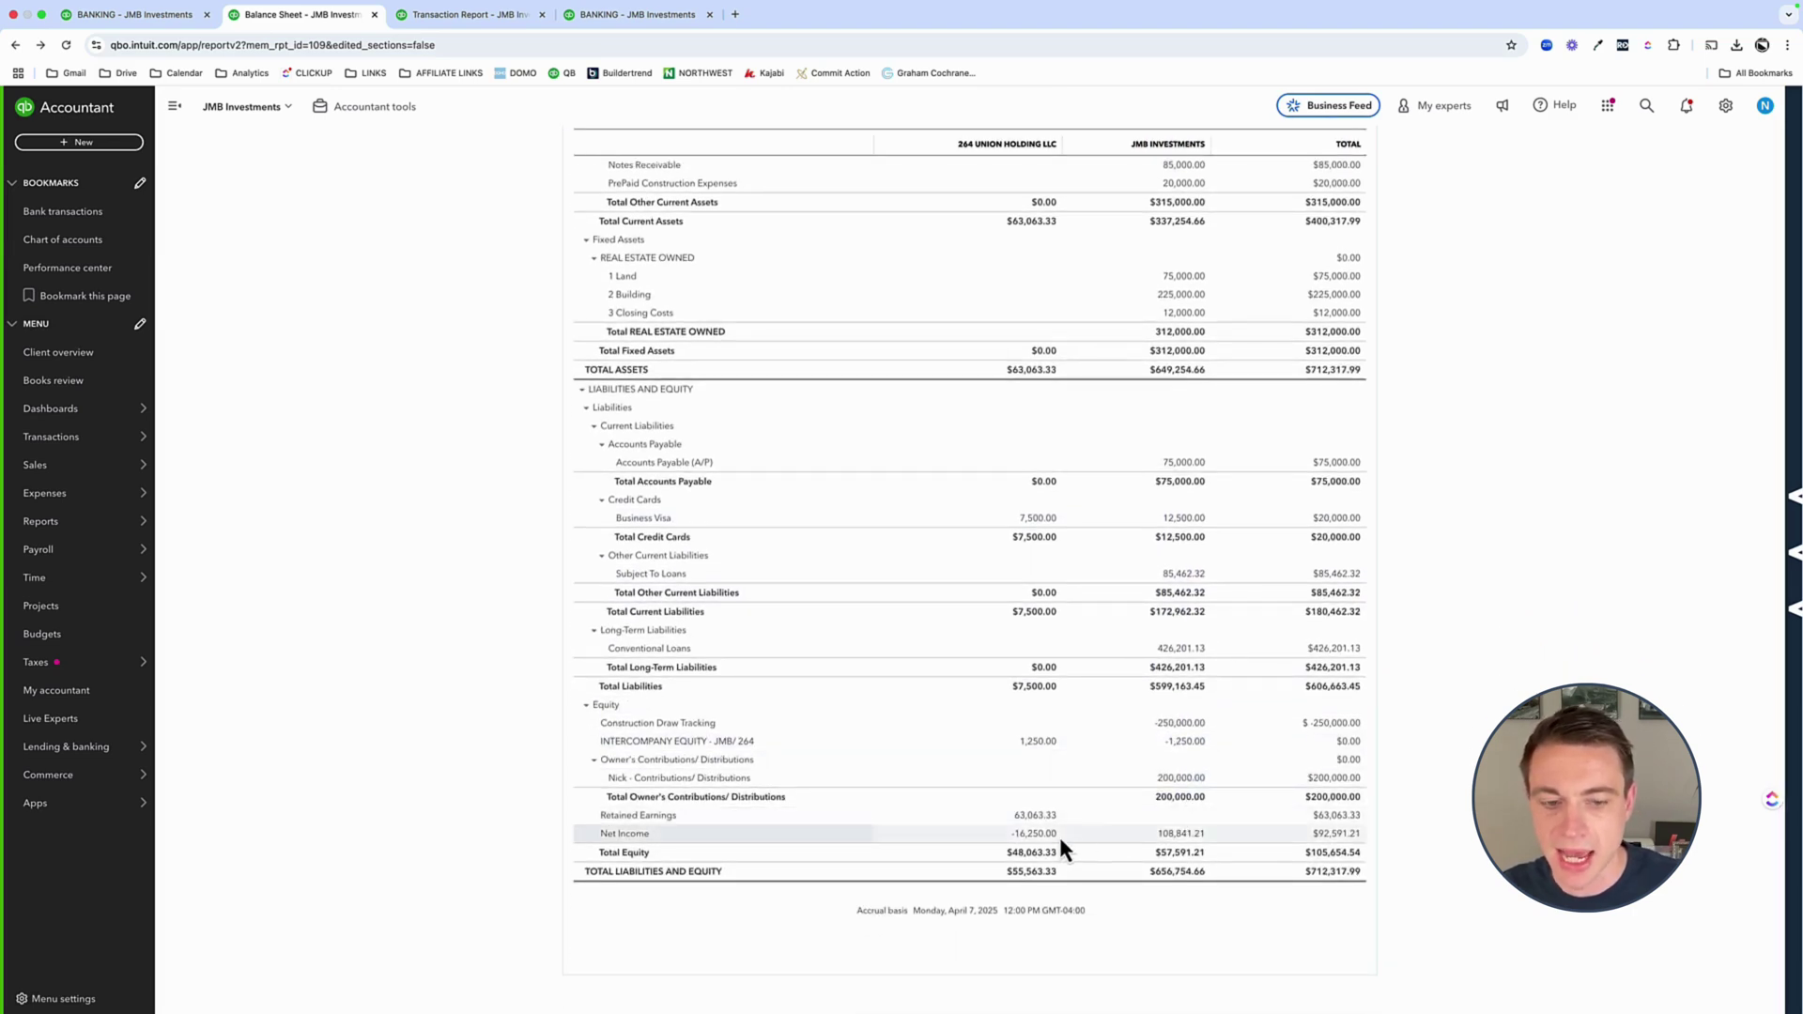
pyautogui.scroll(5, 1045, 846)
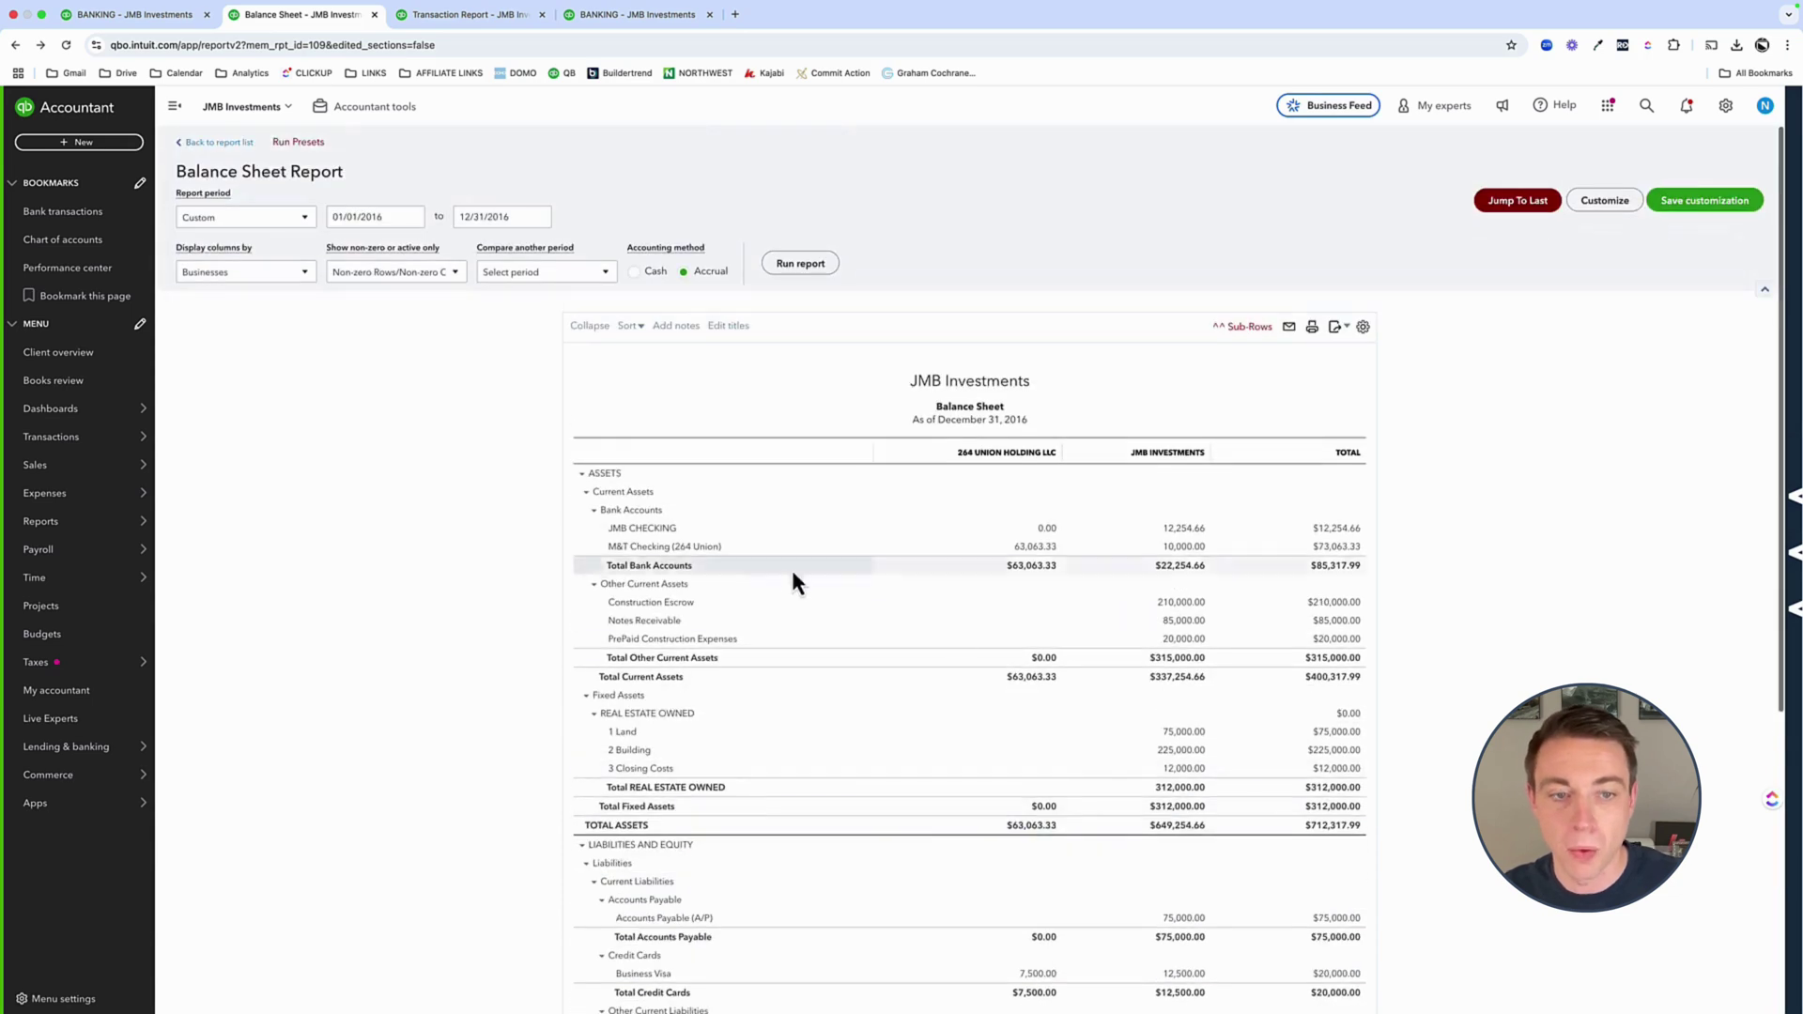
pyautogui.click(583, 476)
pyautogui.click(579, 495)
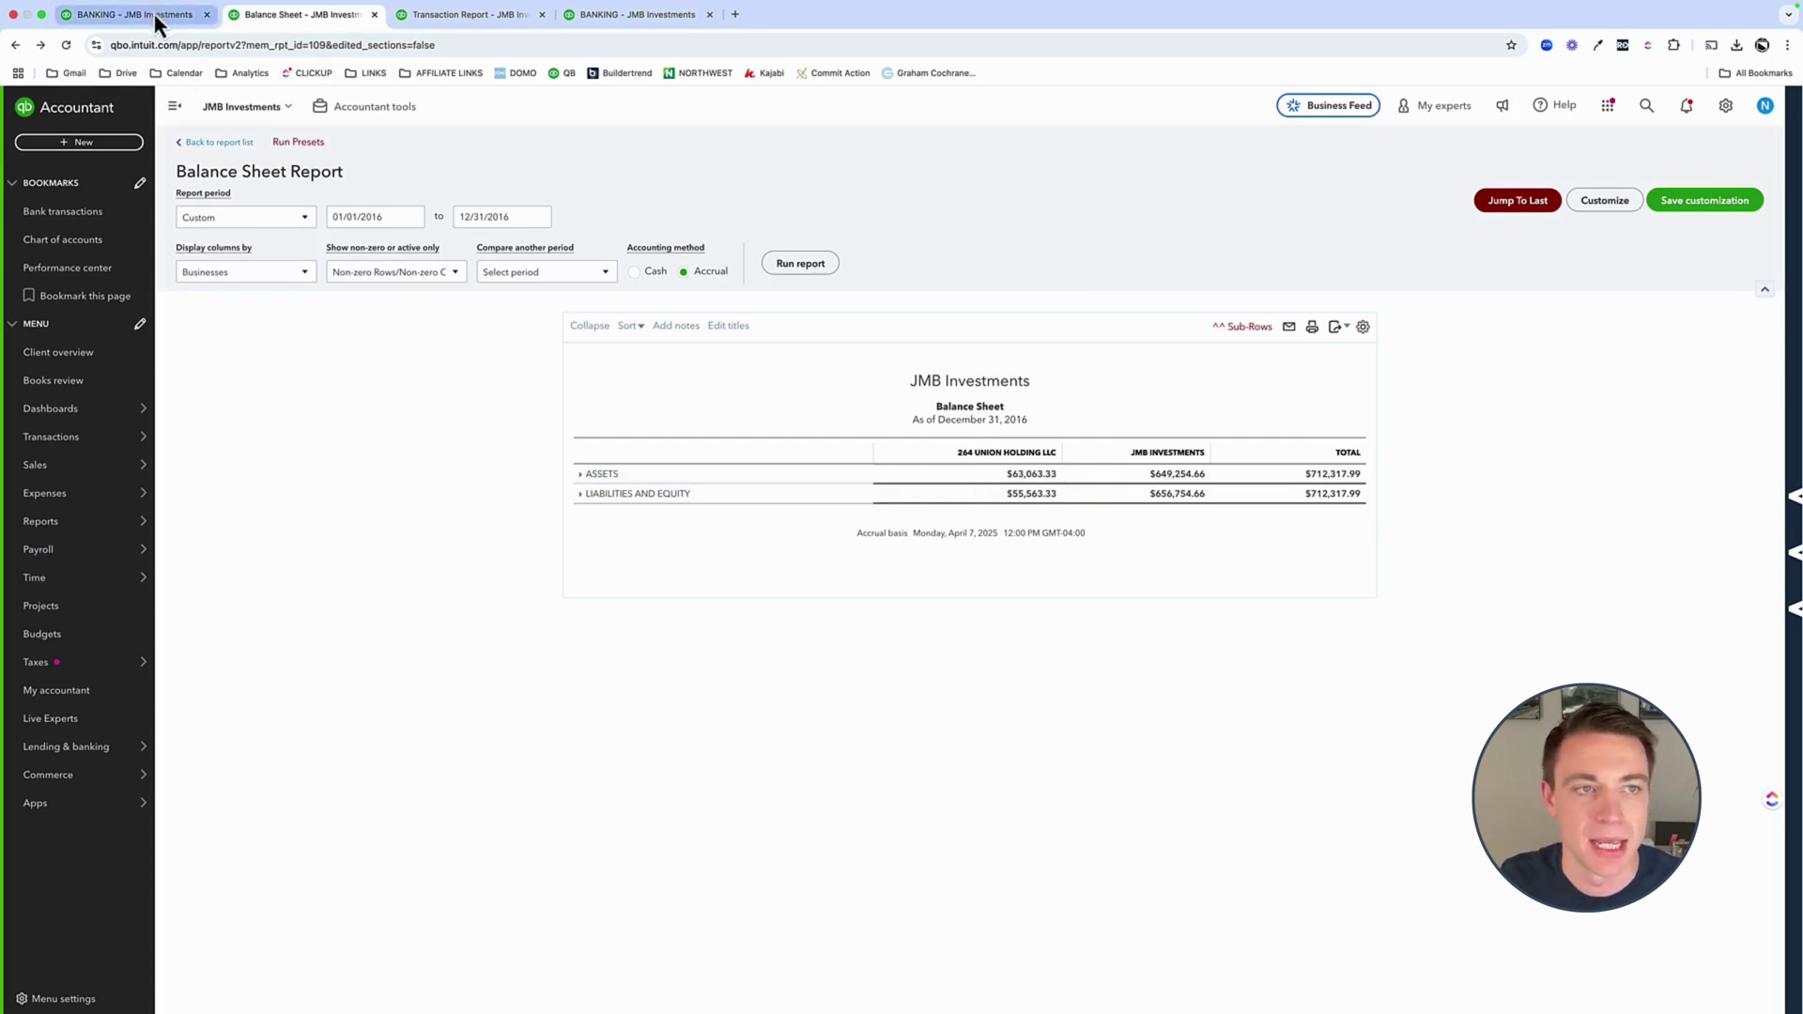
# - Run the Balance Sheet - 2016 - 264 UNION custom report and collapse its sections
pyautogui.moveTo(141, 526)
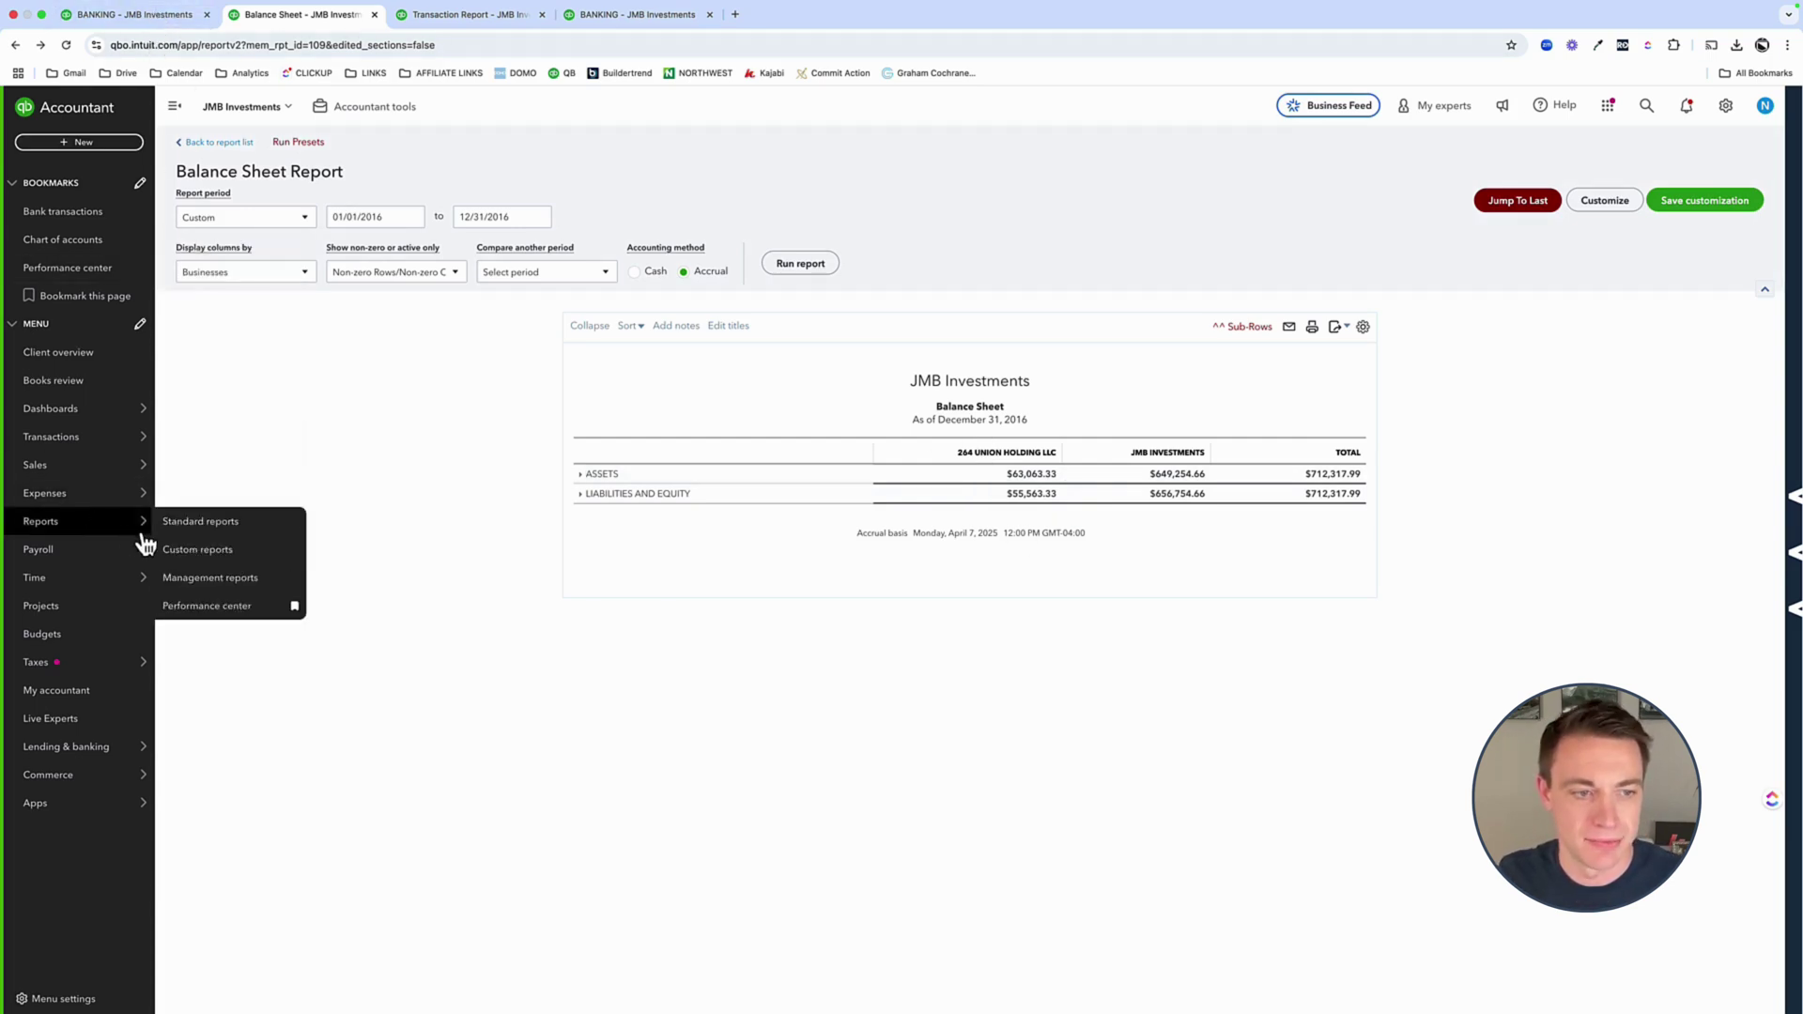
pyautogui.keyDown('super'); pyautogui.click(192, 556); pyautogui.keyUp('super')
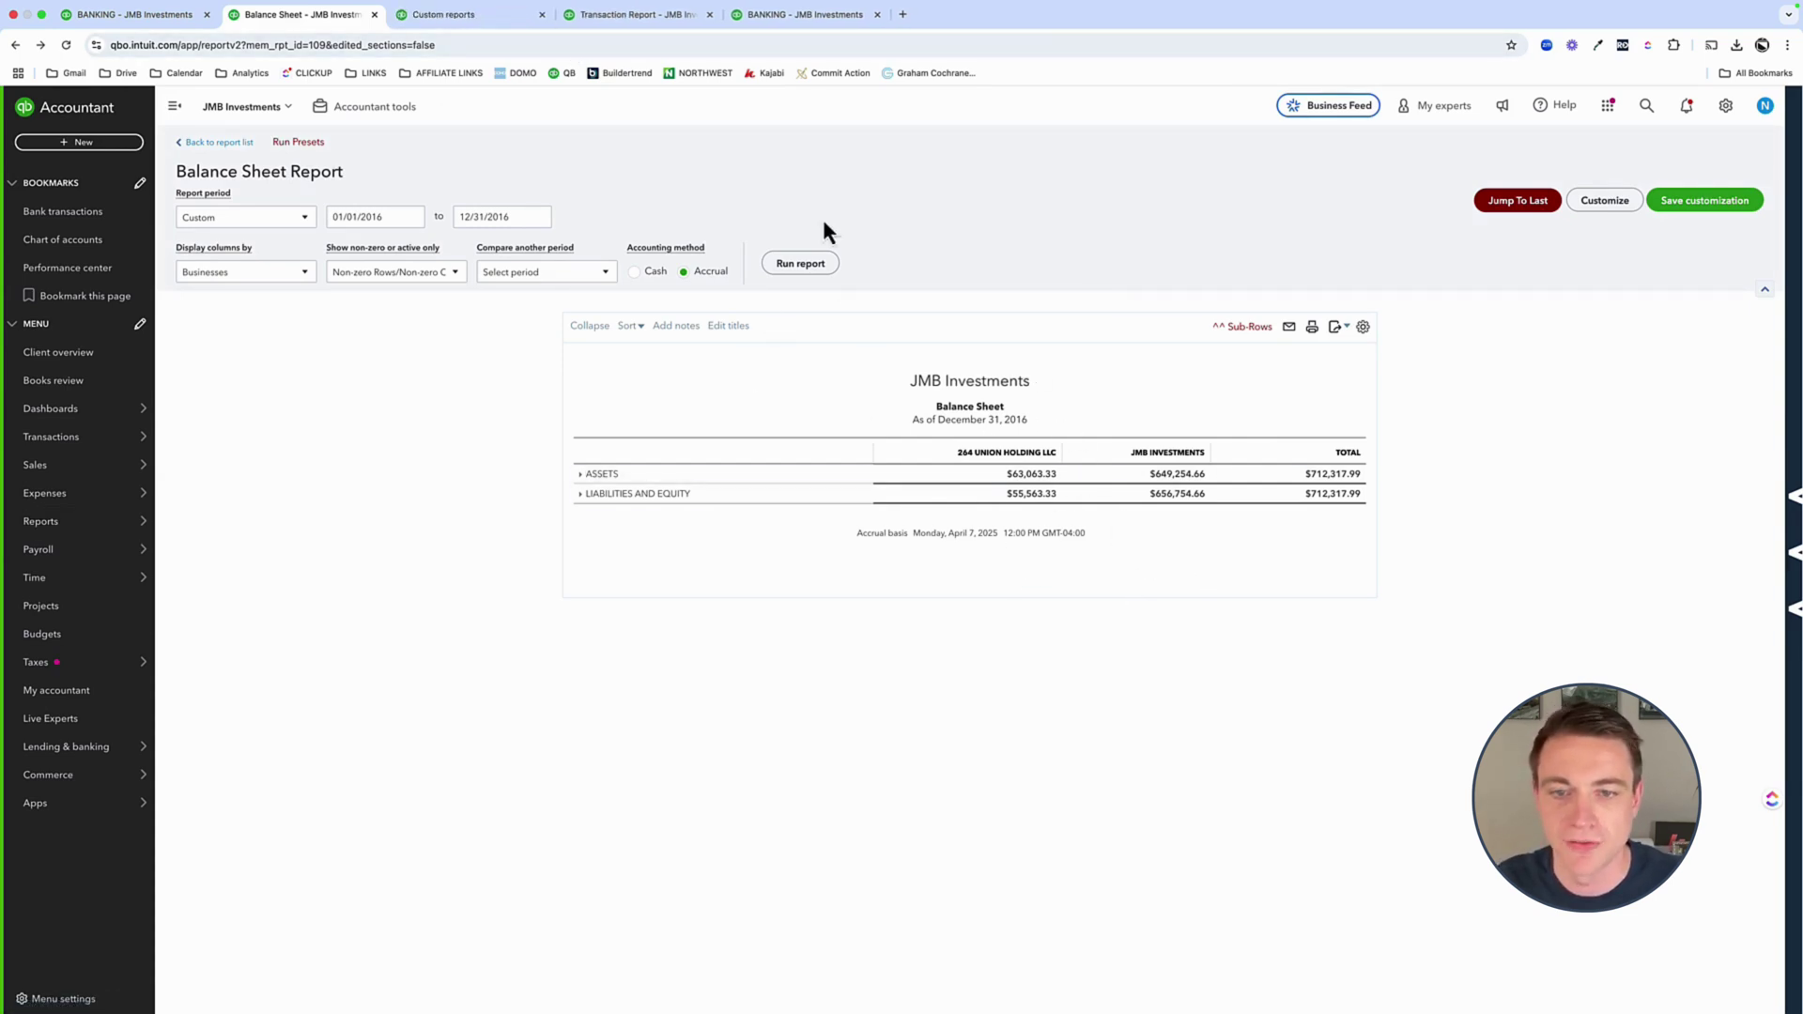
pyautogui.click(472, 20)
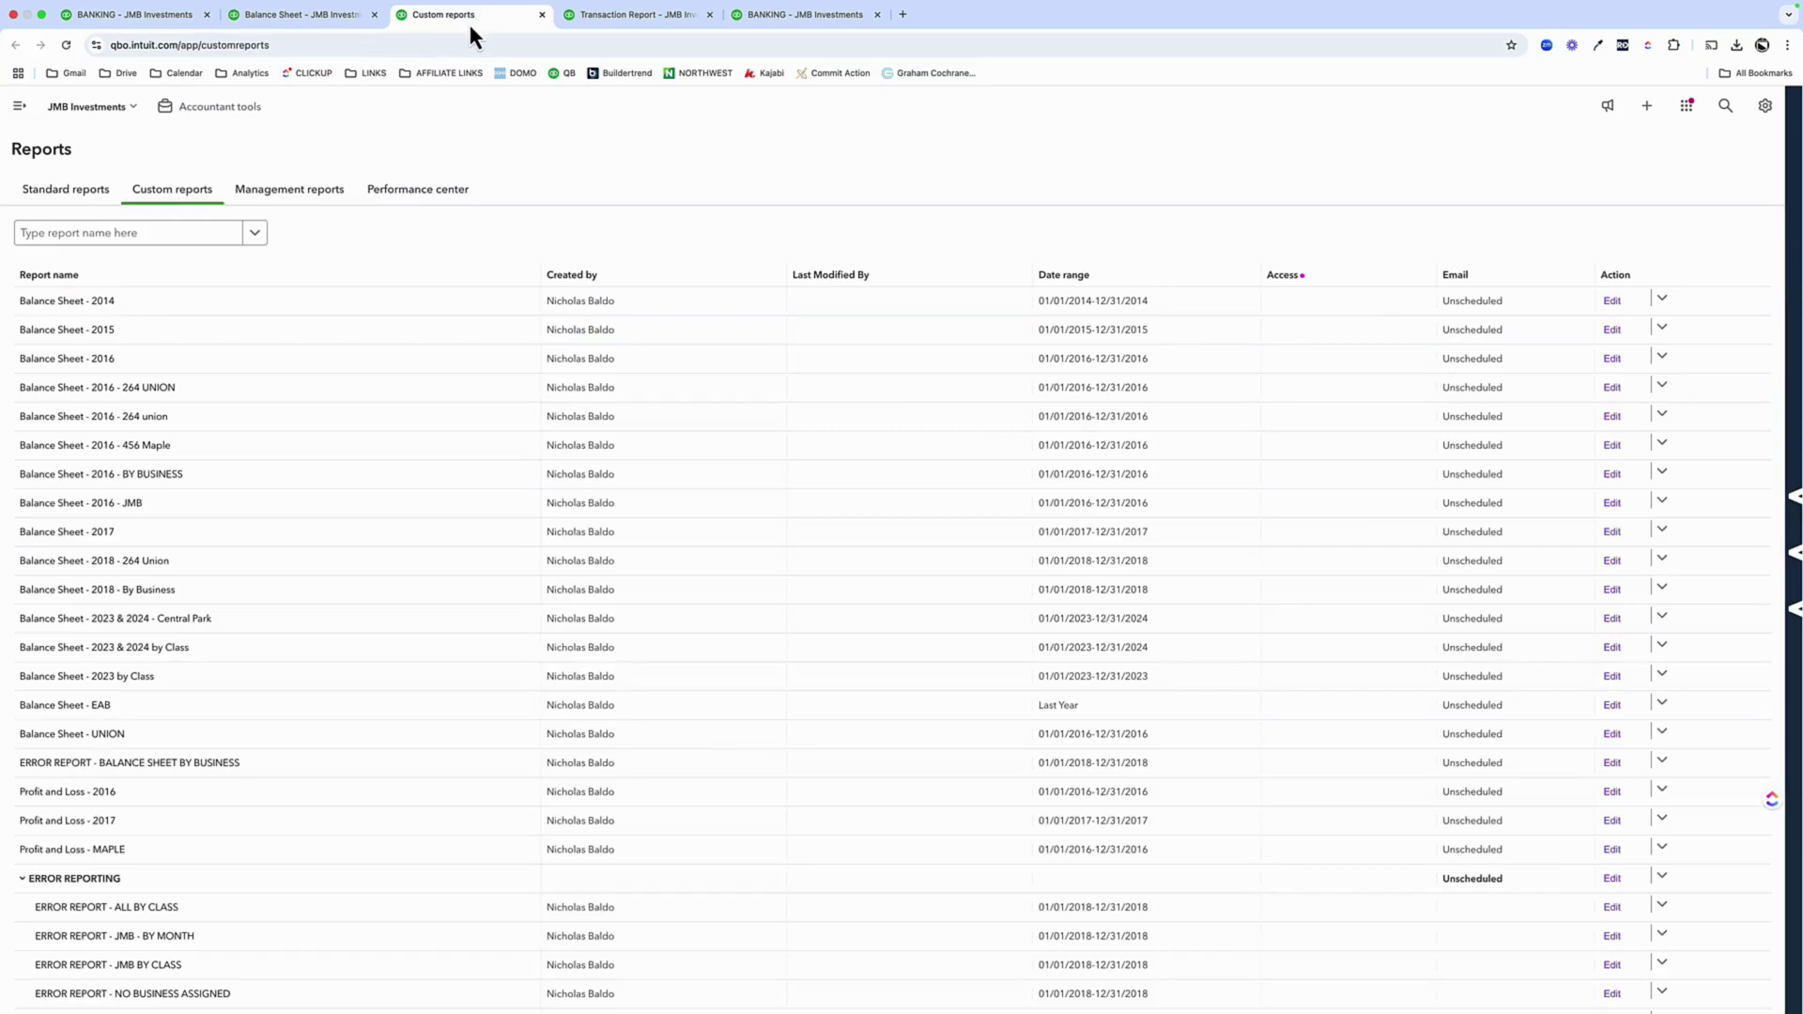
pyautogui.click(141, 388)
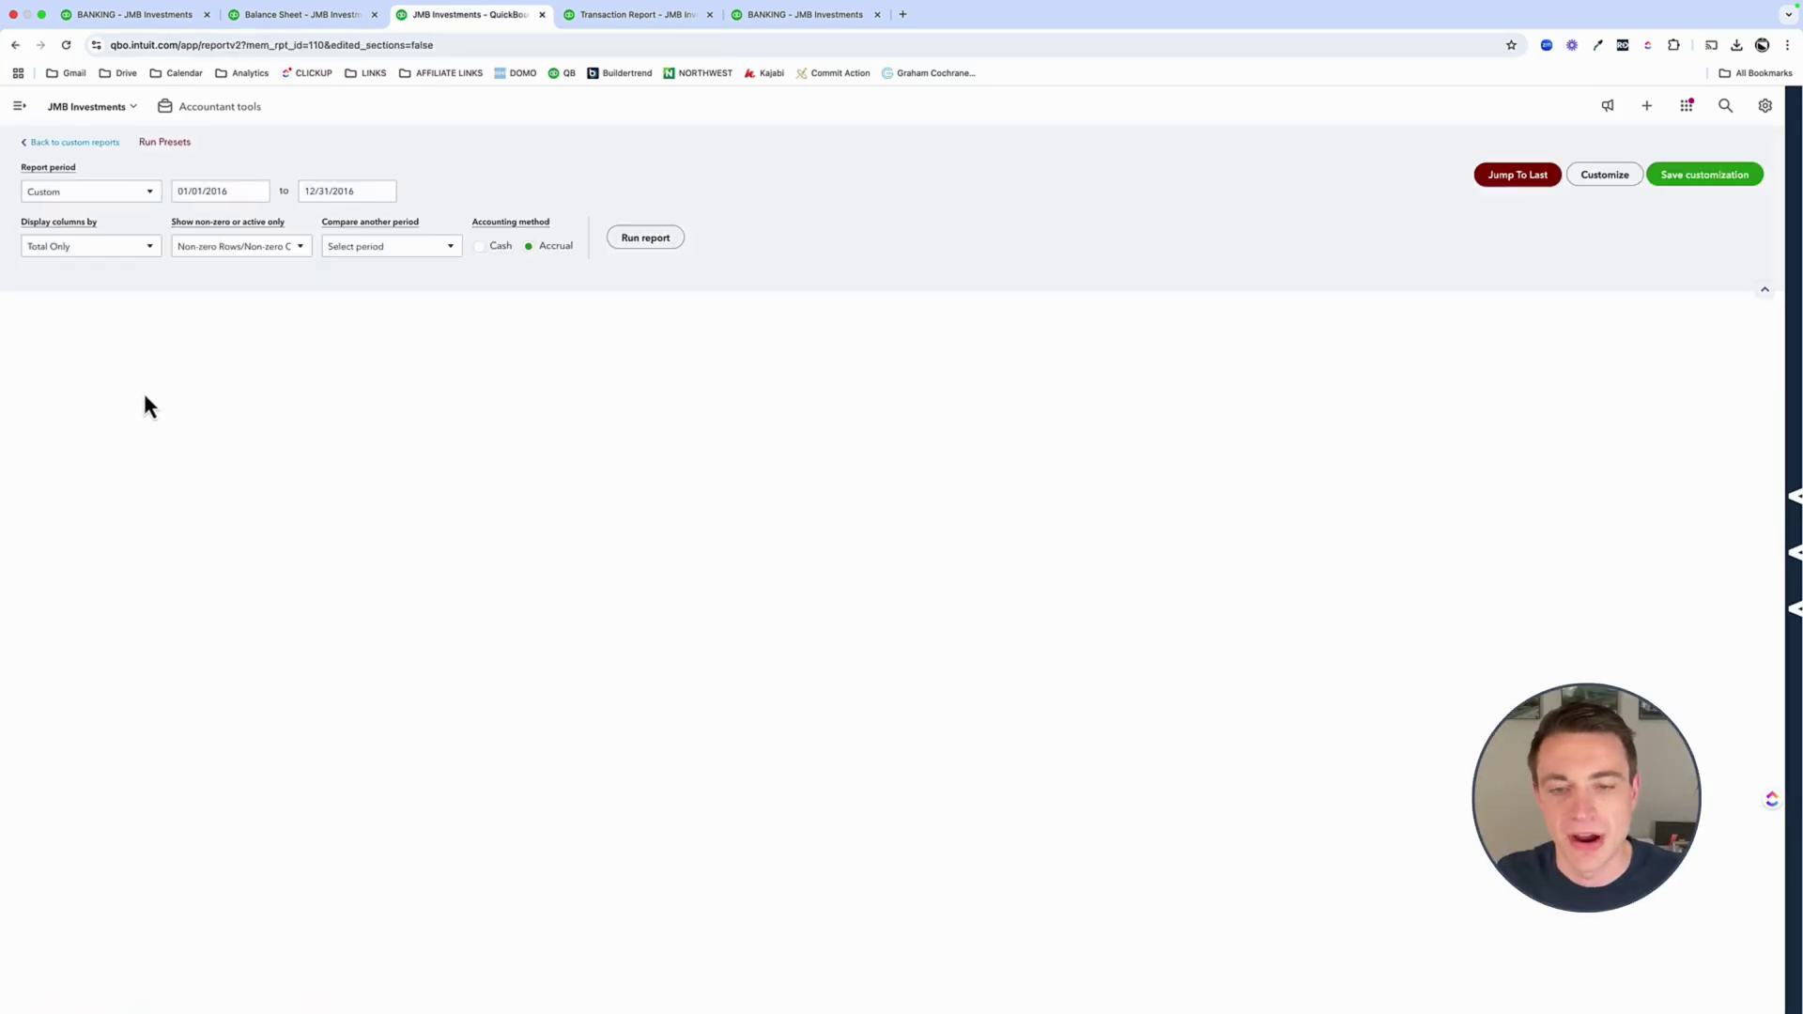
pyautogui.click(470, 495)
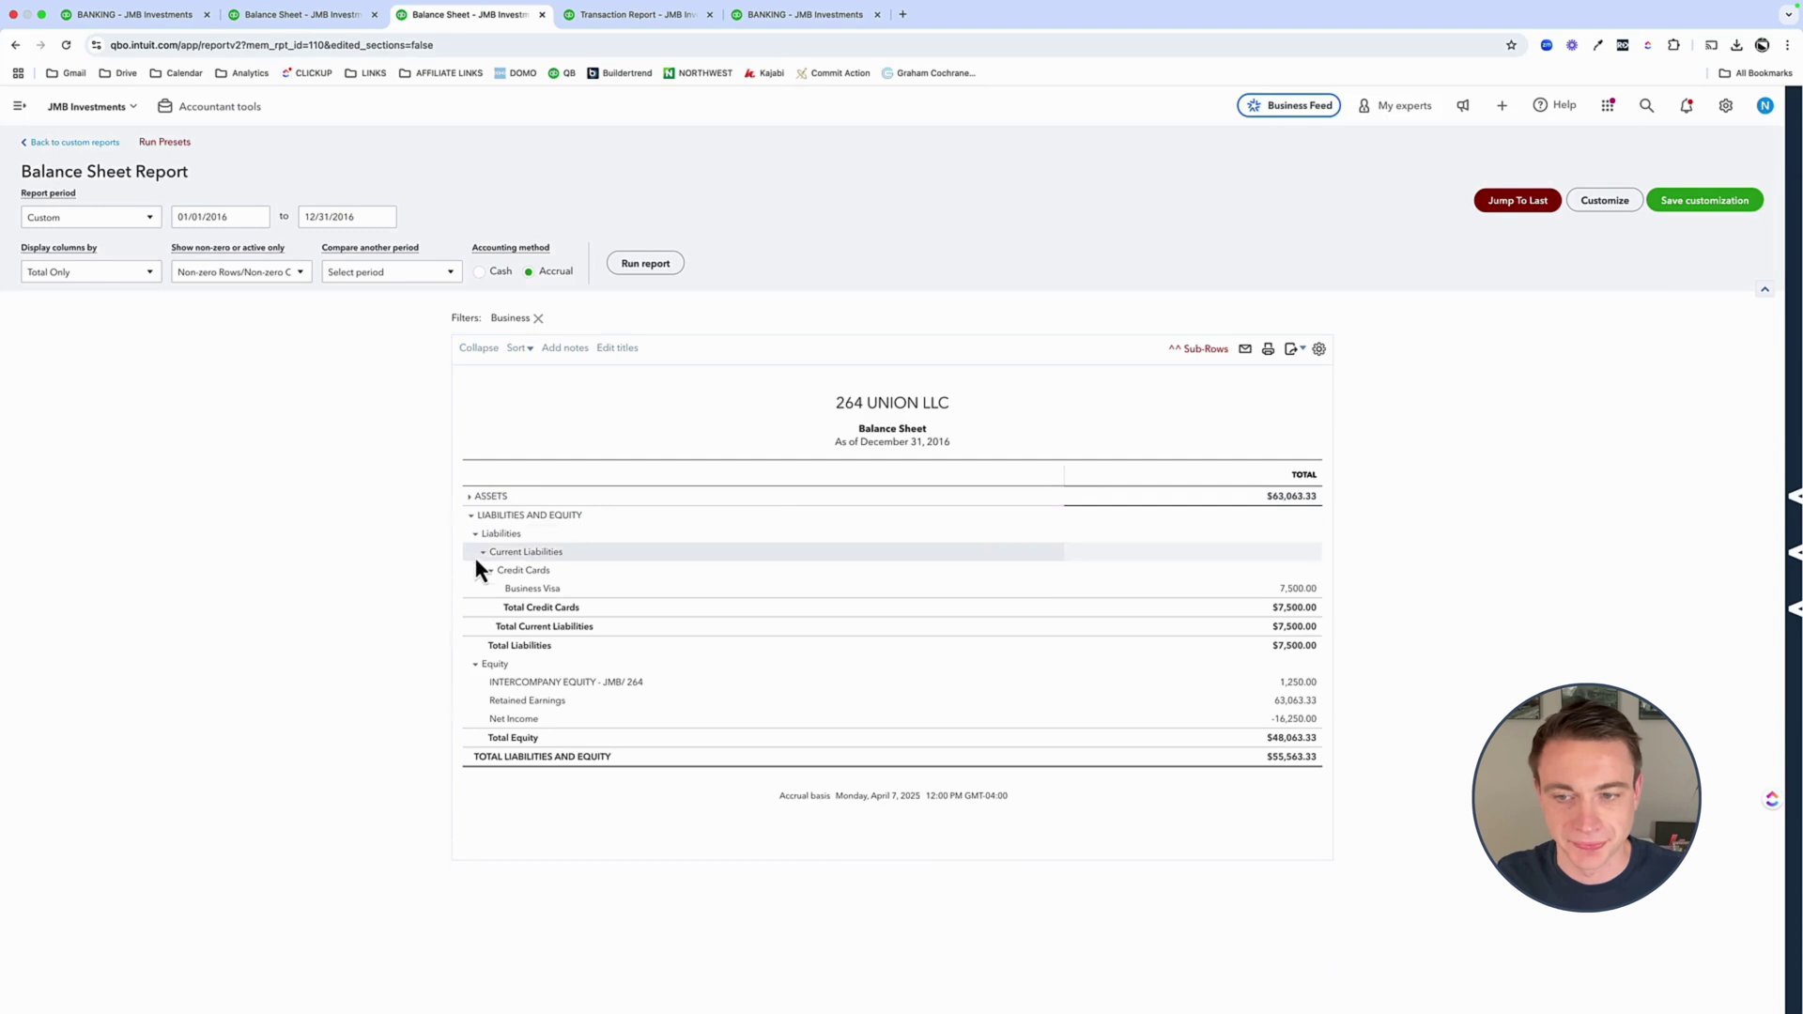
pyautogui.click(473, 533)
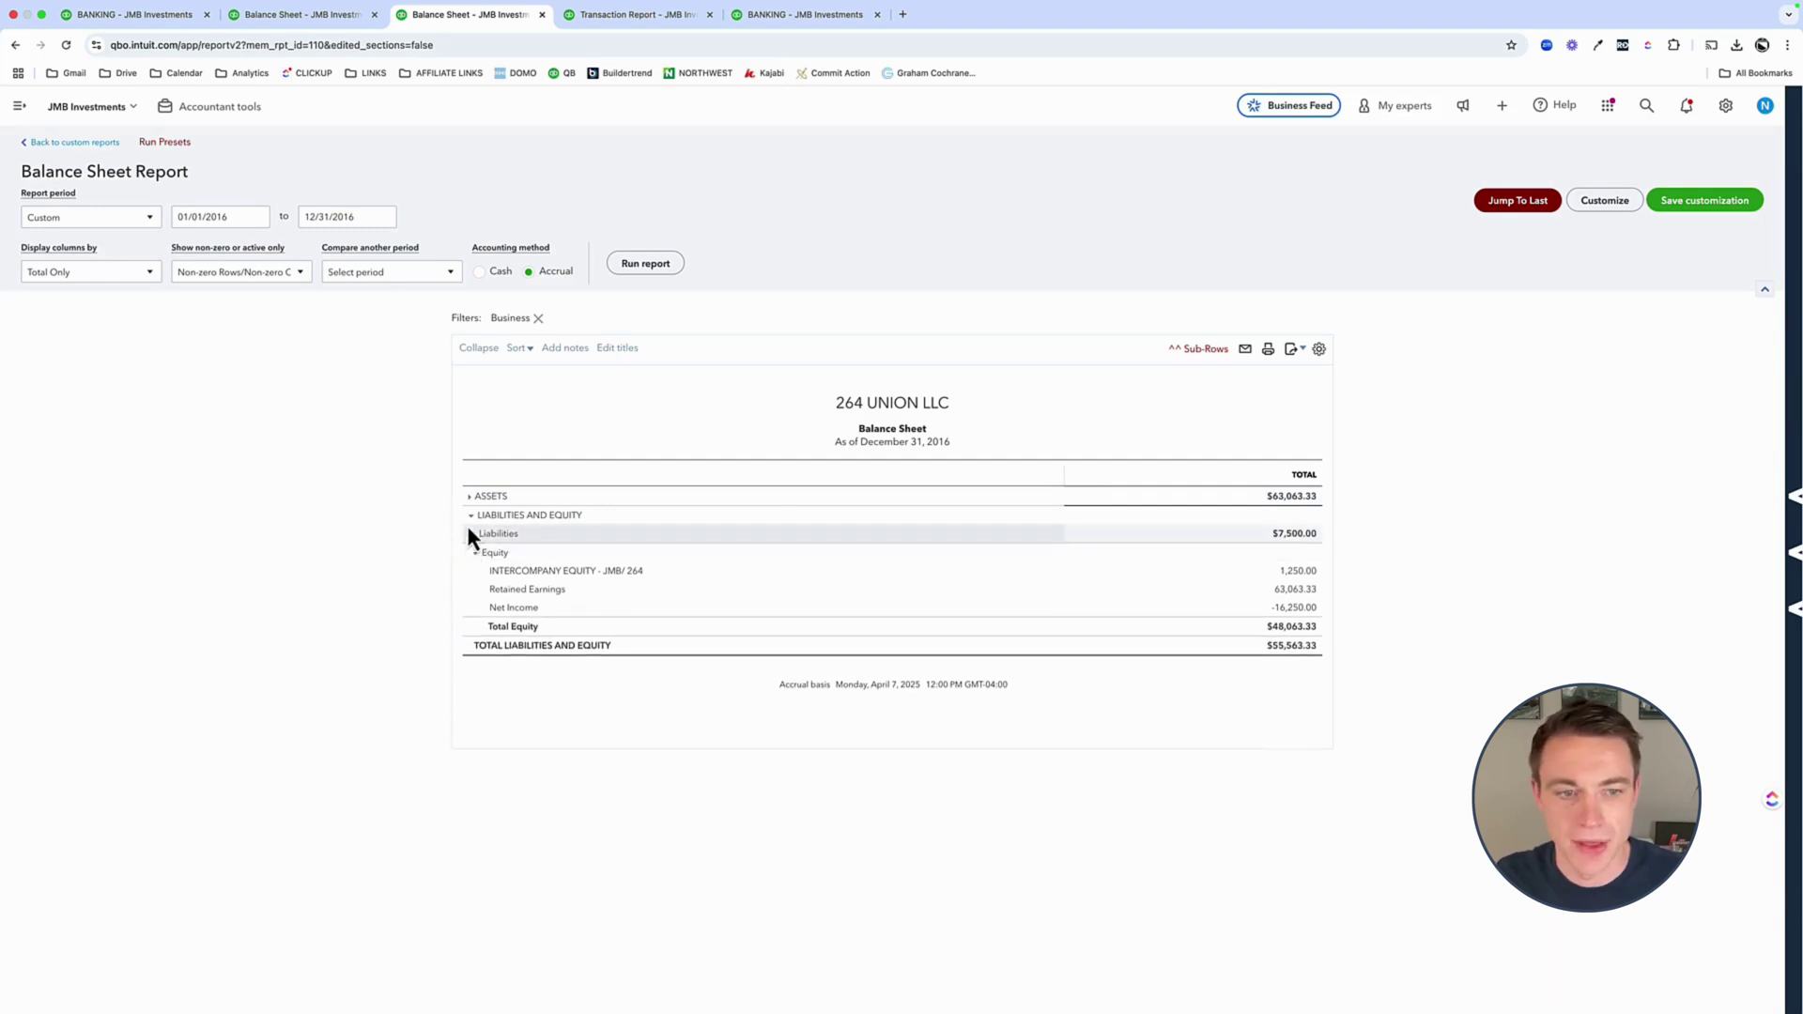
pyautogui.click(469, 516)
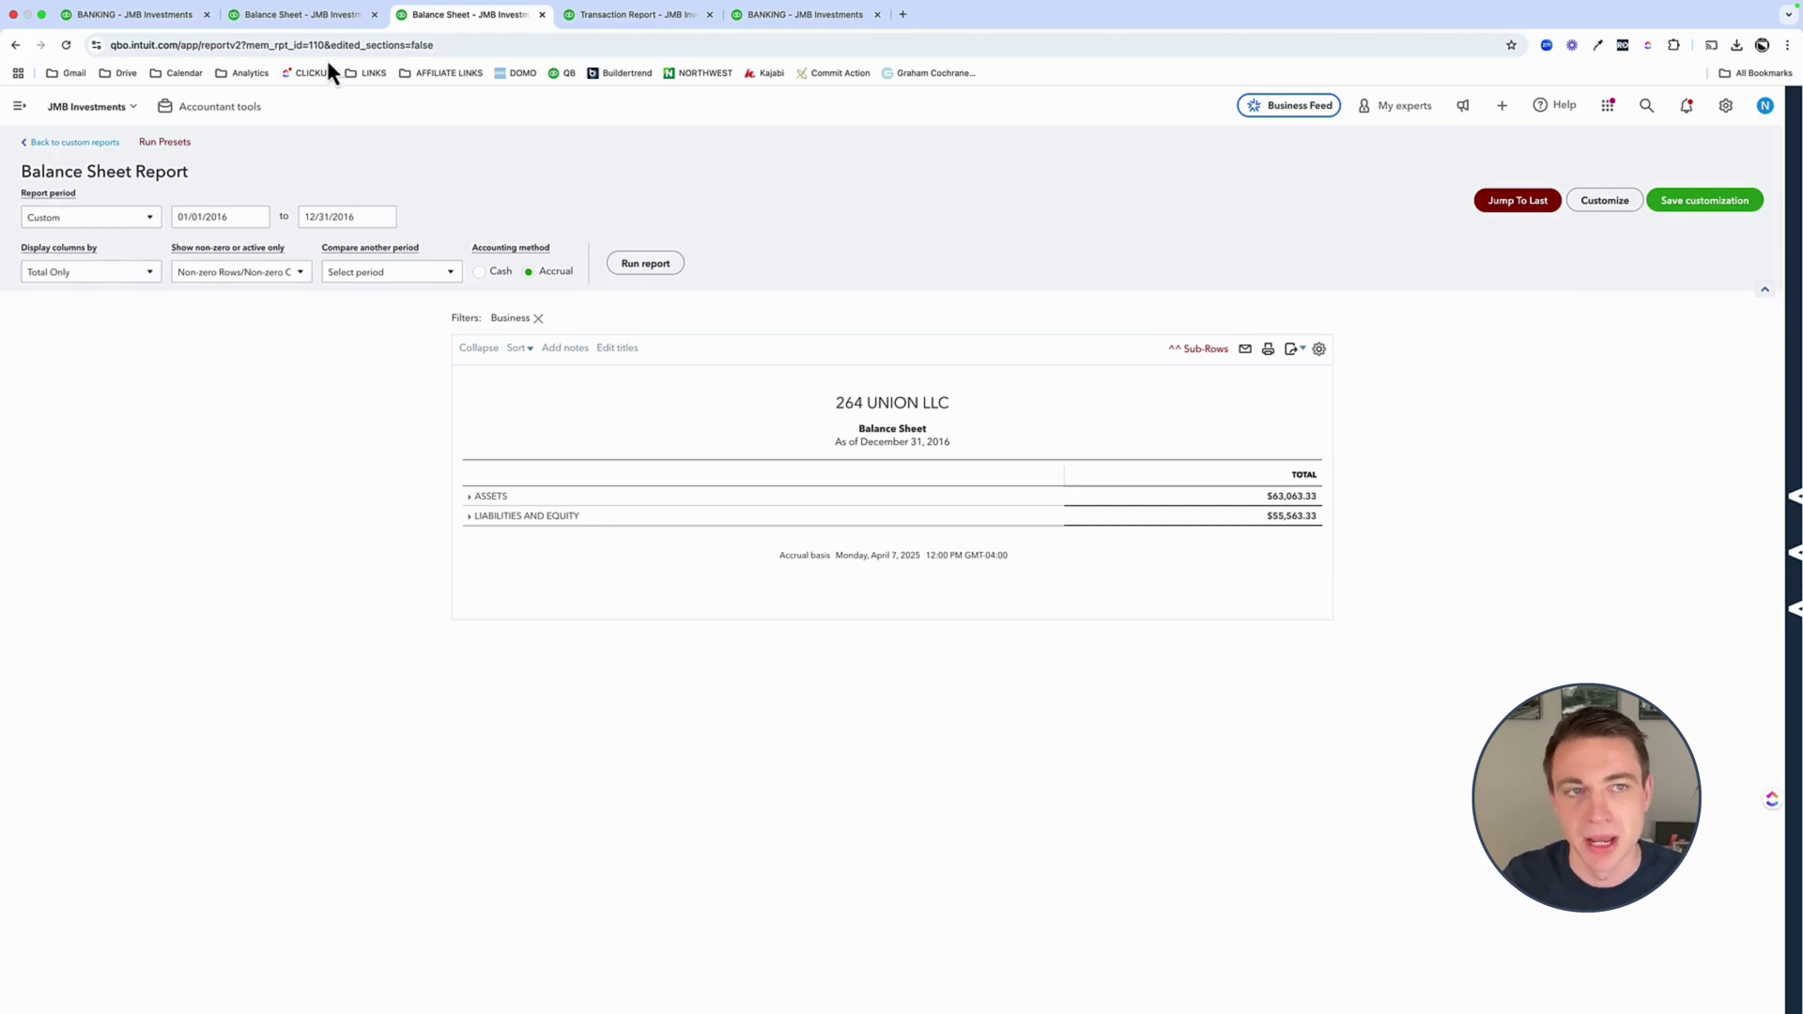
# - On the by-business balance sheet, expand Liabilities and Equity and drill into JMB's 12,500.00 Business Visa
pyautogui.click(340, 25)
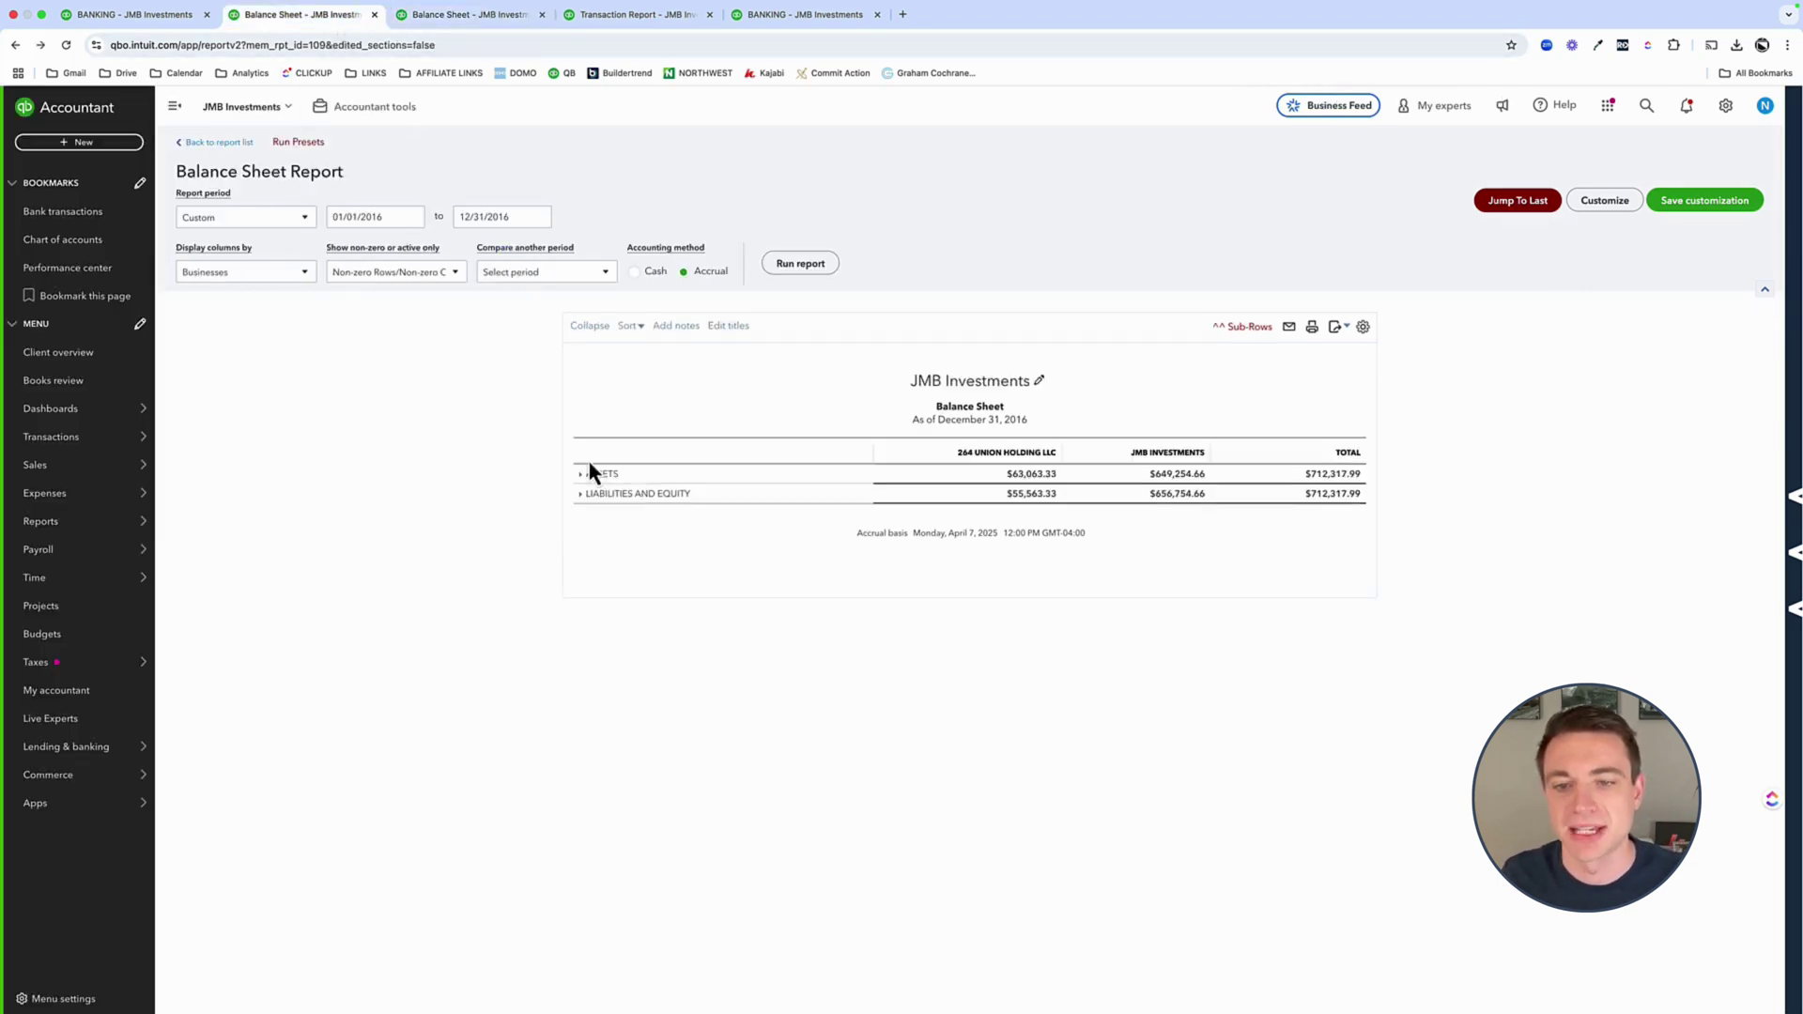
pyautogui.click(582, 494)
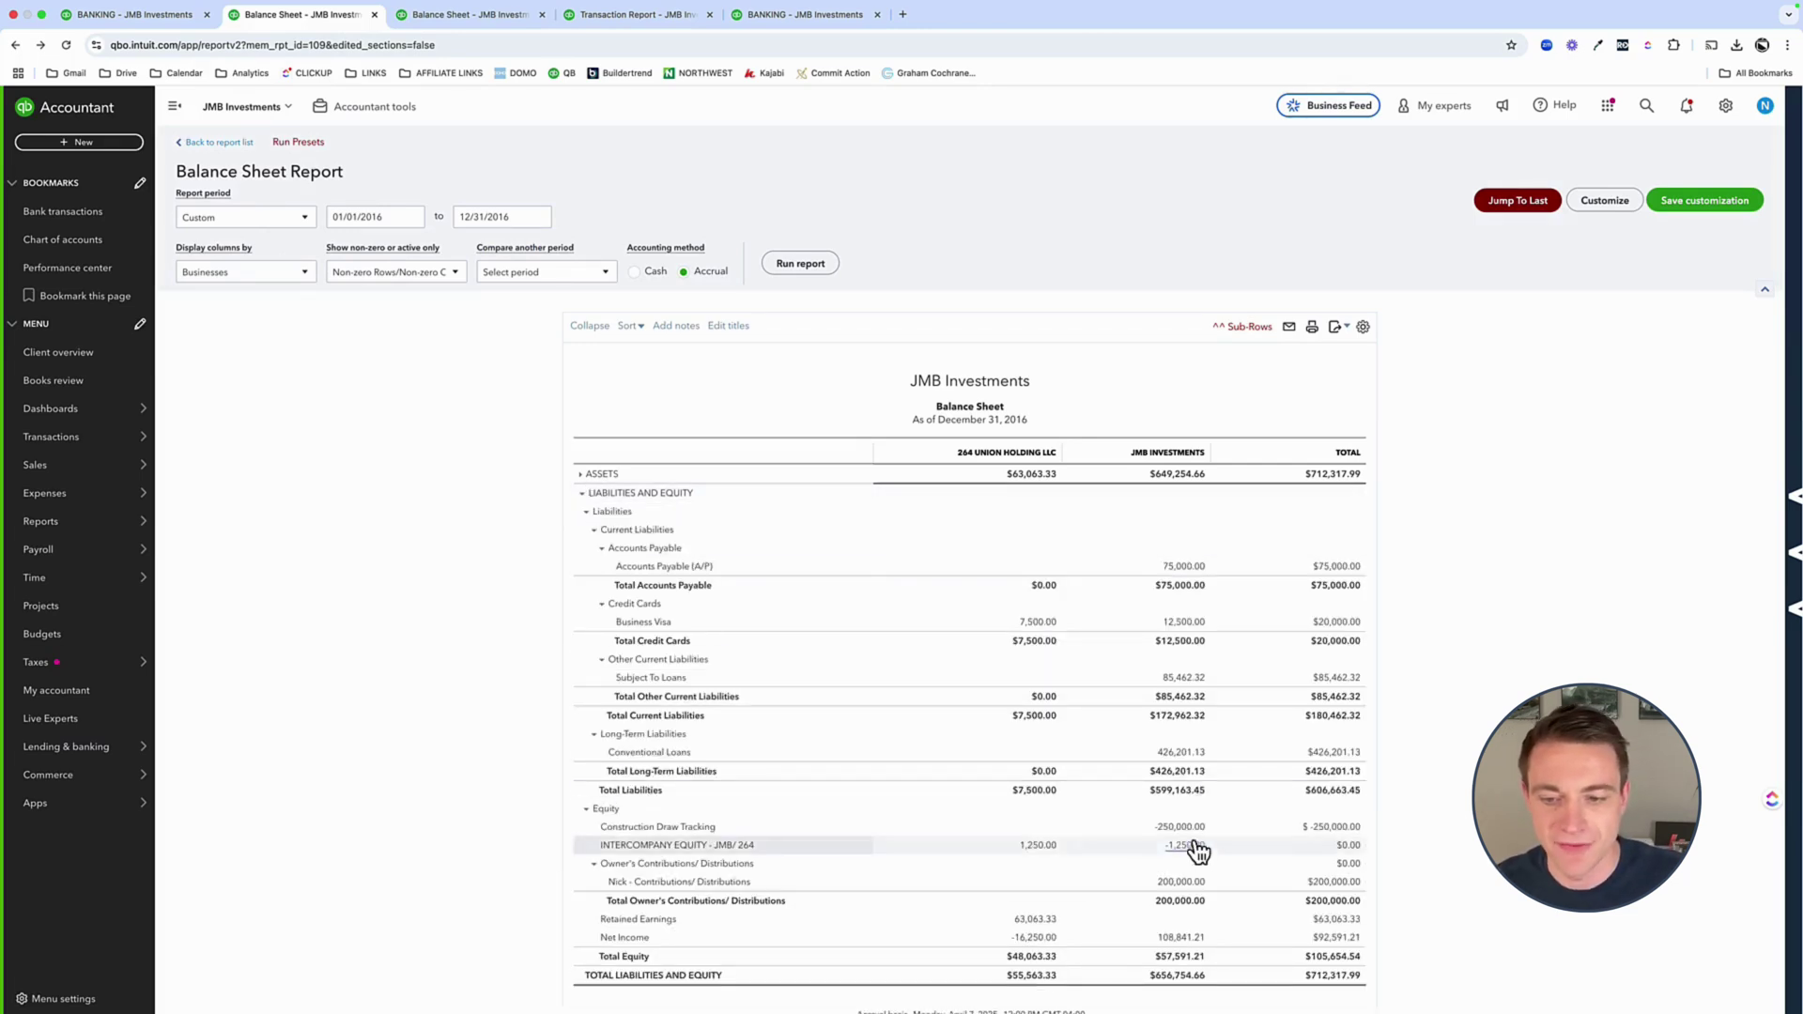
pyautogui.scroll(-2, 1174, 830)
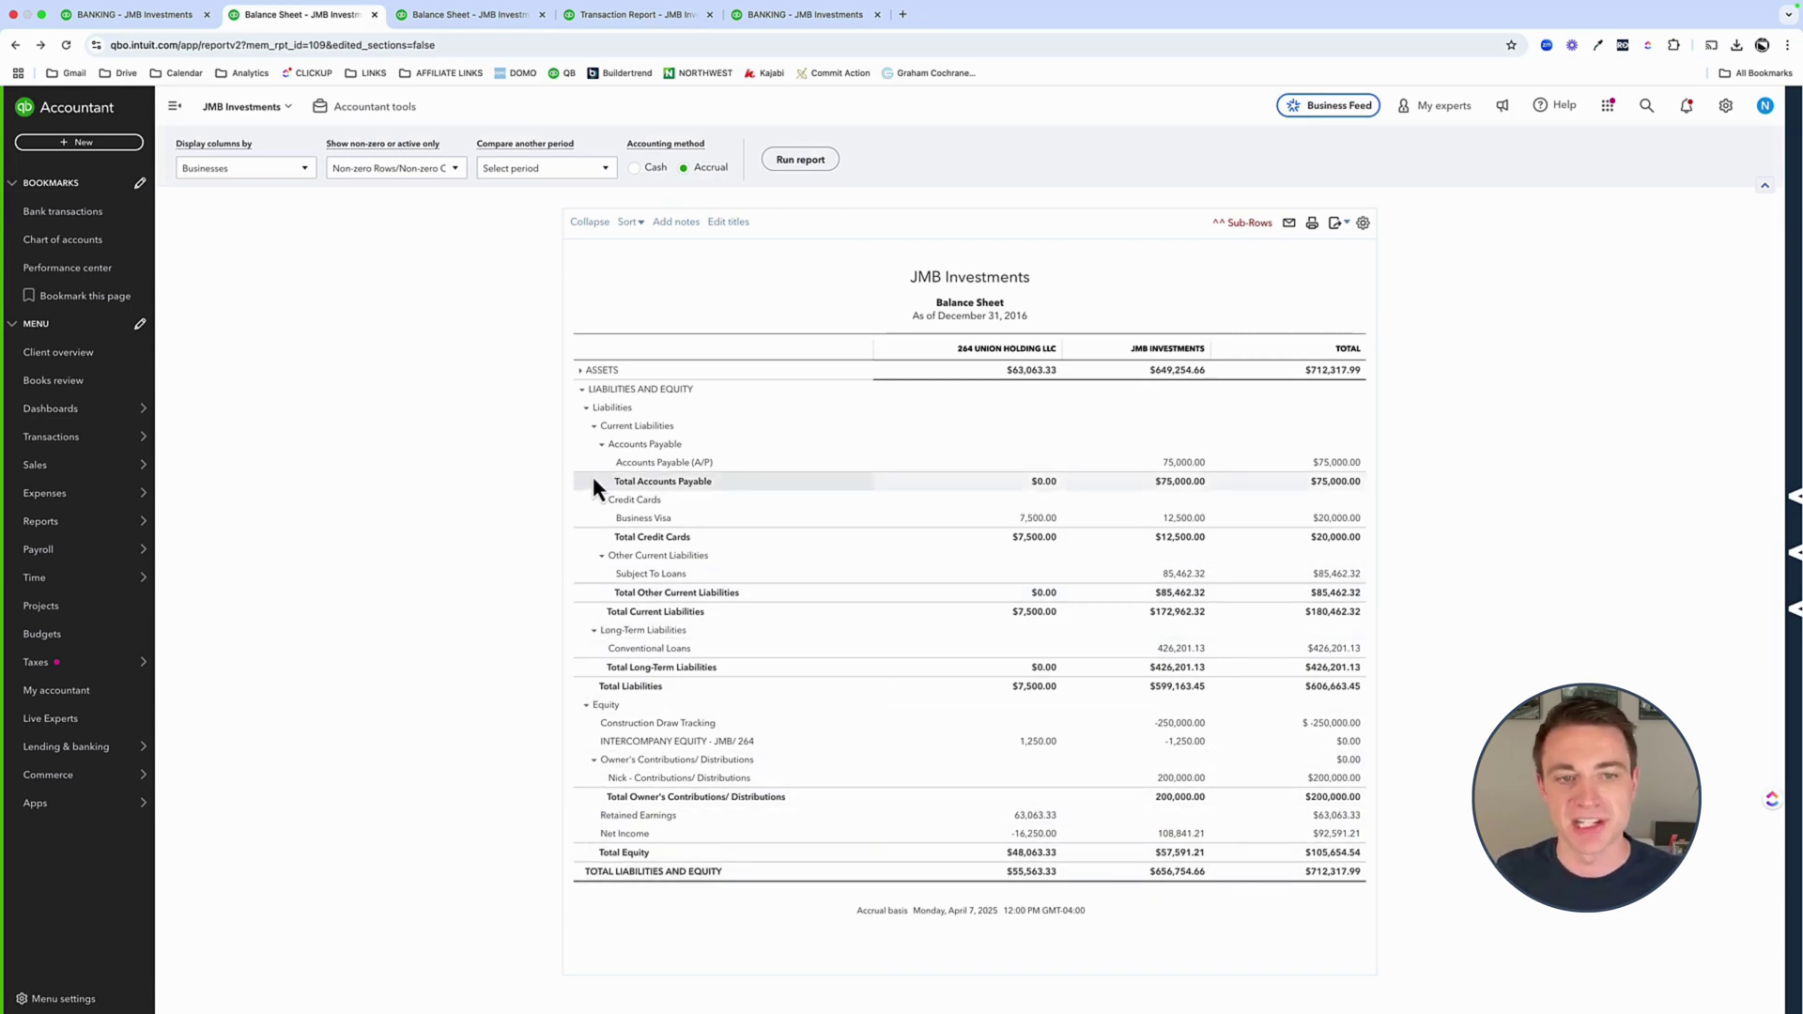
pyautogui.click(1200, 522)
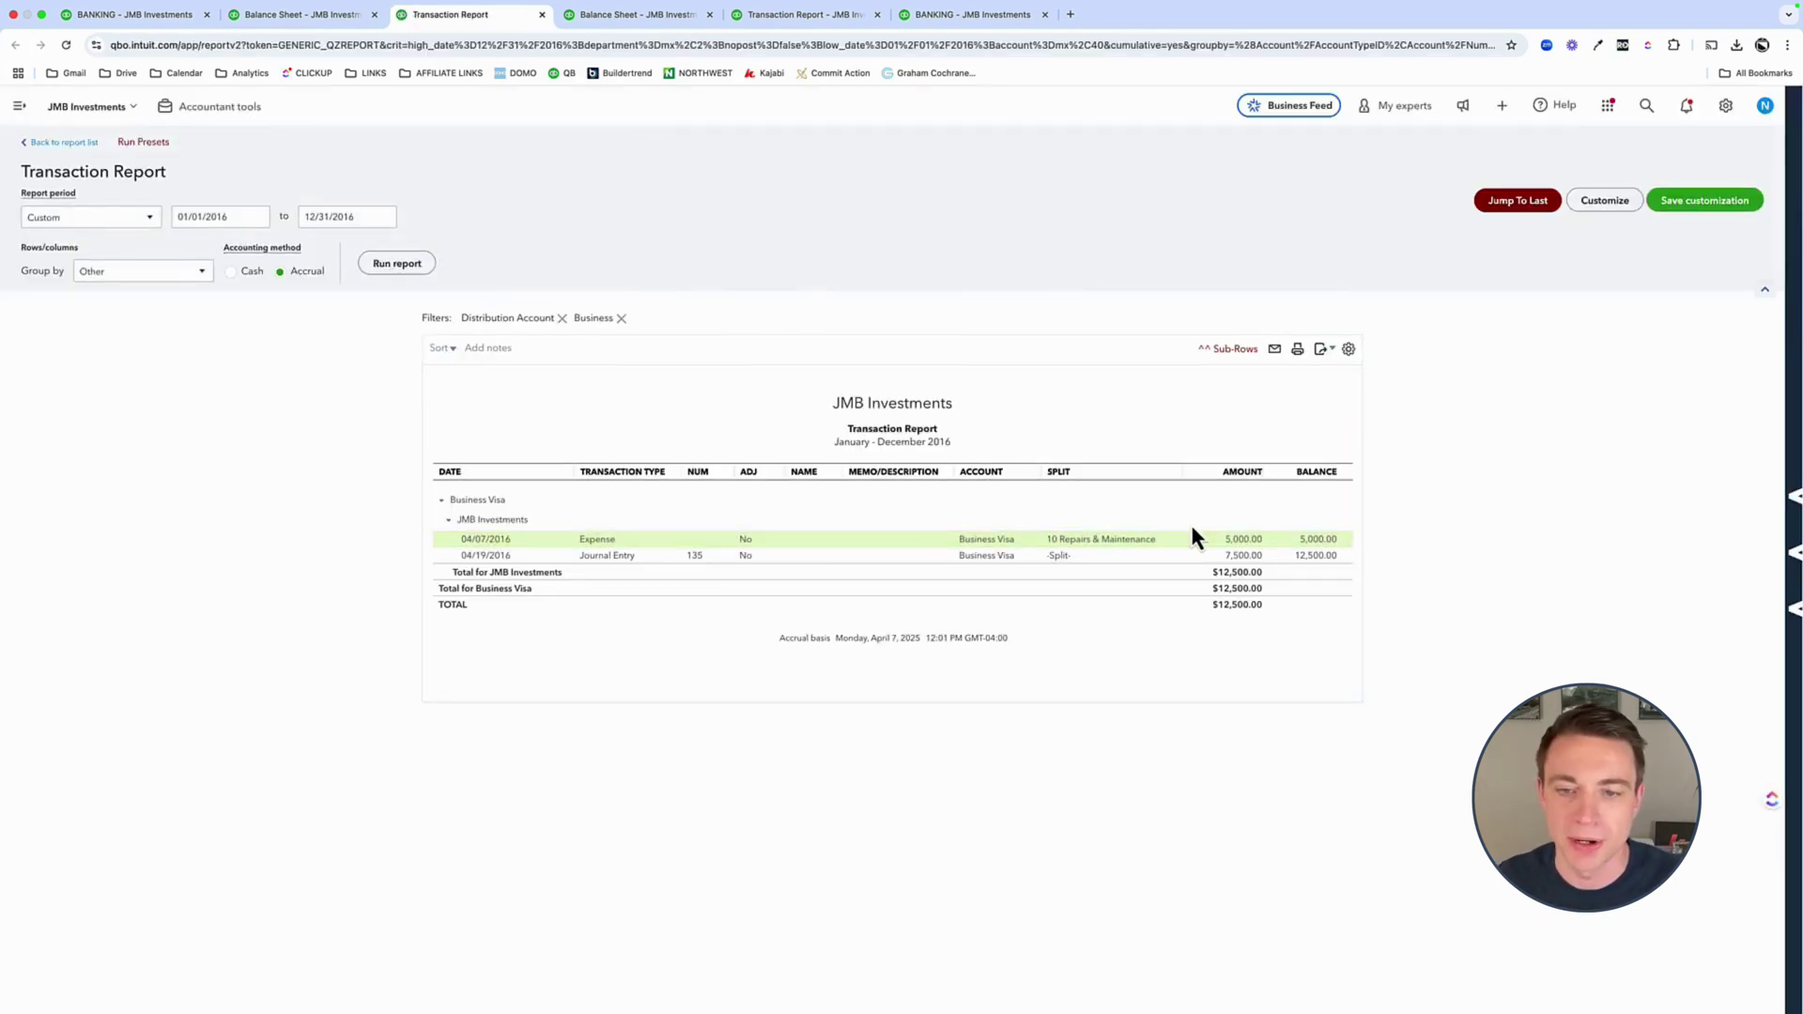
# - Delete the 7,500.00 journal entry, close its tab and return to the balance sheet
pyautogui.click(1233, 559)
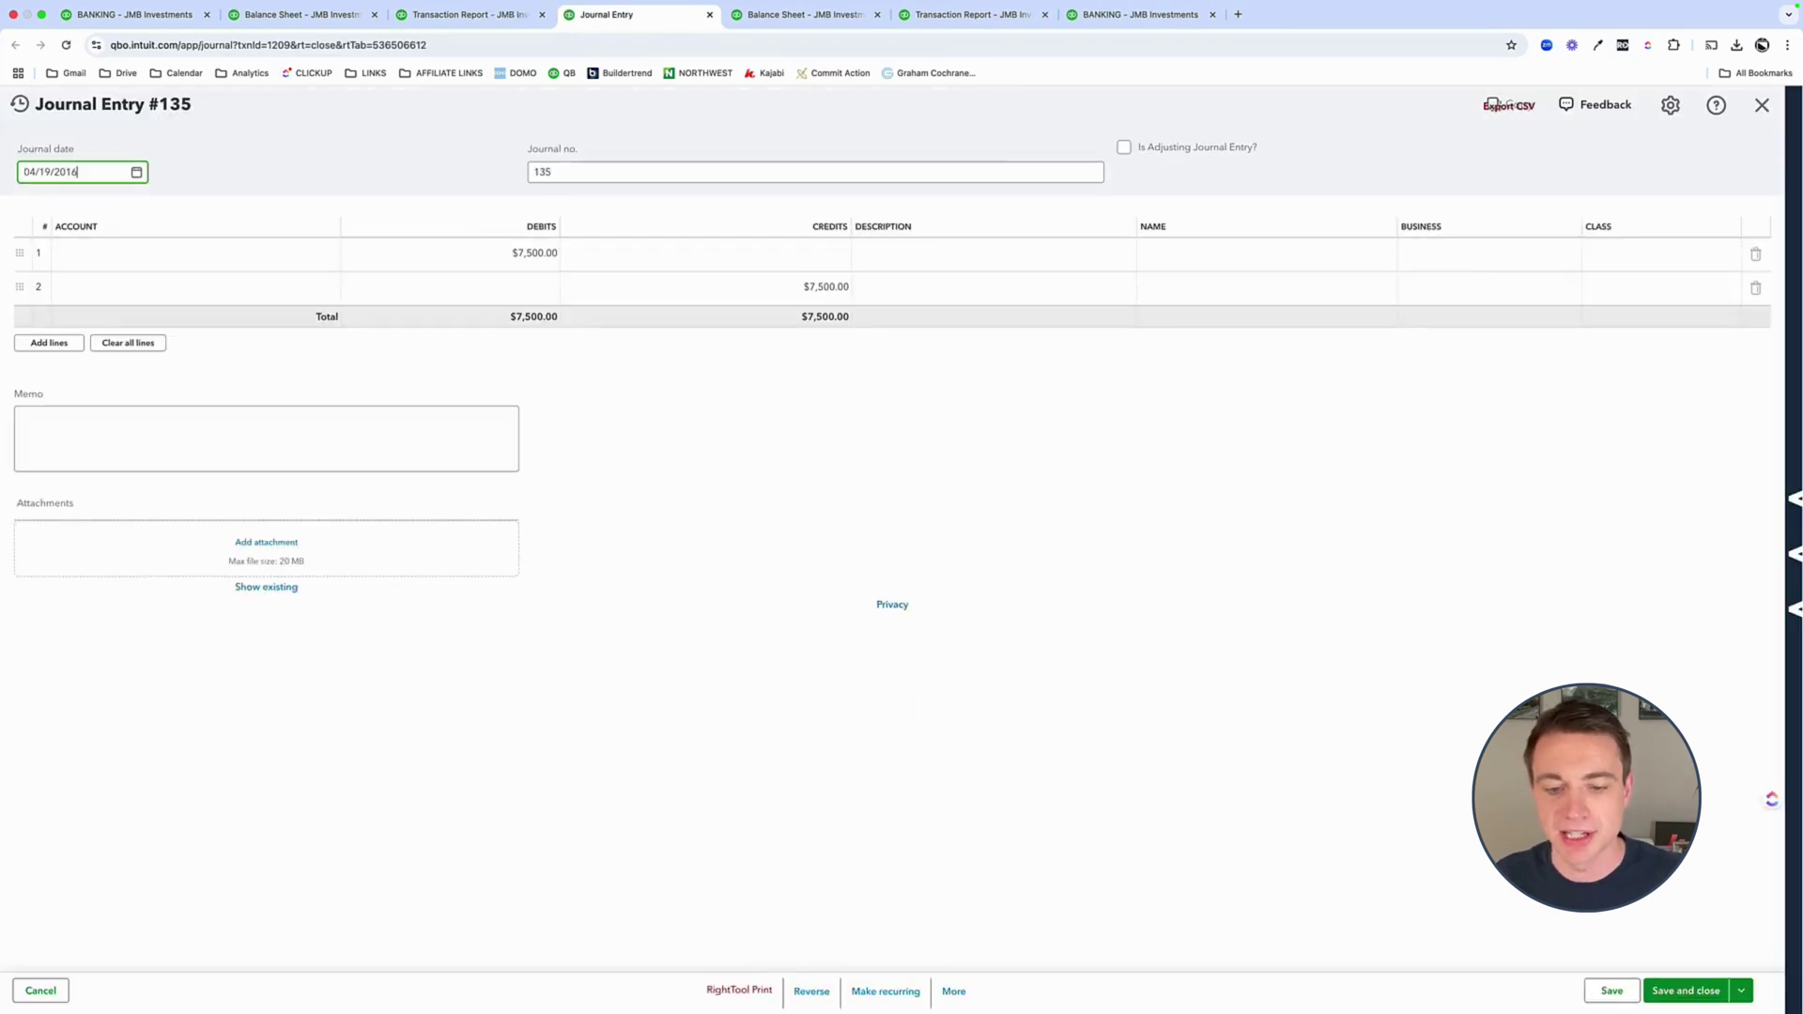
pyautogui.click(953, 991)
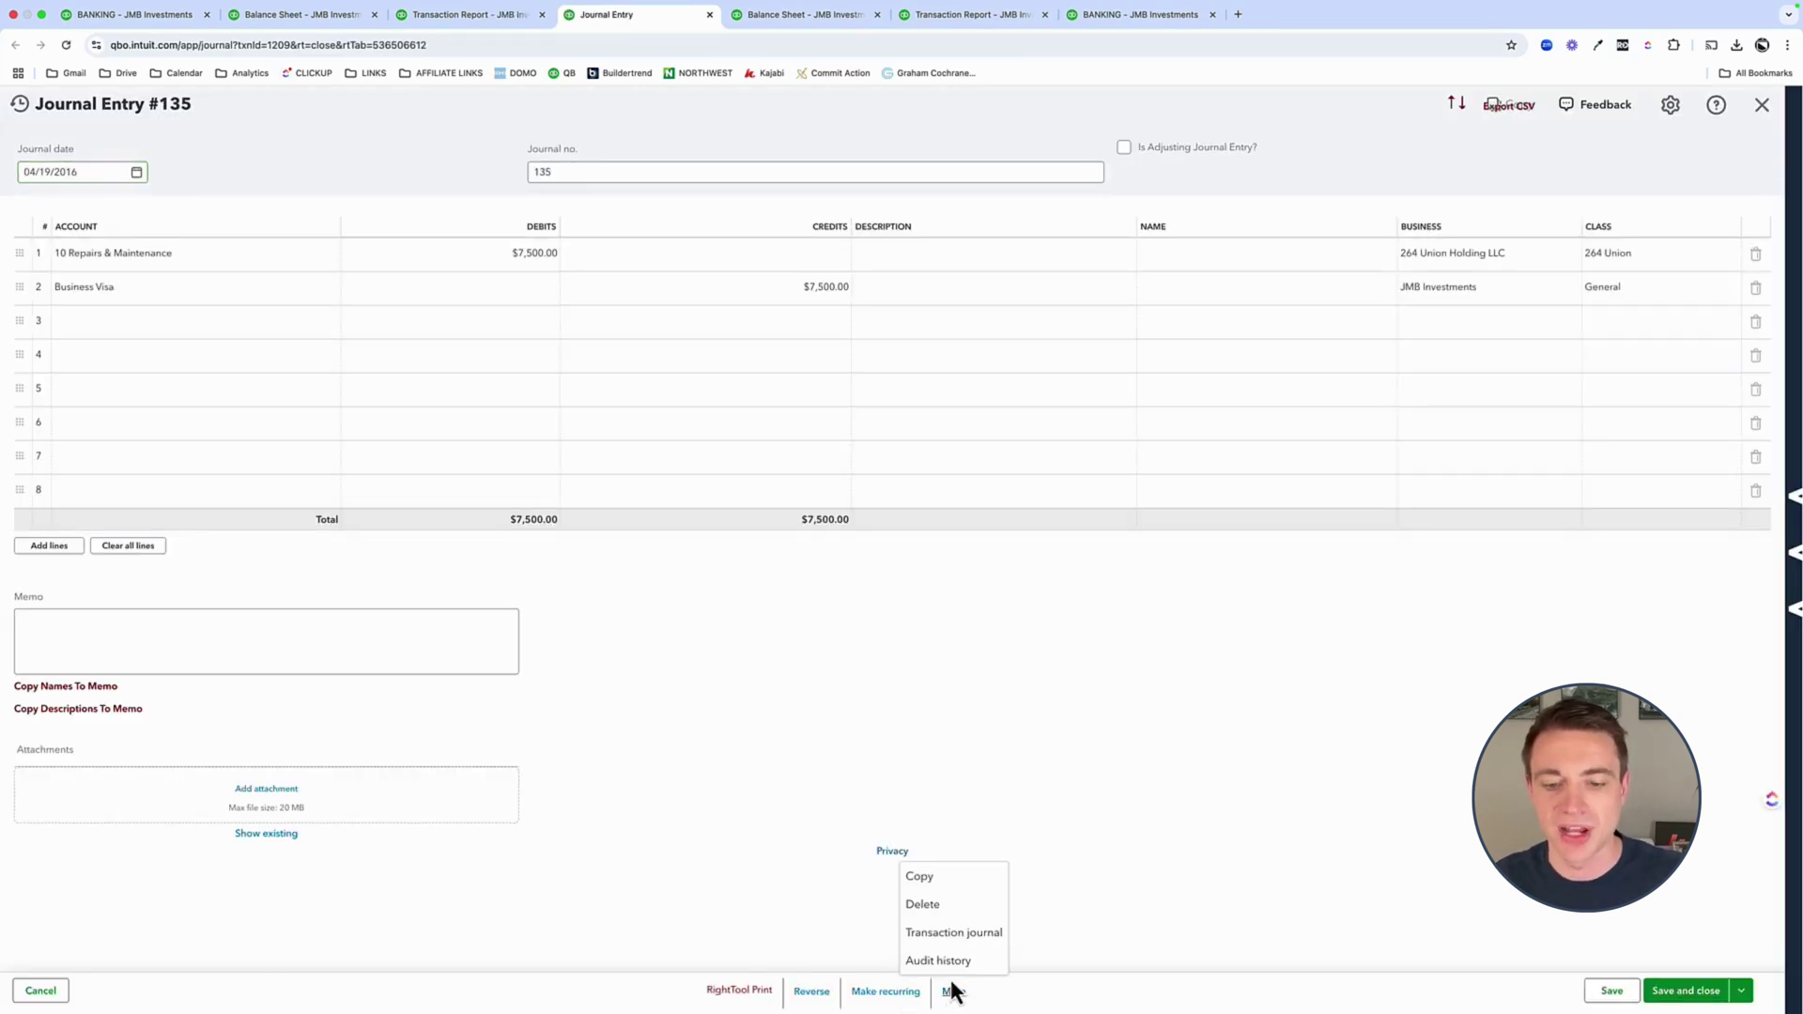
pyautogui.click(950, 904)
pyautogui.click(964, 608)
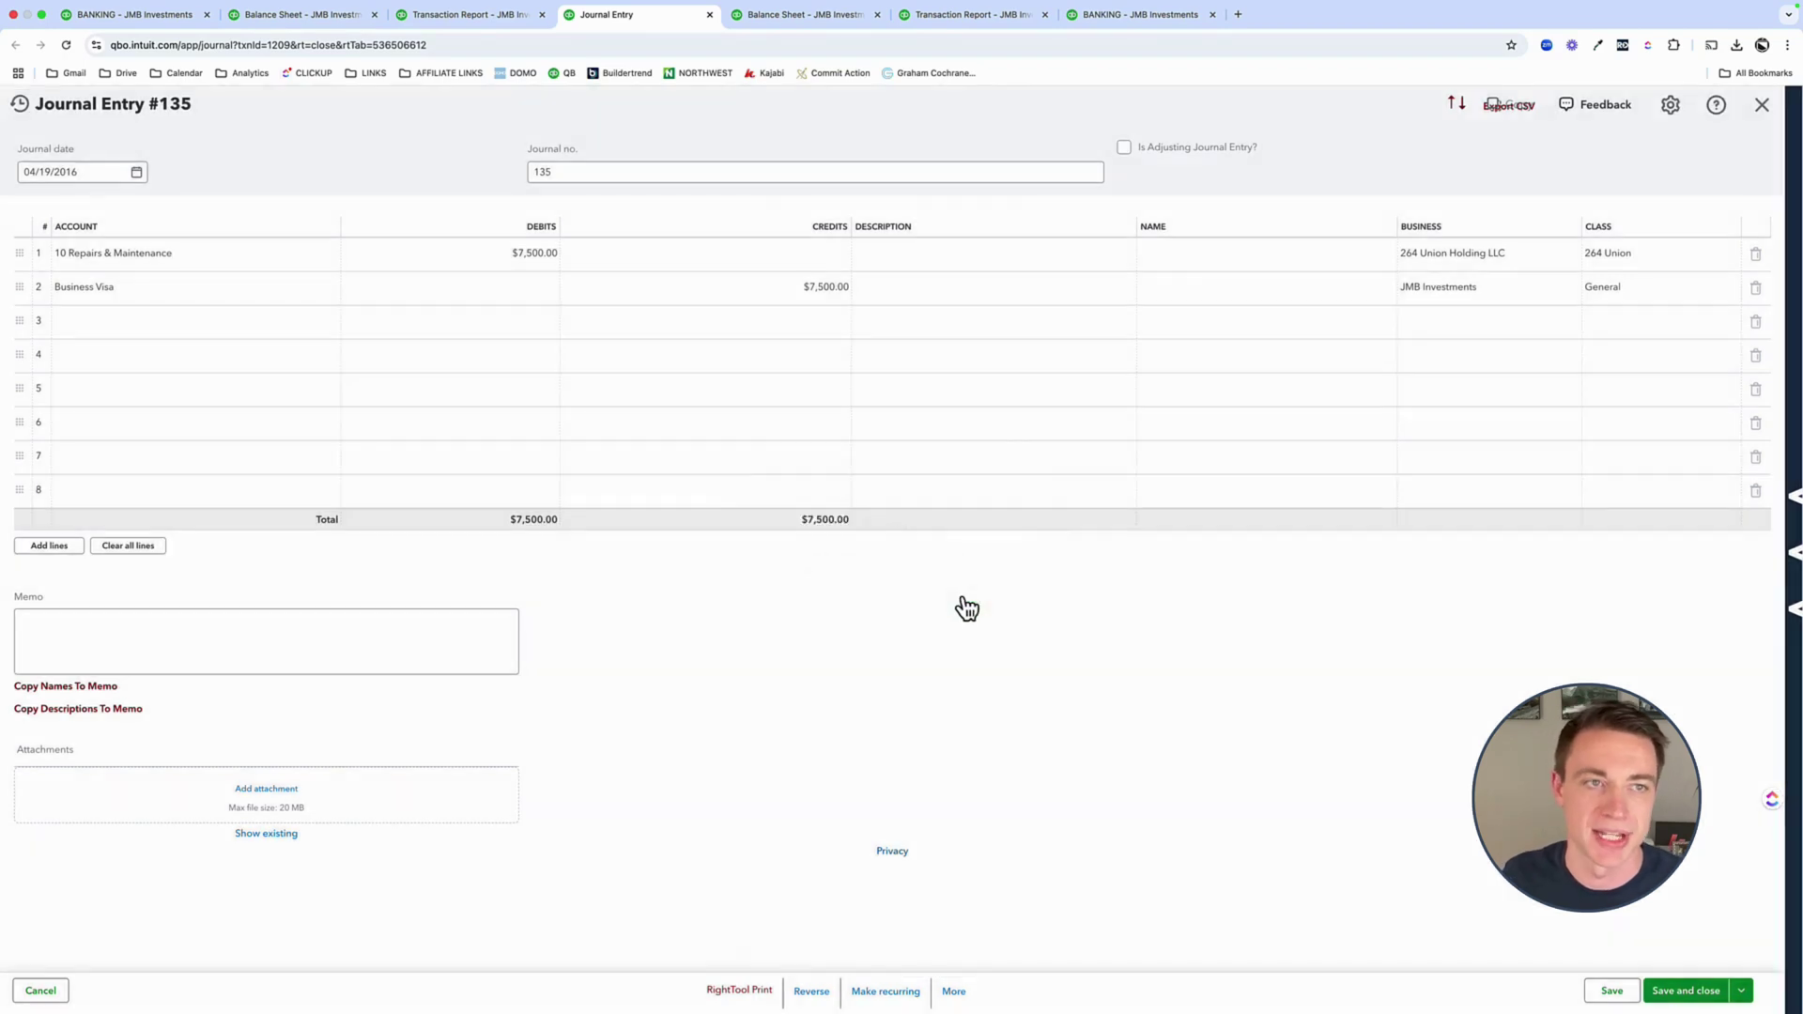
pyautogui.press('super+w')
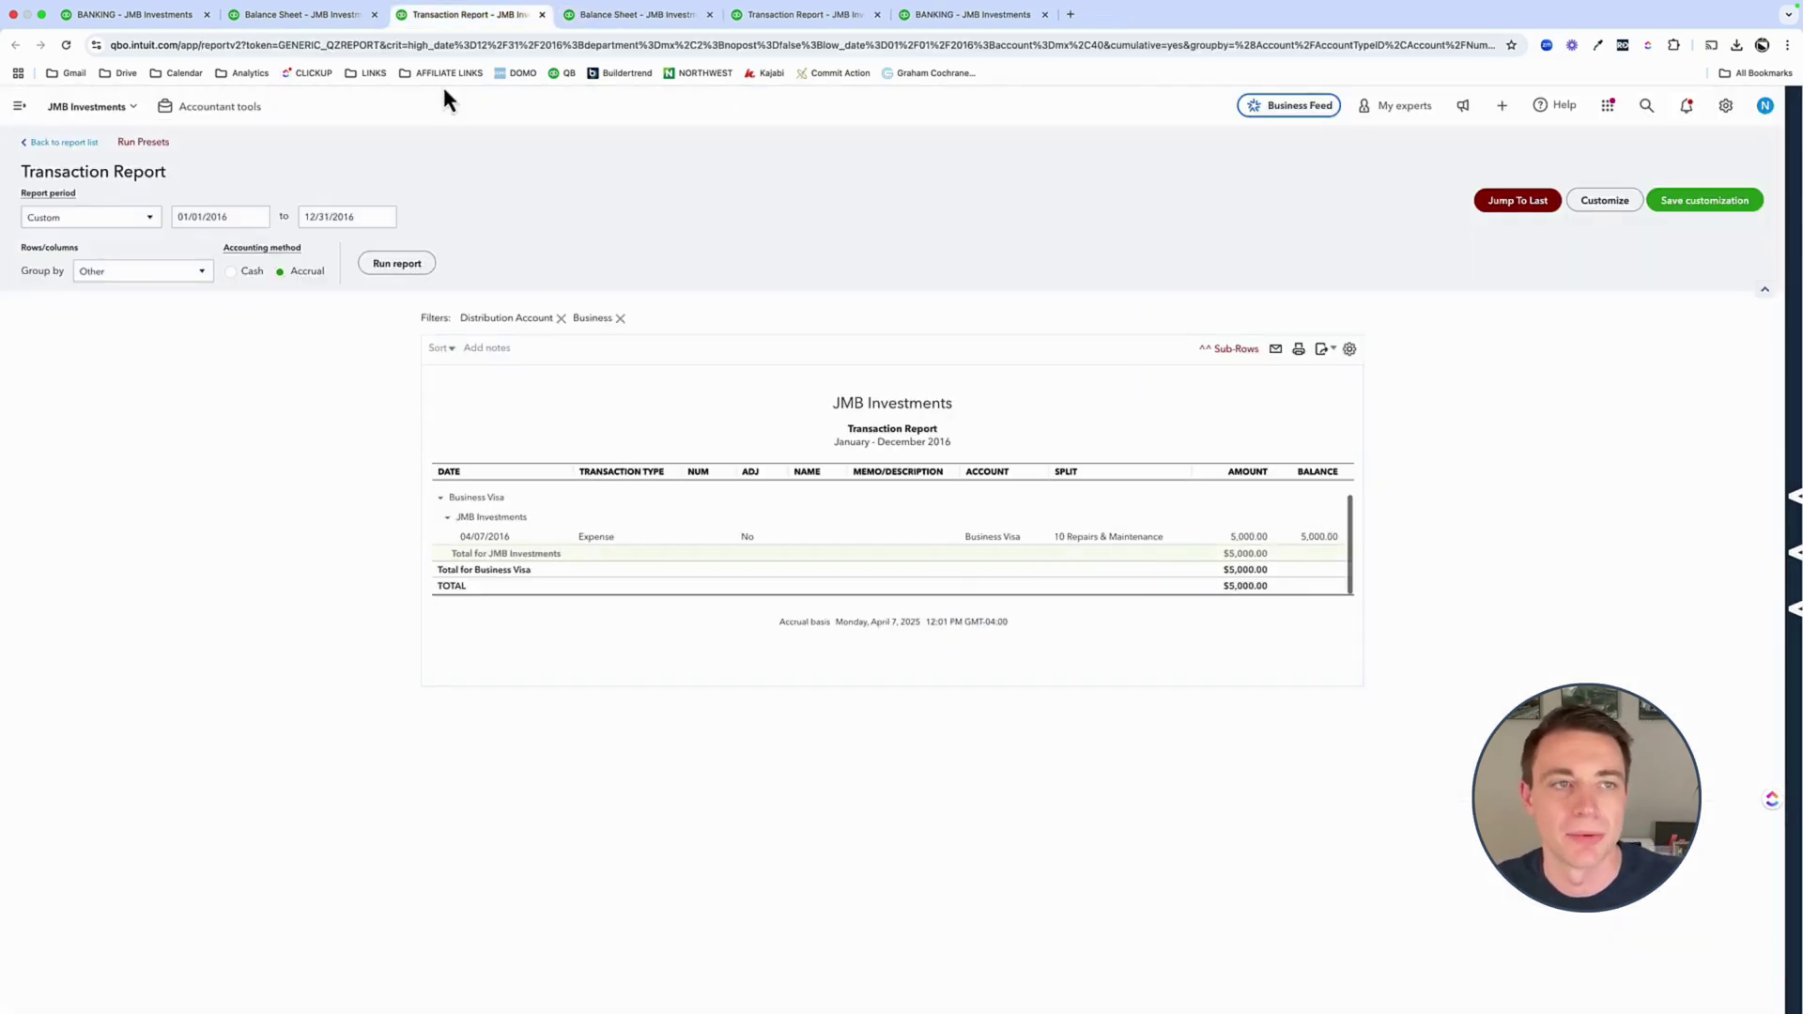
pyautogui.click(307, 14)
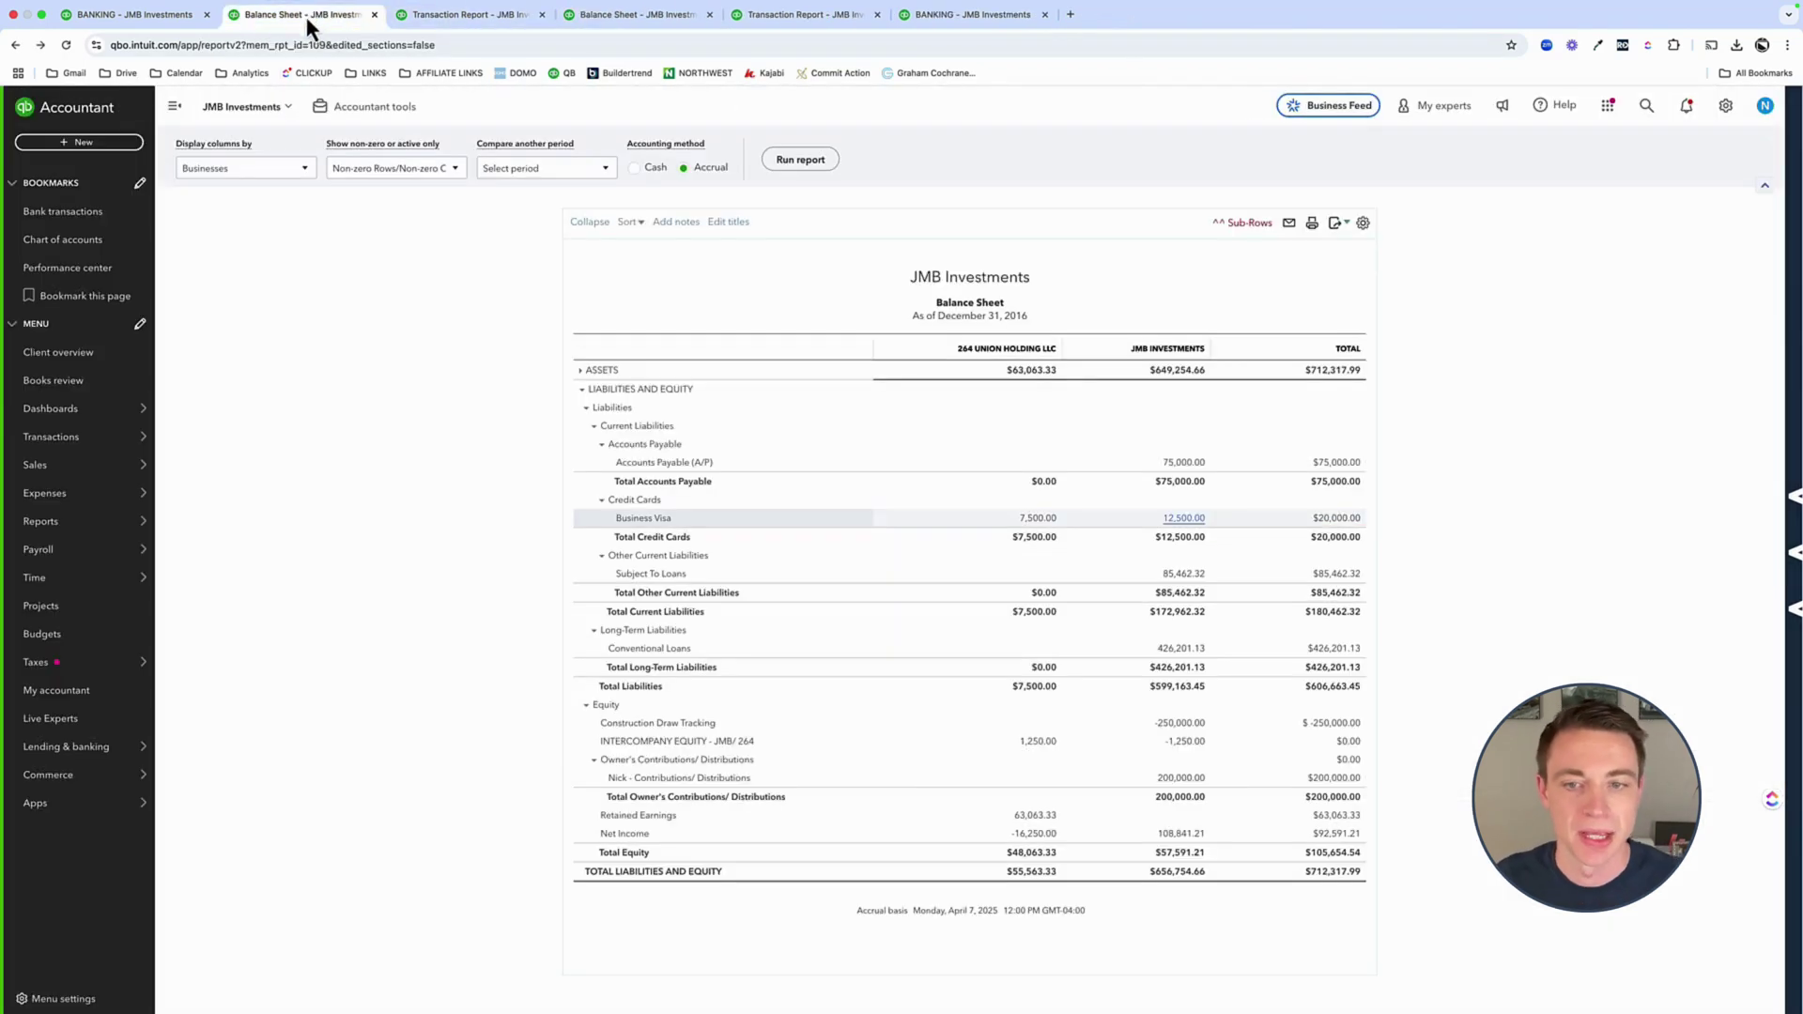
pyautogui.click(75, 47)
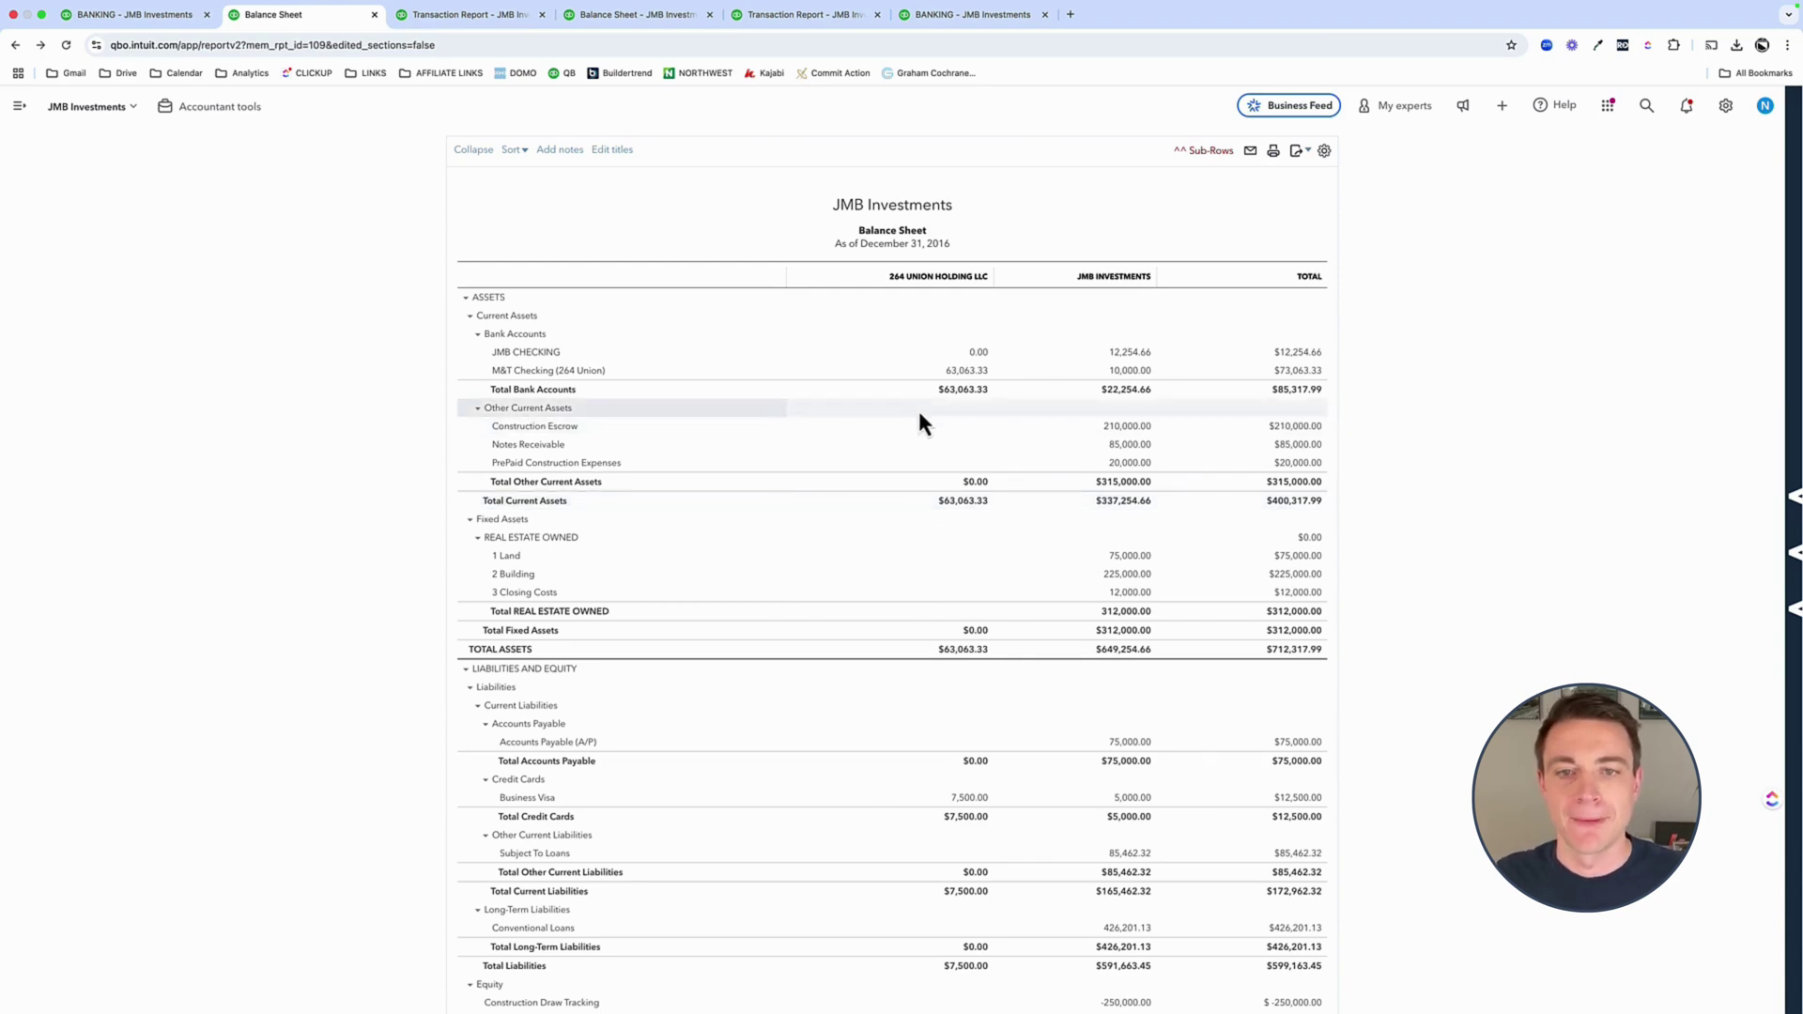
pyautogui.moveTo(493, 370); pyautogui.dragTo(608, 375)
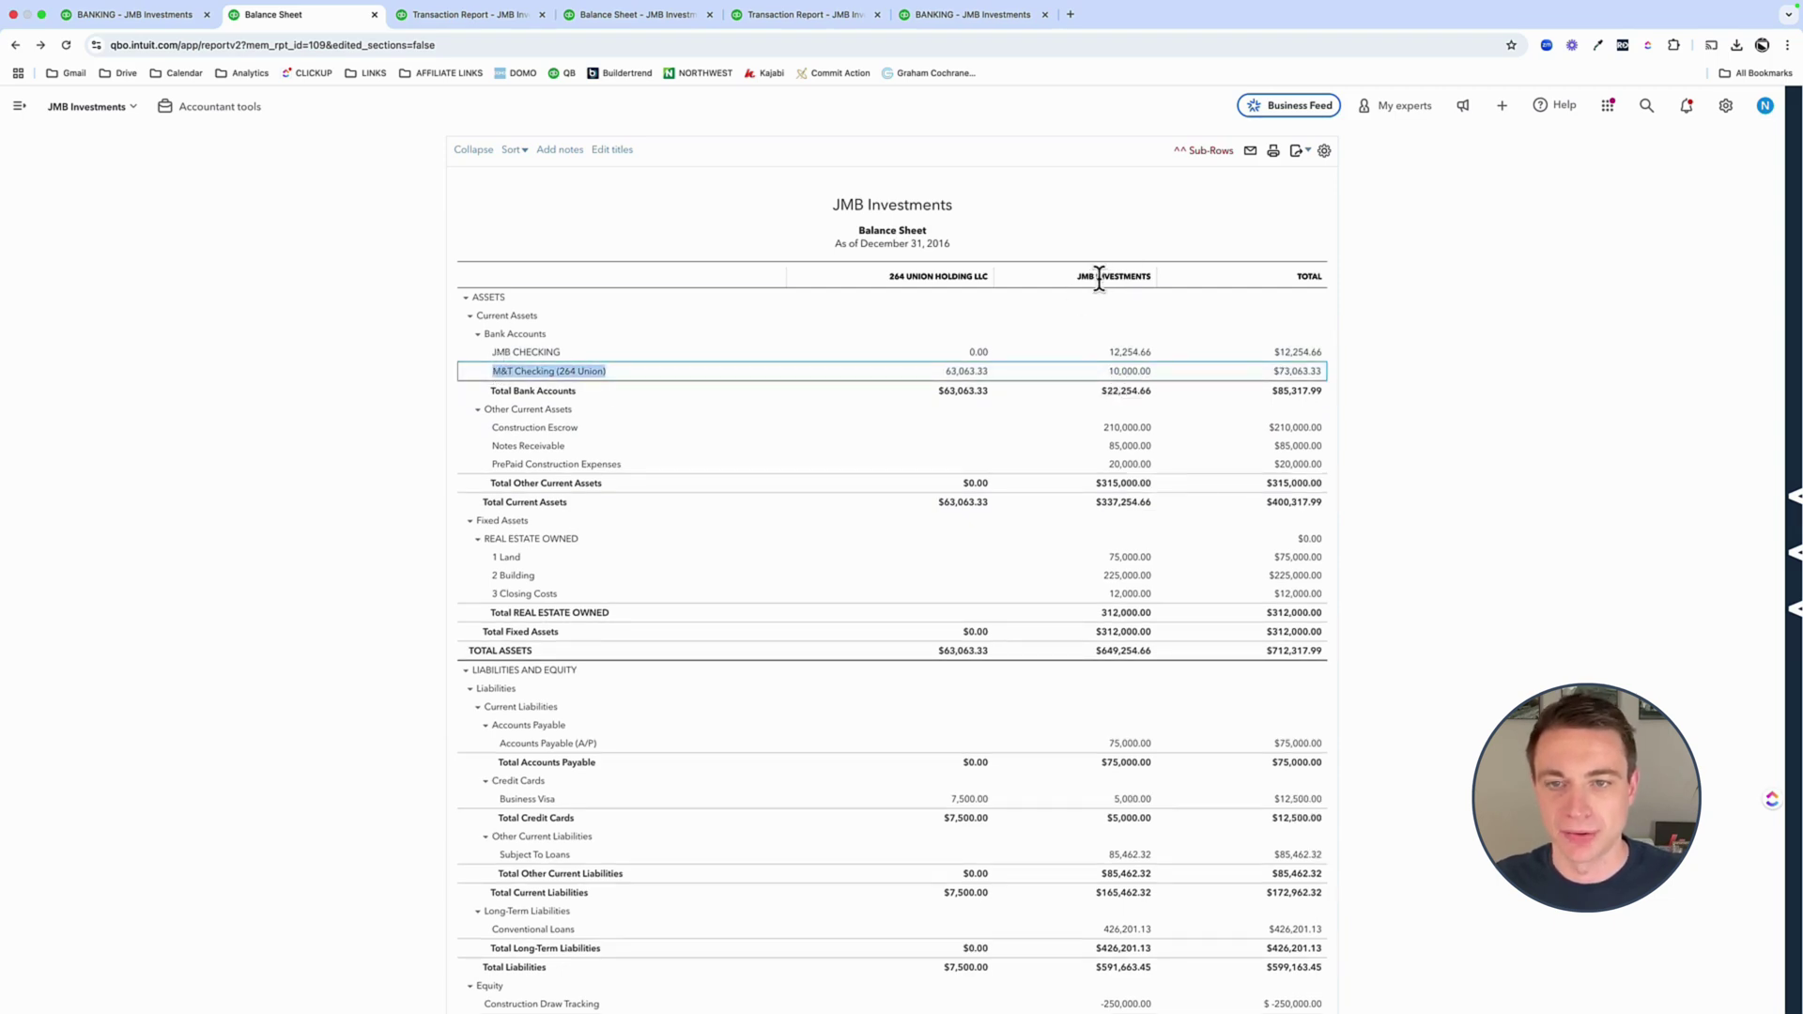
pyautogui.click(1169, 297)
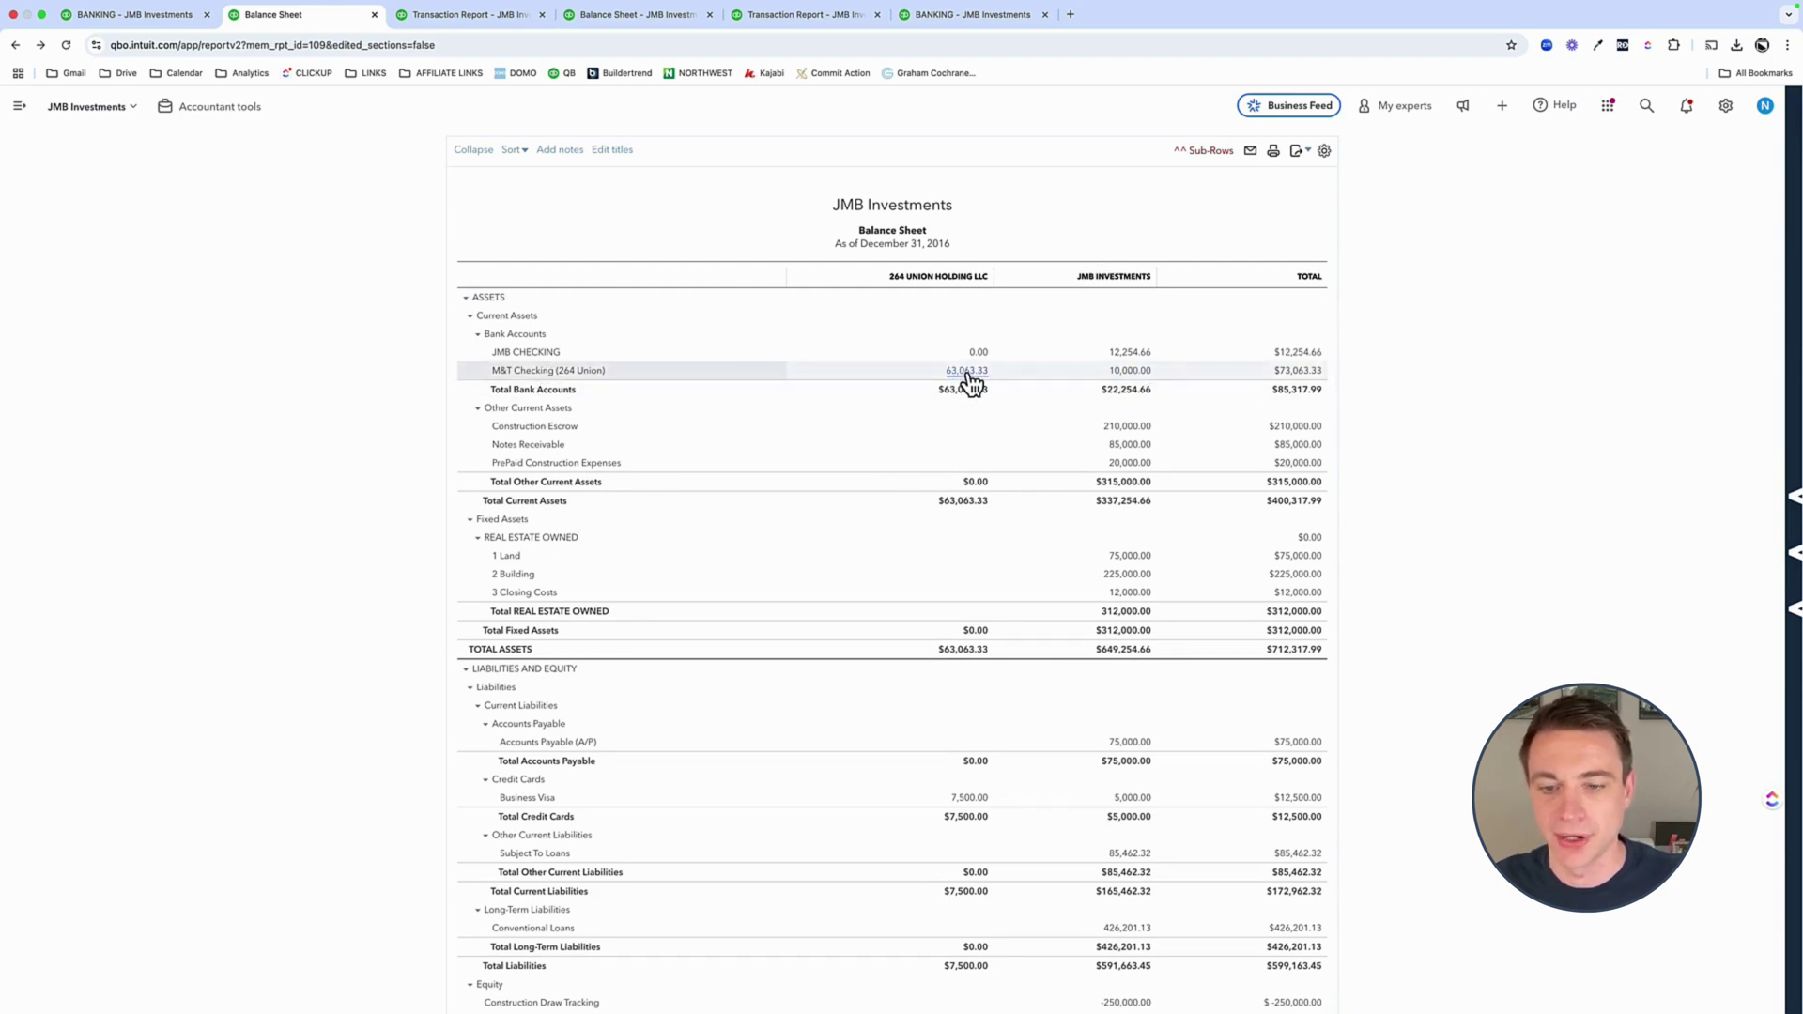
pyautogui.scroll(-1, 935, 742)
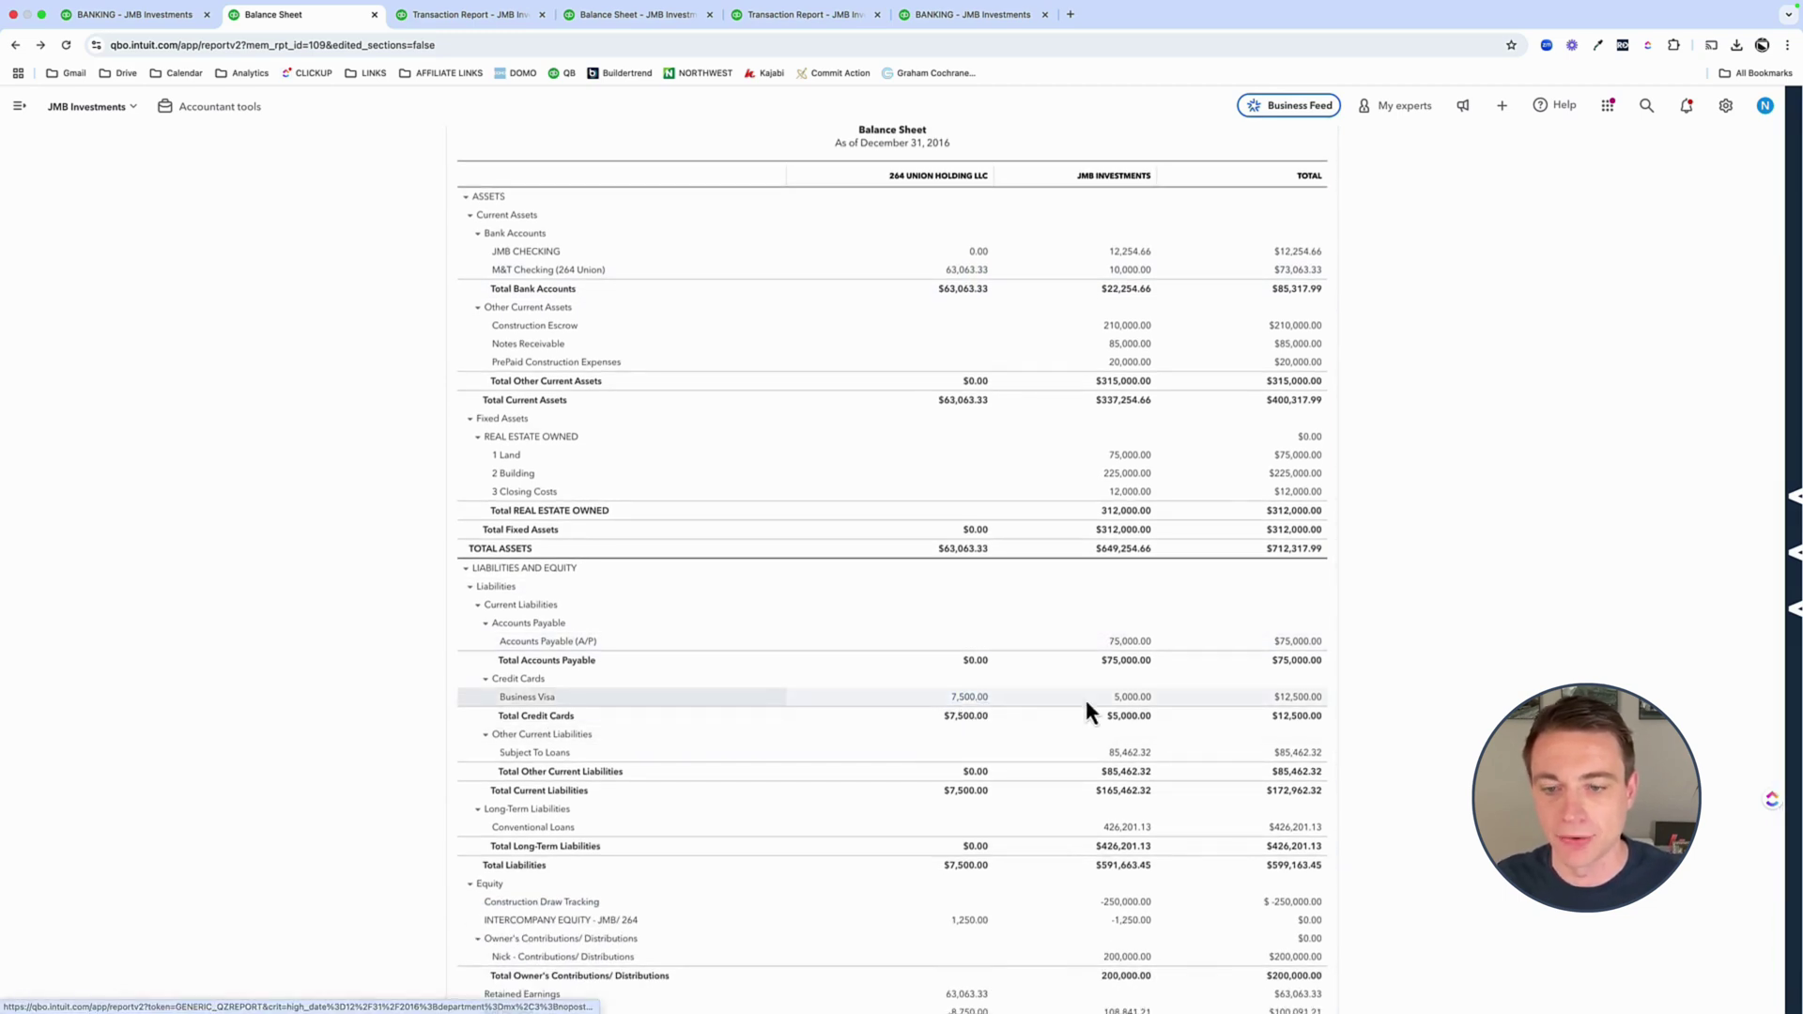
pyautogui.click(657, 14)
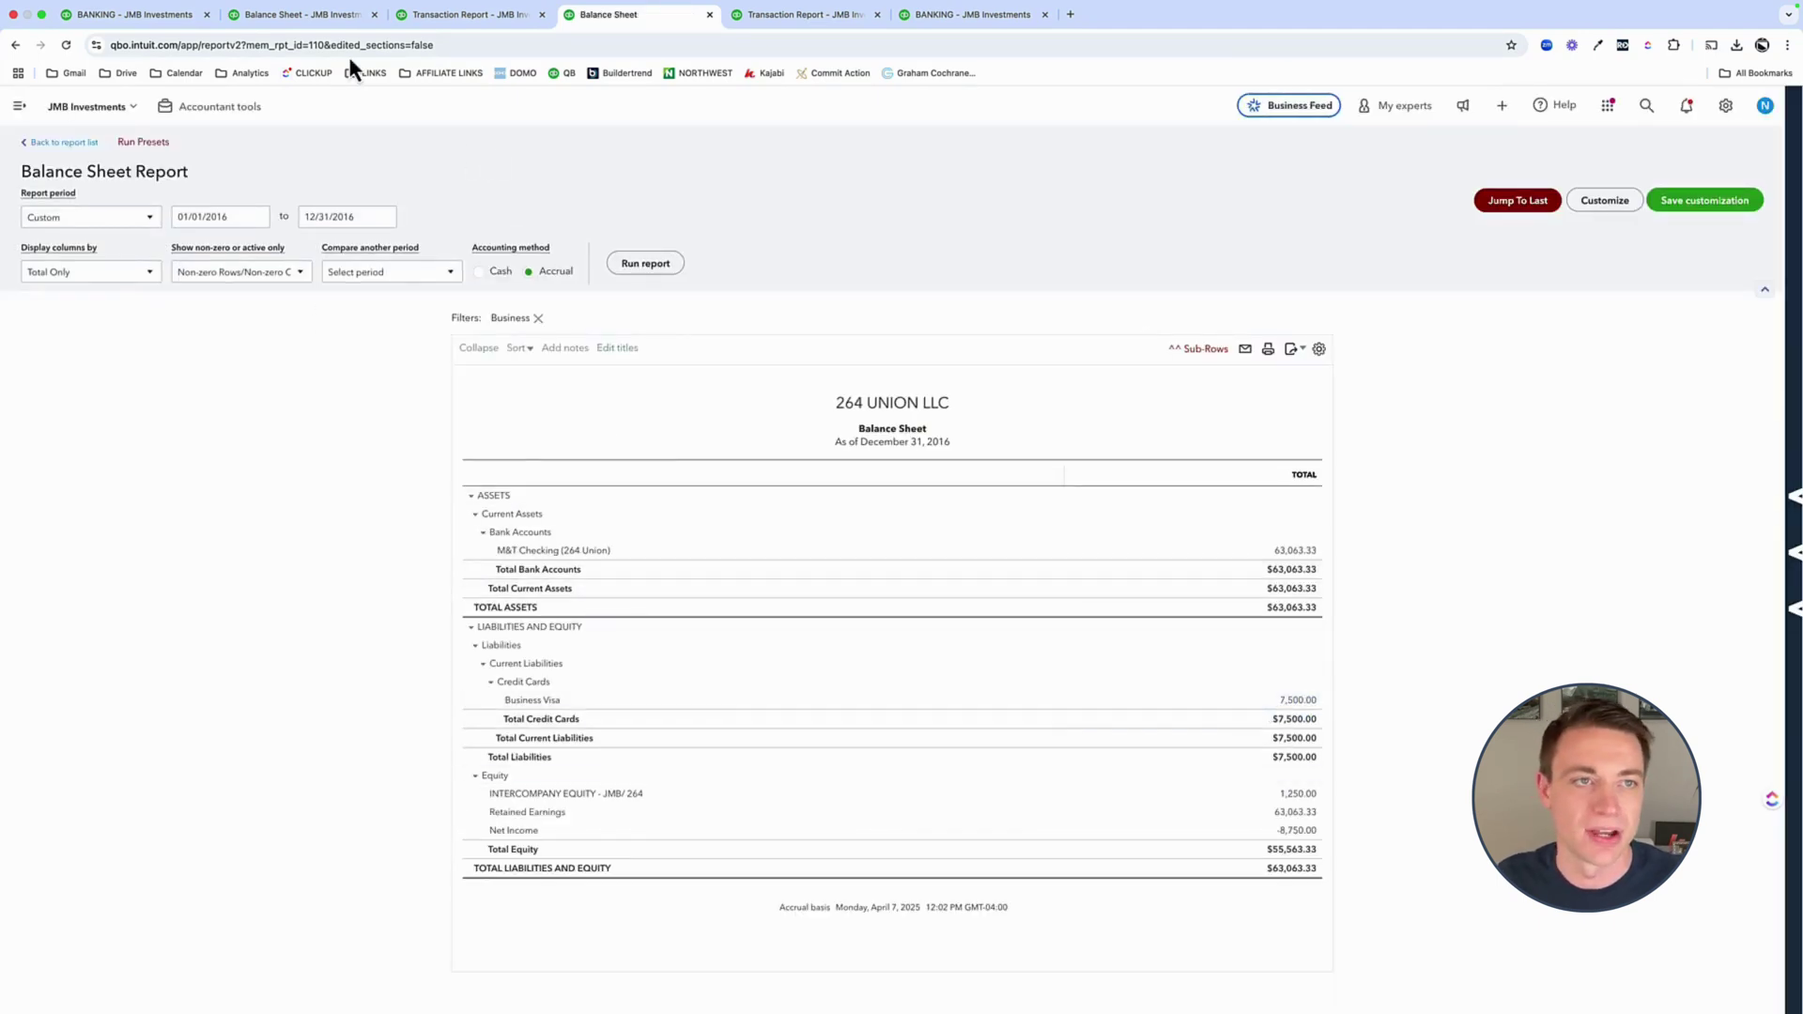
pyautogui.click(306, 15)
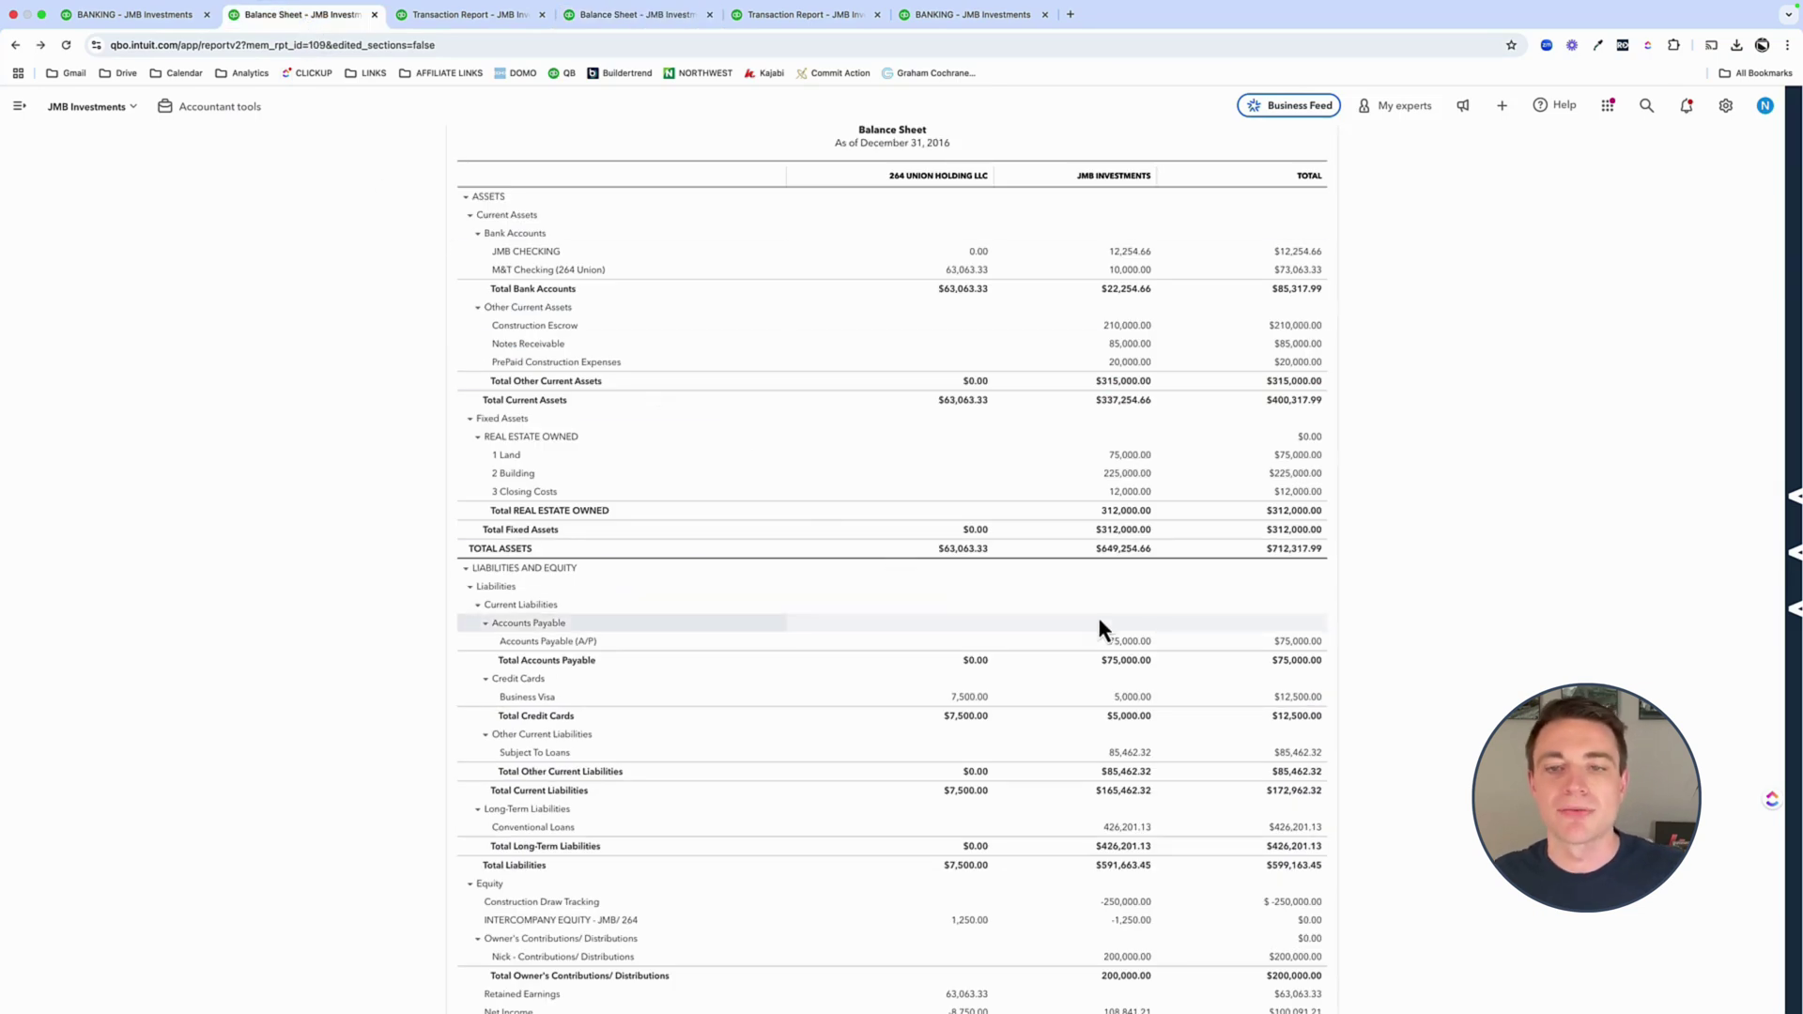
pyautogui.scroll(-1, 1099, 623)
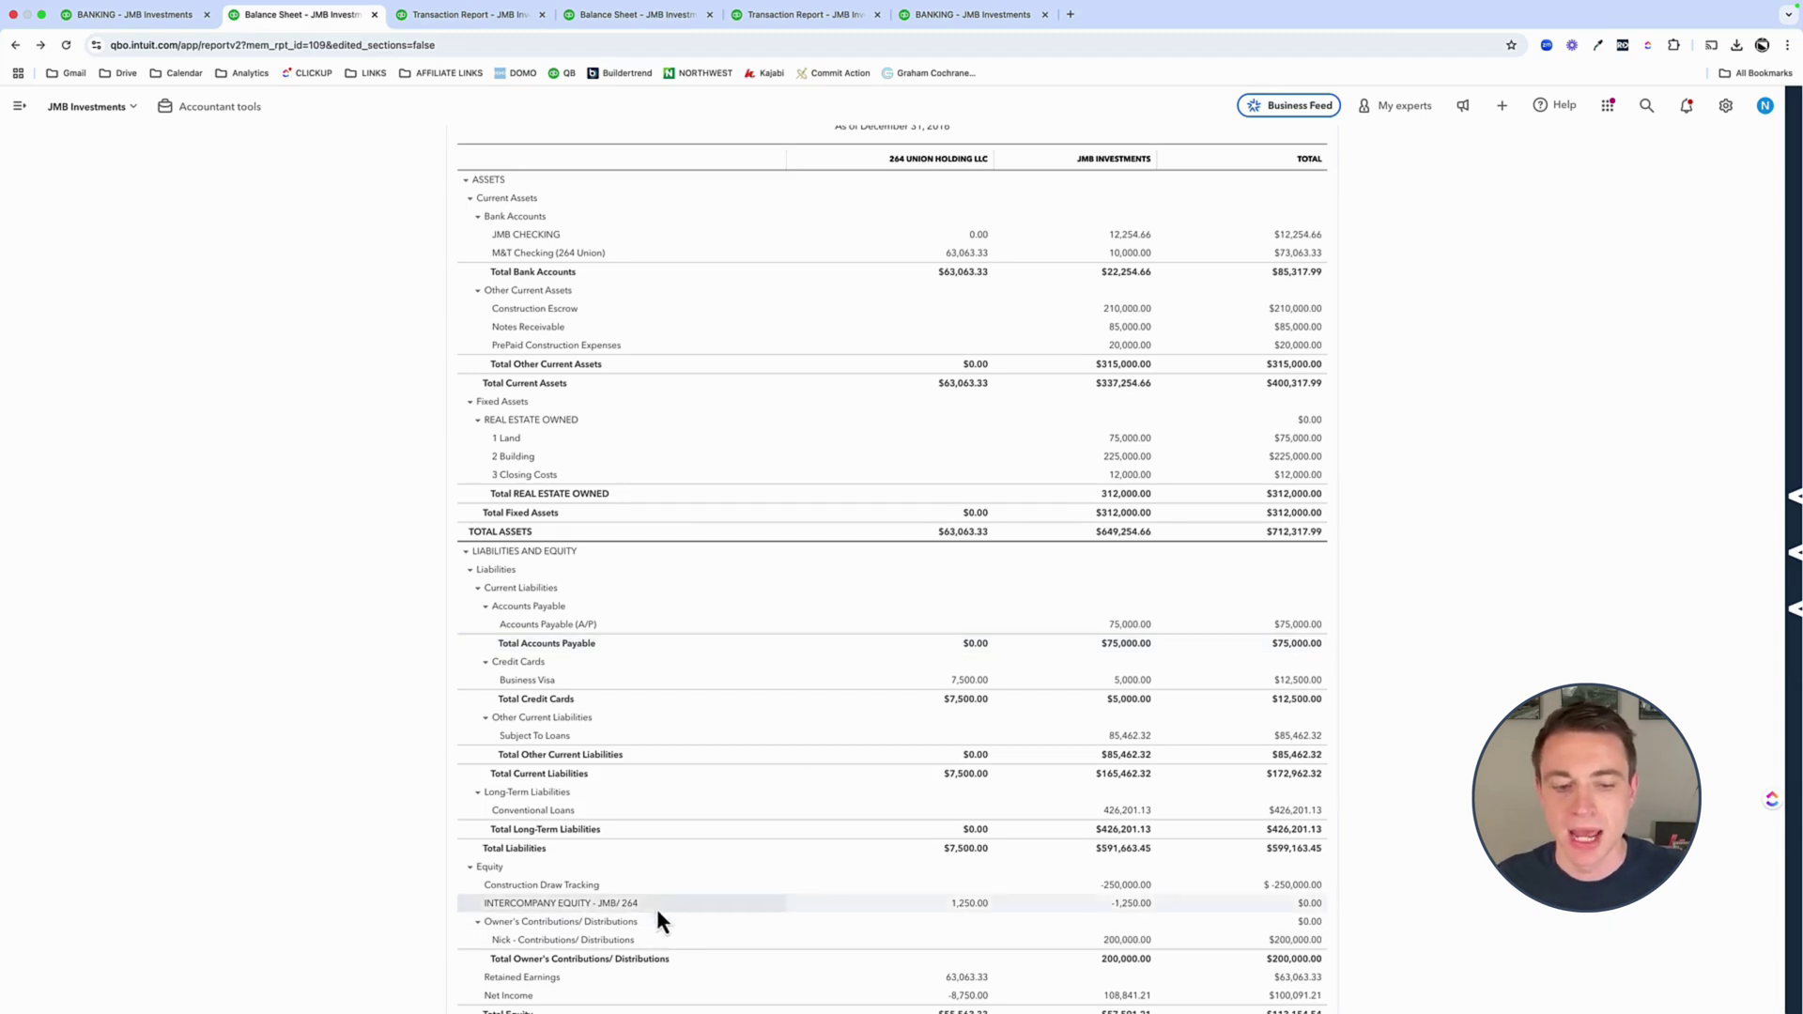
pyautogui.moveTo(653, 905); pyautogui.dragTo(469, 907)
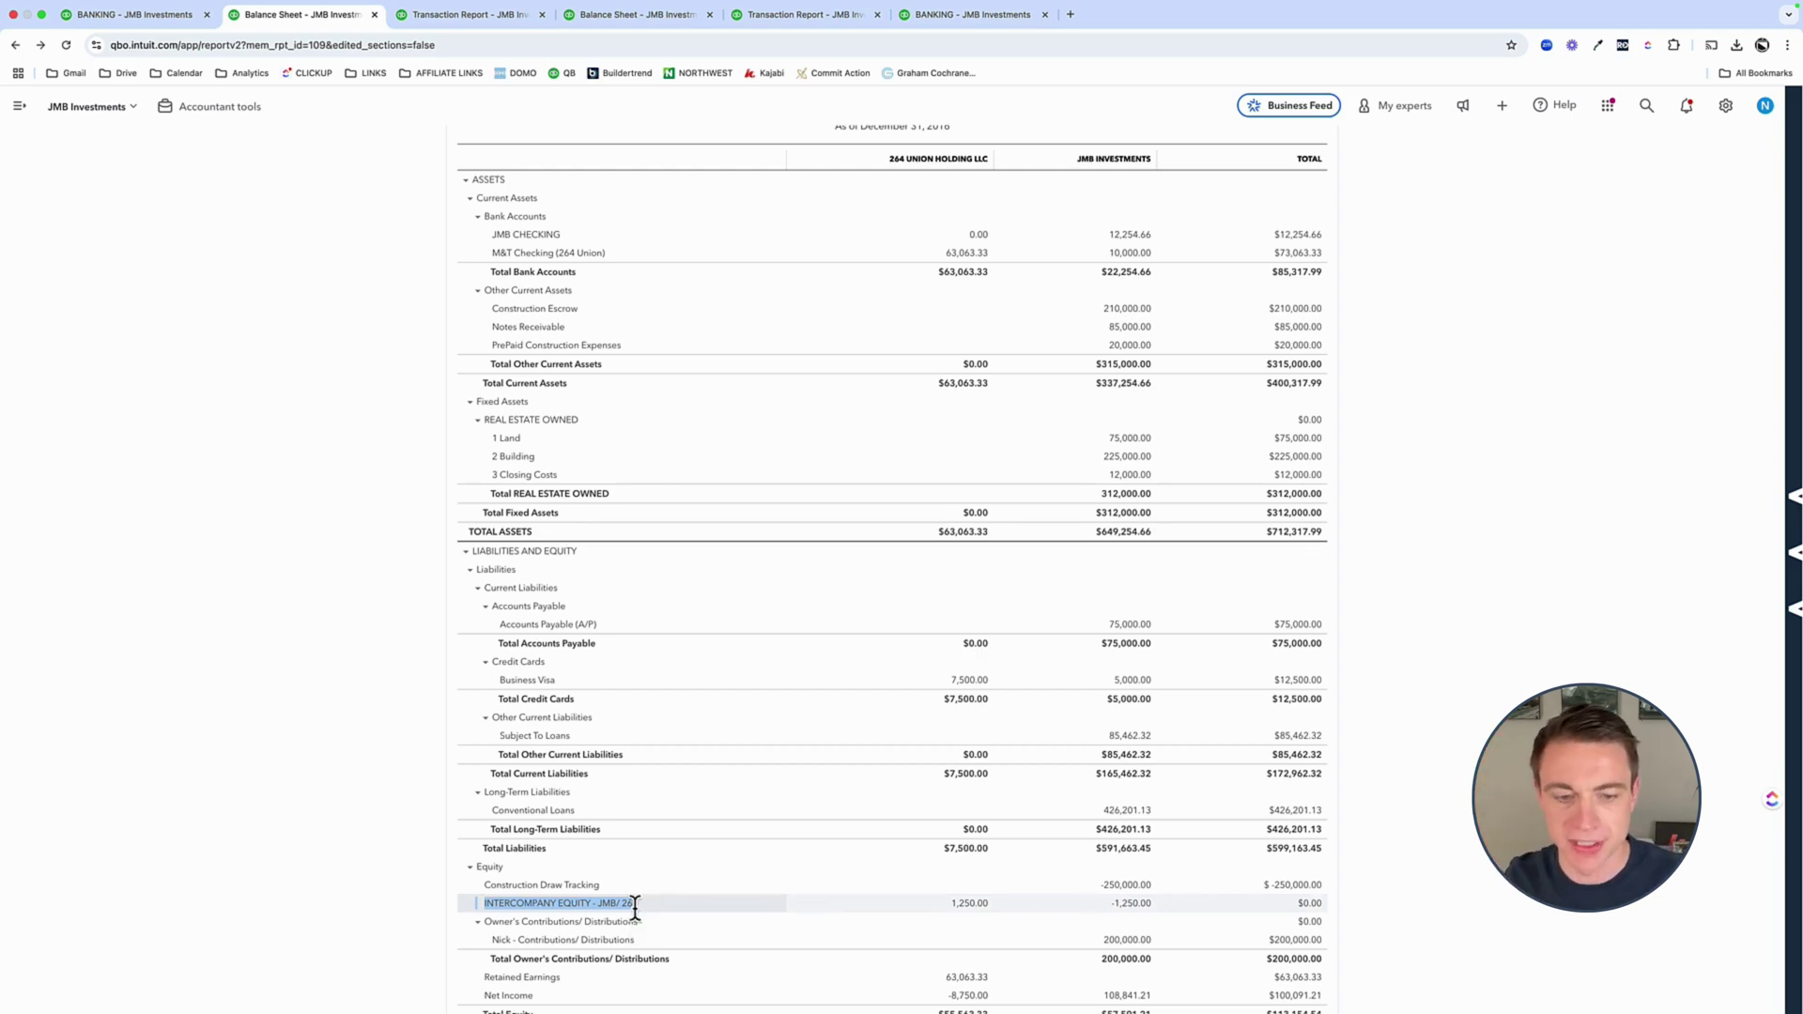
pyautogui.moveTo(647, 903); pyautogui.dragTo(487, 904)
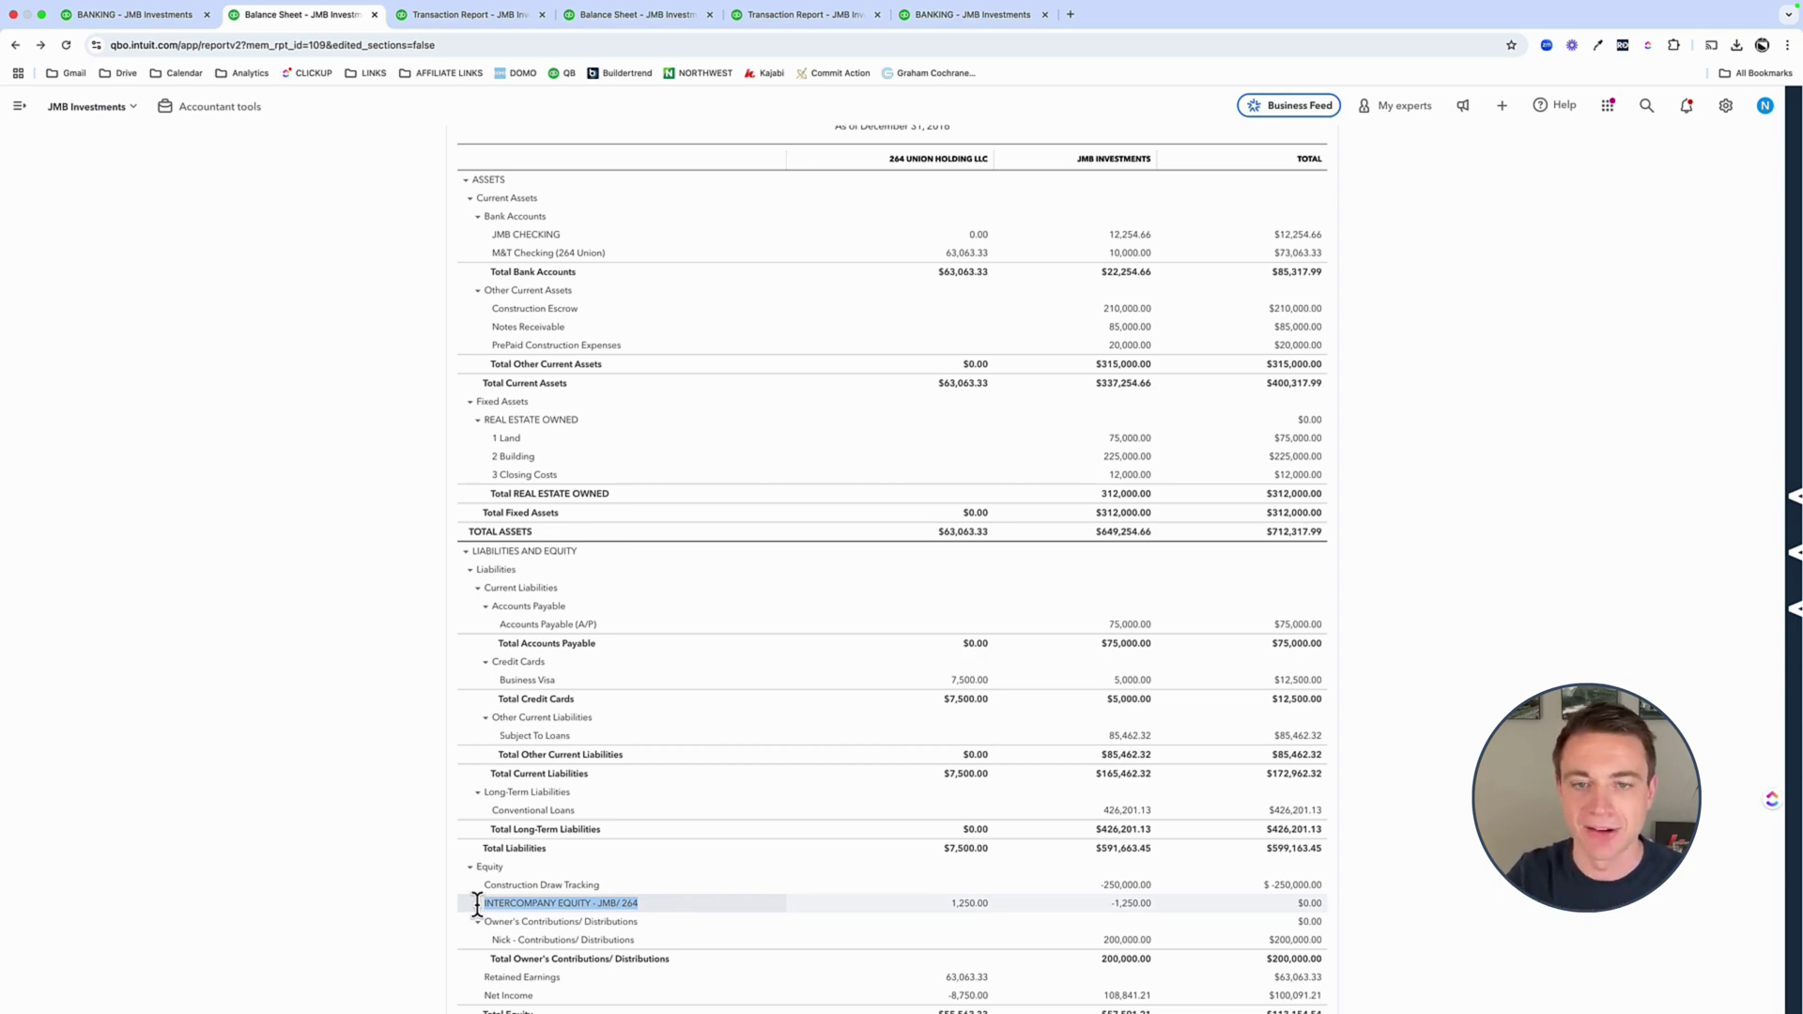
pyautogui.scroll(5, 573, 573)
pyautogui.scroll(-1, 604, 535)
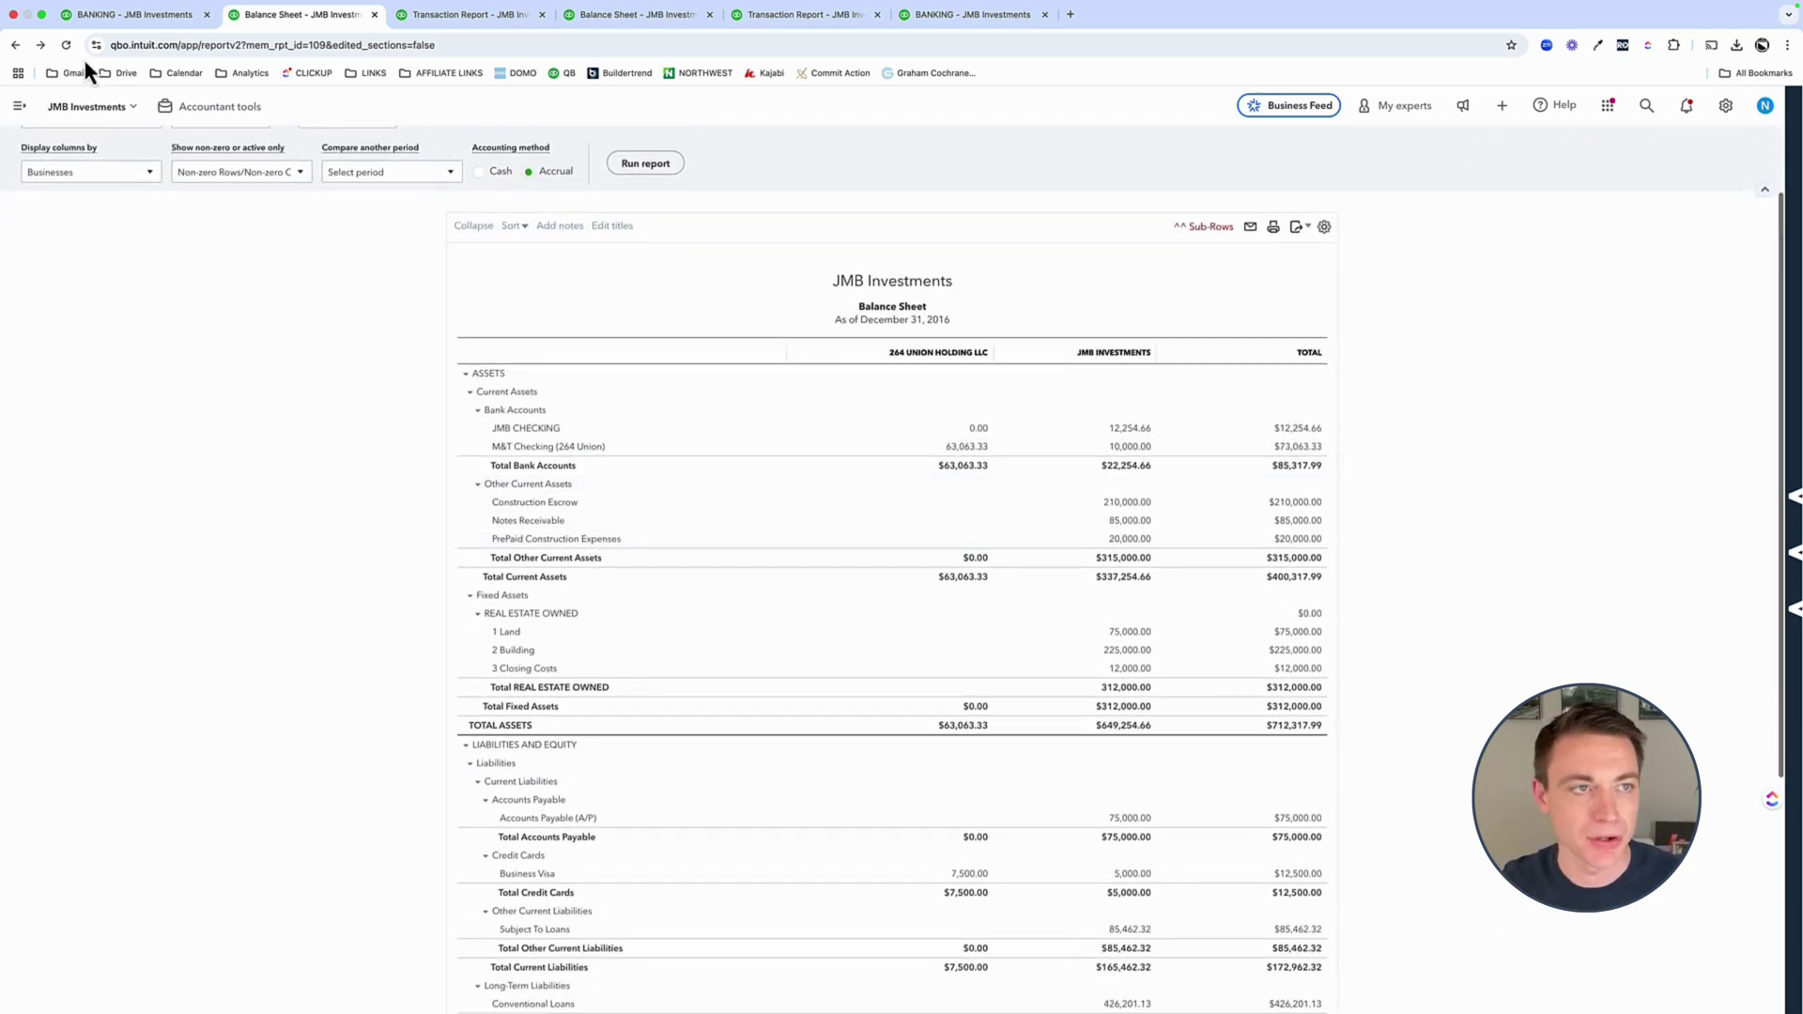
# - Tile the balance sheet on the left and the transaction report on the right
pyautogui.click(41, 26)
pyautogui.moveTo(1193, 292); pyautogui.dragTo(586, 314)
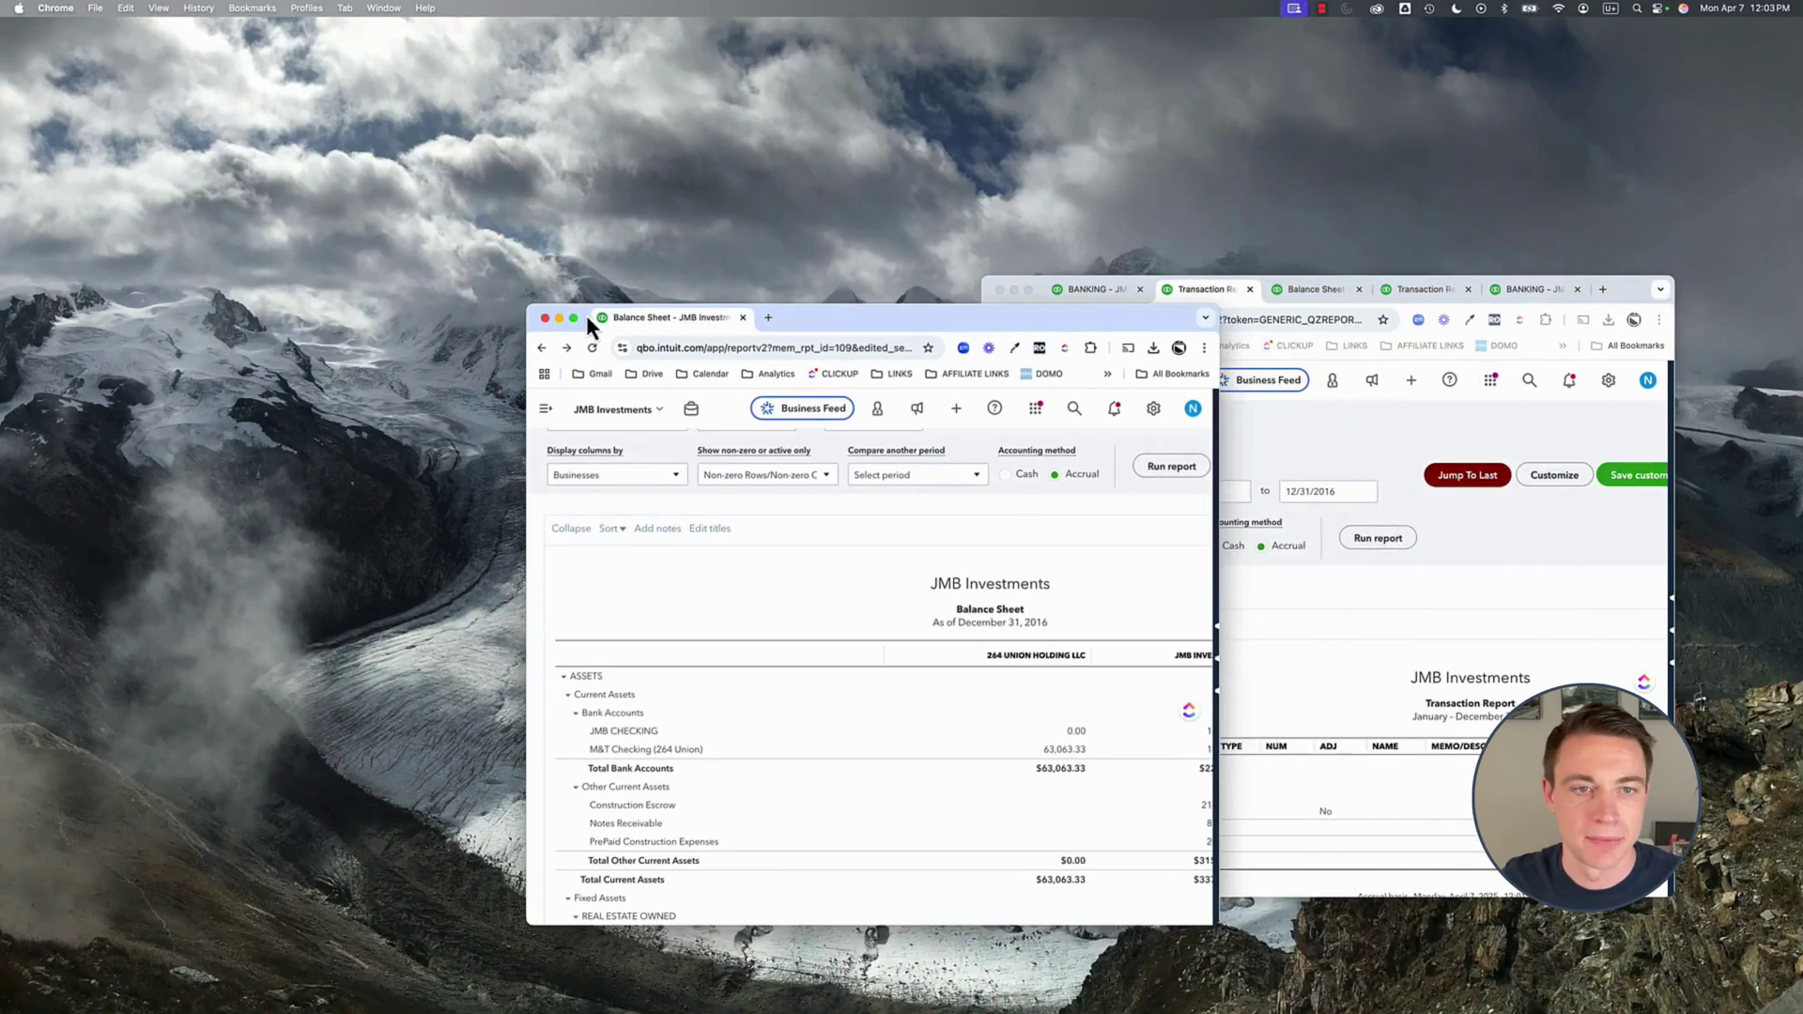
pyautogui.moveTo(577, 317)
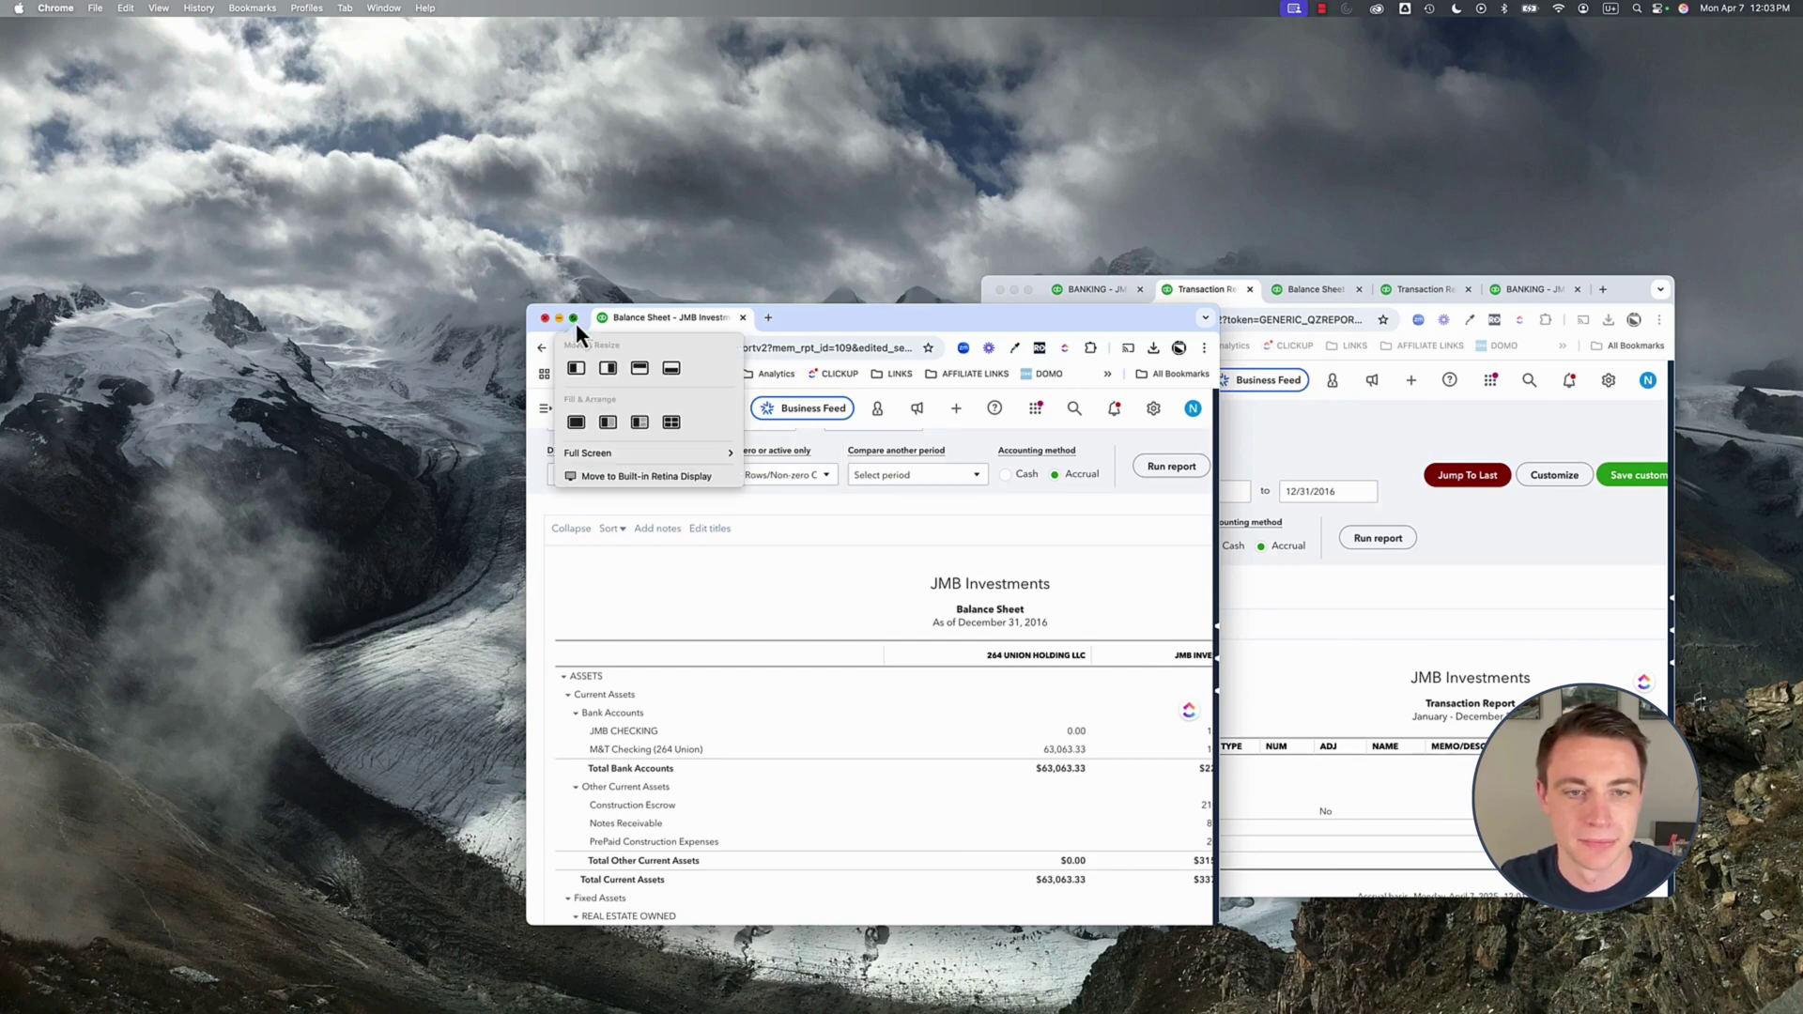
pyautogui.moveTo(717, 455)
pyautogui.click(769, 472)
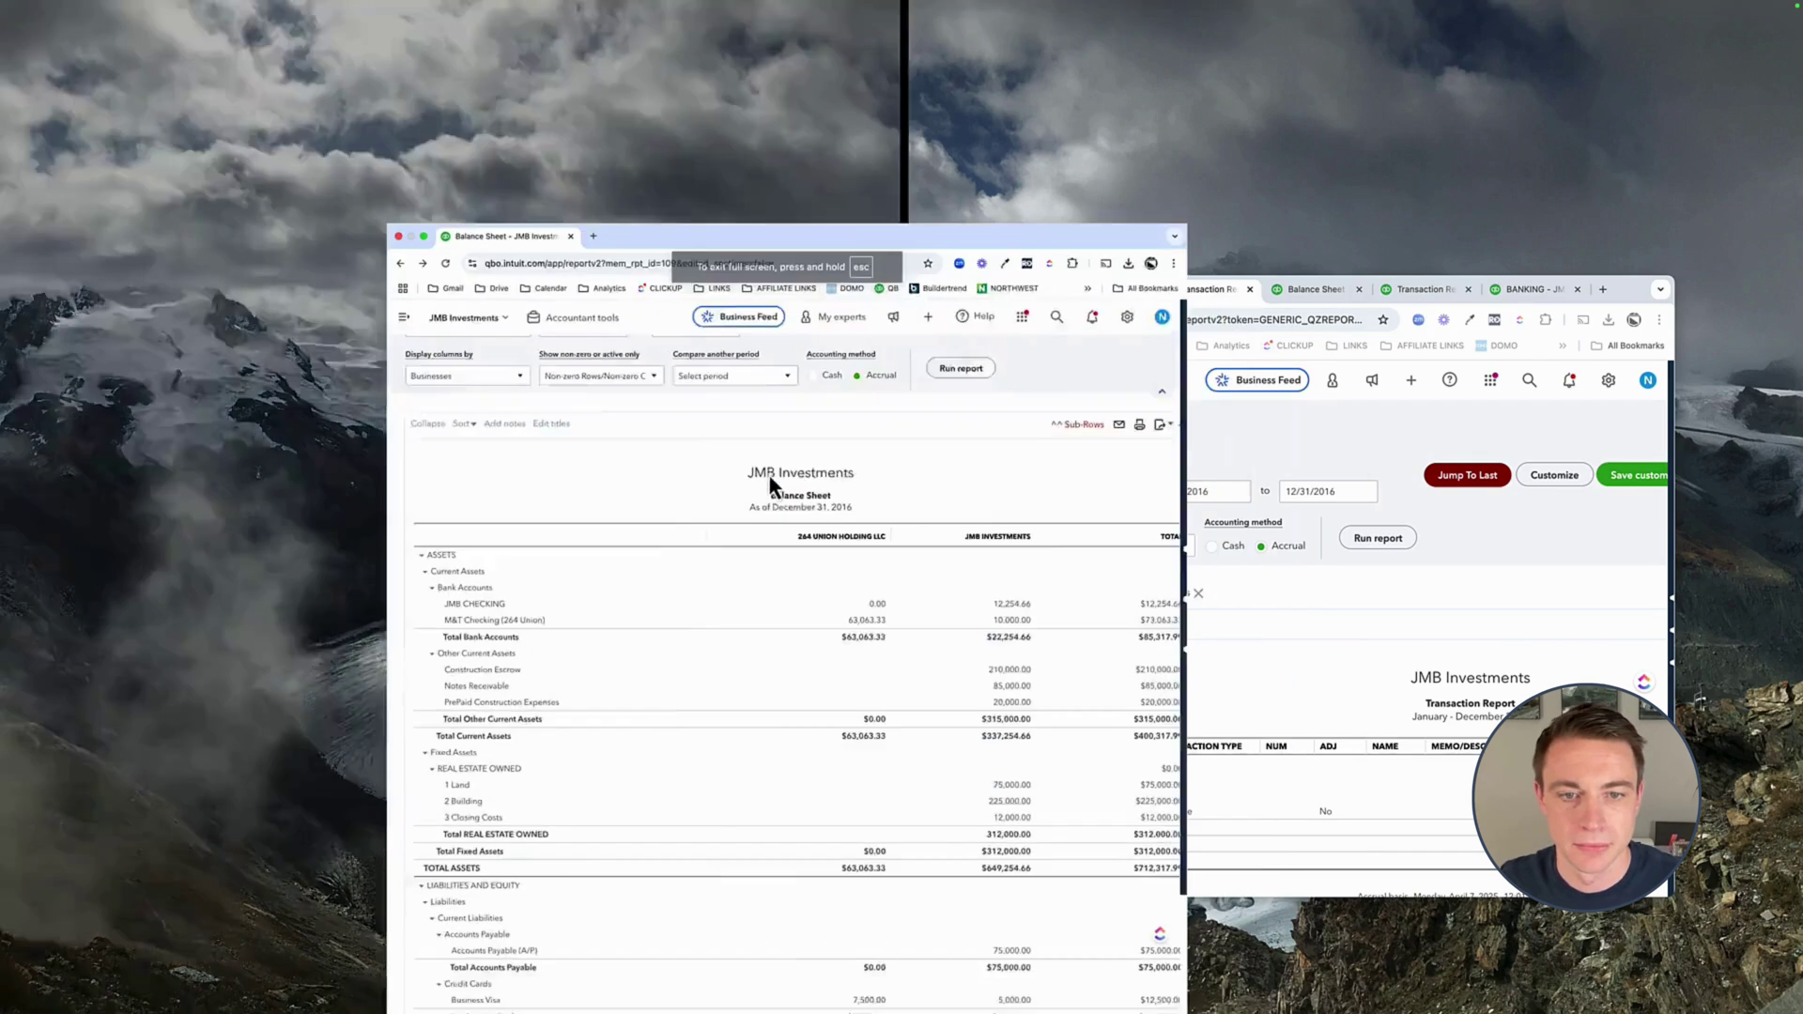
pyautogui.click(1240, 663)
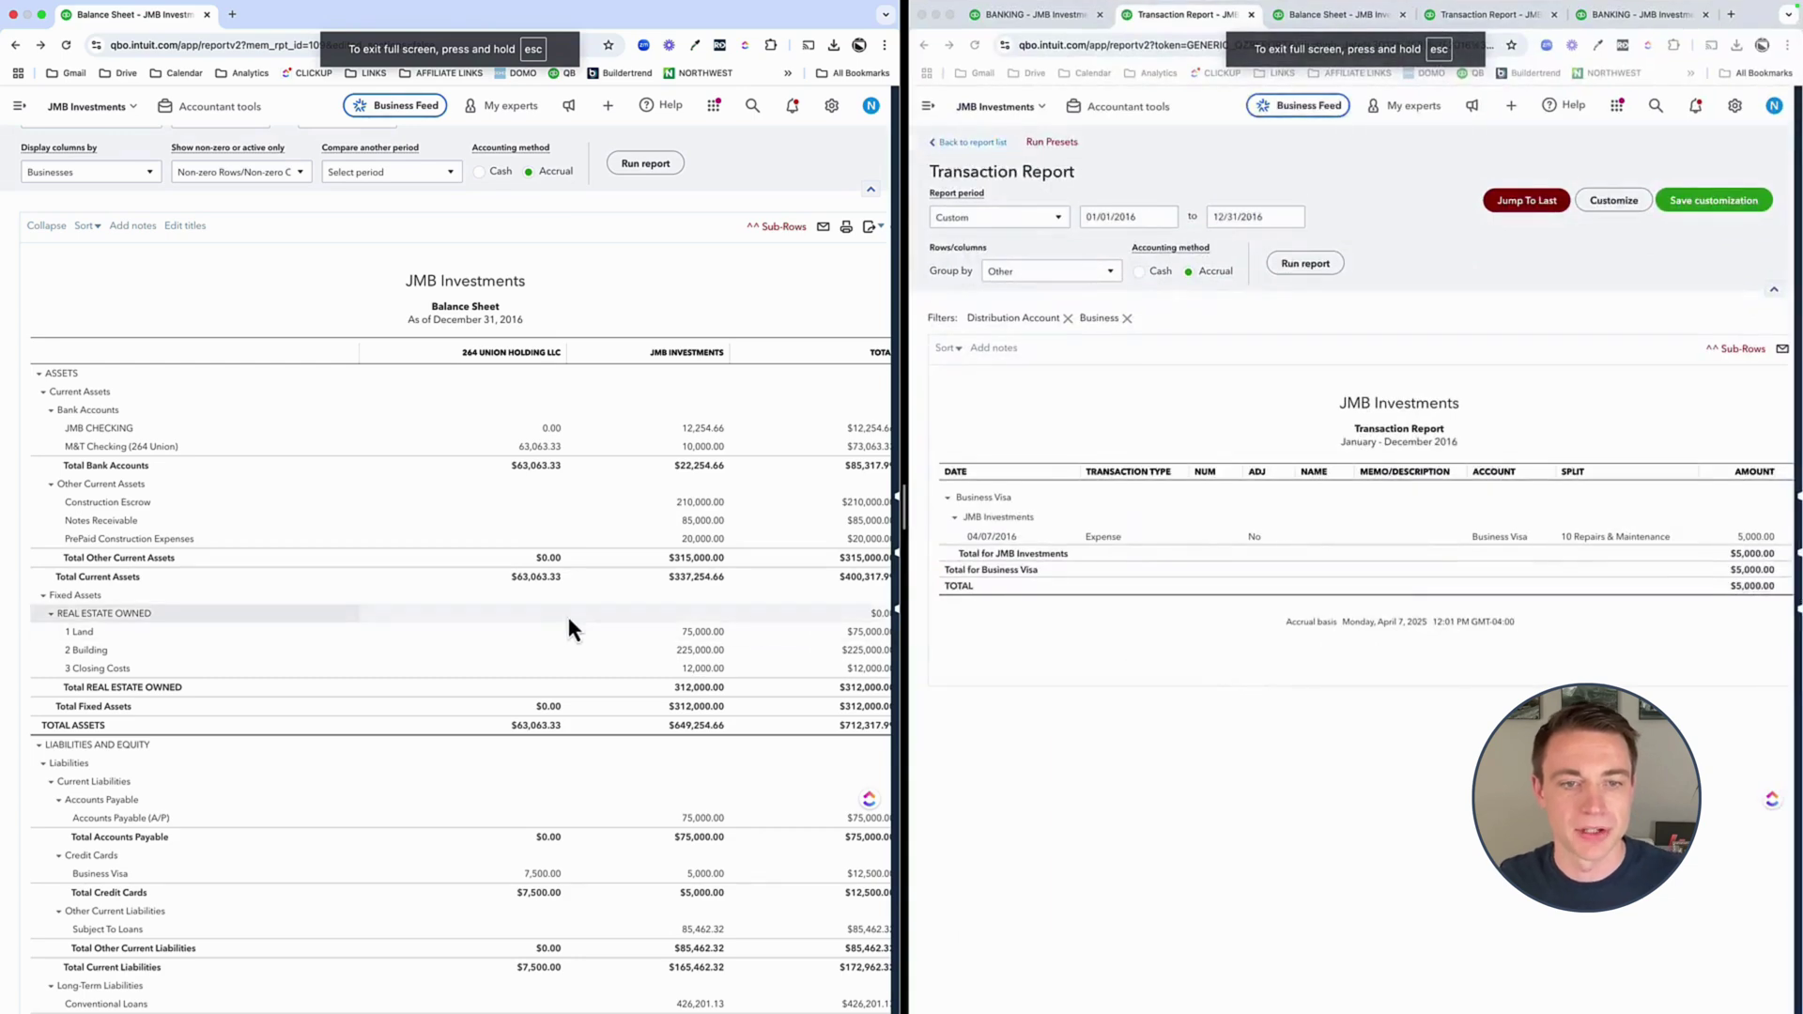
# - Open the list of new transactions in the right-hand window
pyautogui.hscroll(2, 568, 628)
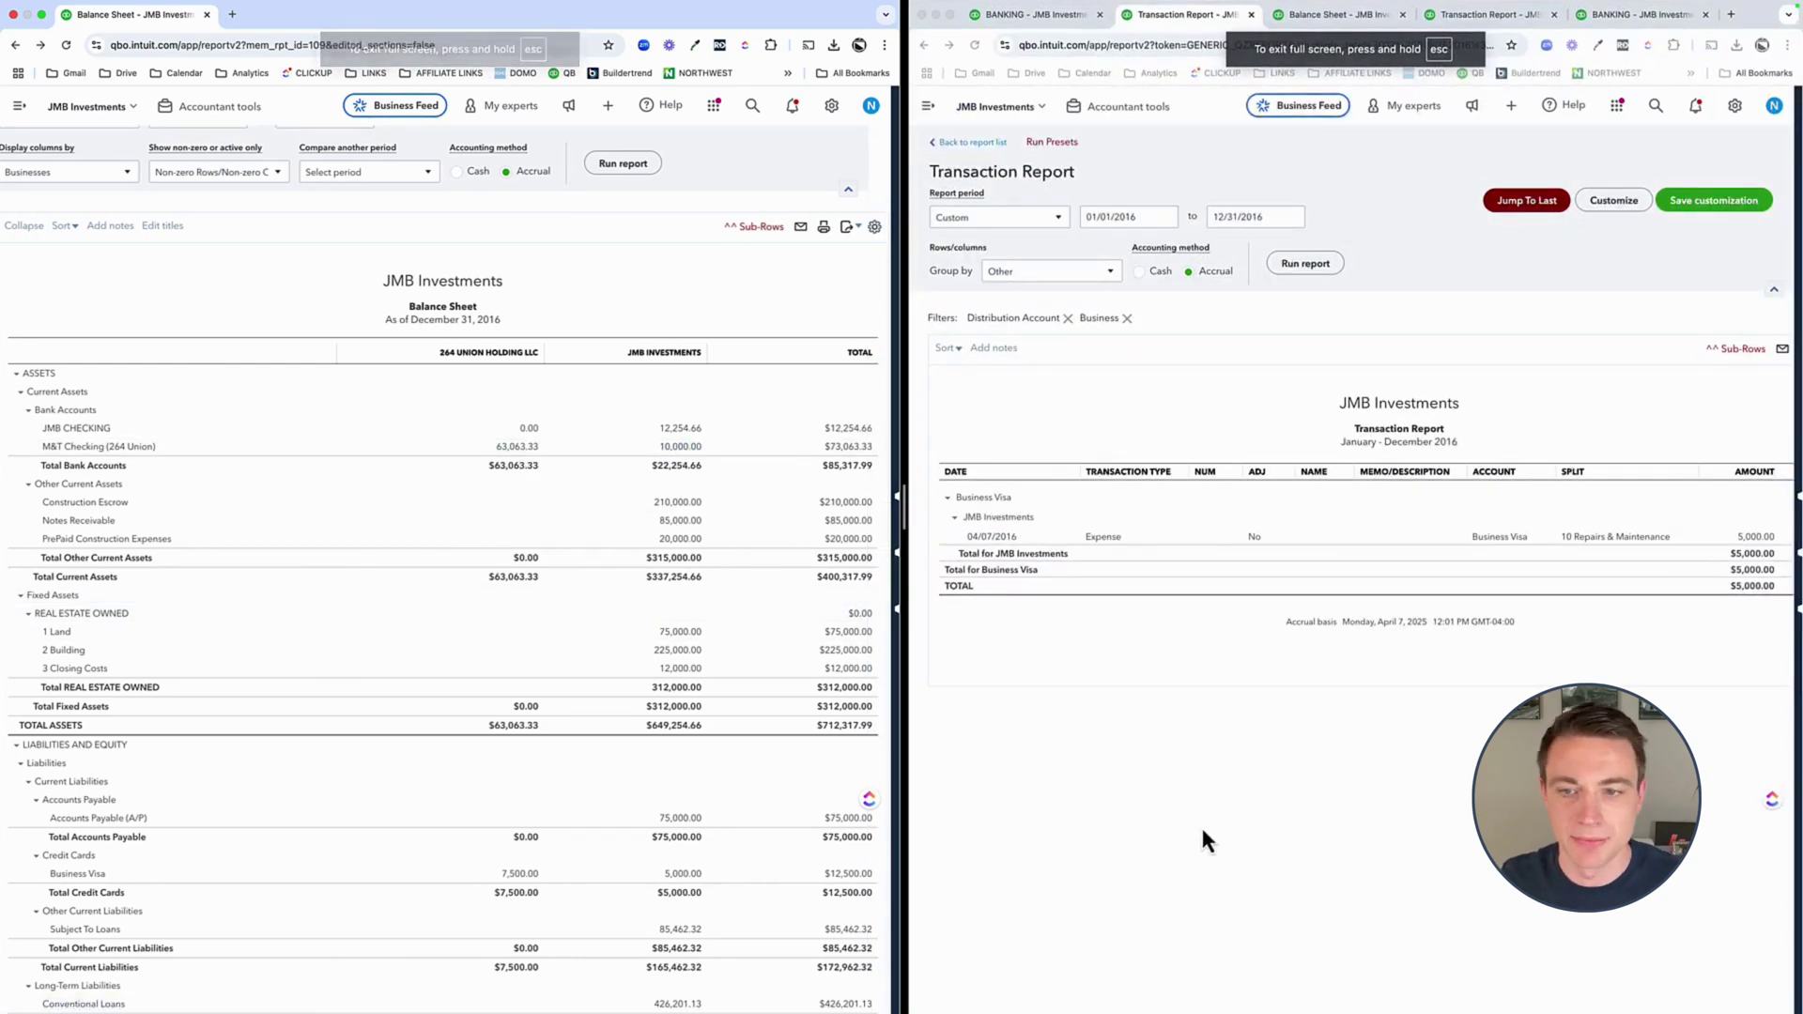
pyautogui.click(930, 106)
pyautogui.click(968, 146)
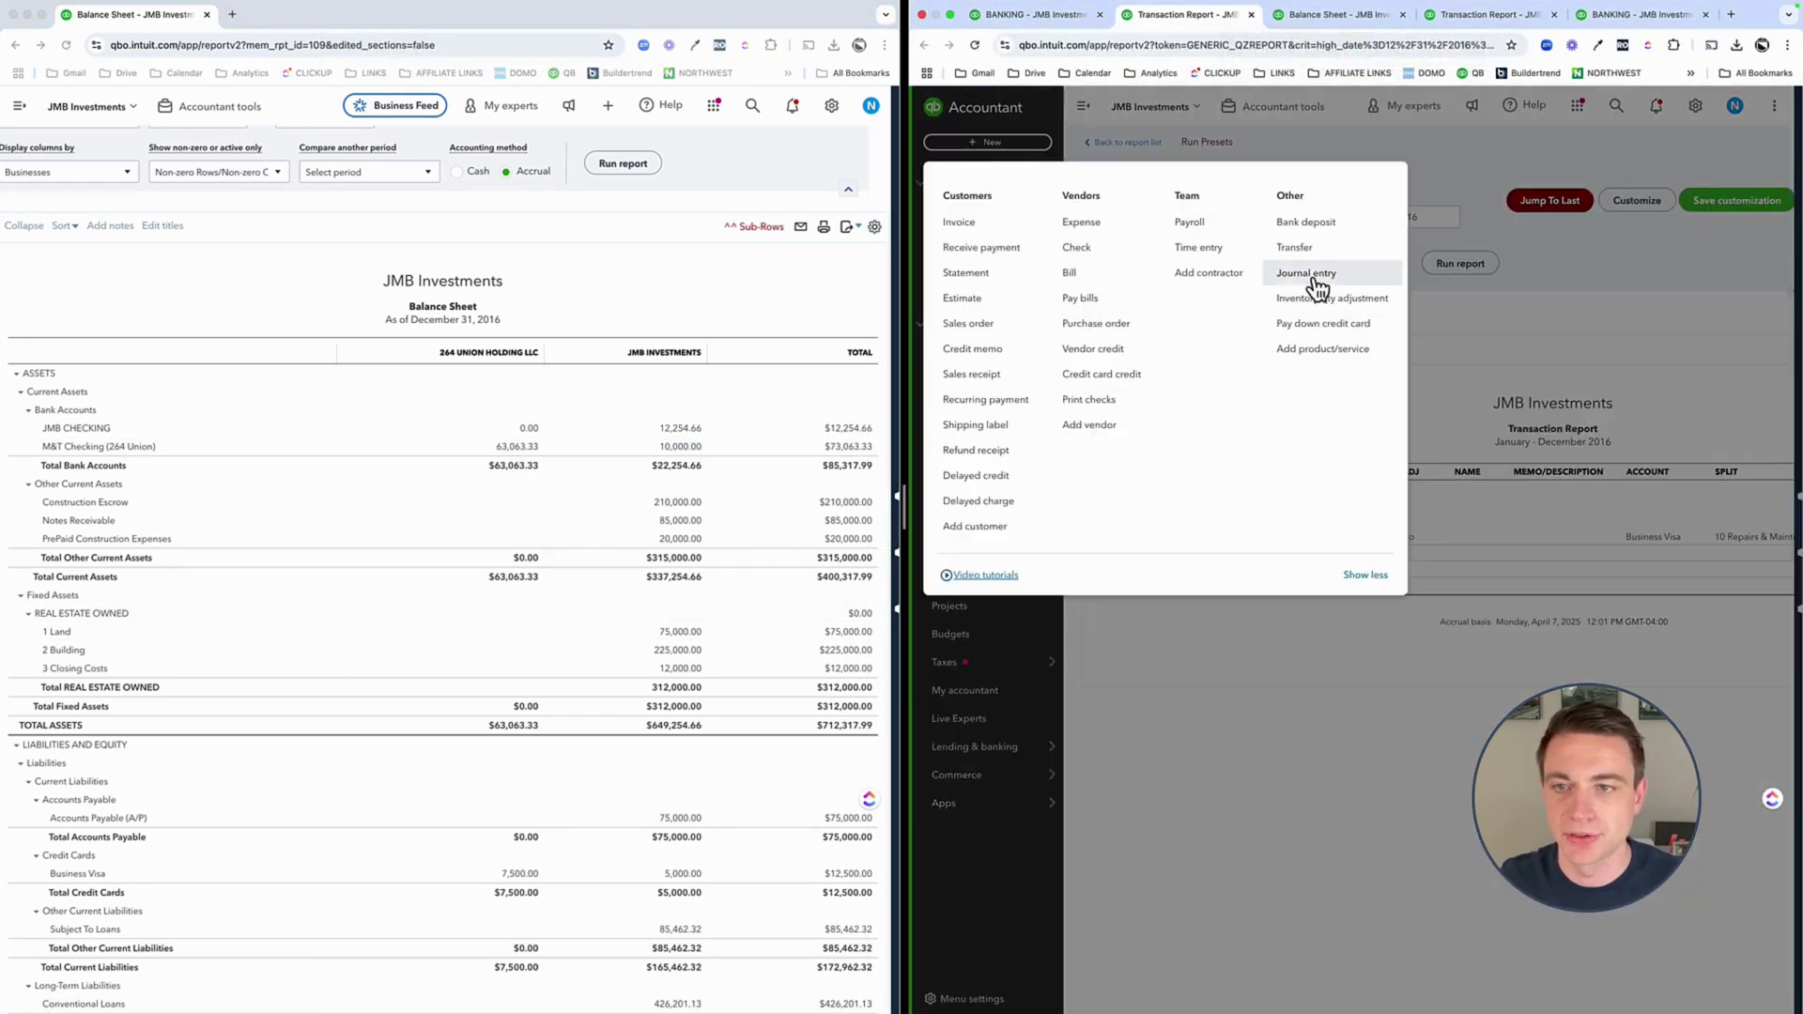
# - Start a journal entry dated 12/31/2016 with M&T Checking (264 Union) on both lines
pyautogui.click(1312, 282)
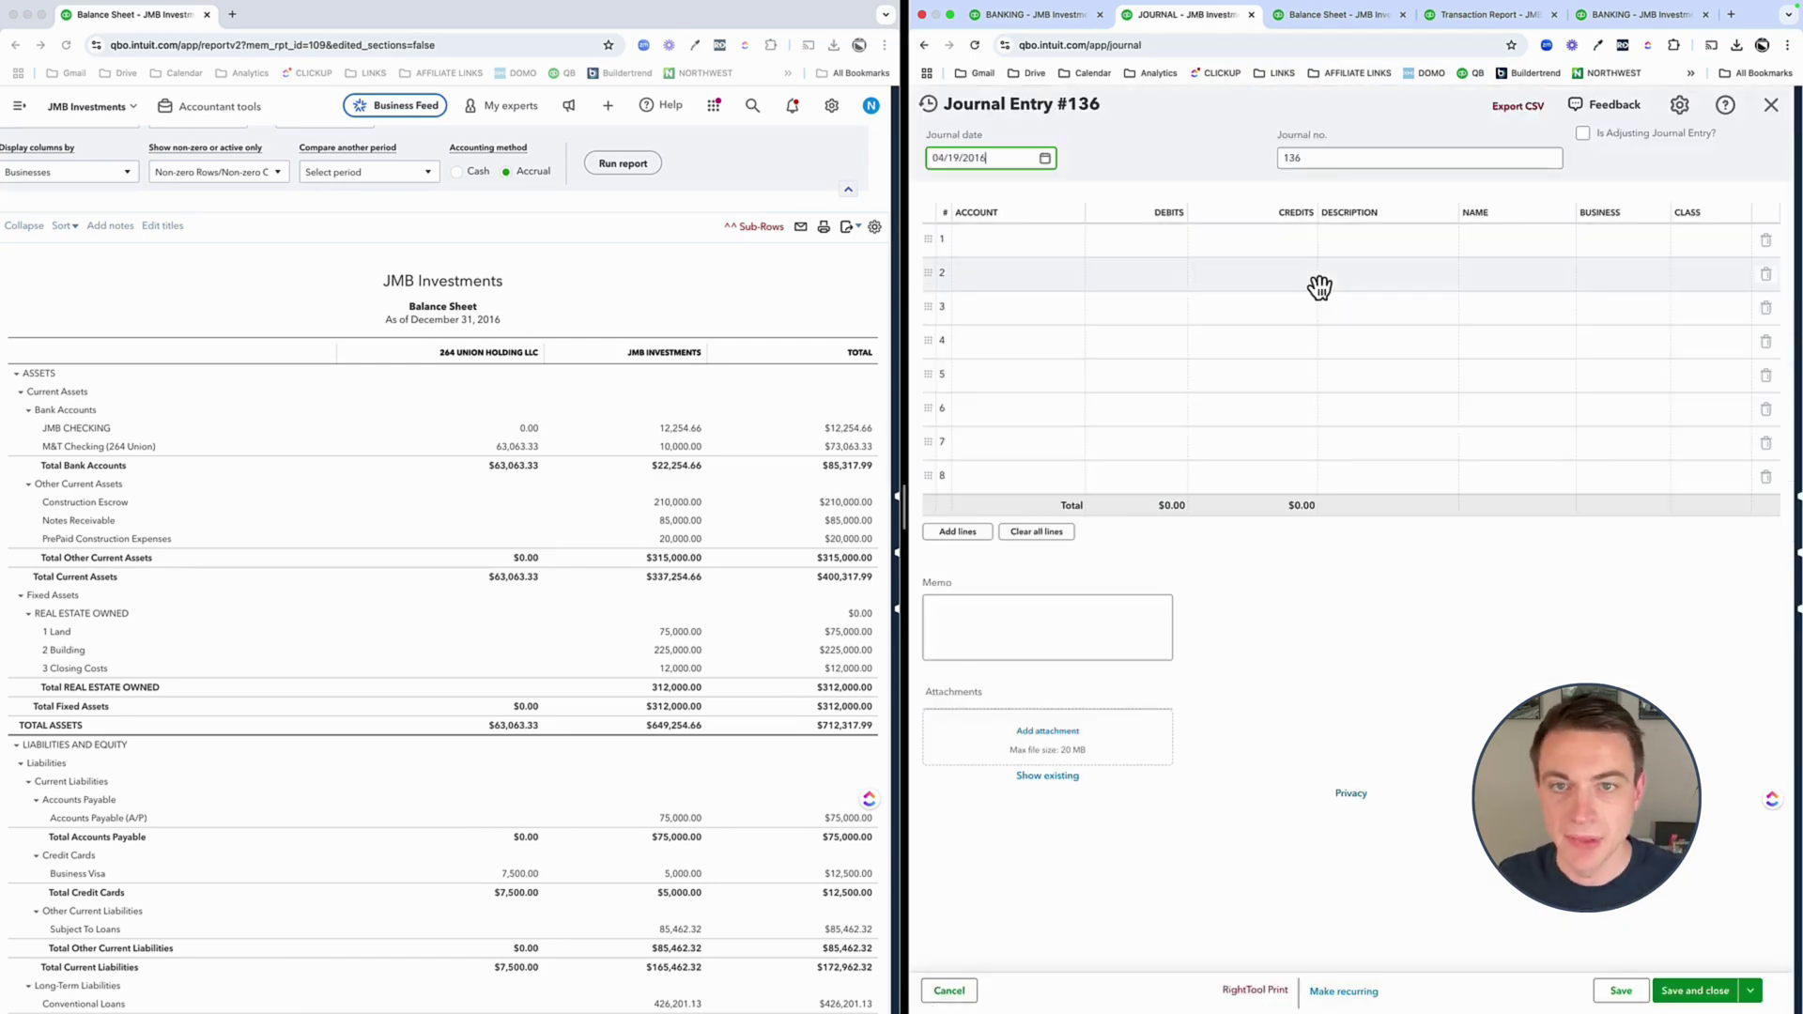
pyautogui.write('12/')
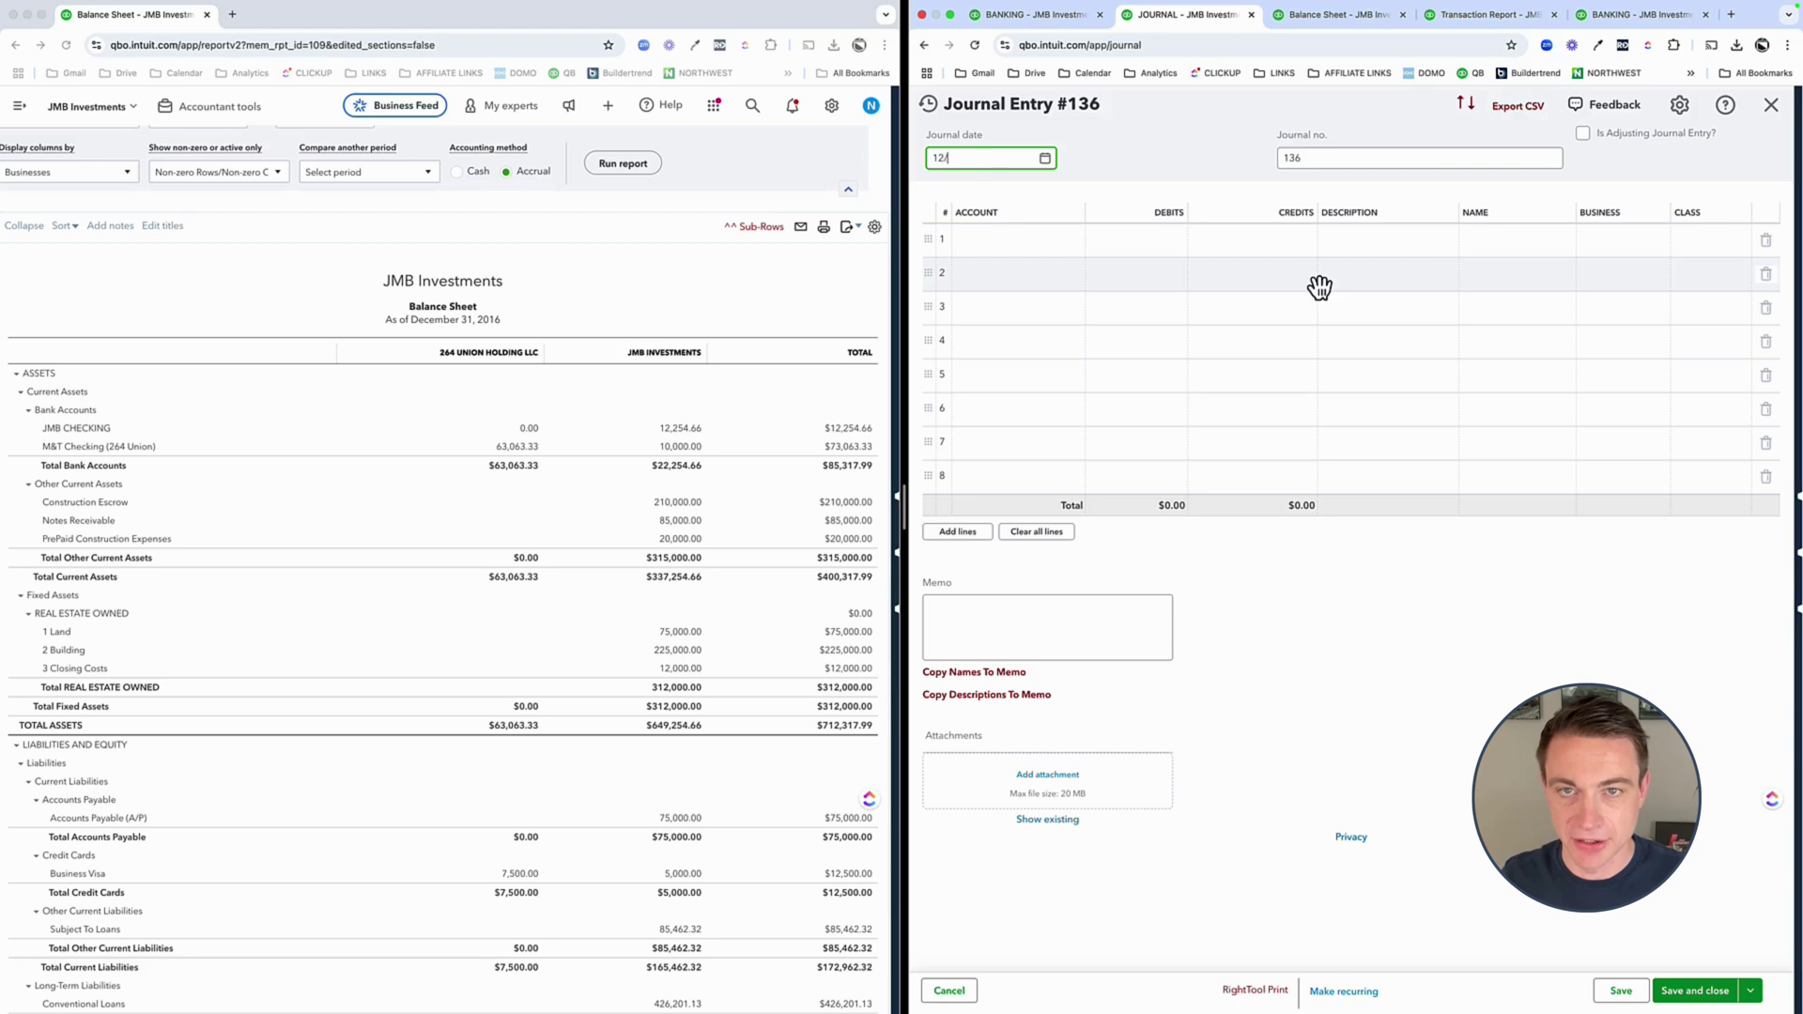
pyautogui.write('31/2016')
pyautogui.press('Tab')
pyautogui.press('Tab')
pyautogui.press('Tab')
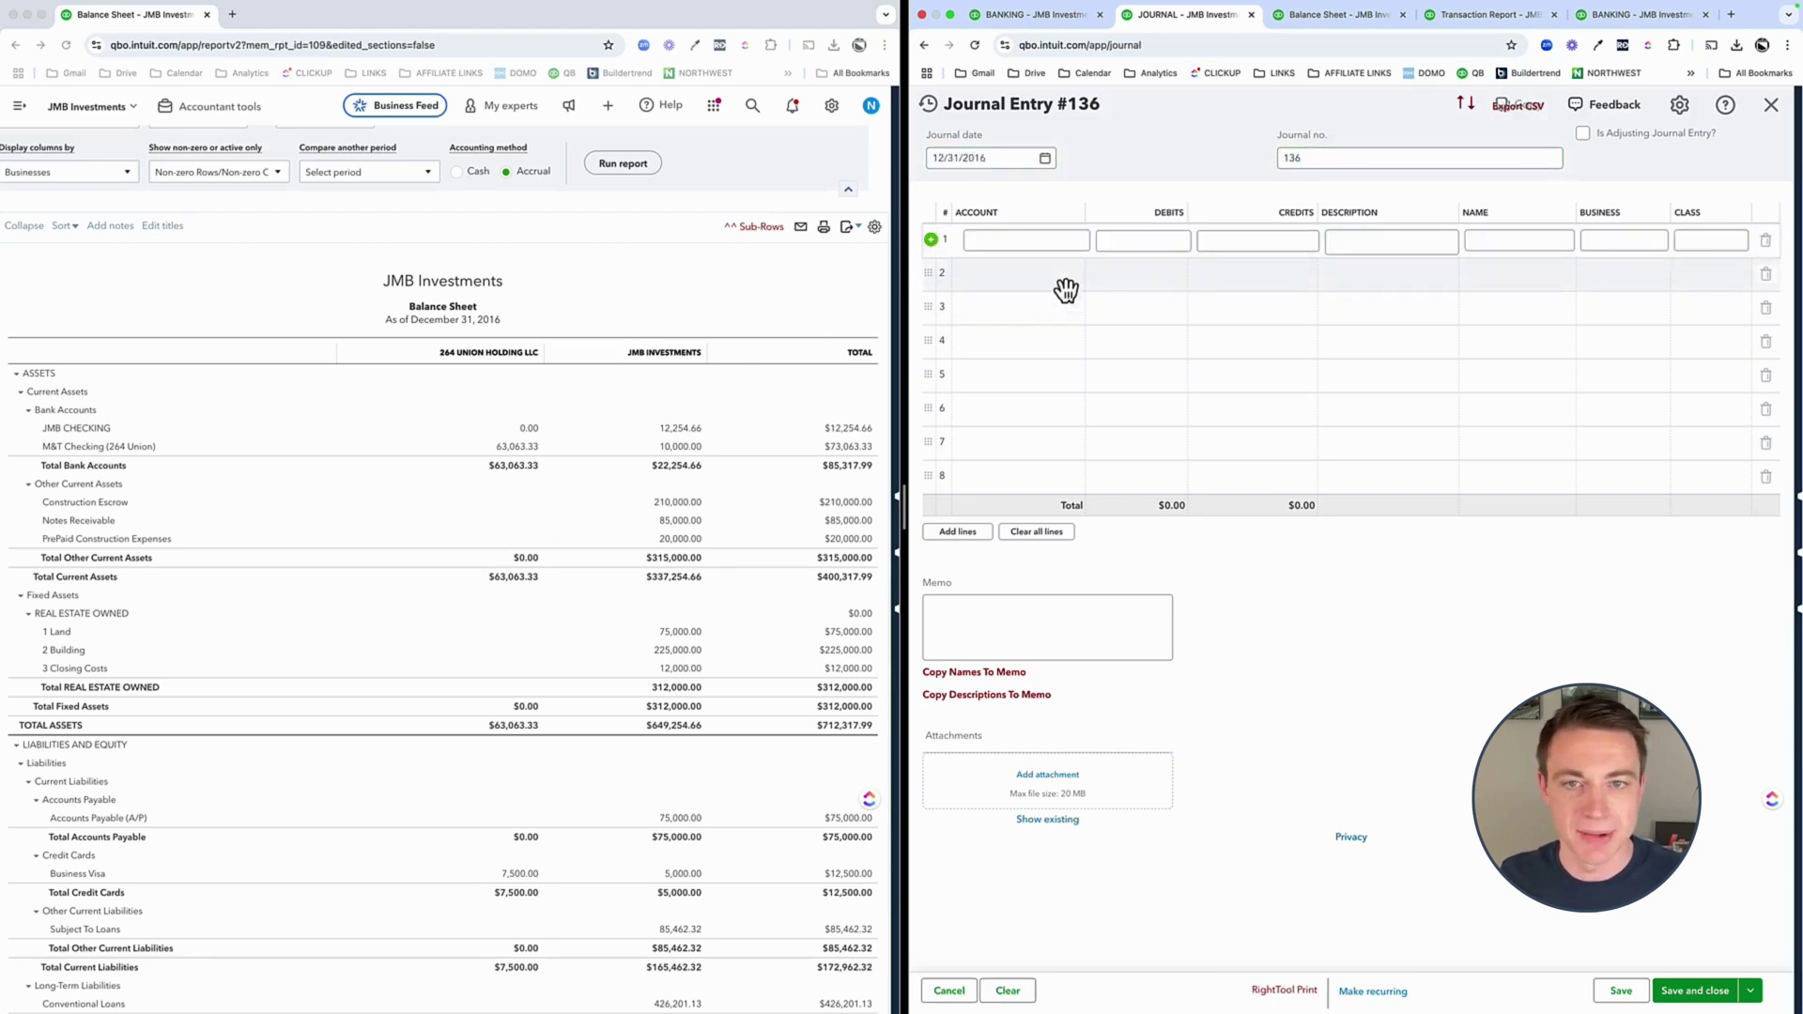
pyautogui.click(1032, 246)
pyautogui.write('M&T')
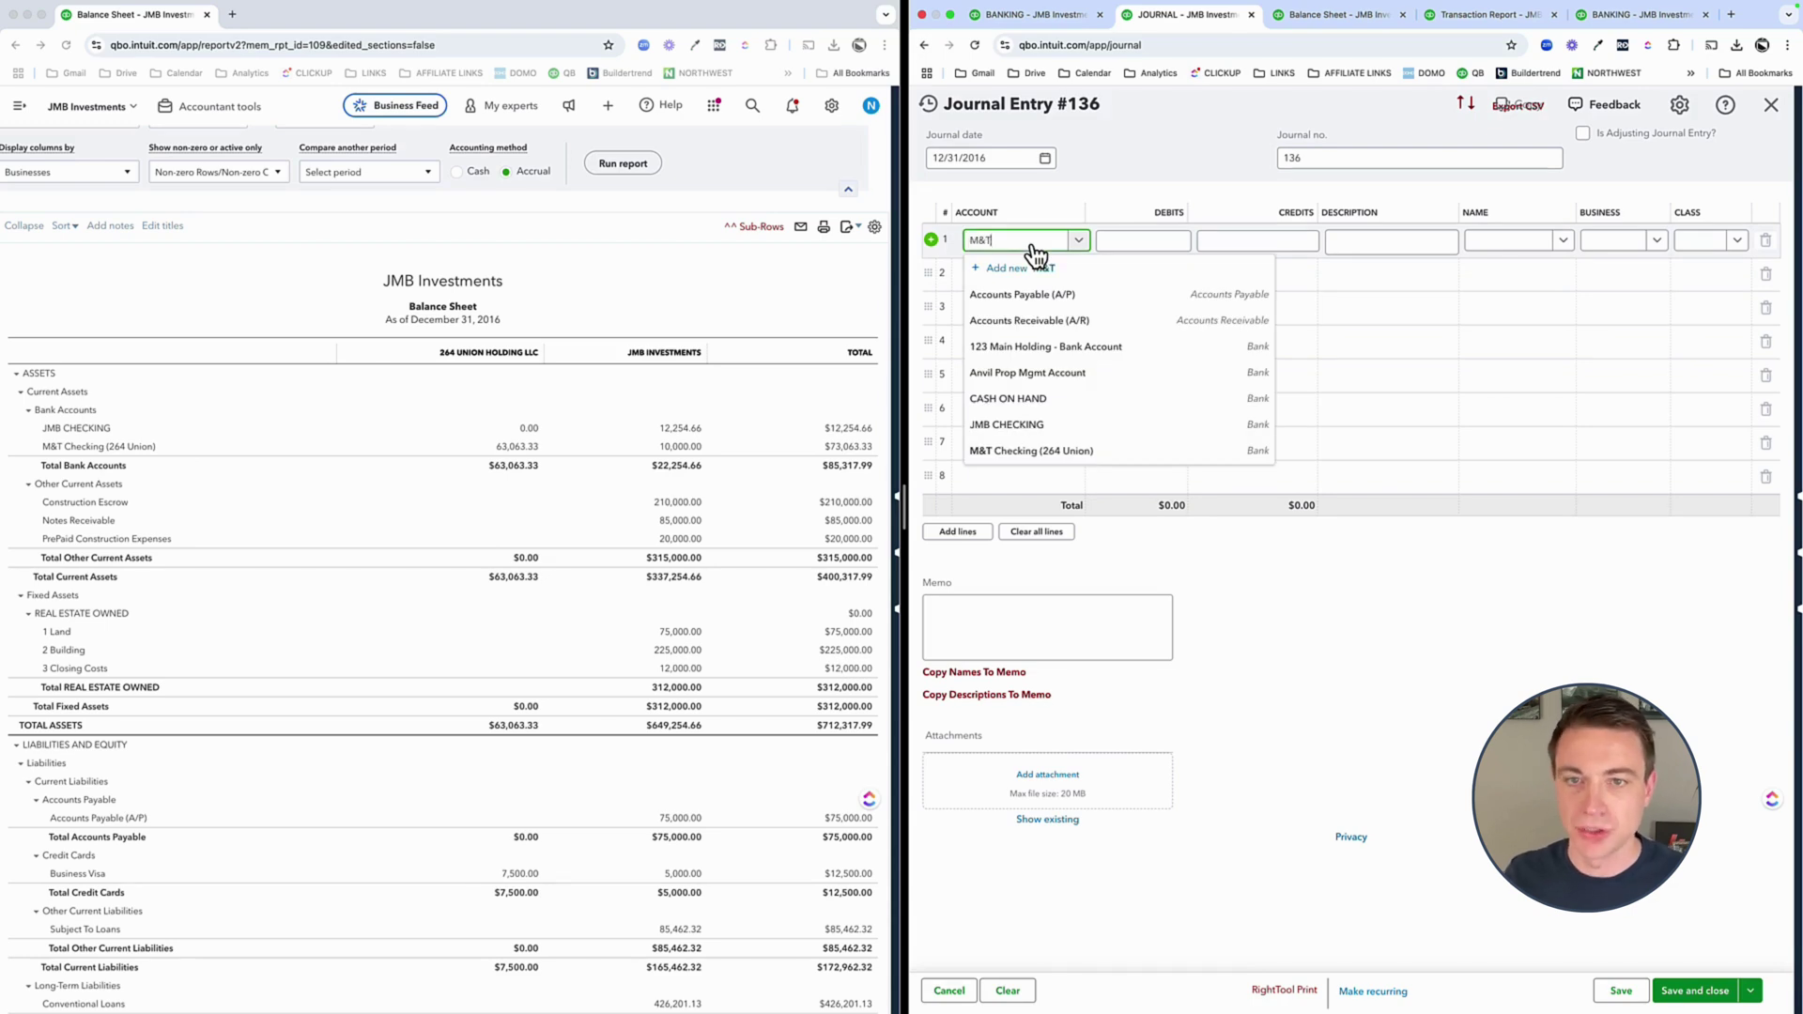
pyautogui.click(1022, 293)
pyautogui.click(1015, 275)
pyautogui.write('M')
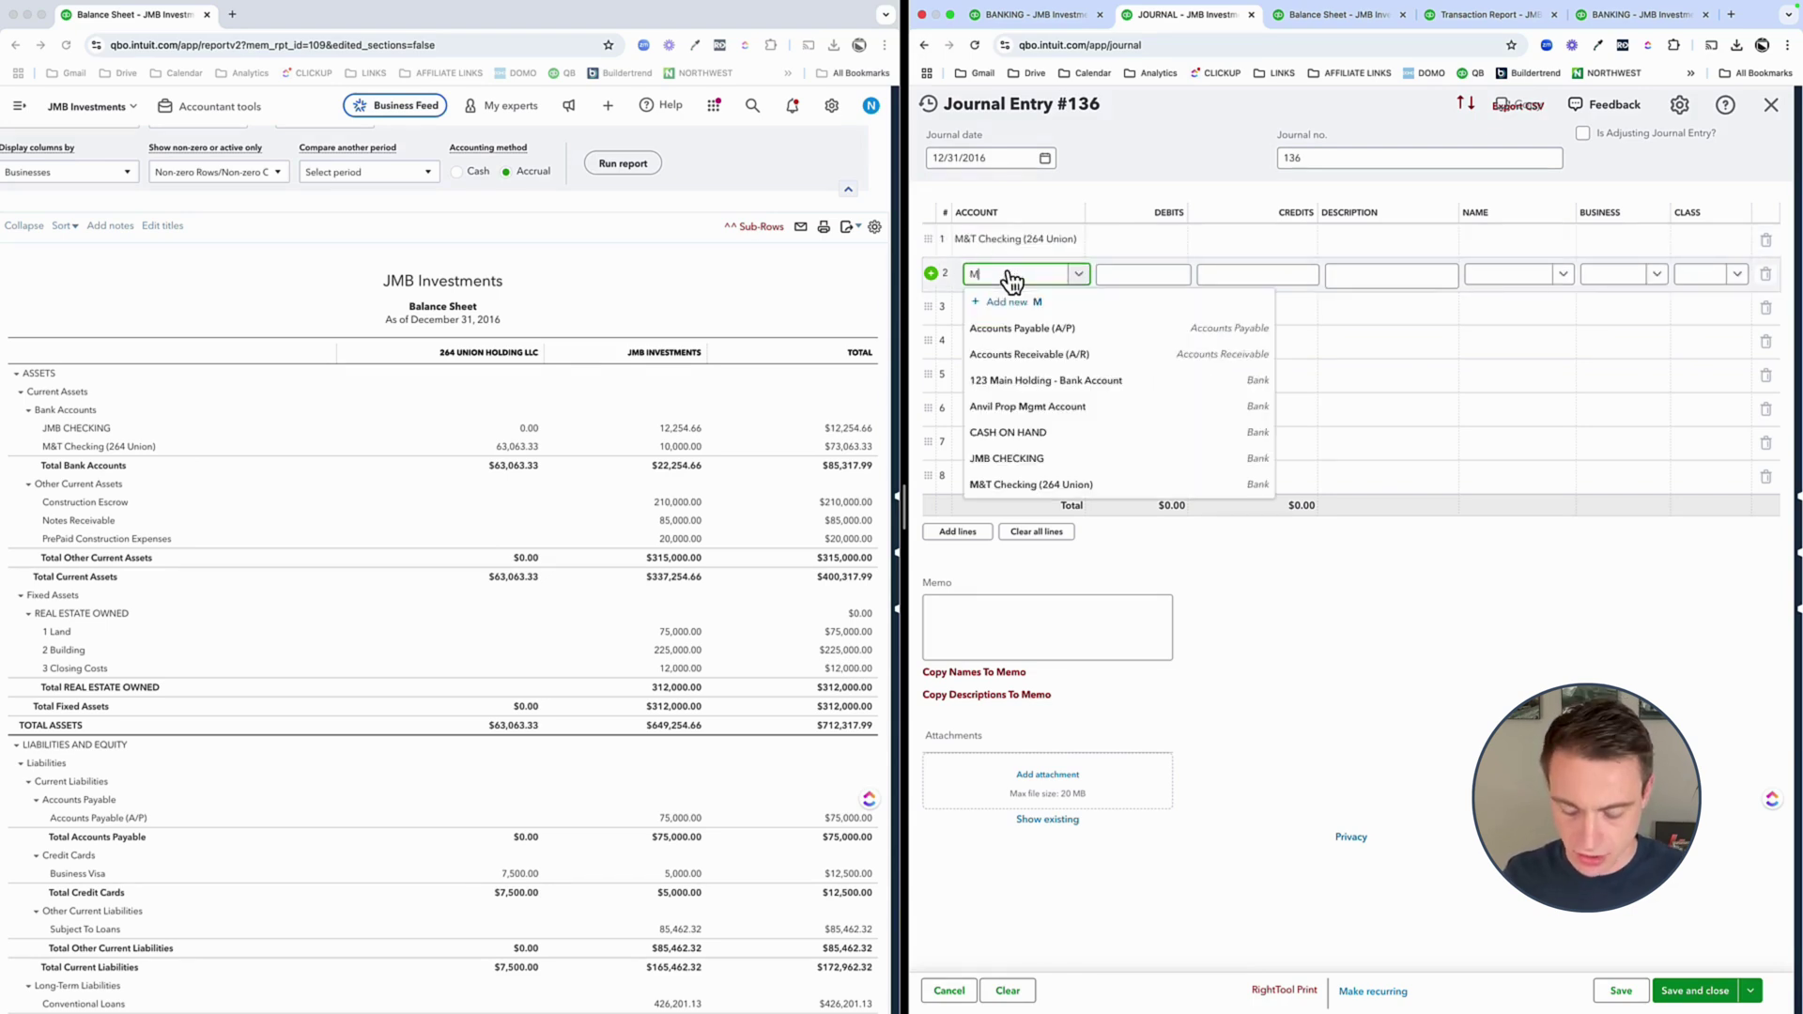
pyautogui.write('&T')
pyautogui.click(1028, 323)
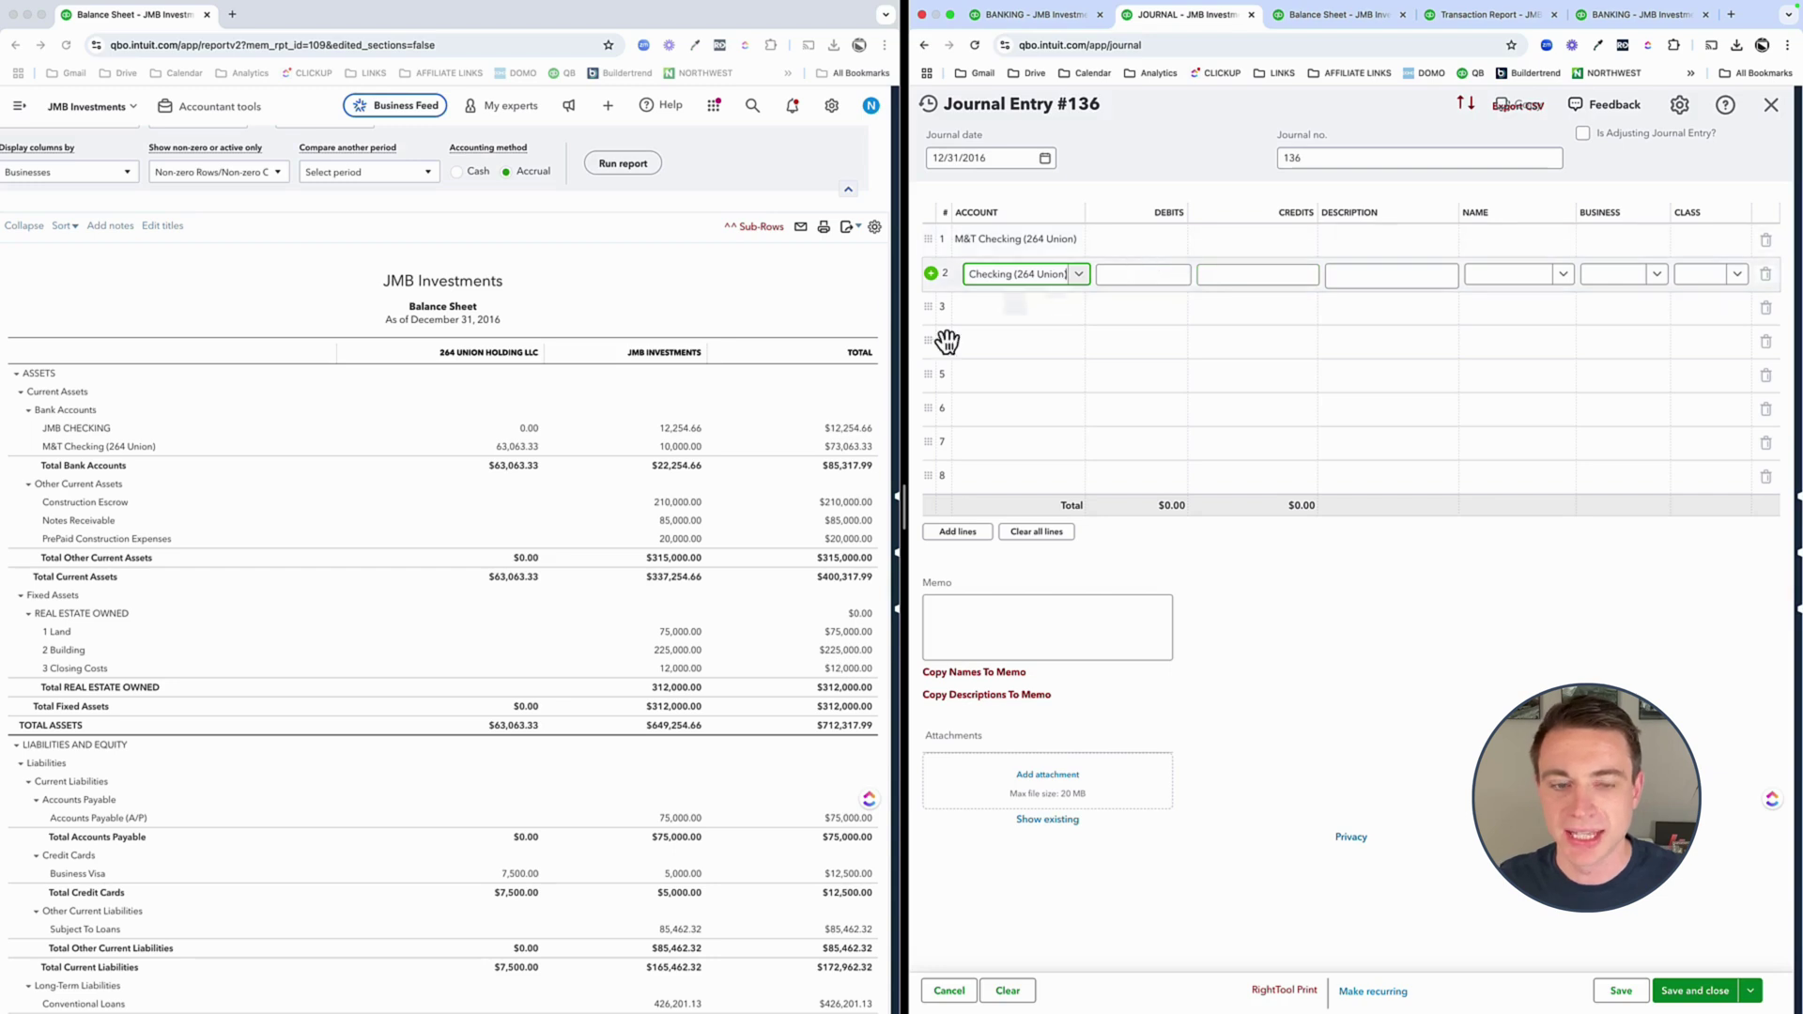
# - Make line 1 a $10,000.00 credit for JMB Investments, class General
pyautogui.click(1284, 248)
pyautogui.write('10,0')
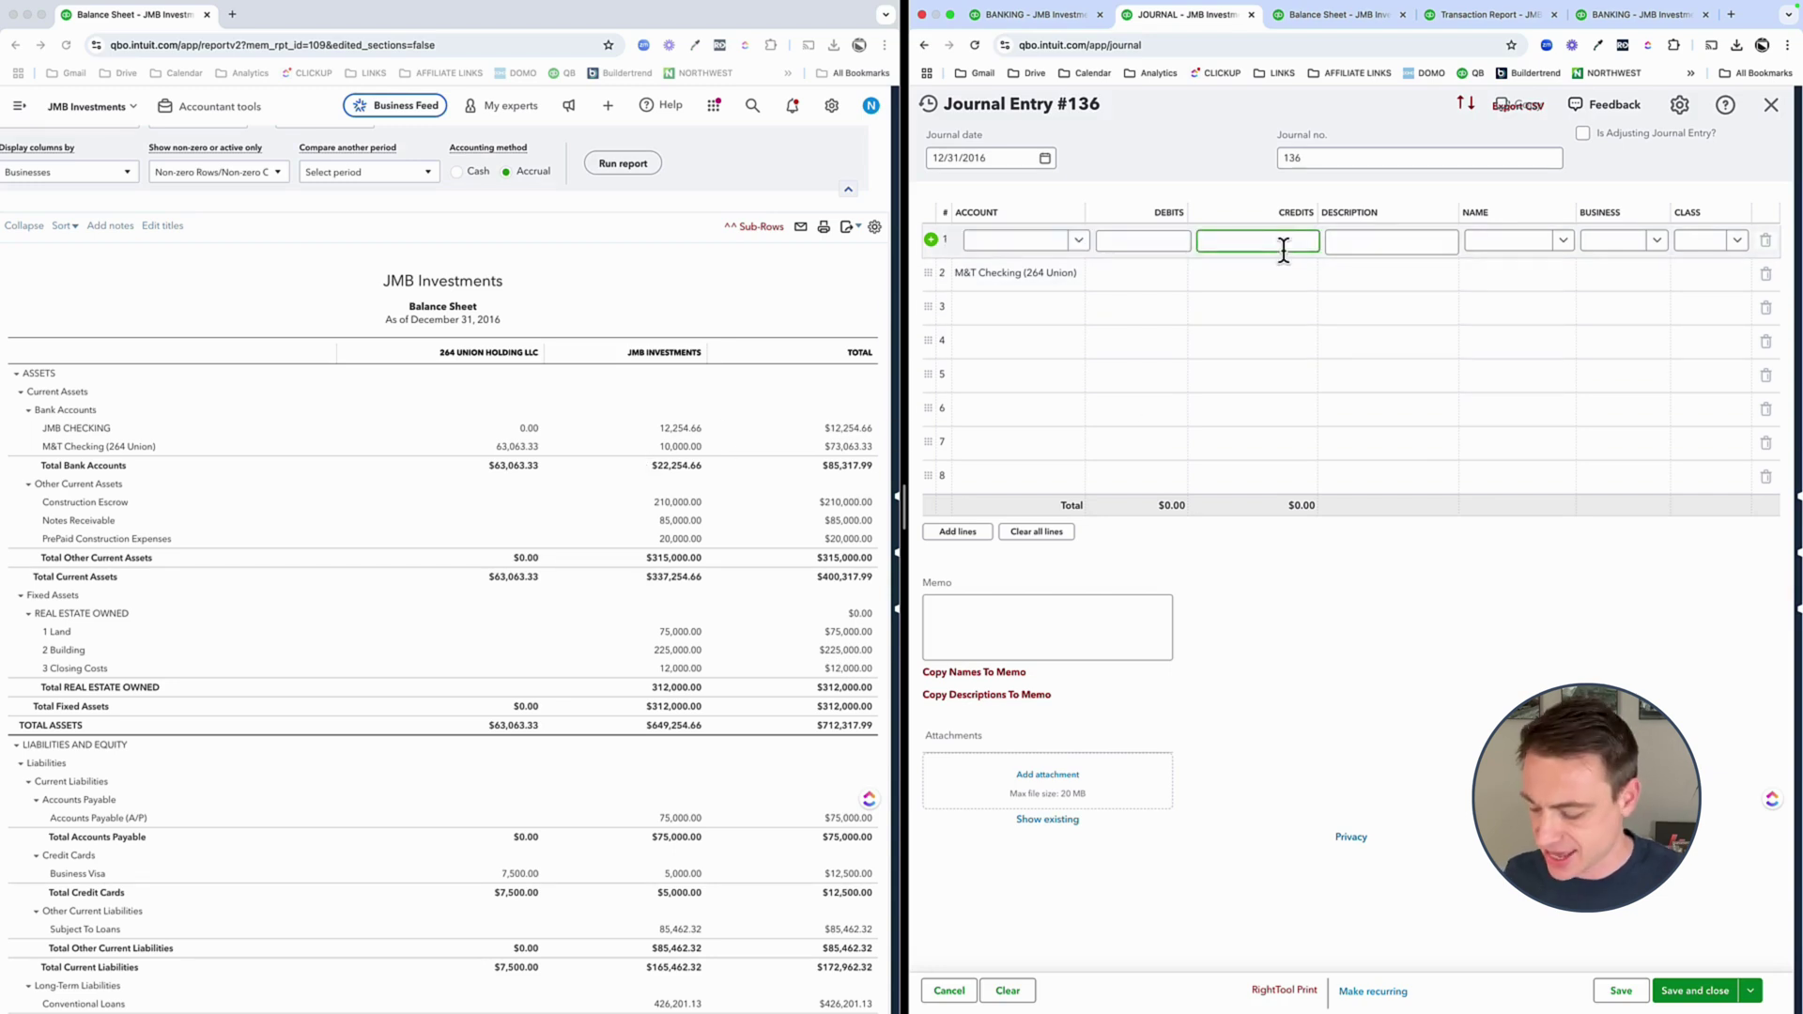
pyautogui.write('00')
pyautogui.press('Tab')
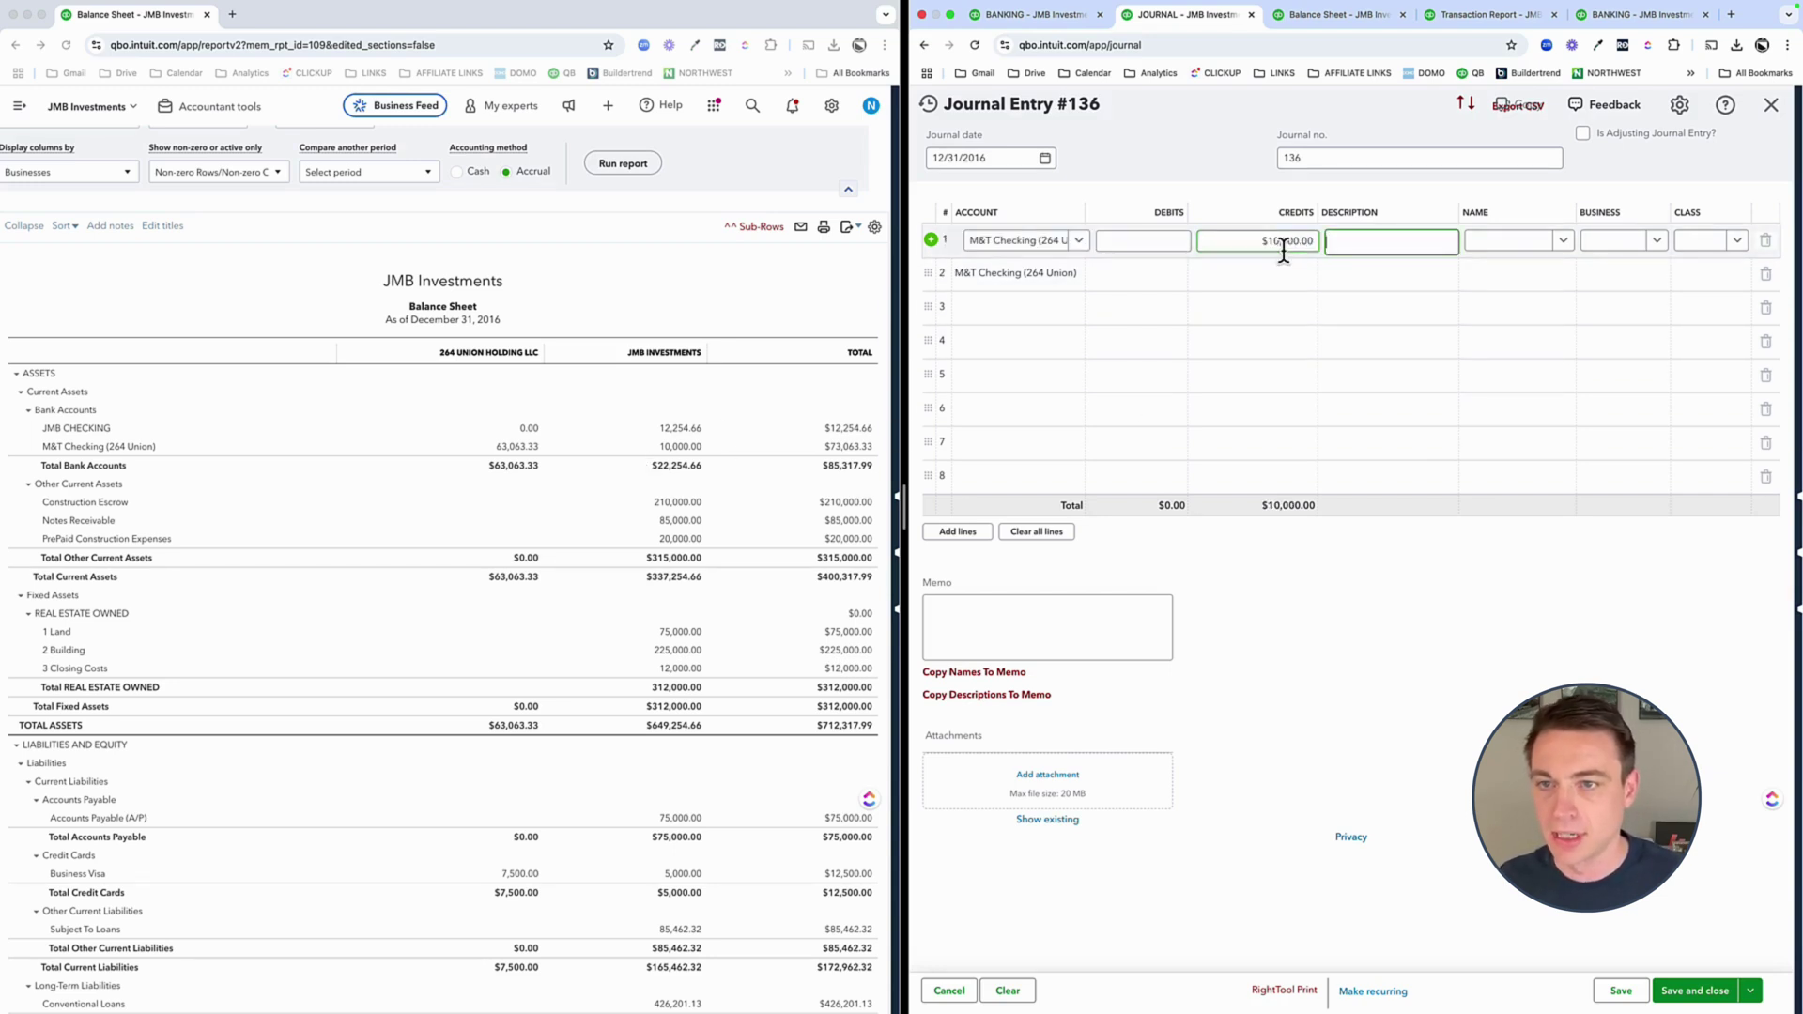
pyautogui.click(1612, 242)
pyautogui.write('jmb')
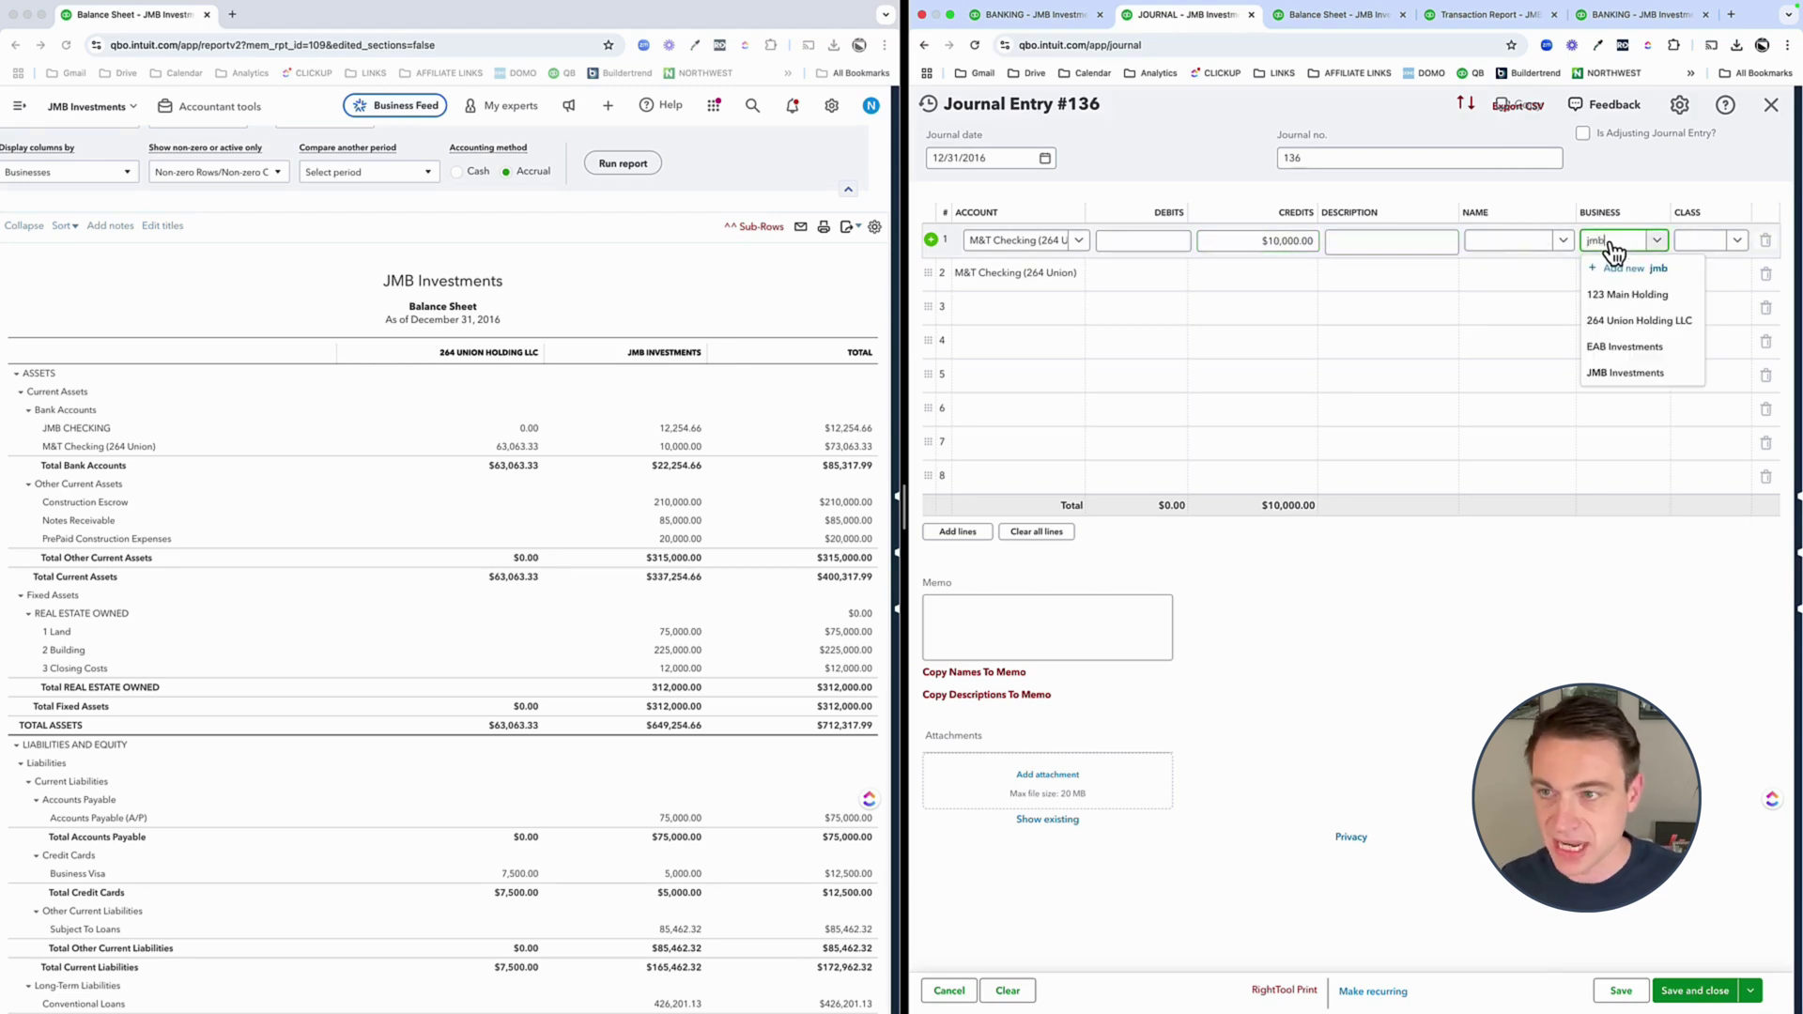
pyautogui.click(1614, 295)
pyautogui.click(1691, 242)
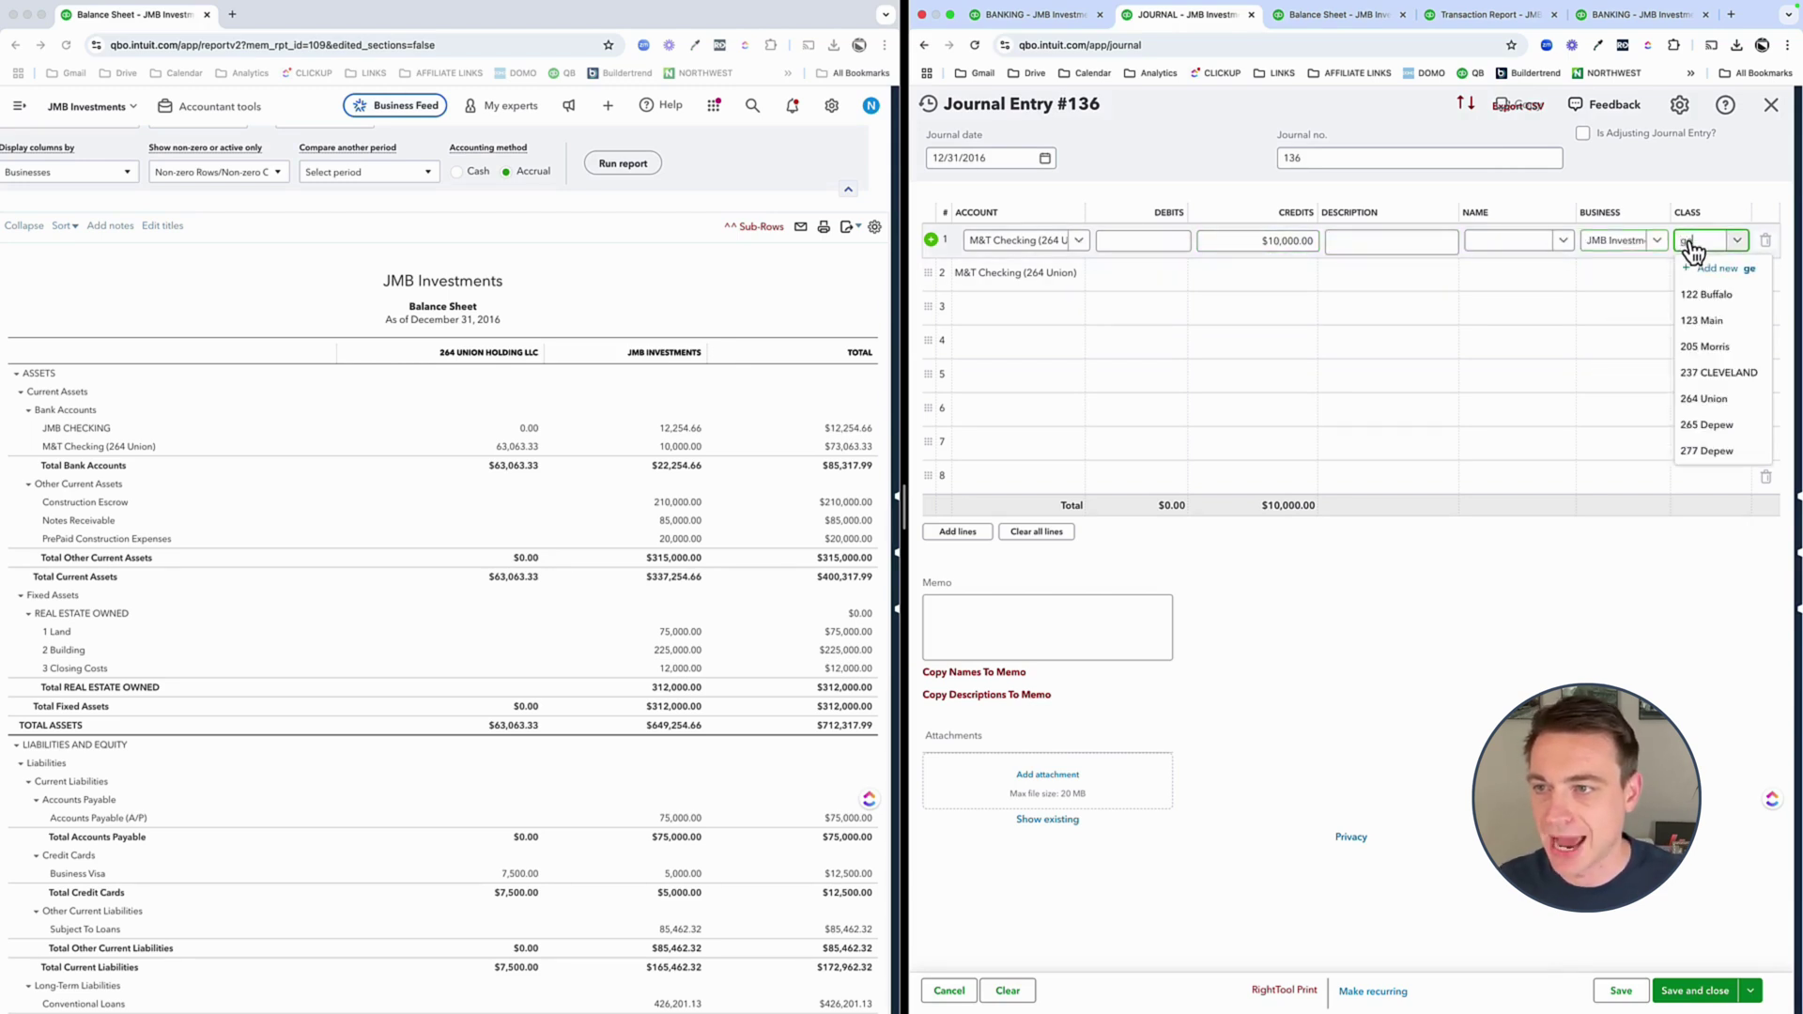
pyautogui.write('ge')
pyautogui.click(1698, 294)
pyautogui.click(1522, 623)
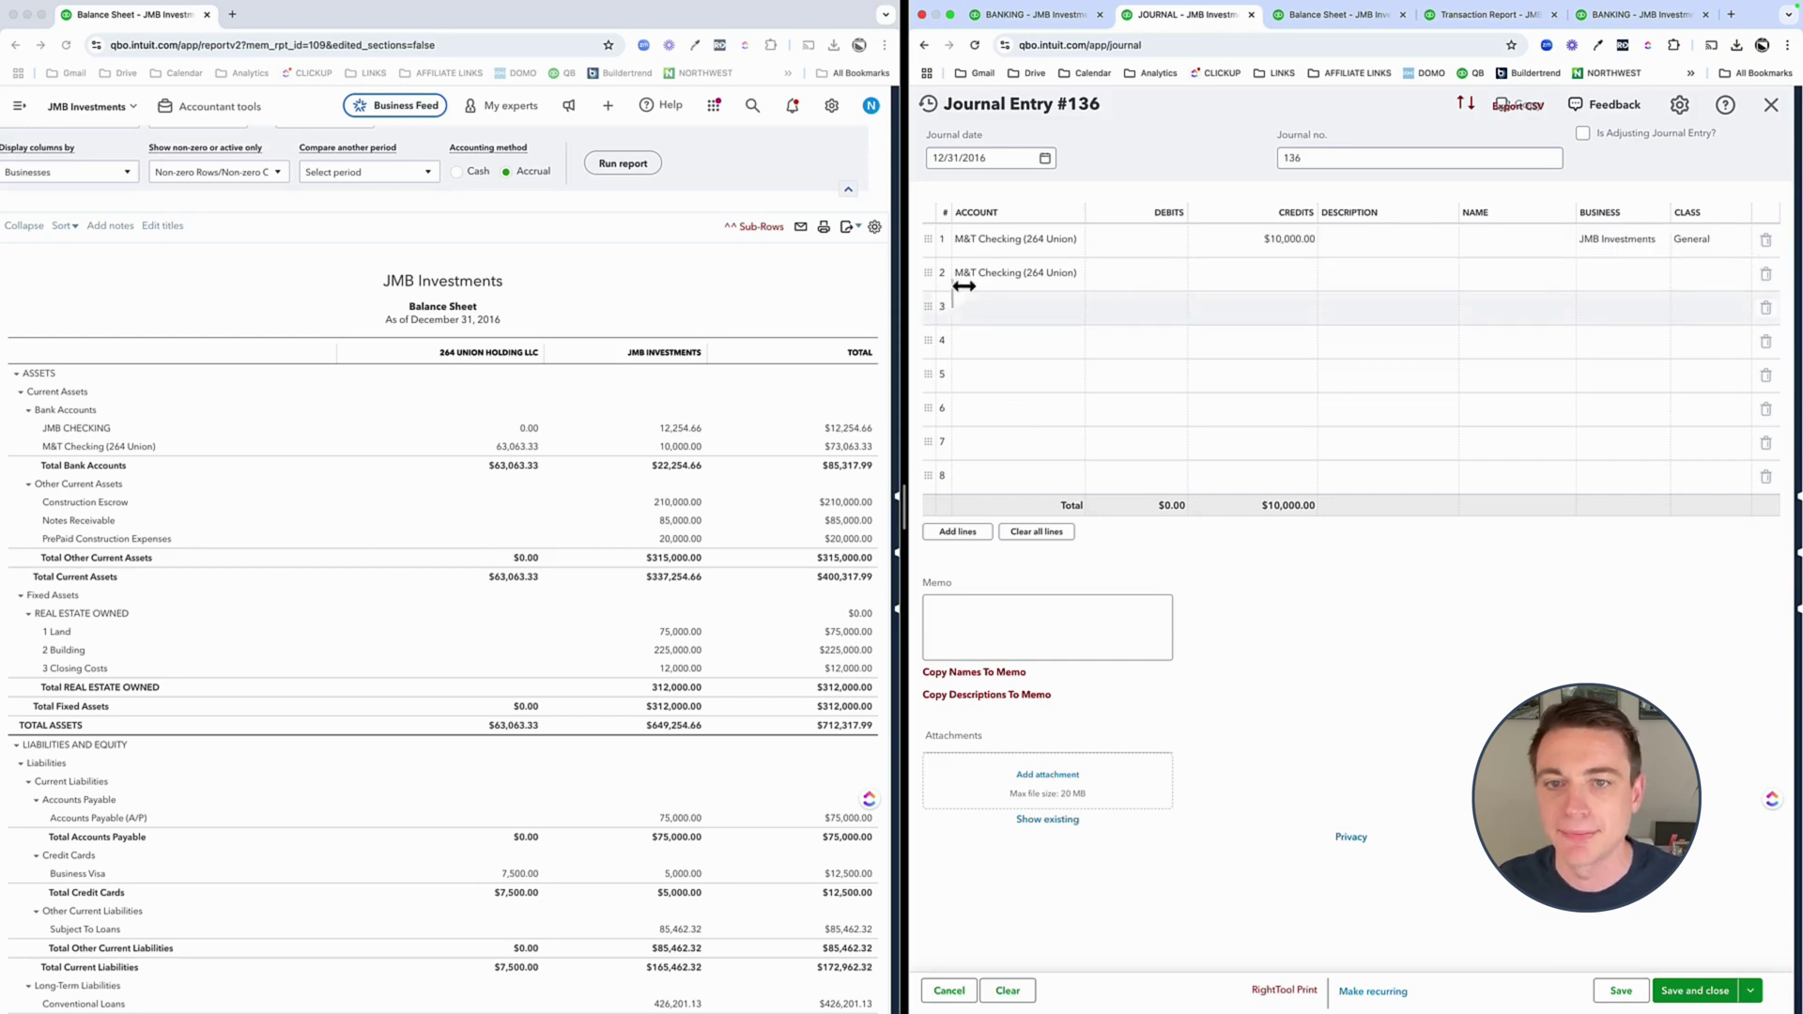
# - Make line 2 a $10,000.00 debit for 264 Union Holding LLC, class General, and save
pyautogui.click(1135, 287)
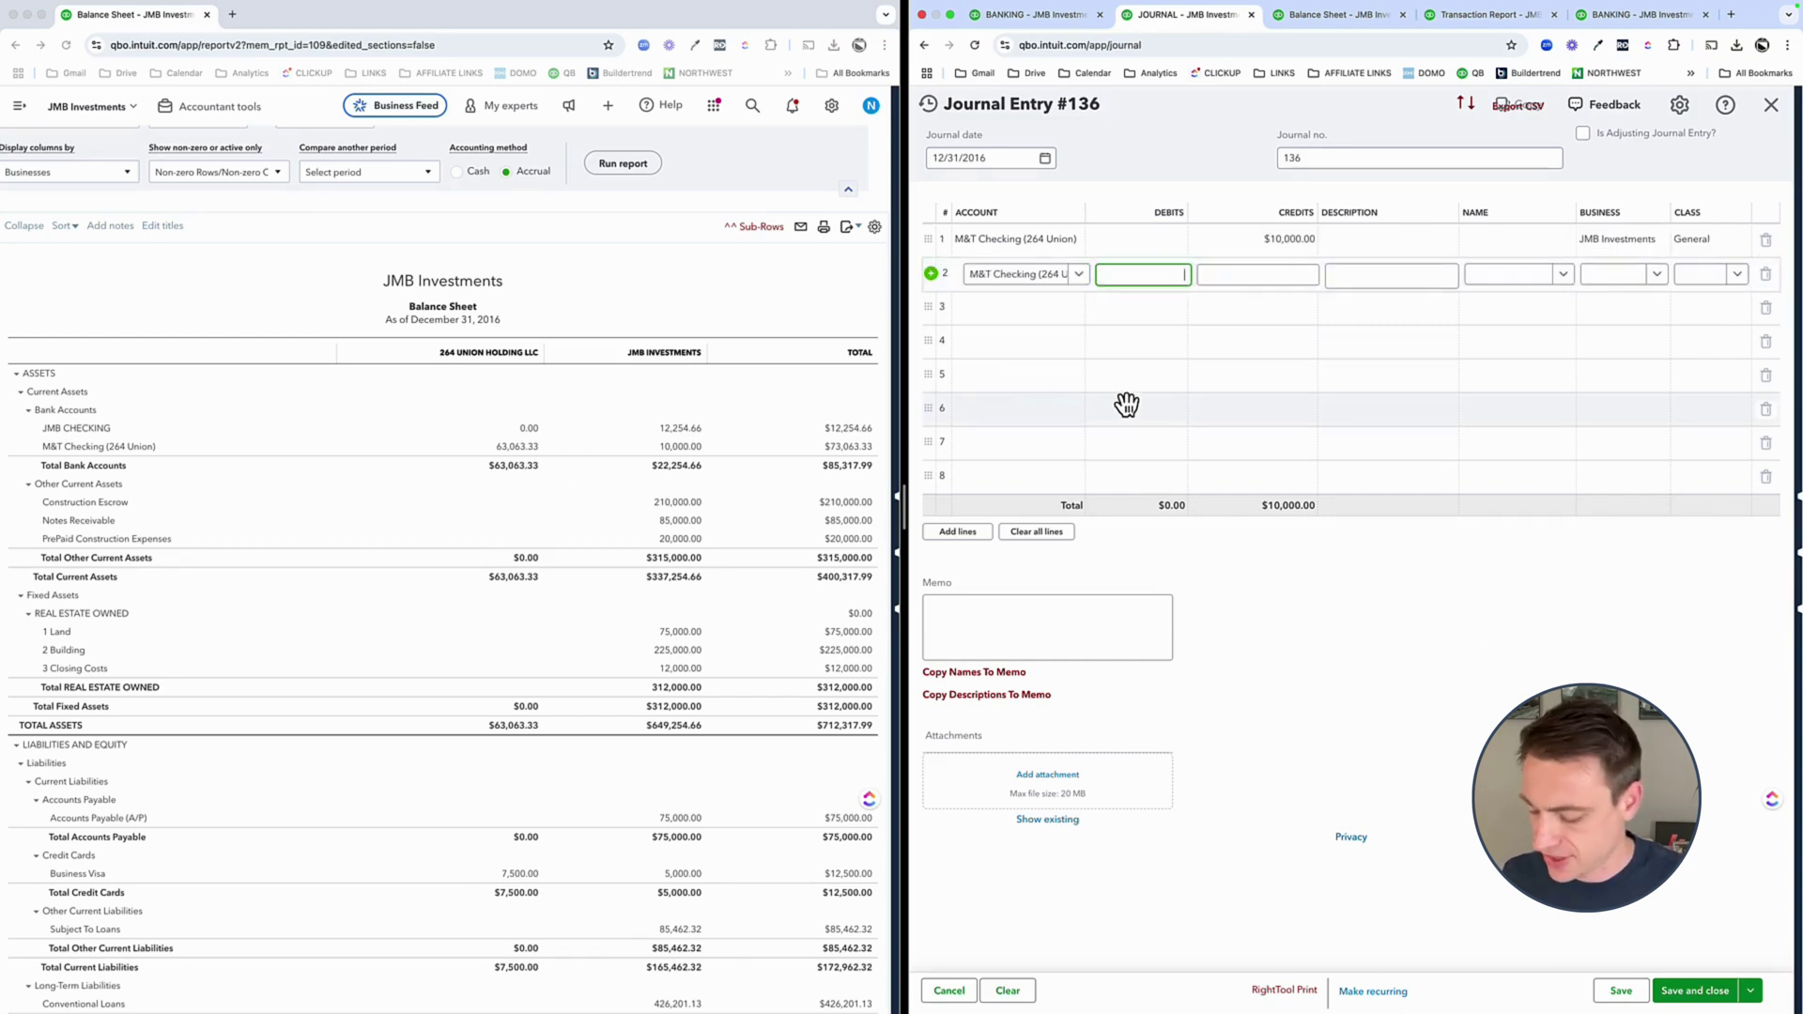
pyautogui.write('10000')
pyautogui.press('Tab')
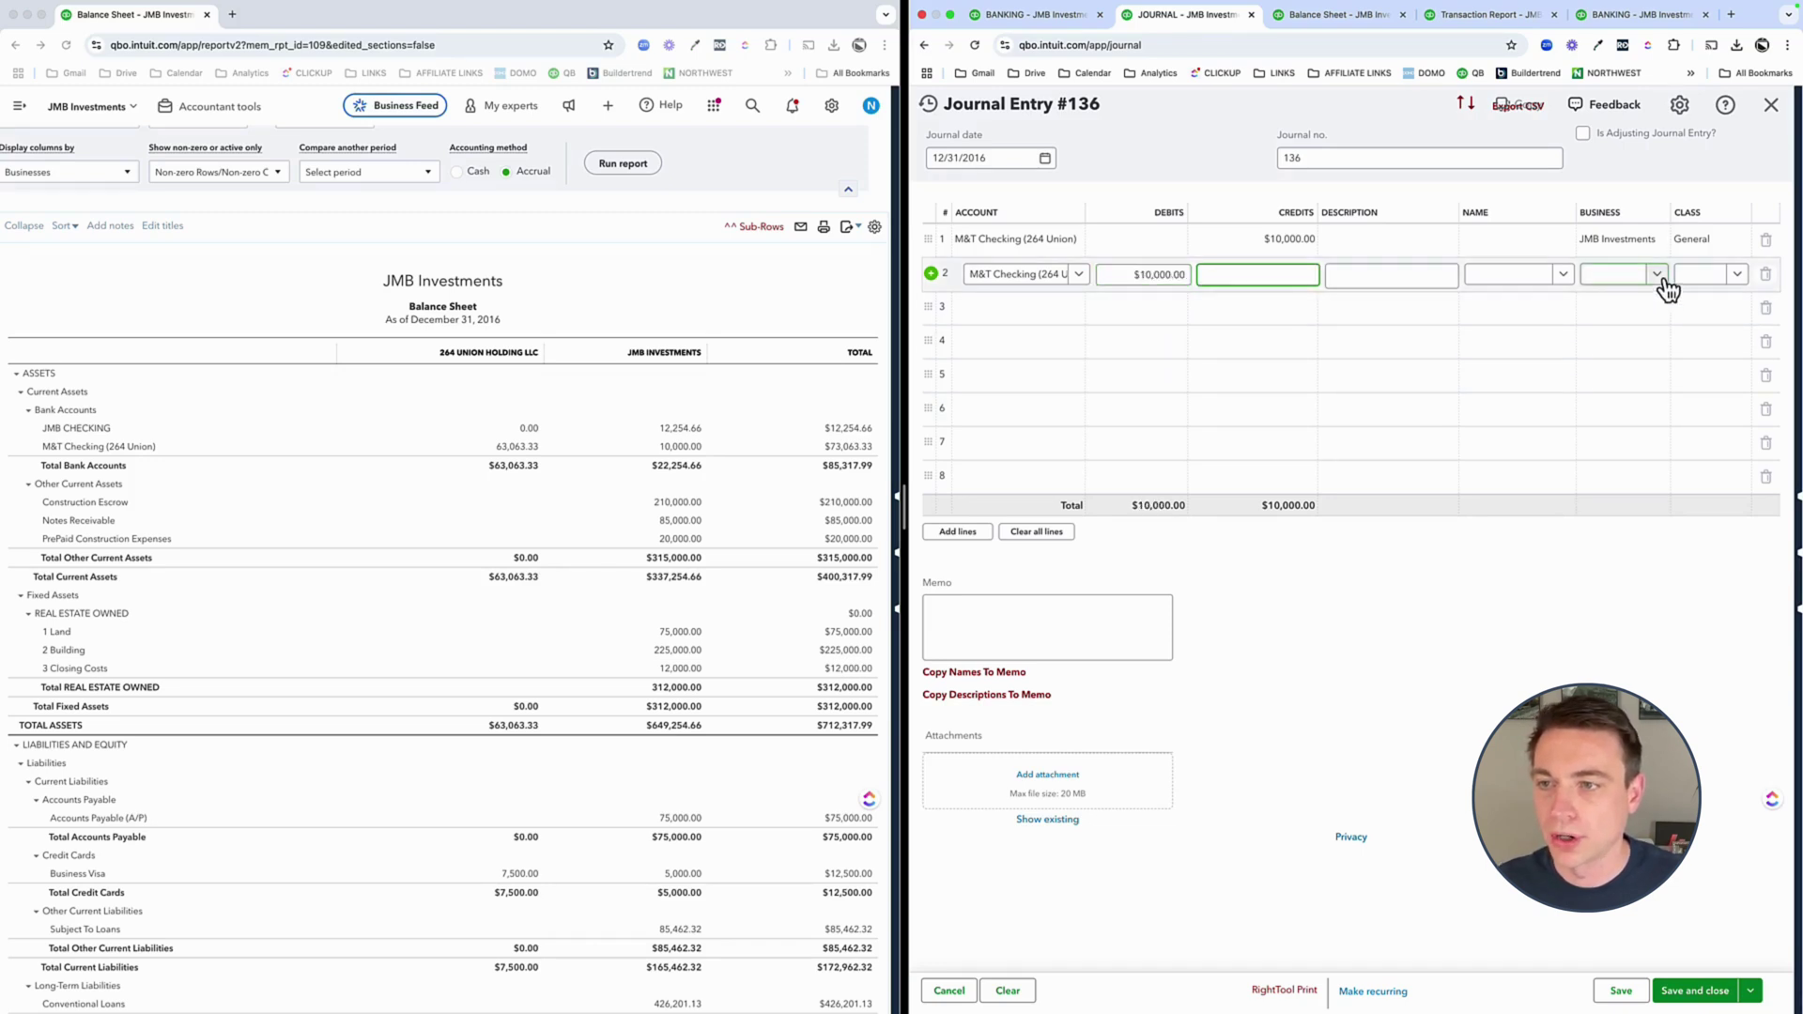
pyautogui.click(1657, 273)
pyautogui.click(1639, 354)
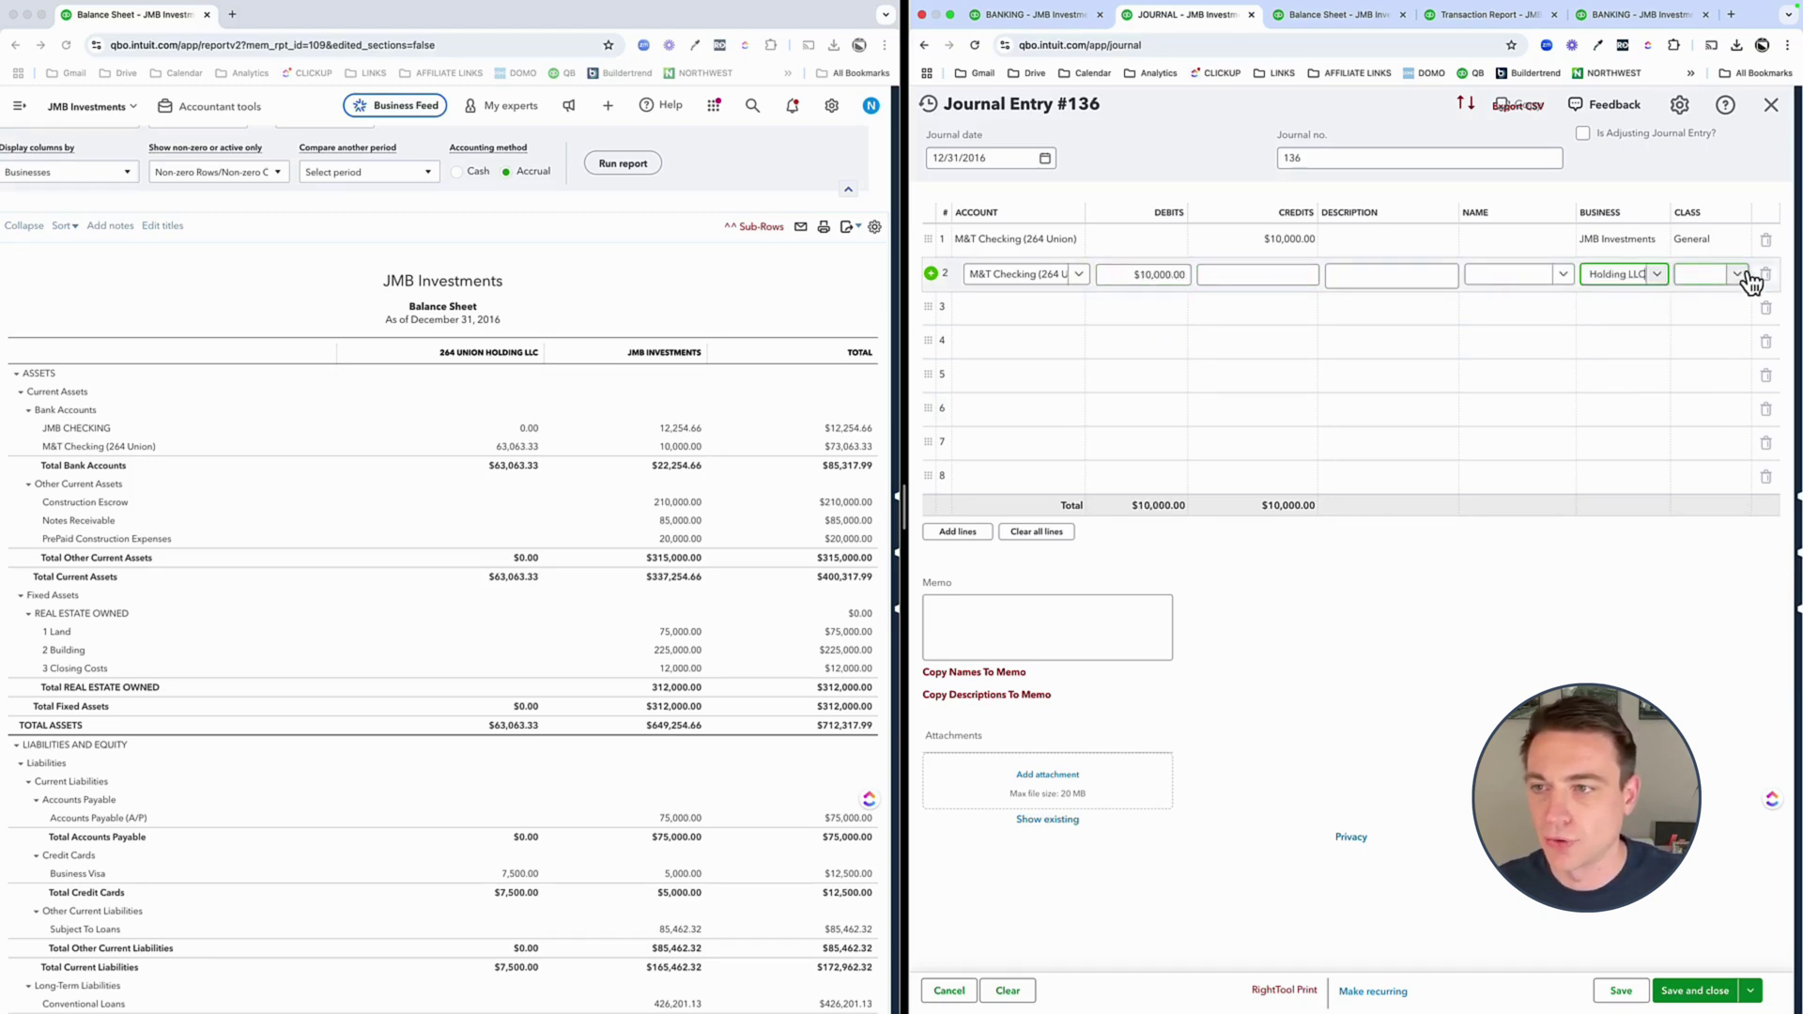
pyautogui.click(1737, 273)
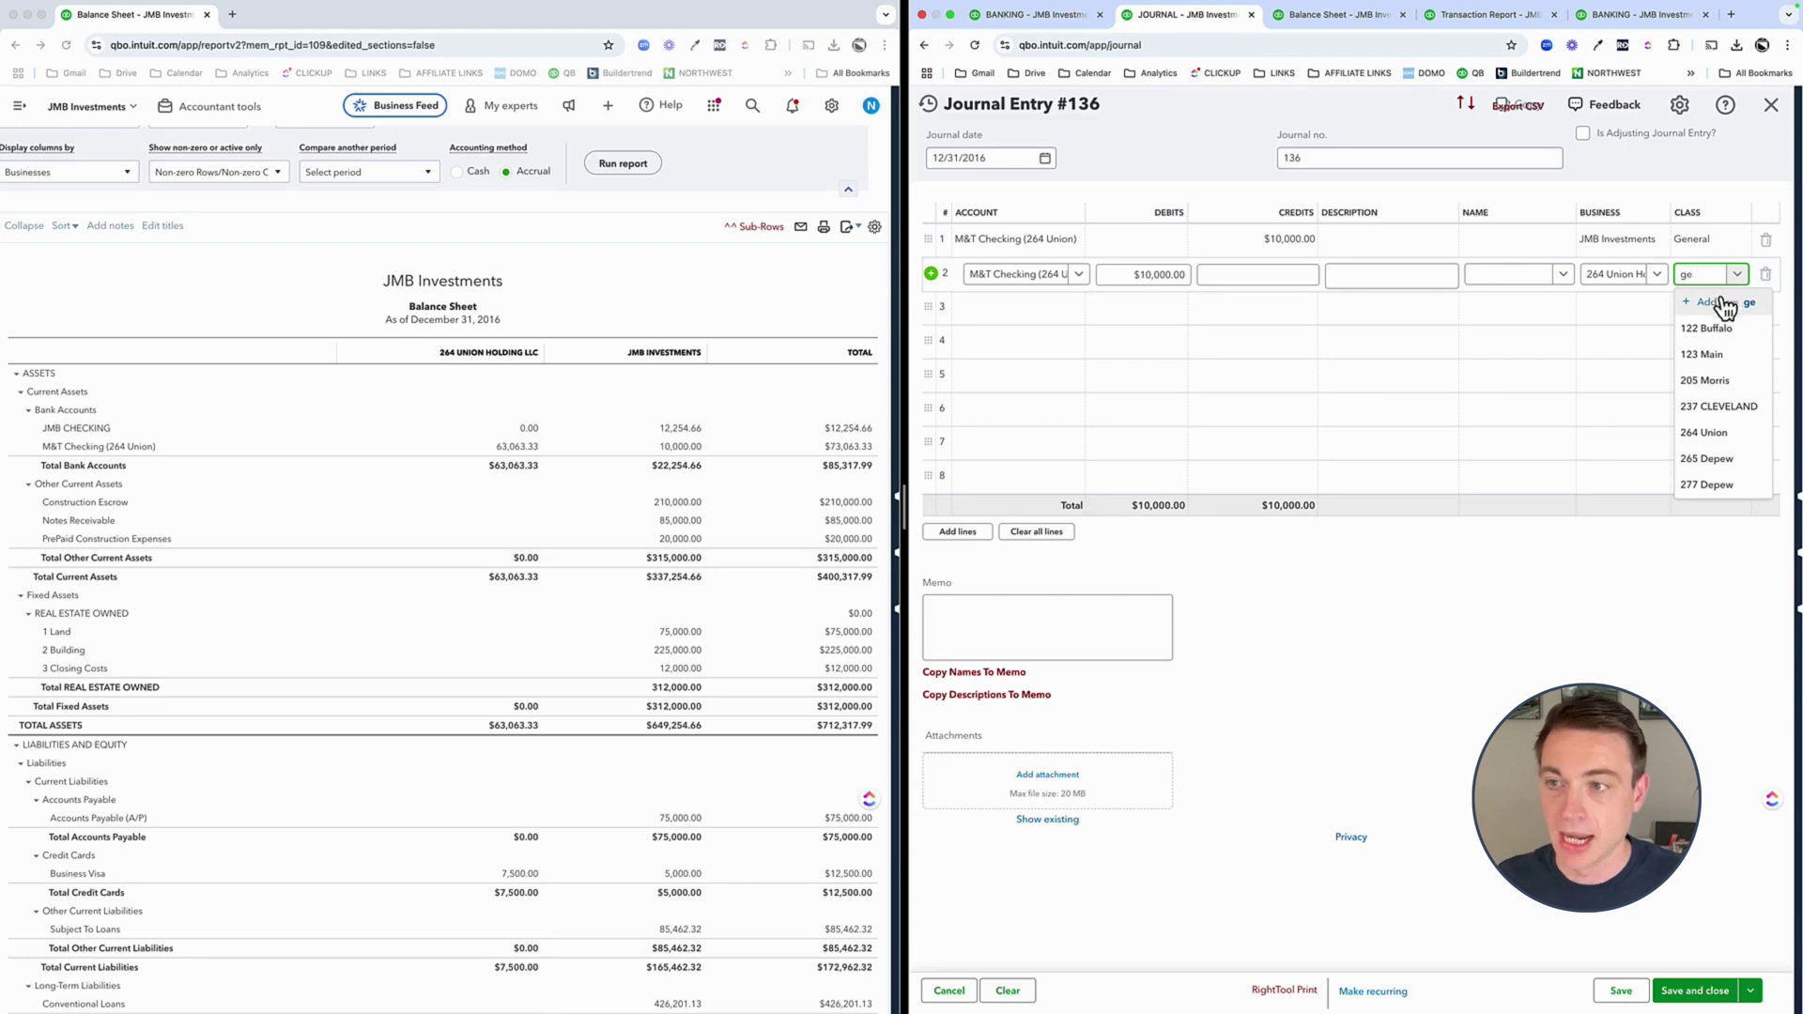
pyautogui.write('ge')
pyautogui.click(1700, 329)
pyautogui.click(1676, 633)
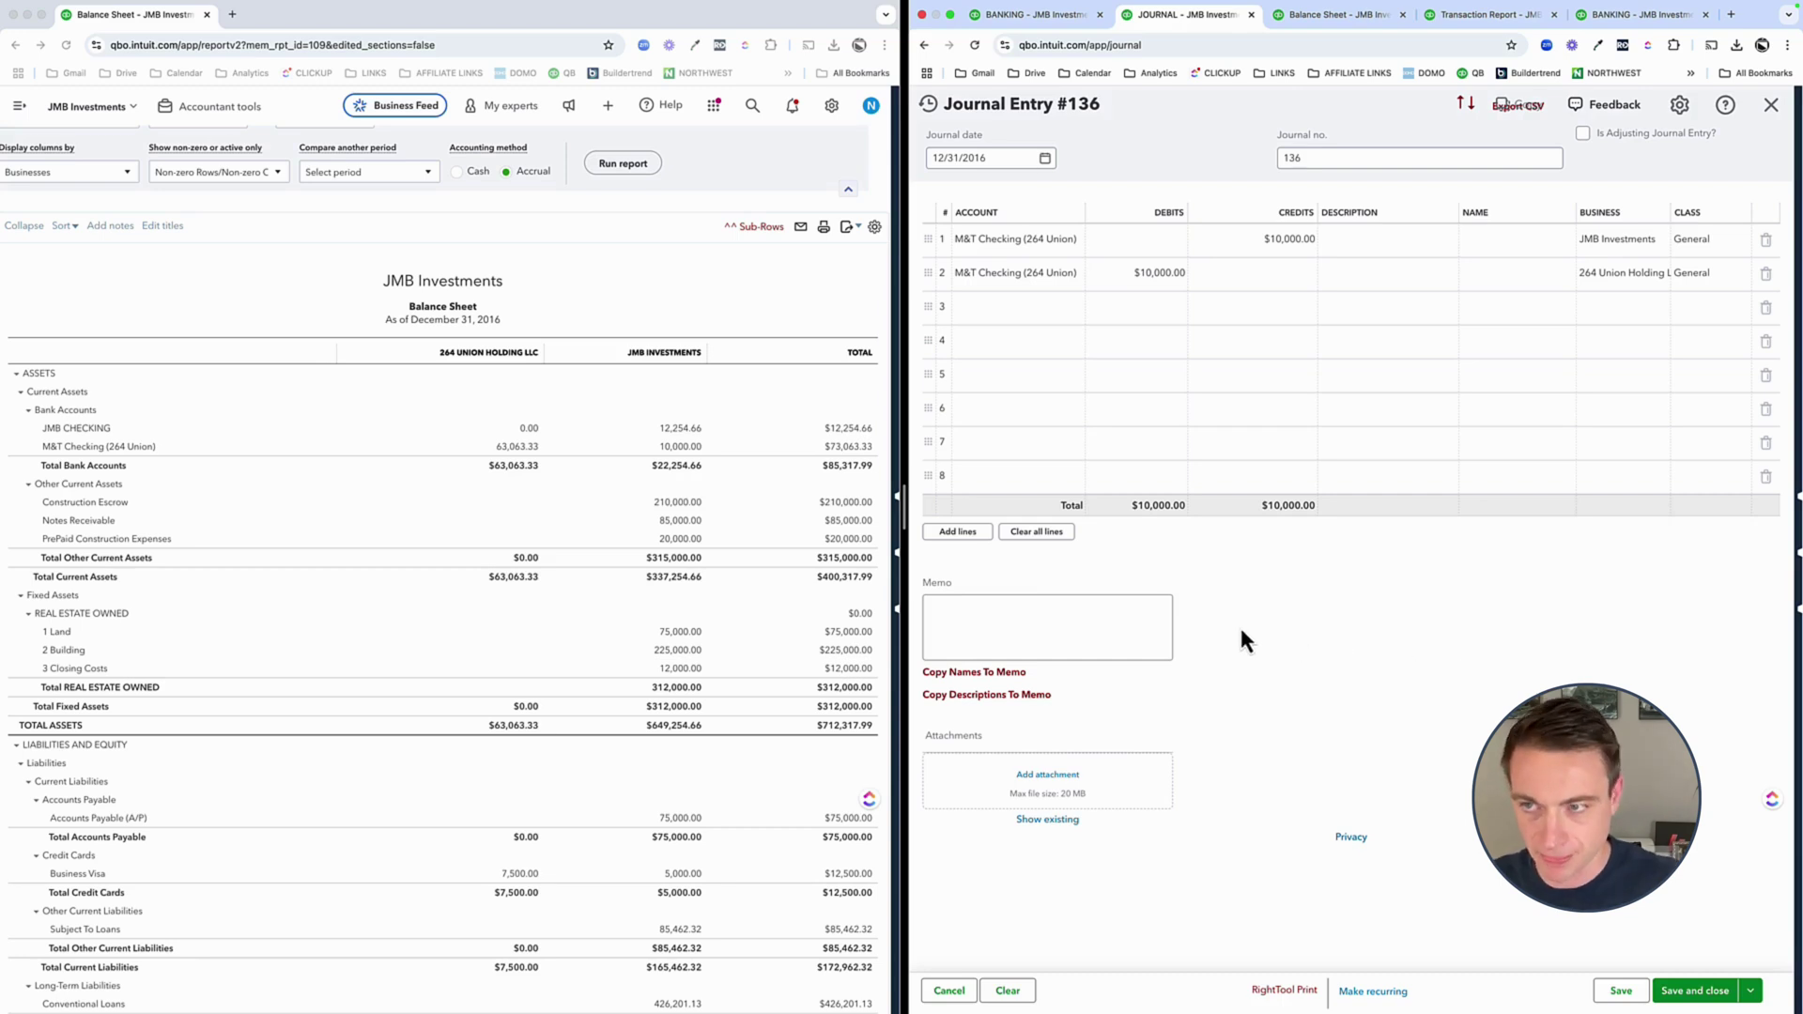
pyautogui.click(1622, 991)
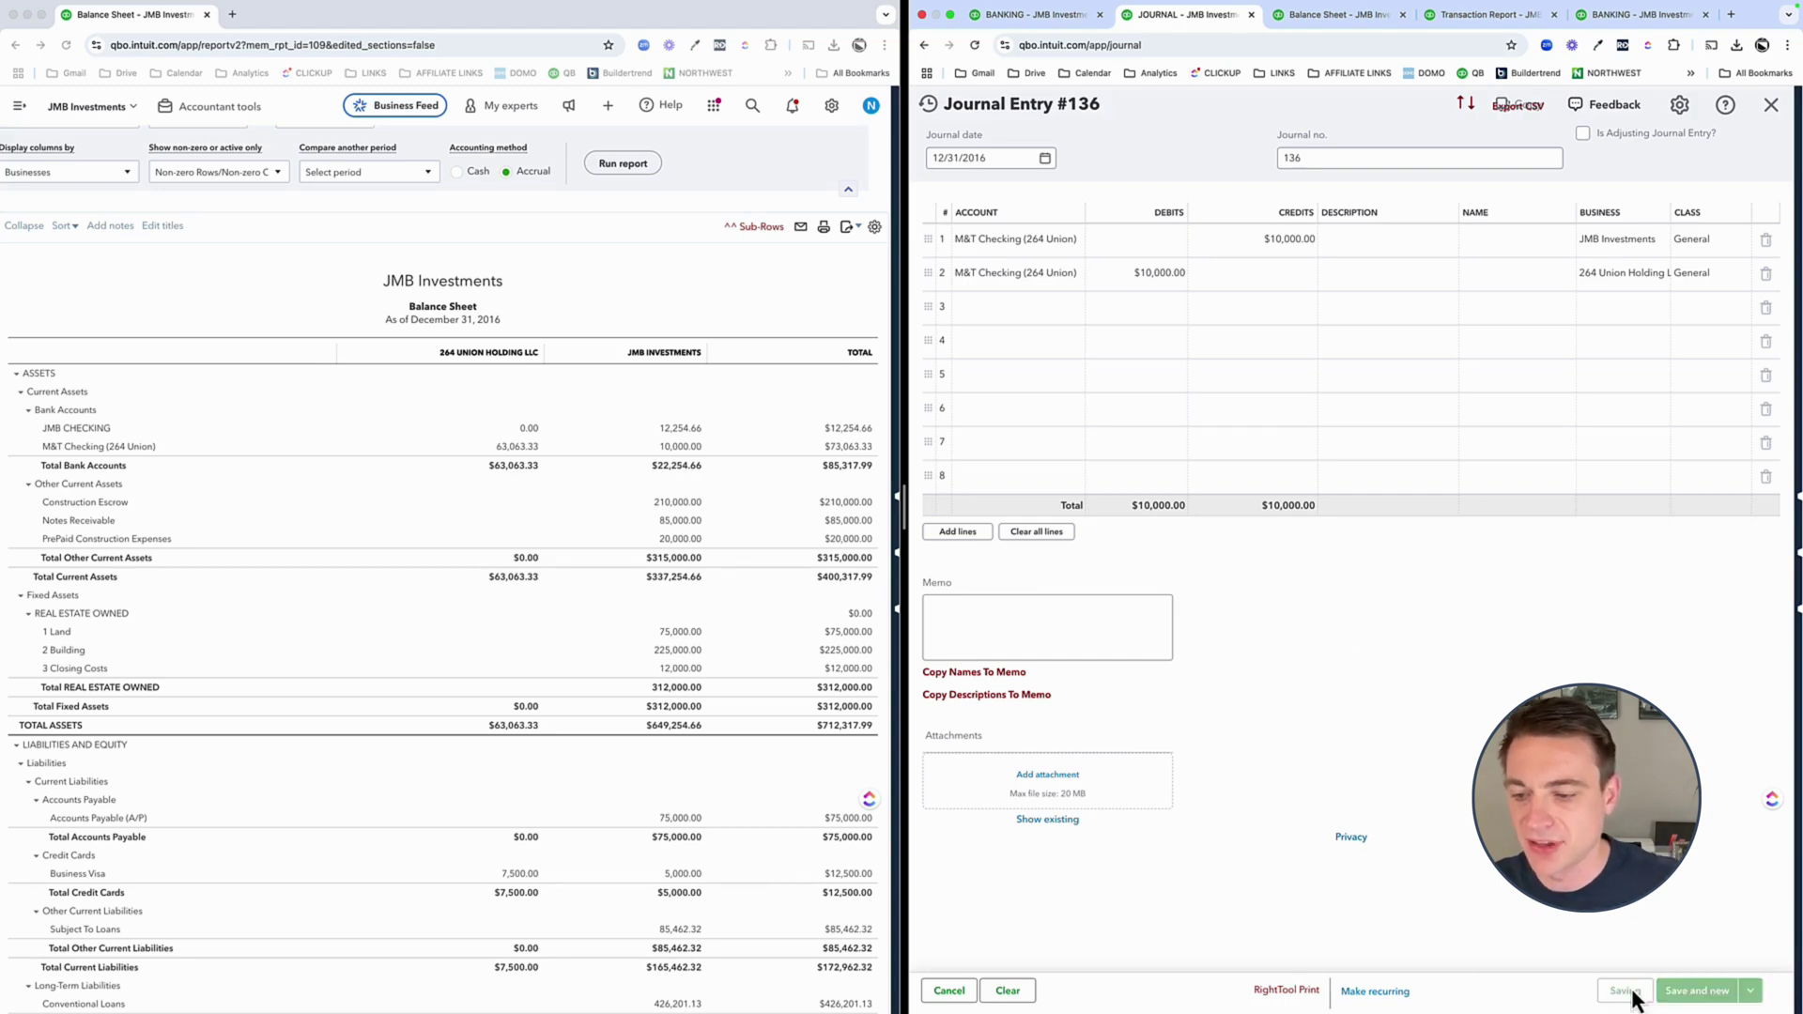
pyautogui.click(148, 227)
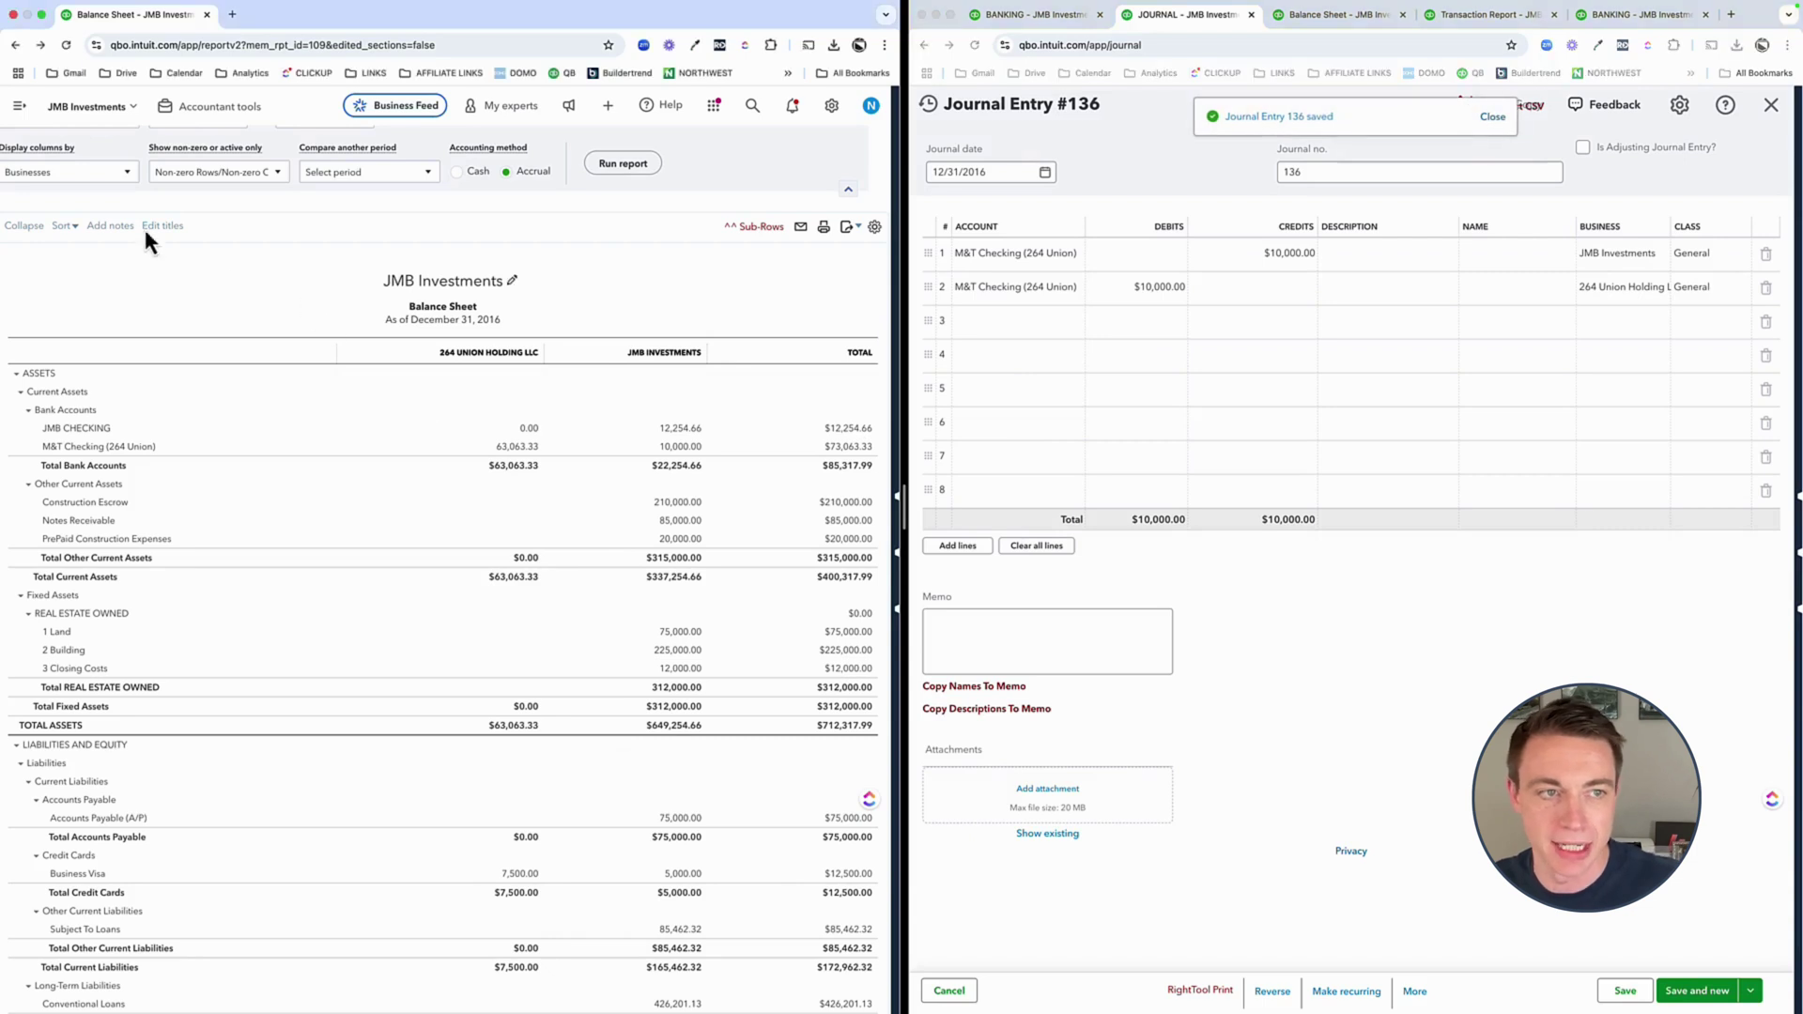
# - Reload and collapse the balance sheet: 264 Union assets $73,063.33 versus liabilities and equity $63,063.33
pyautogui.click(64, 45)
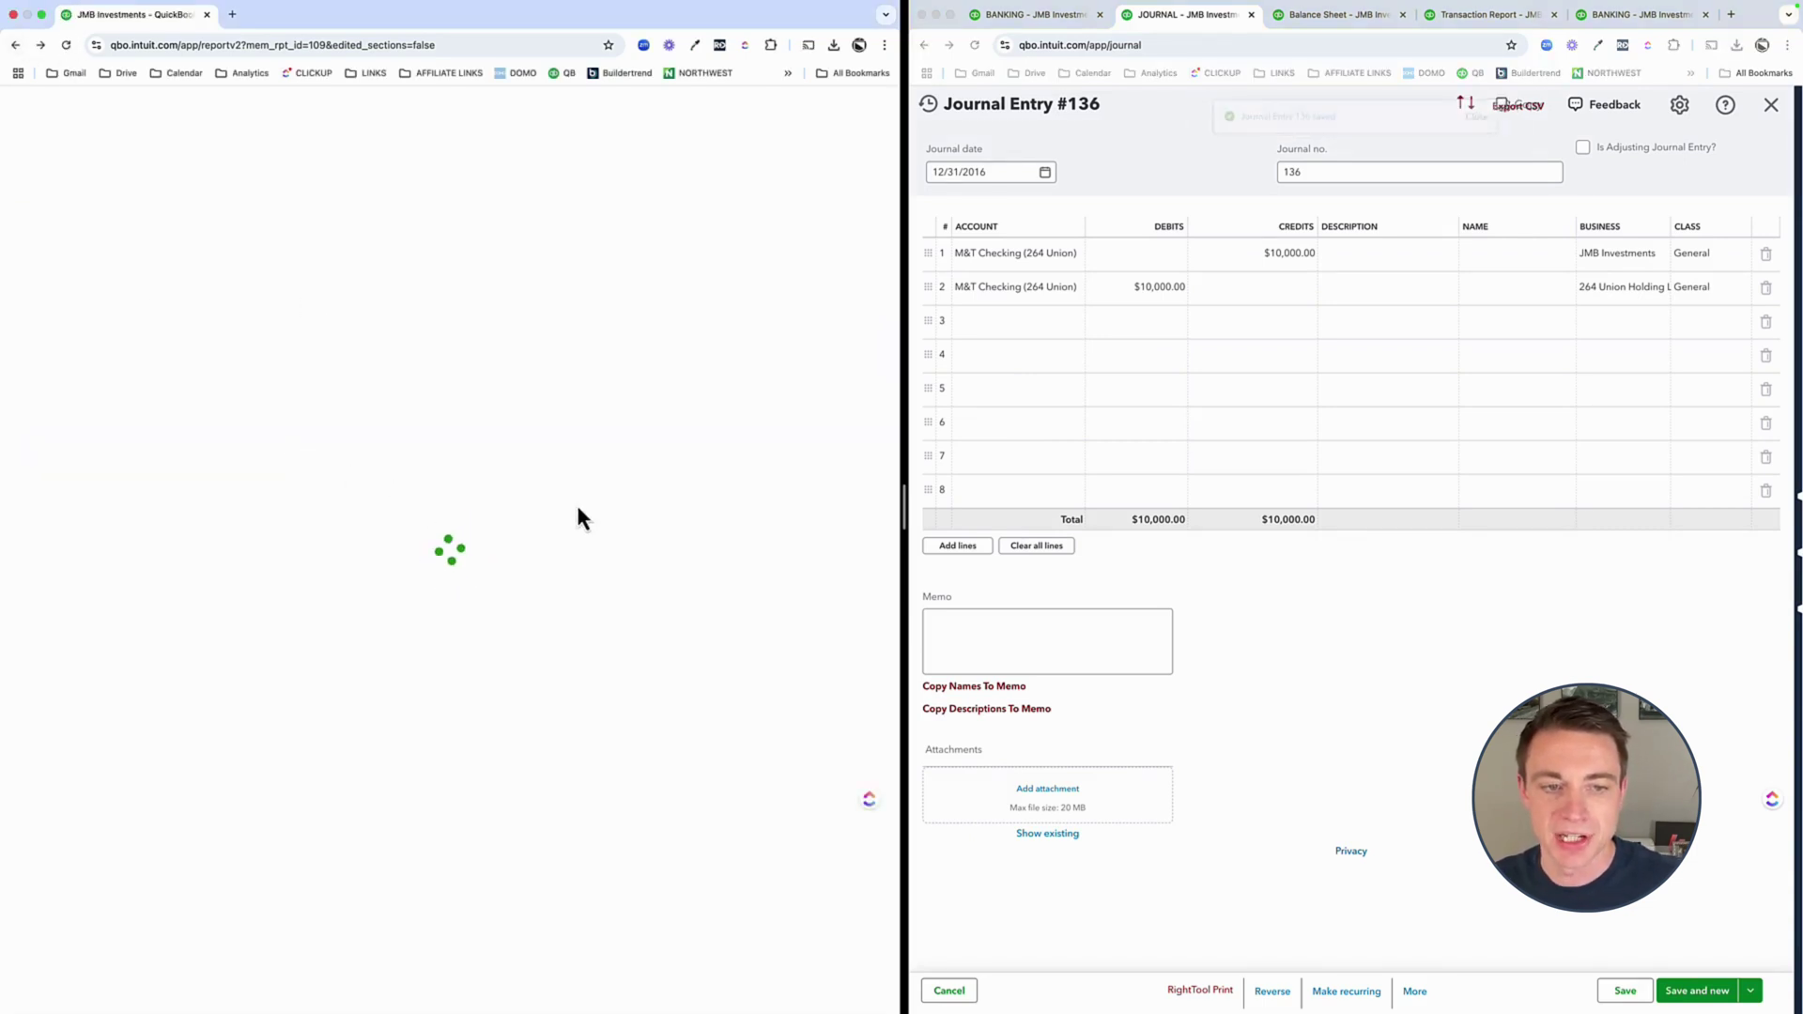
pyautogui.scroll(-2, 589, 441)
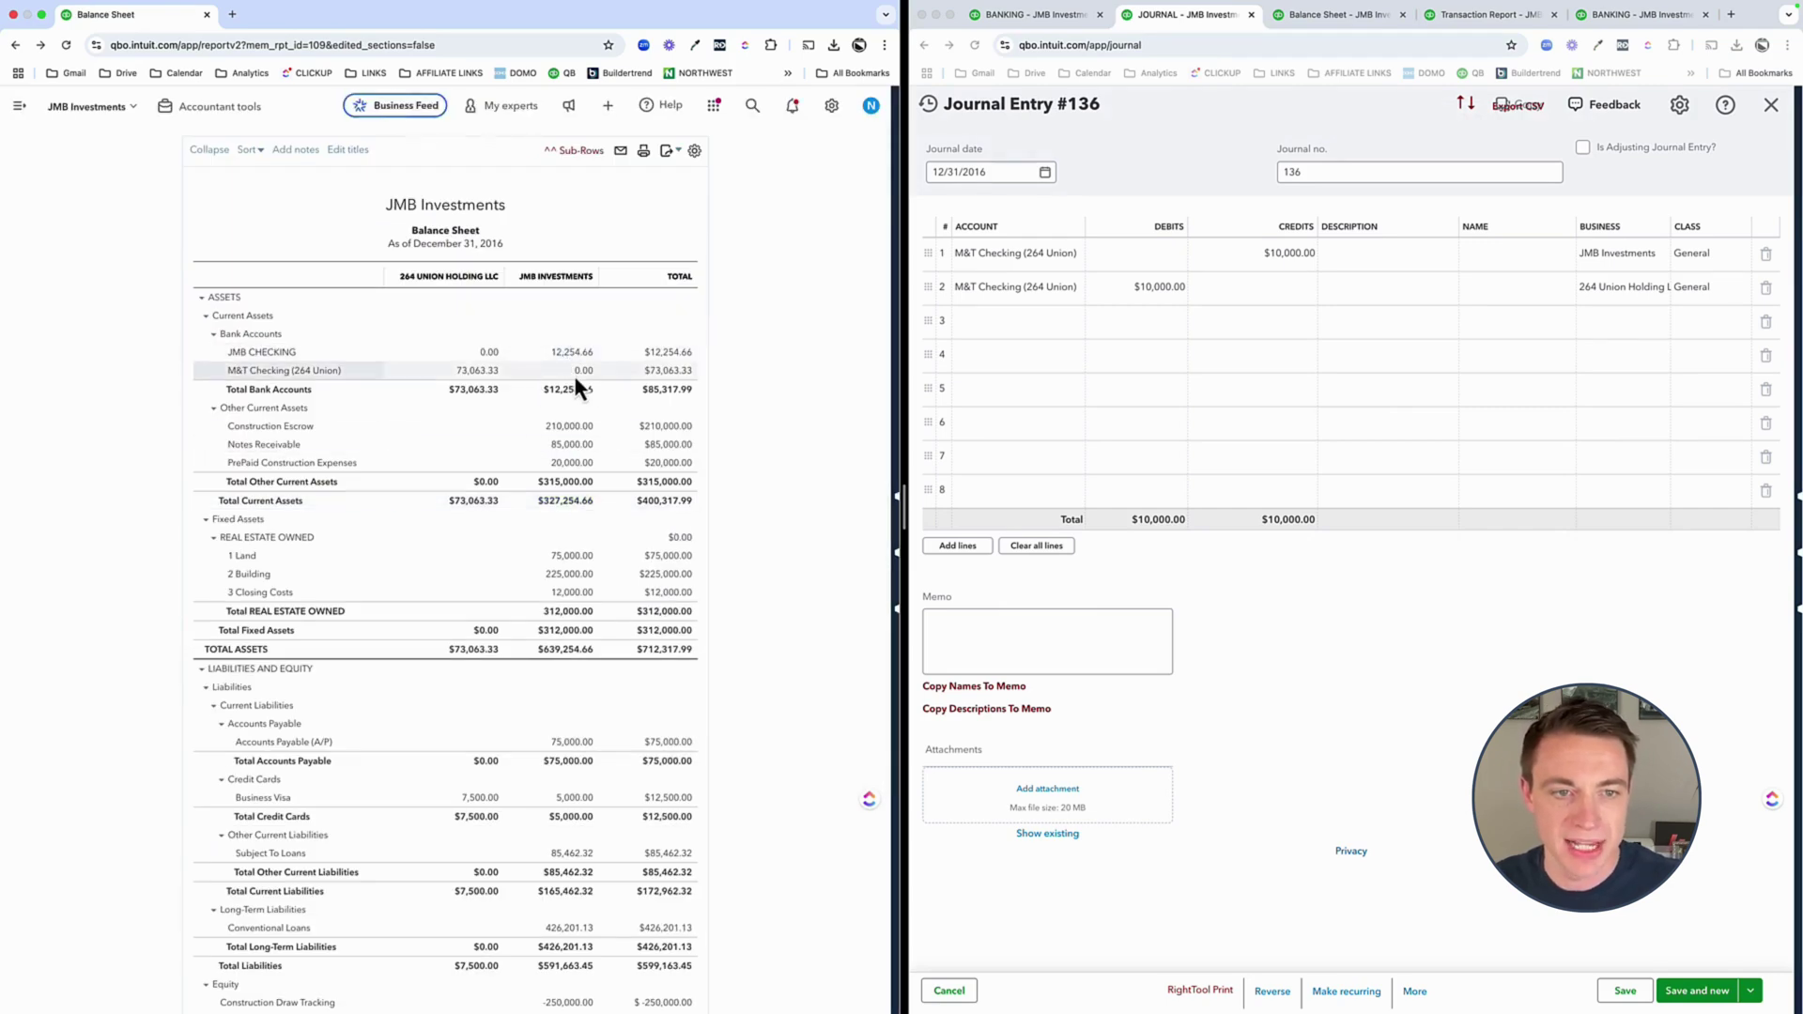
pyautogui.click(201, 298)
pyautogui.click(200, 390)
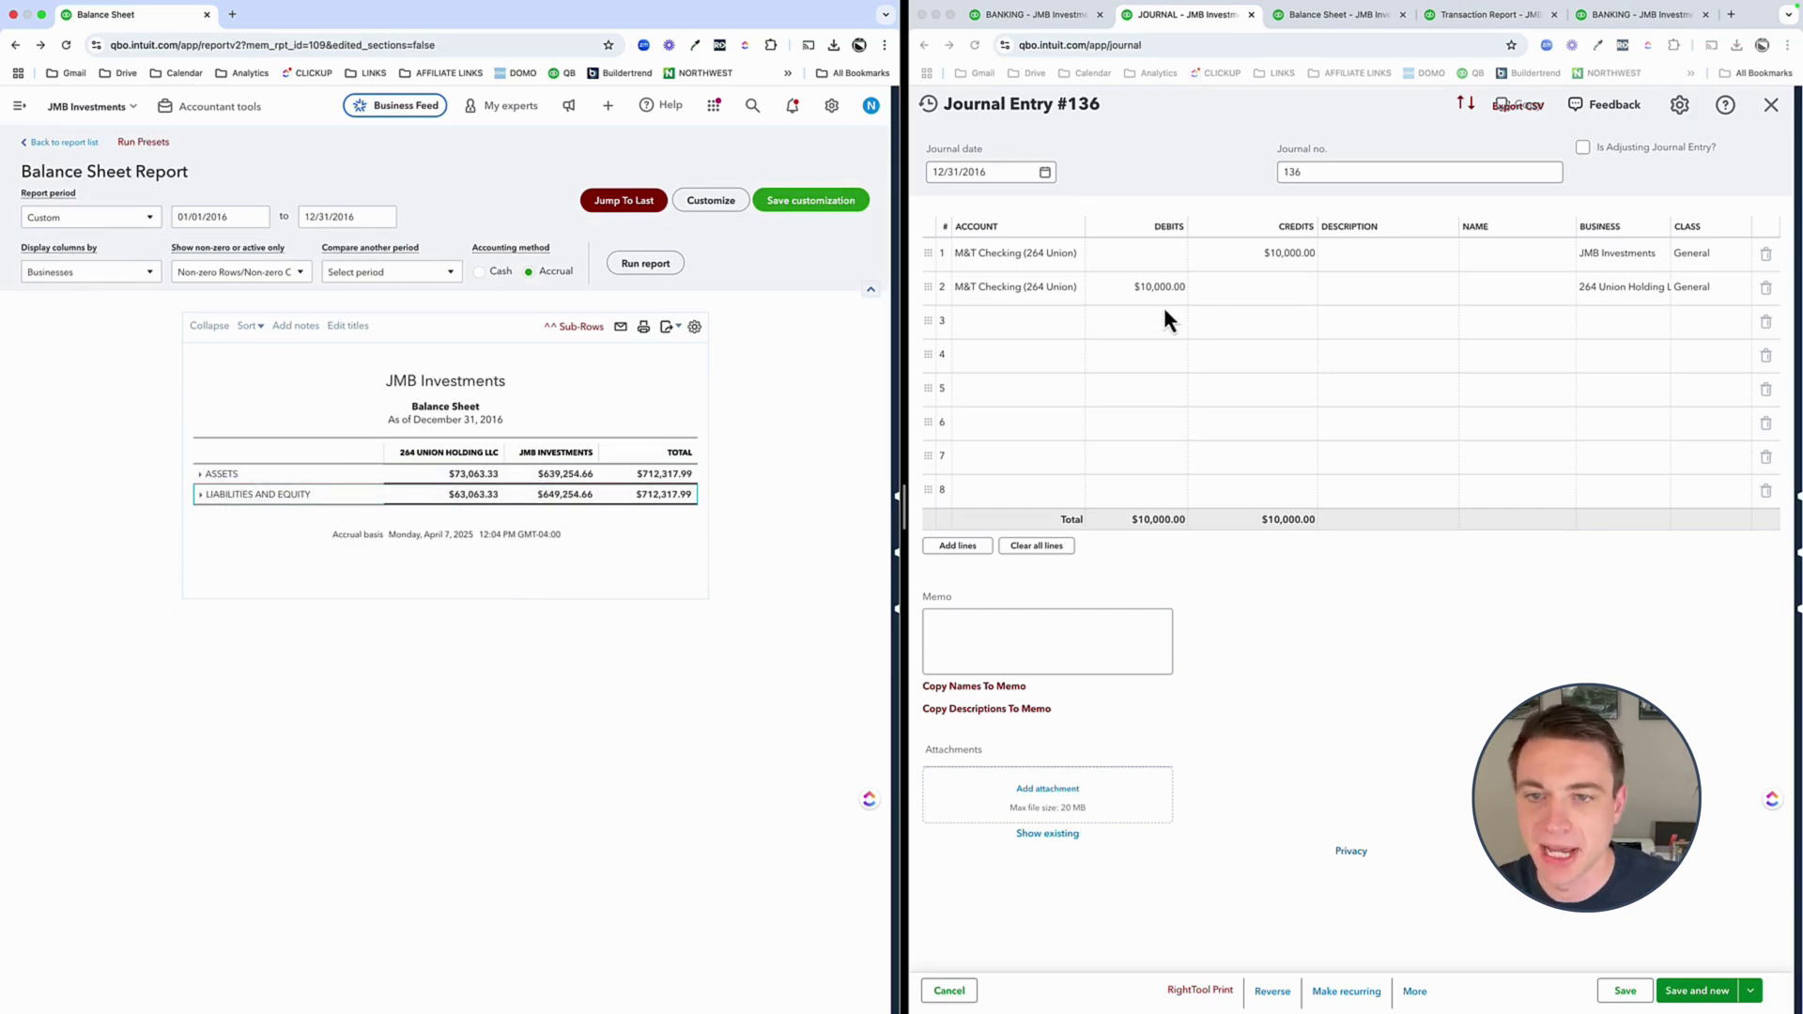
pyautogui.click(1310, 629)
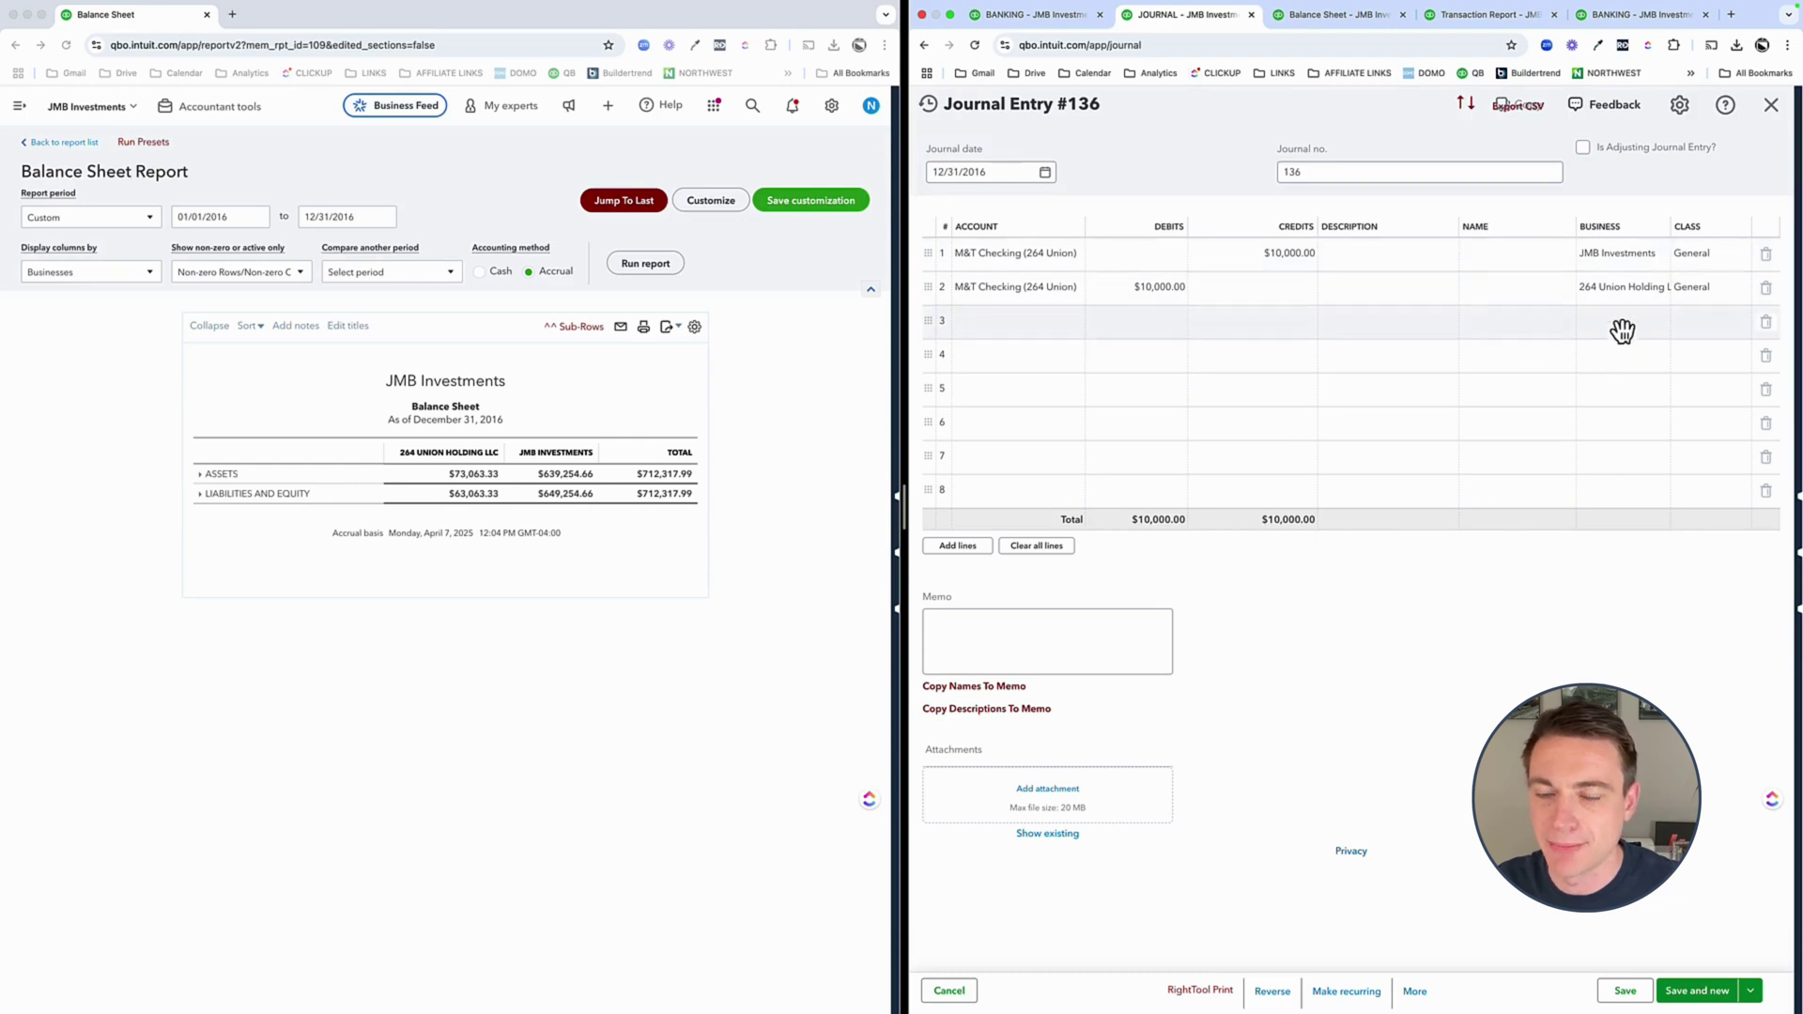
pyautogui.click(991, 329)
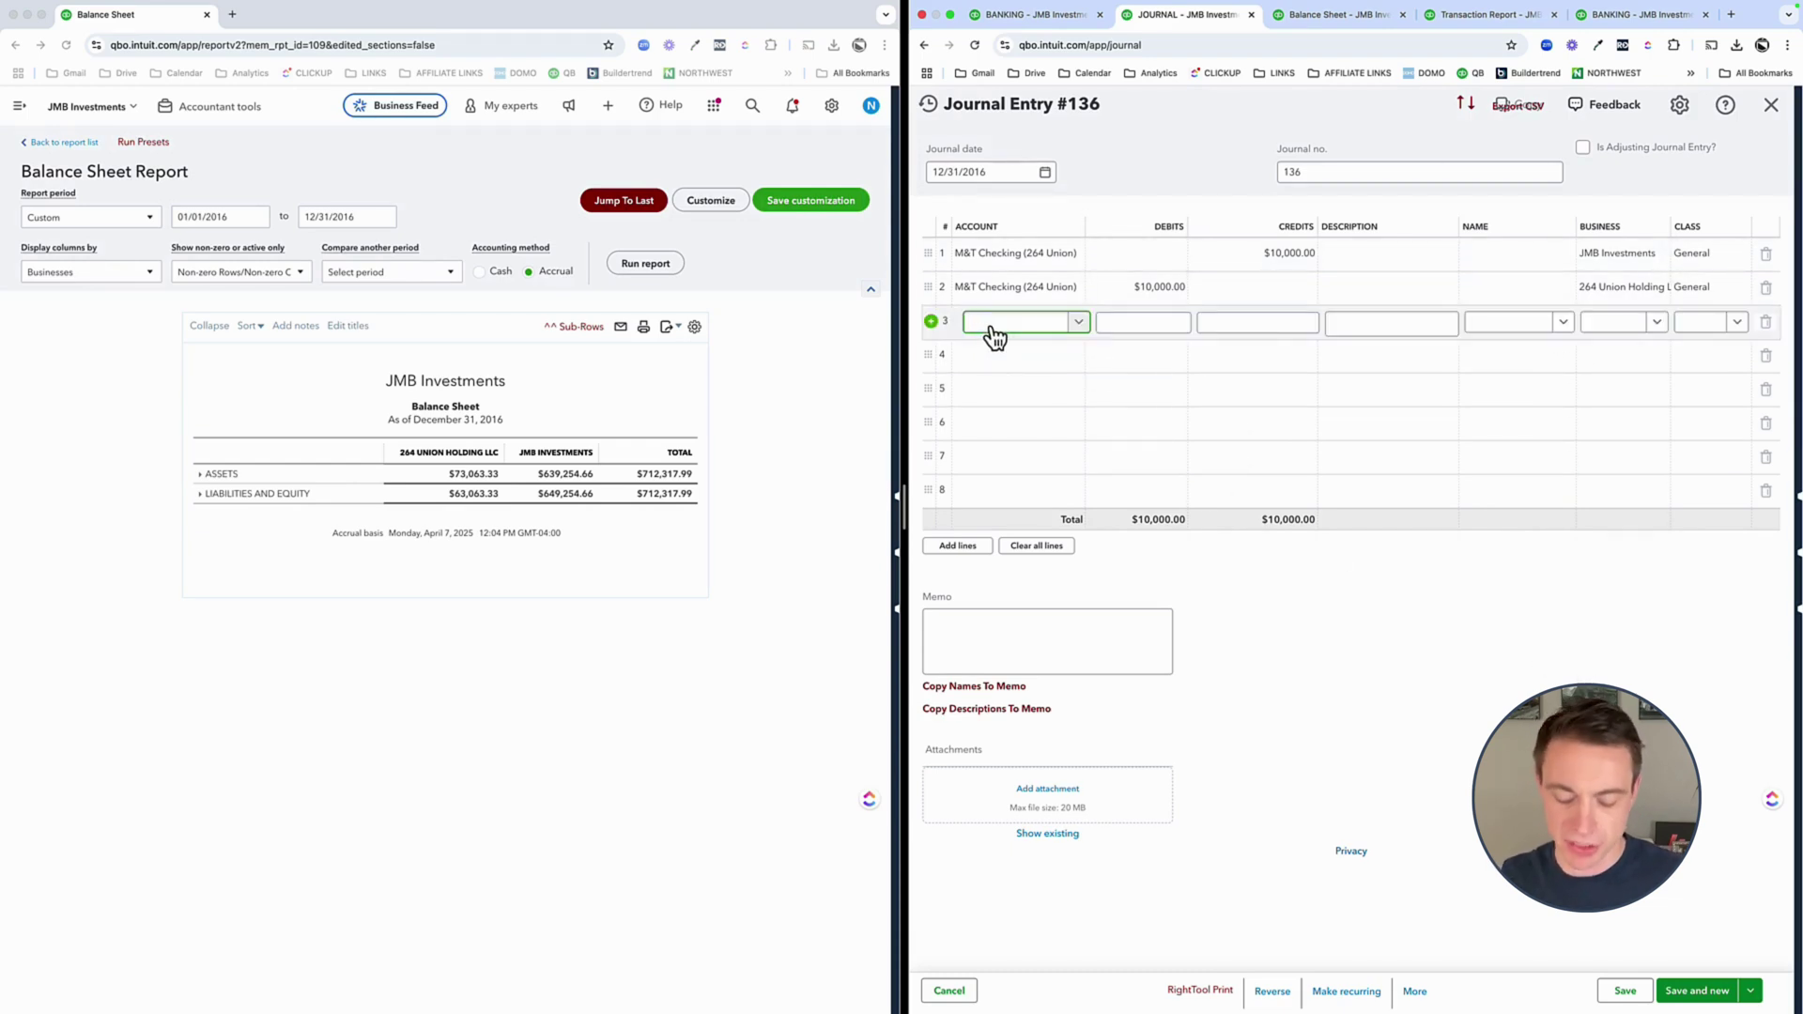
# - Set lines 3 and 4 to the INTERCOMPANY EQUITY - JMB/ 264 account
pyautogui.write('inter')
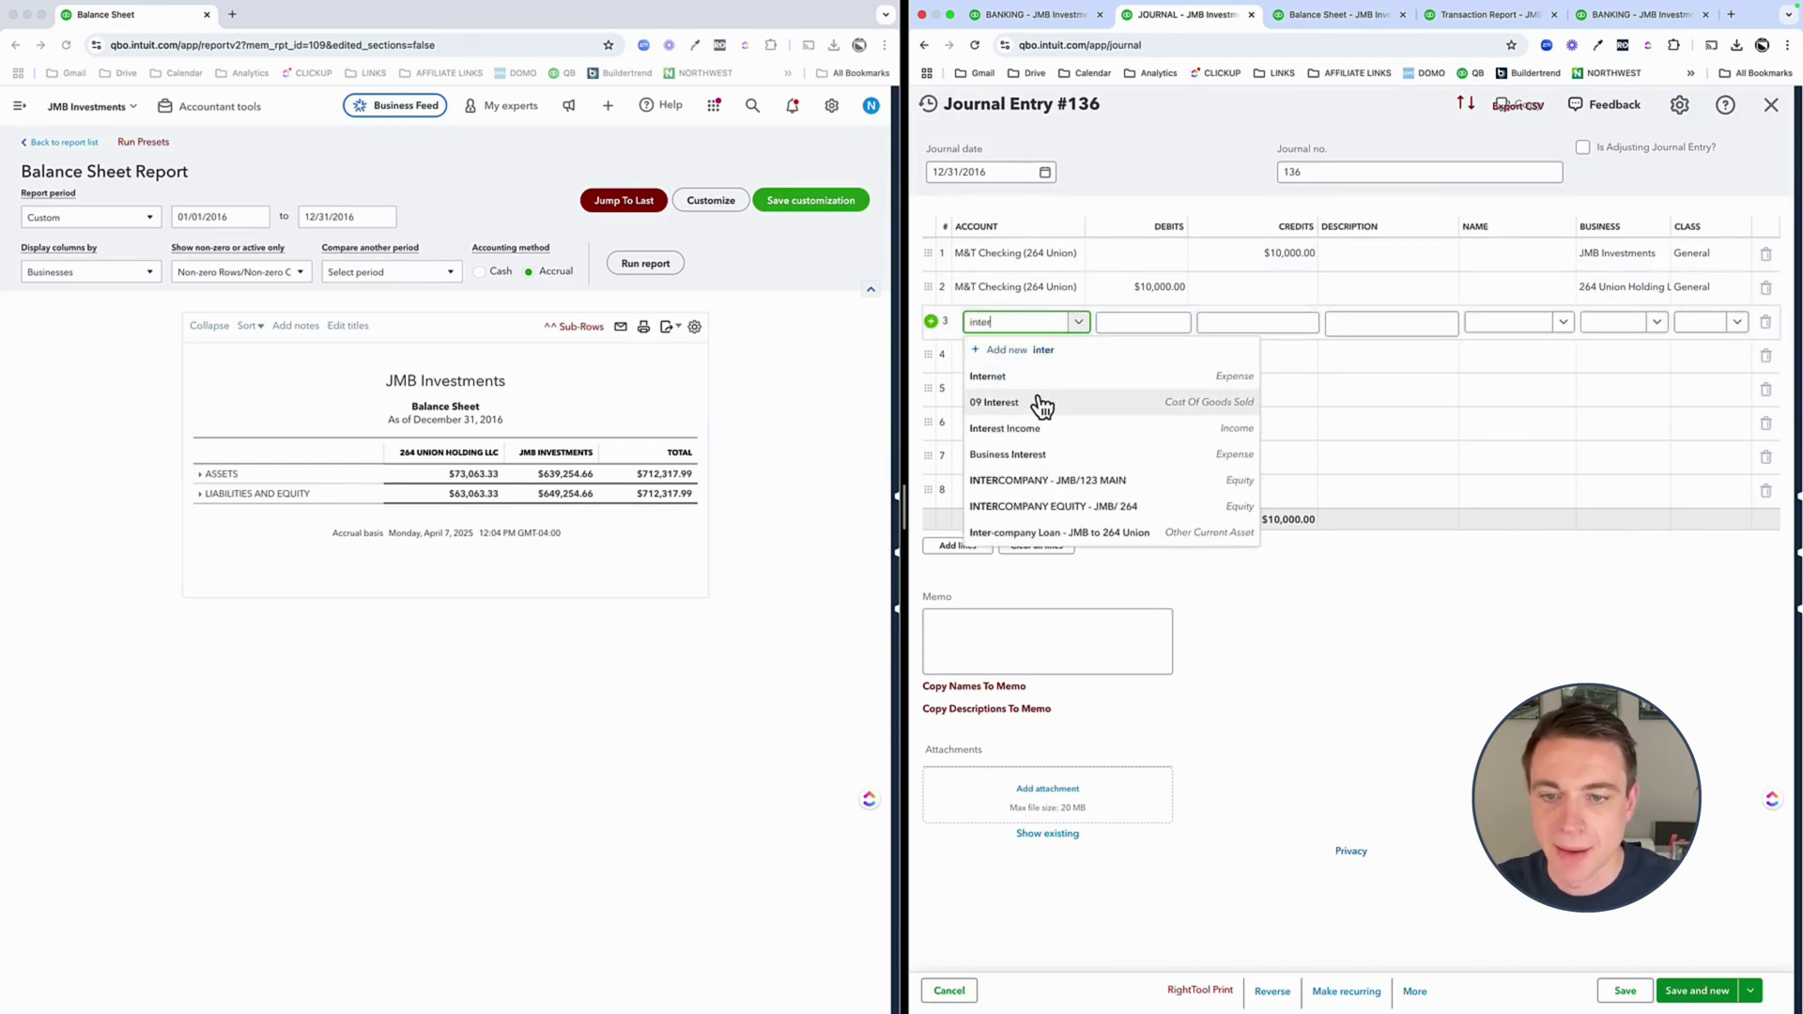
pyautogui.click(1067, 508)
pyautogui.click(1017, 364)
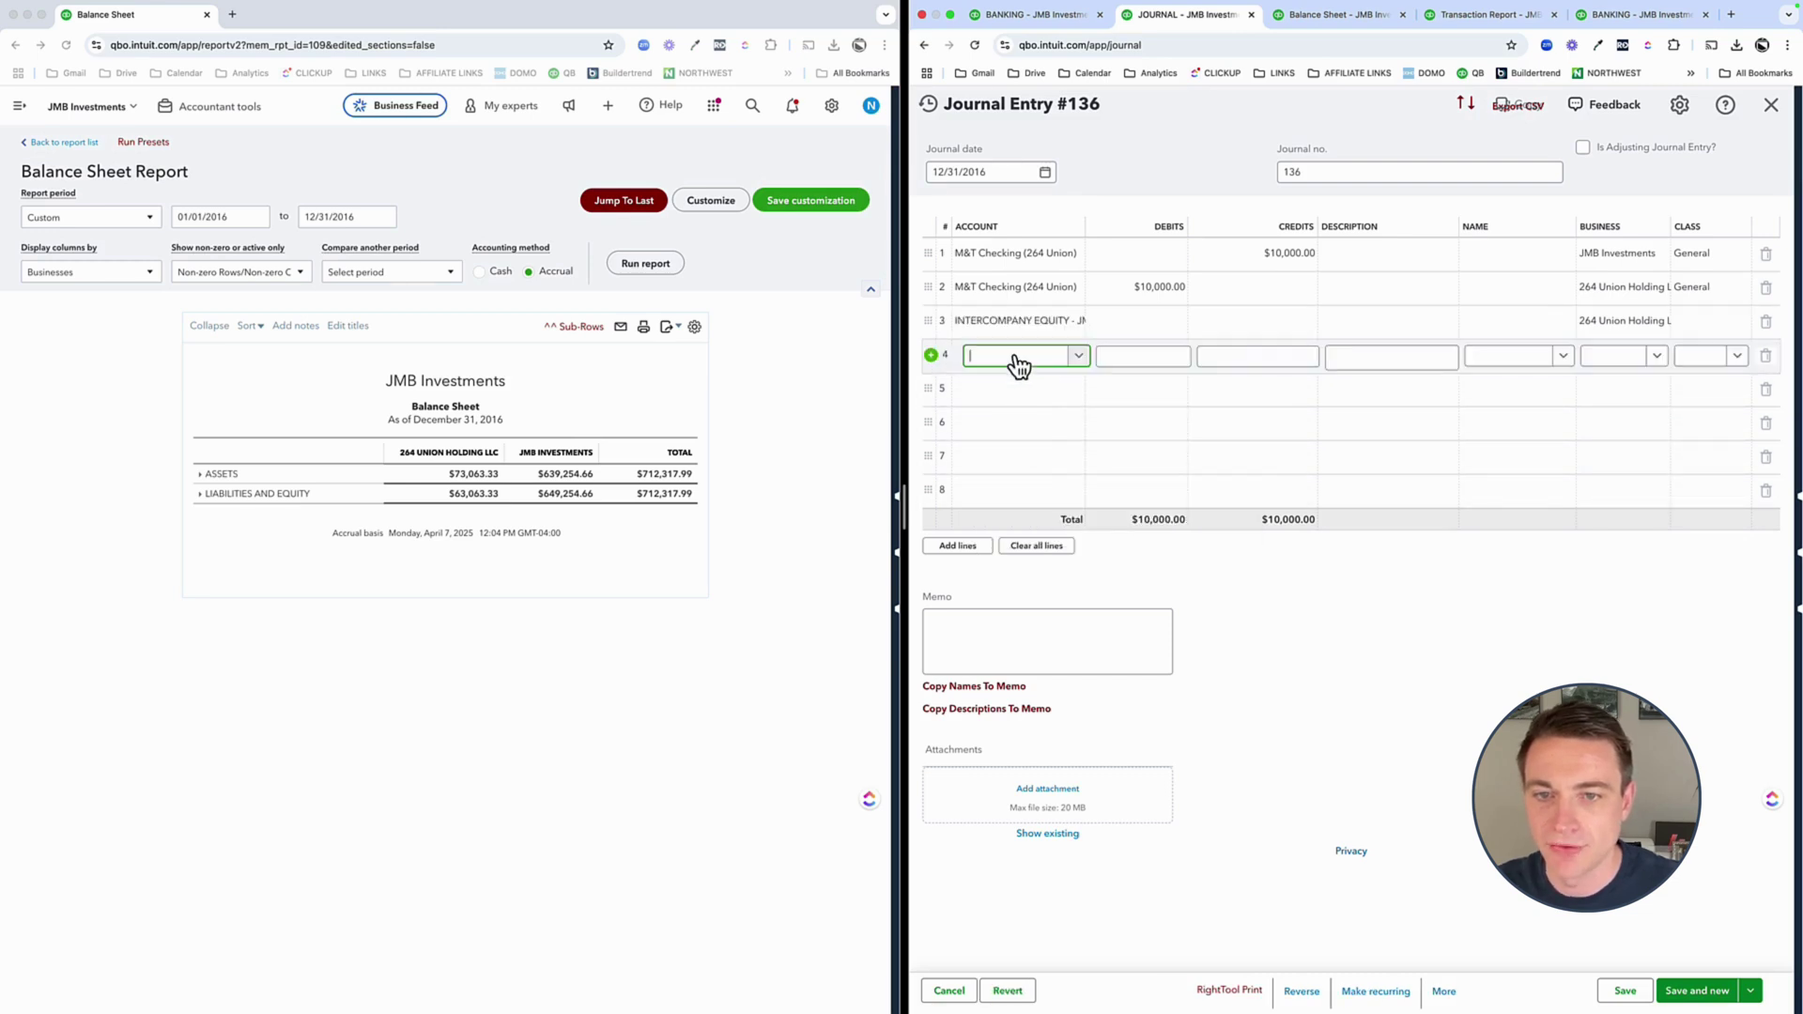
pyautogui.write('inter')
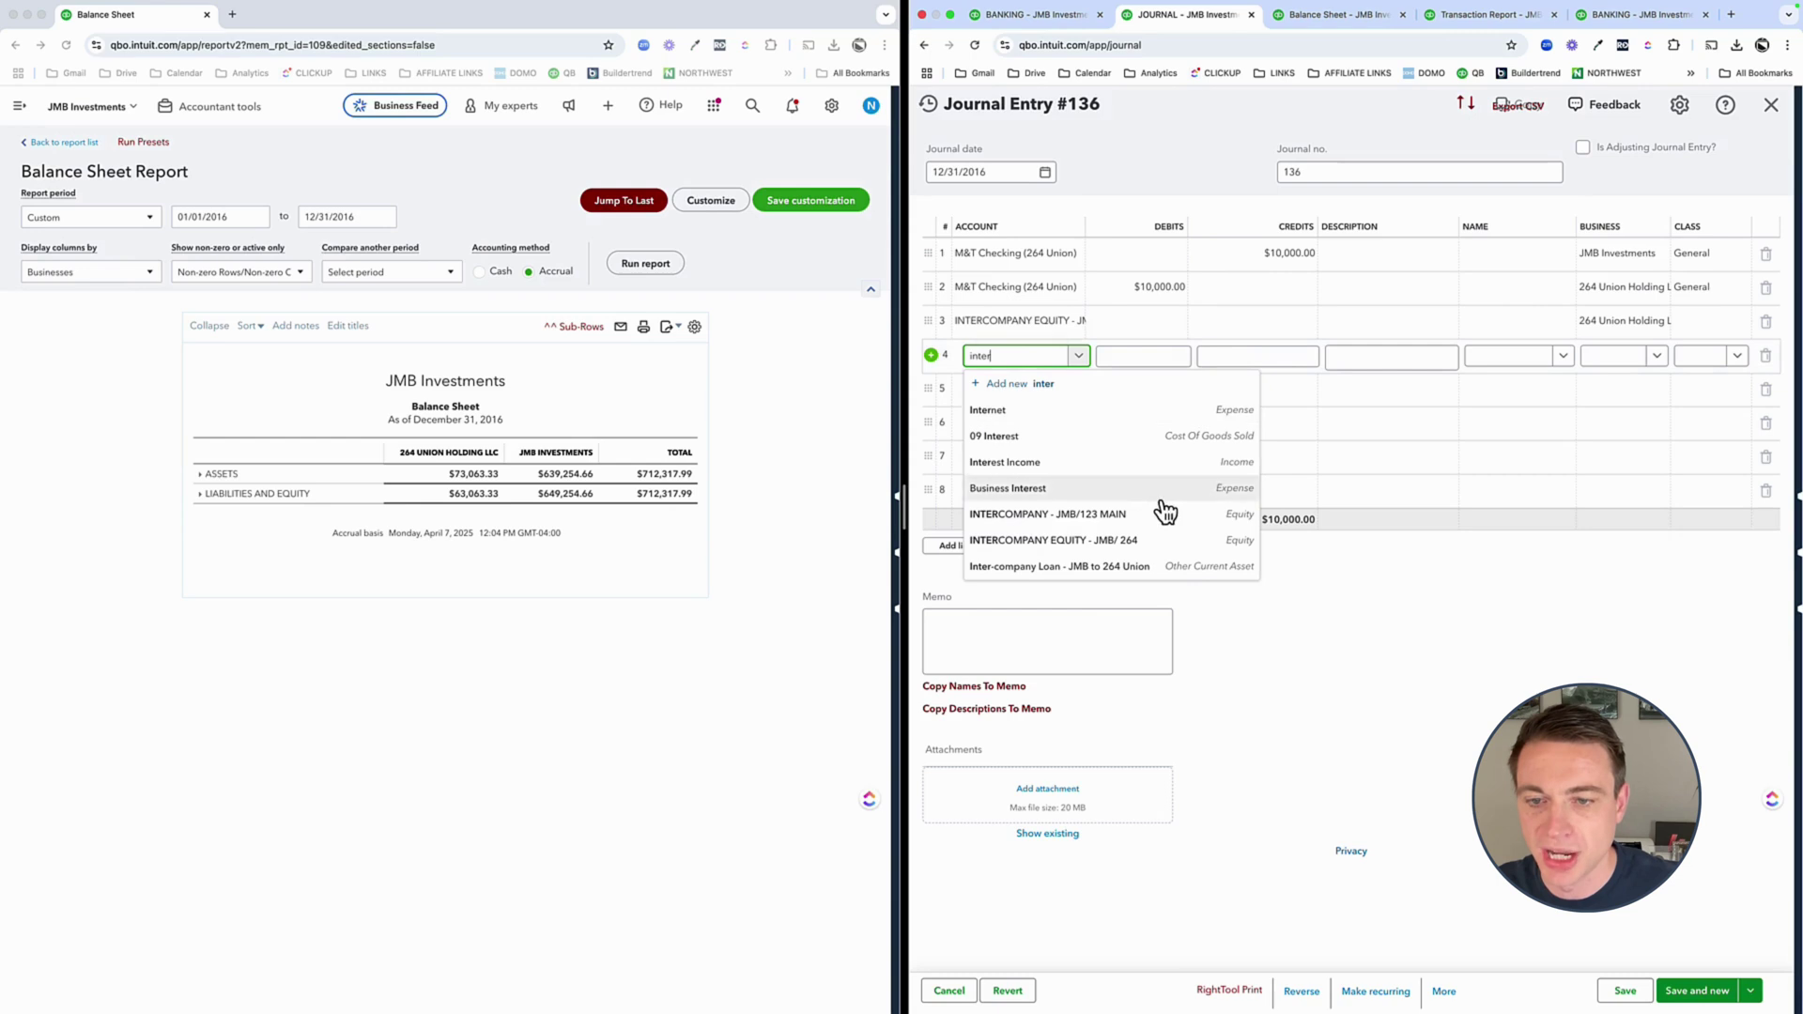
pyautogui.click(1147, 542)
# - Assign line 3 to JMB Investments and set class General on lines 3 and 4
pyautogui.click(1617, 324)
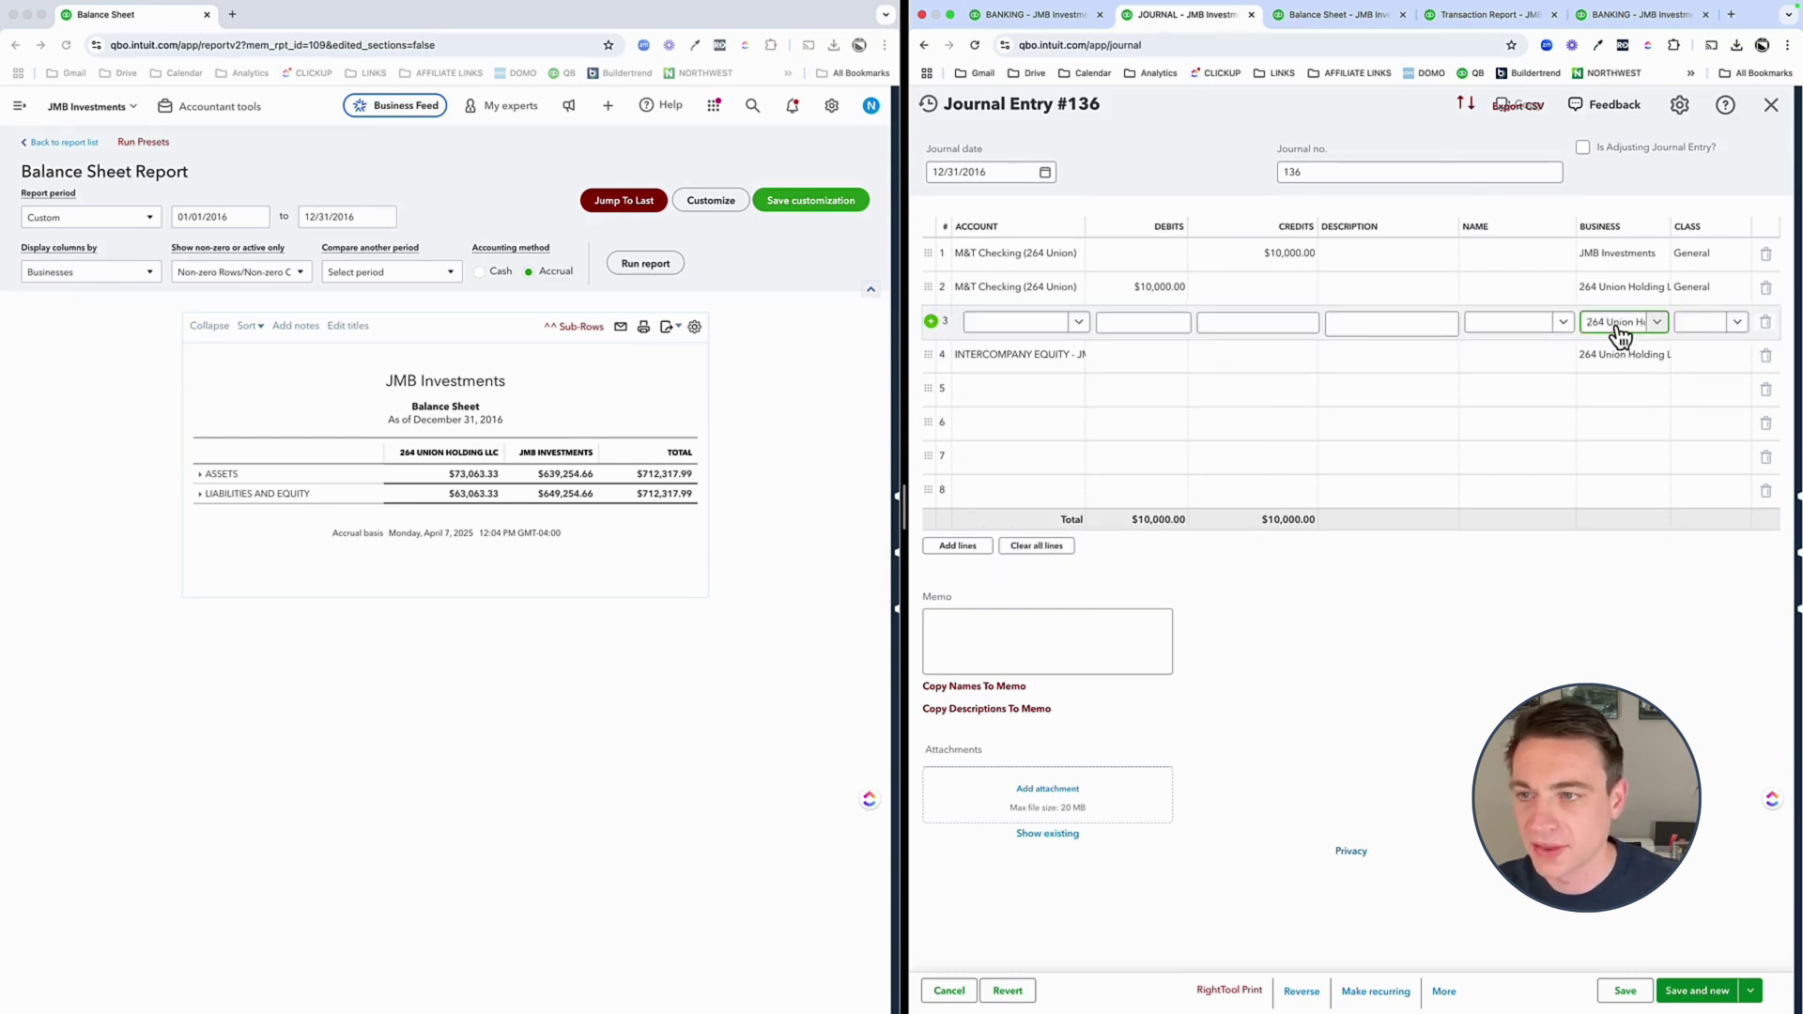
pyautogui.write('jmb')
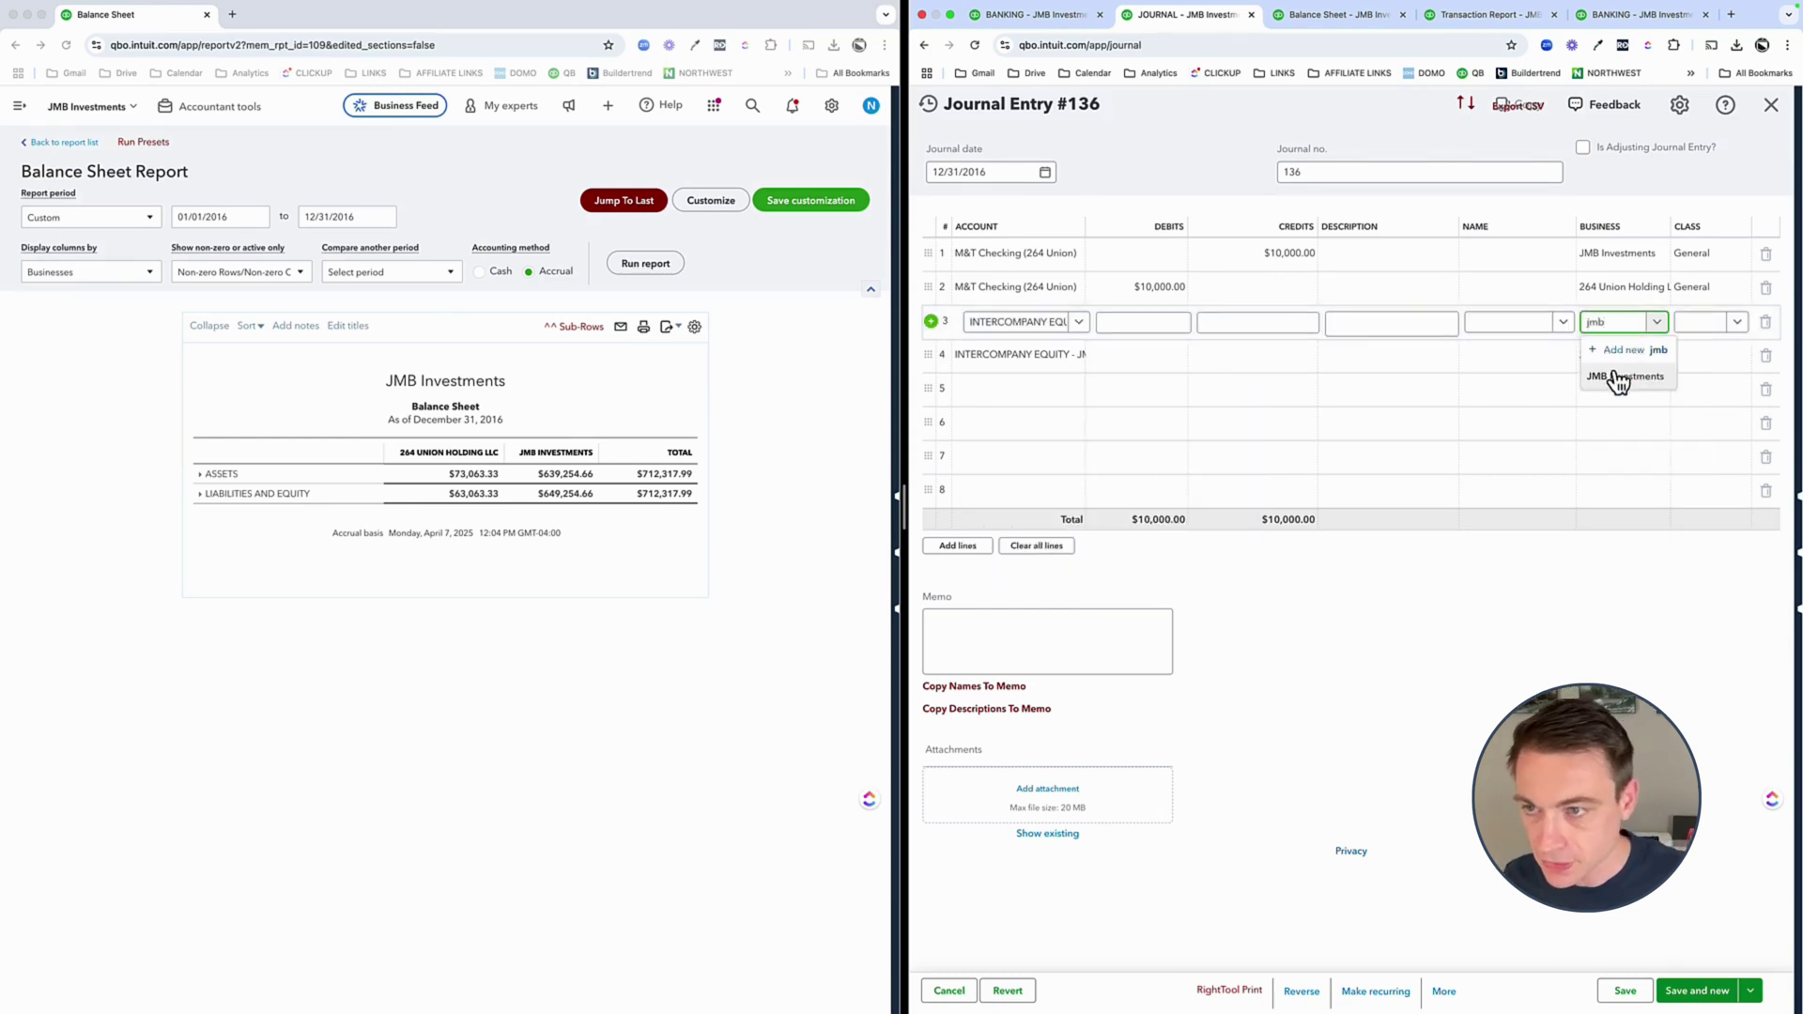
pyautogui.click(1617, 377)
pyautogui.click(1705, 324)
pyautogui.write('ge')
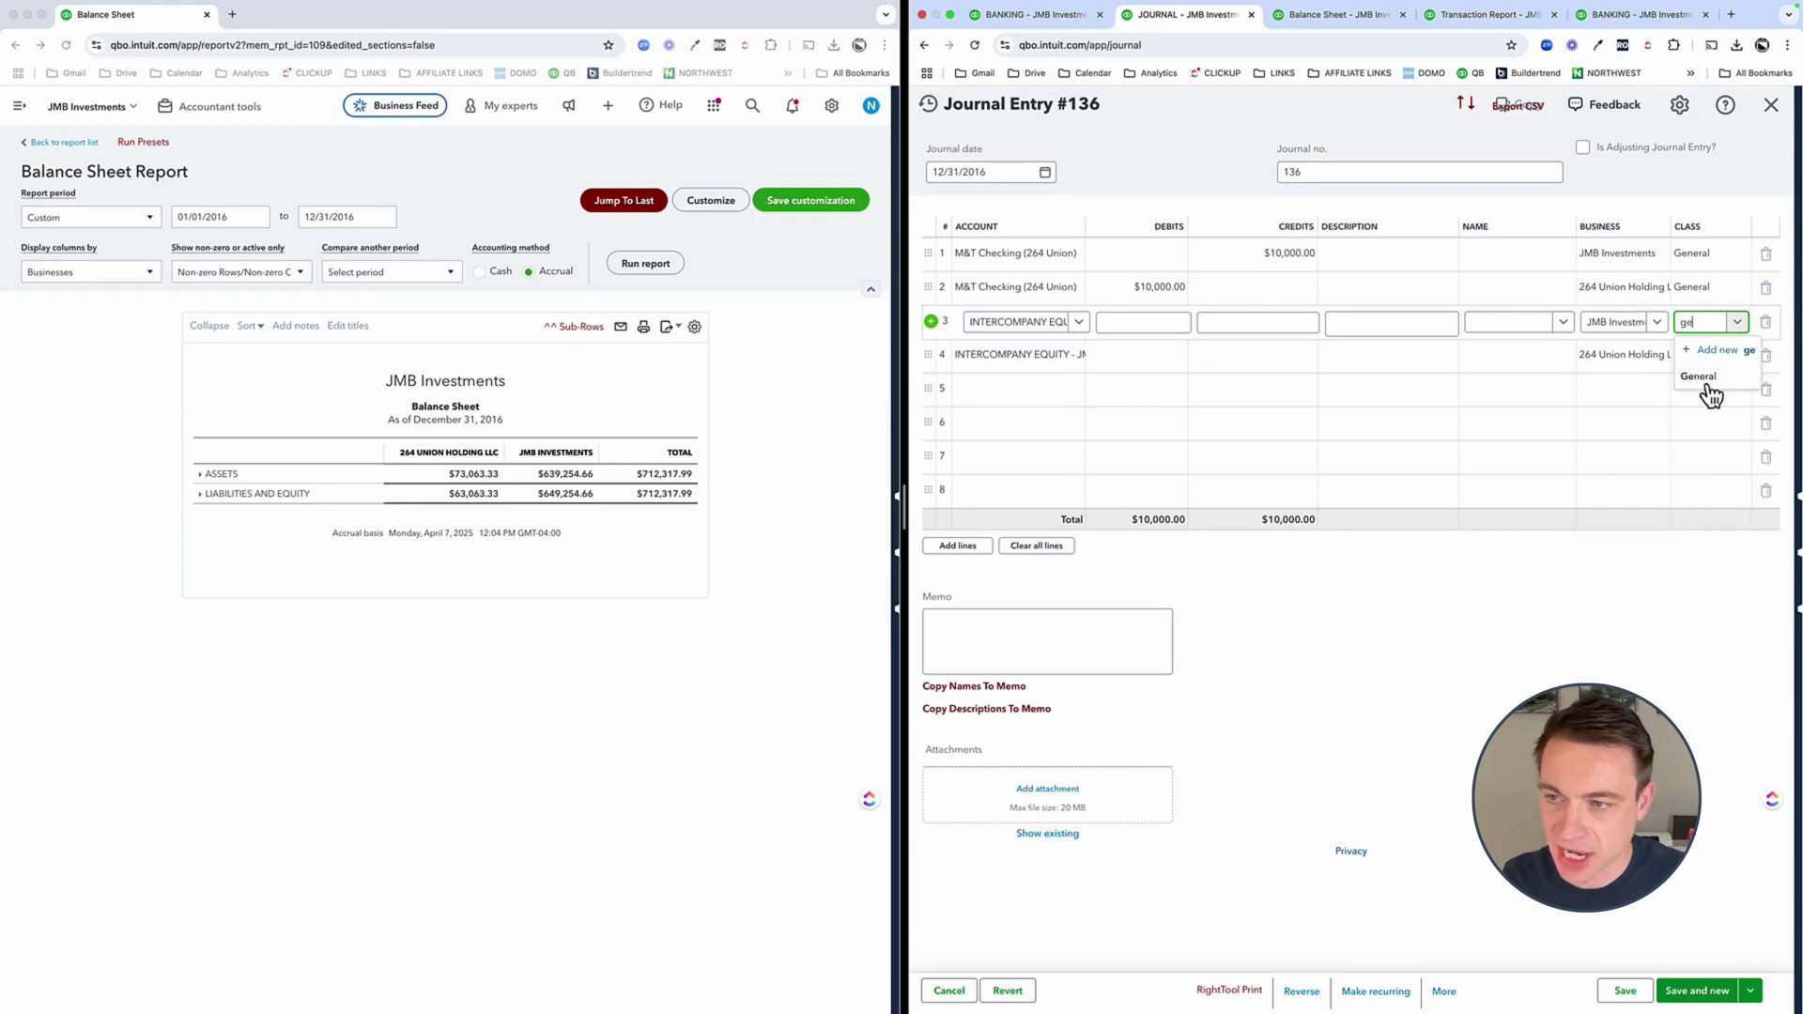
pyautogui.click(1700, 378)
pyautogui.click(1626, 357)
pyautogui.click(1702, 357)
pyautogui.write('ge')
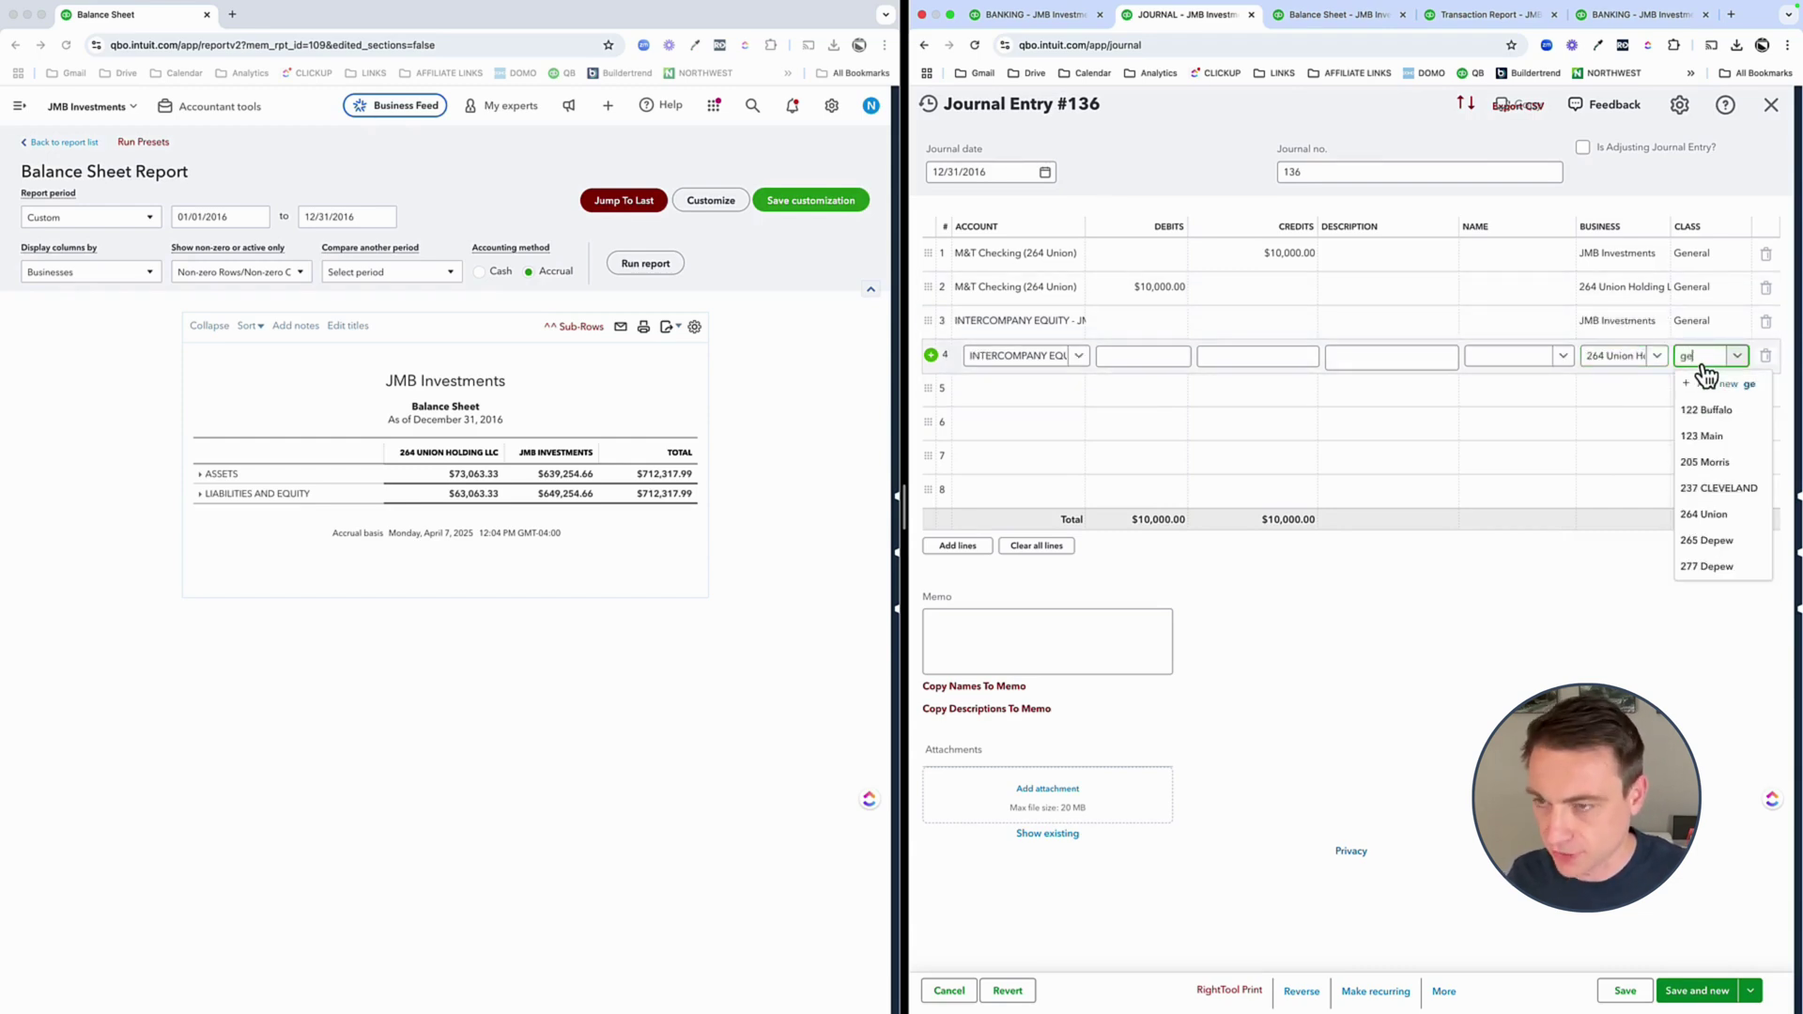
pyautogui.click(1705, 411)
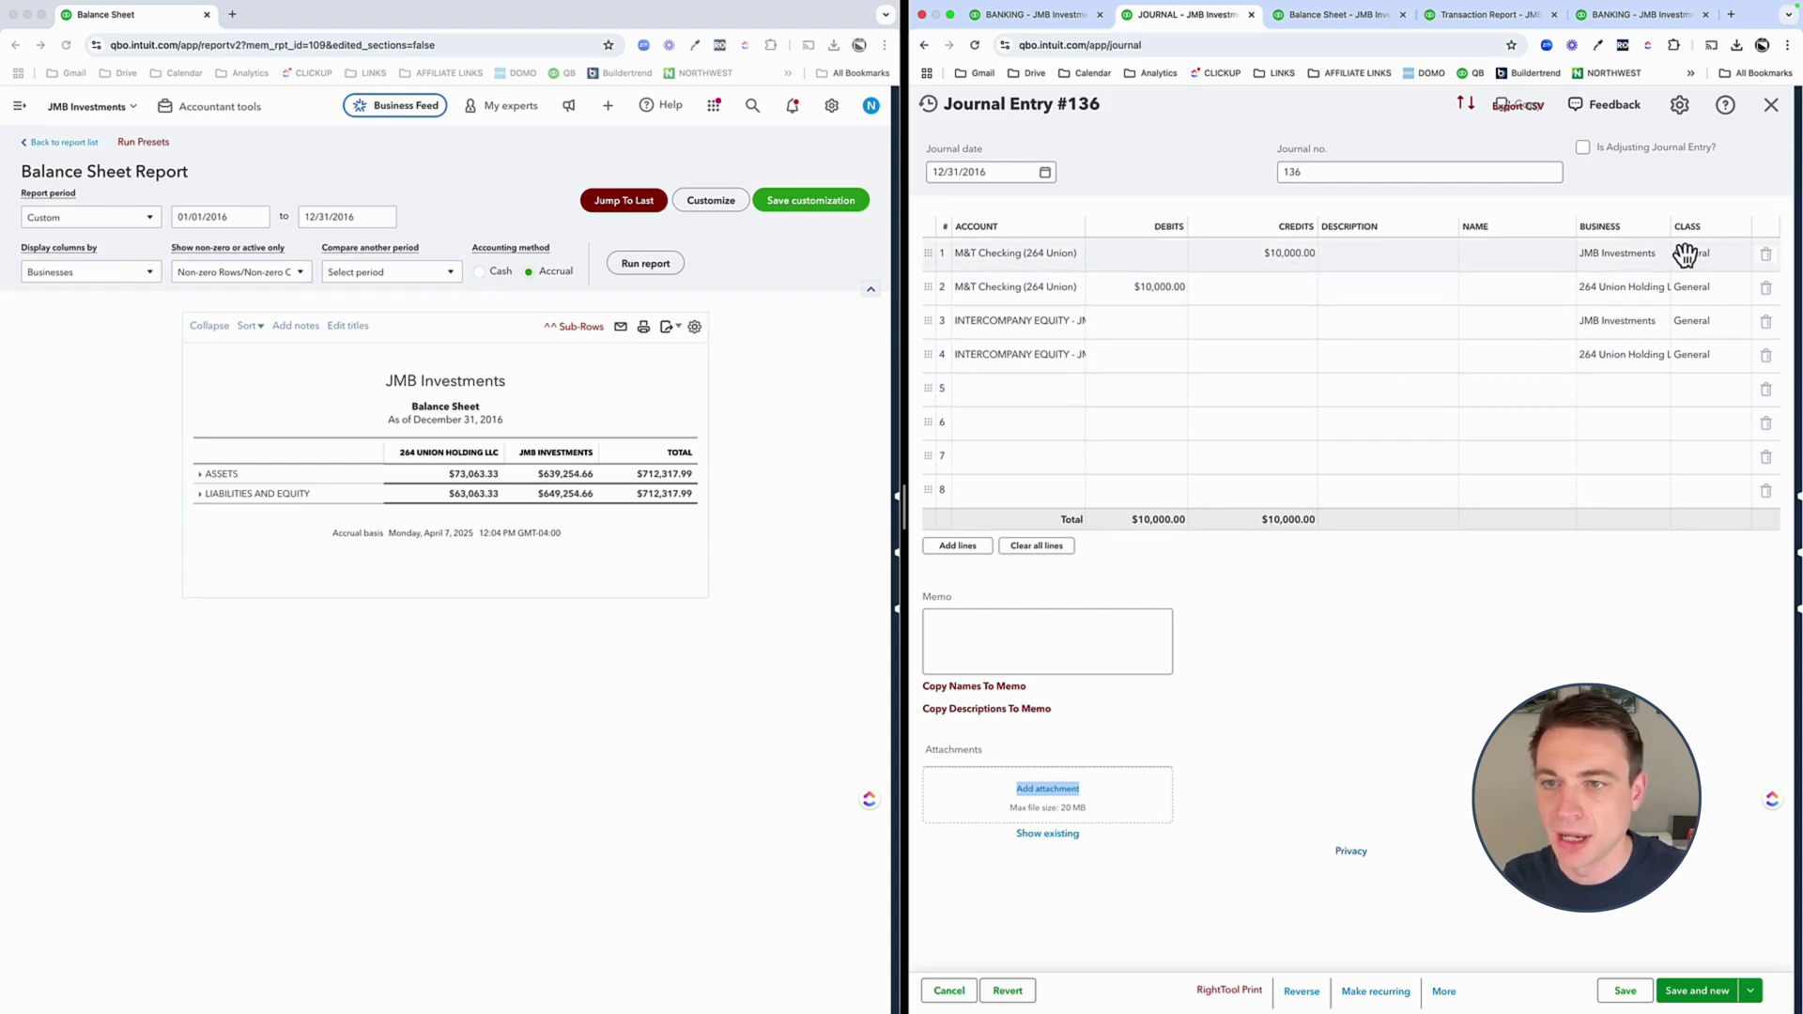
# - Enter a $10,000.00 debit on line 3 and a $10,000.00 credit on line 4
pyautogui.click(1122, 329)
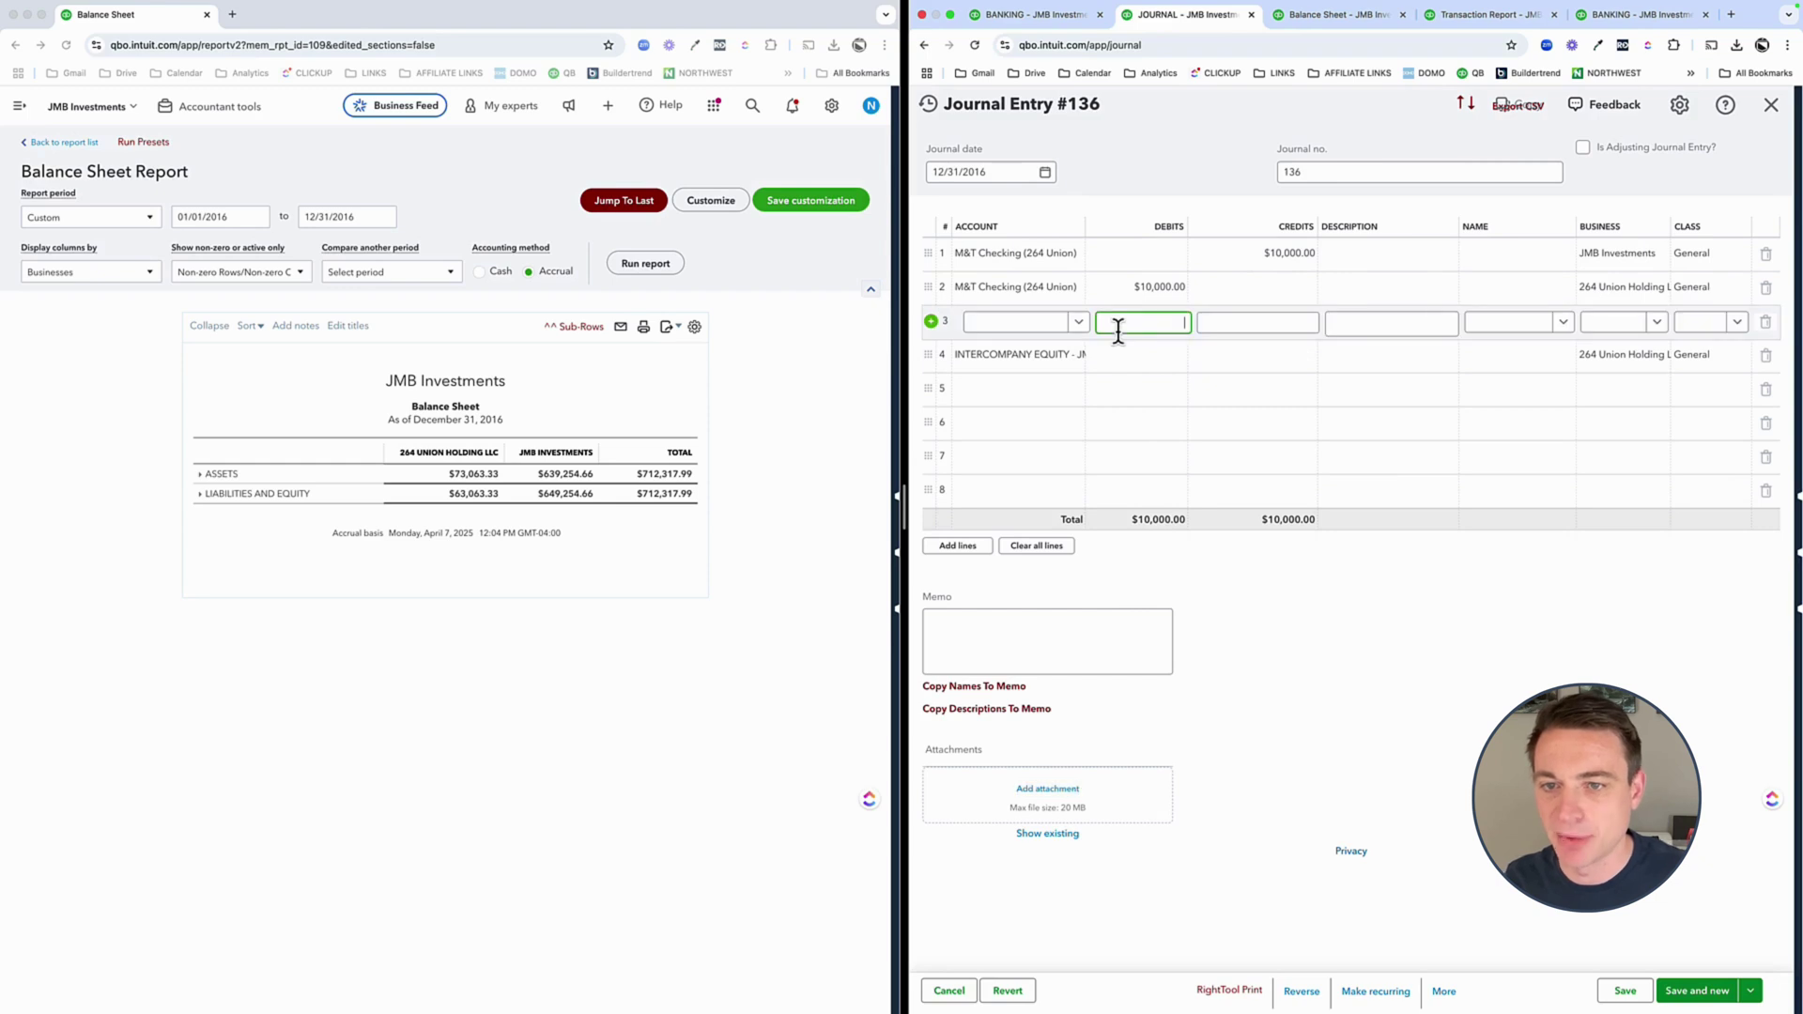
pyautogui.write('100002')
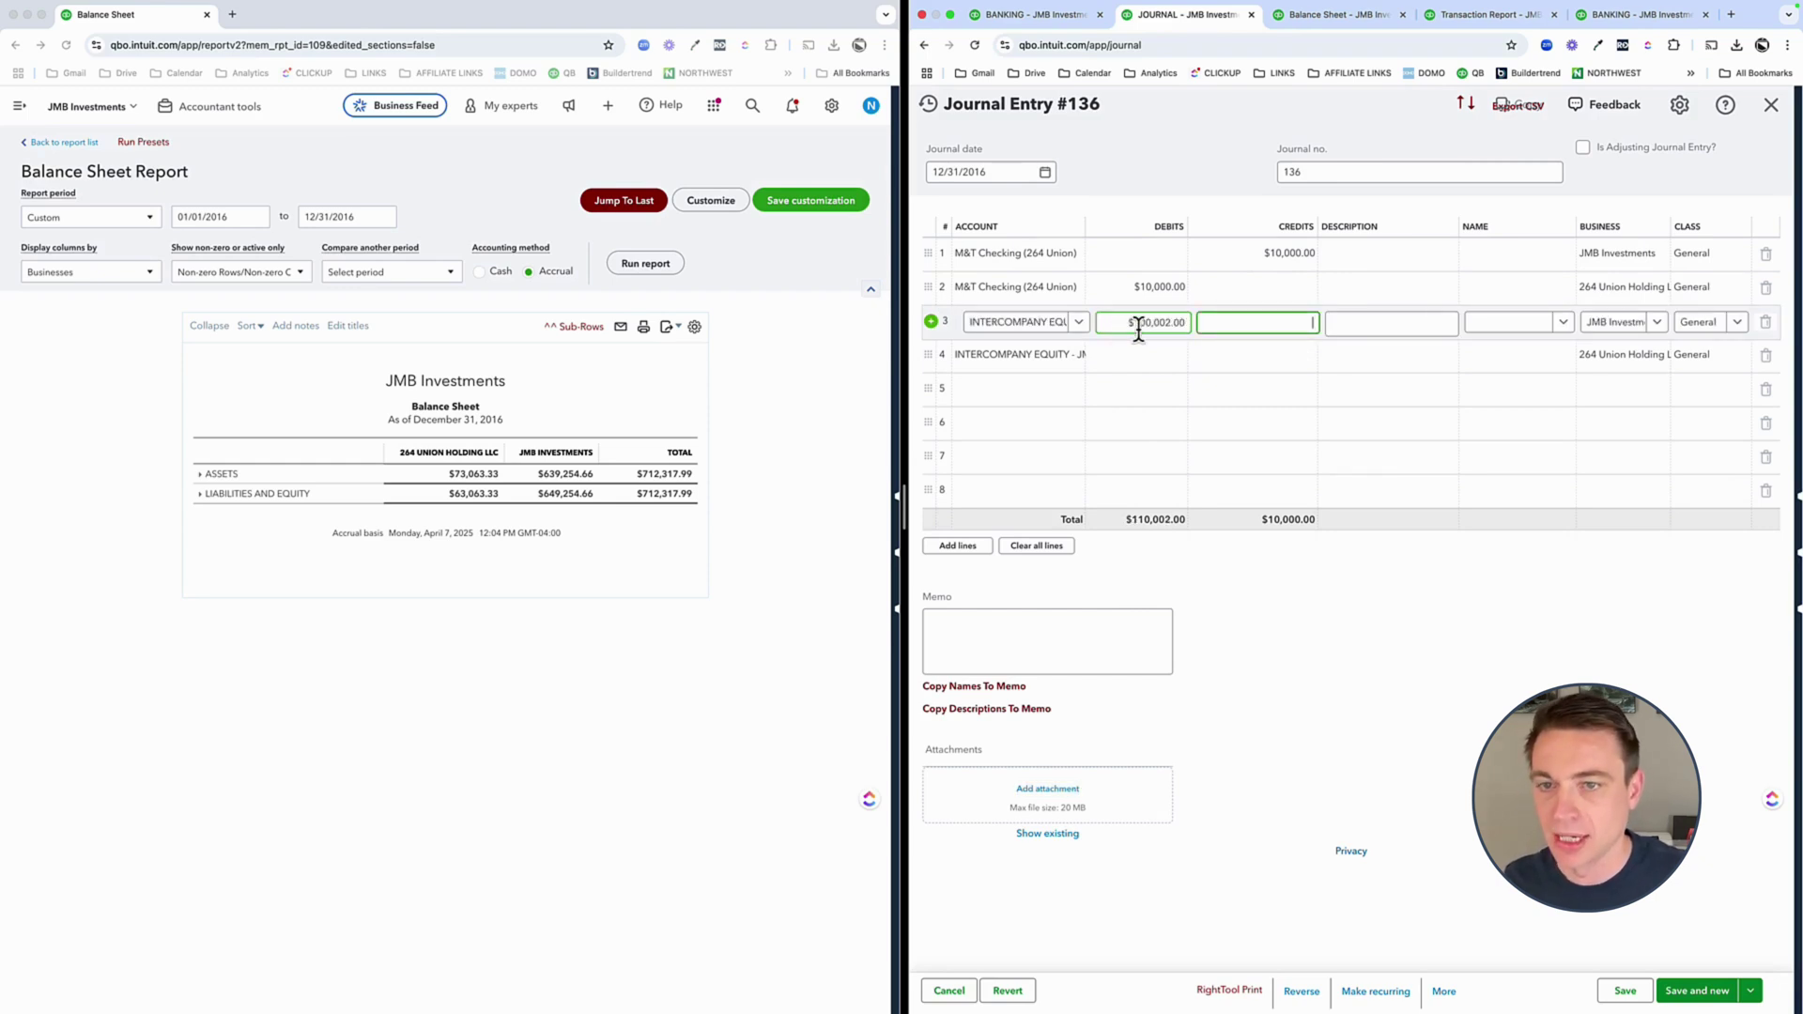
pyautogui.press('BackSpace')
pyautogui.press('BackSpace')
pyautogui.press('BackSpace')
pyautogui.write('001')
pyautogui.press('Tab')
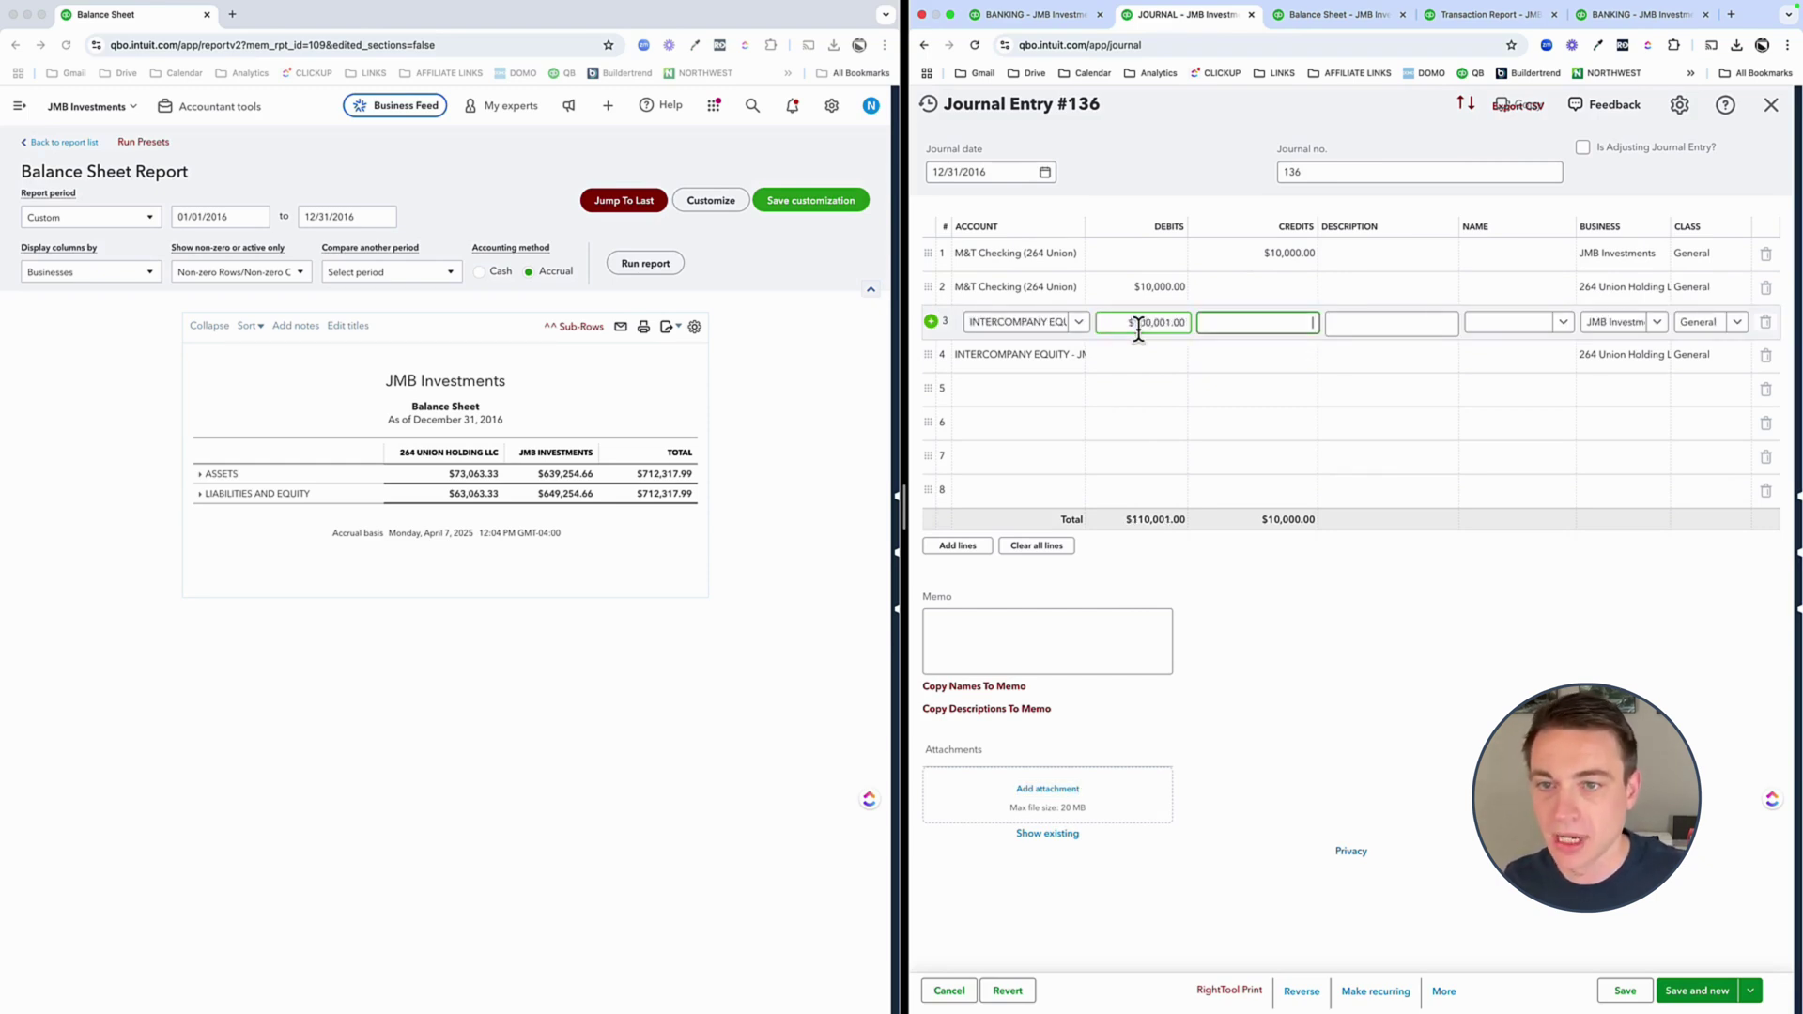
pyautogui.click(1166, 322)
pyautogui.write('10')
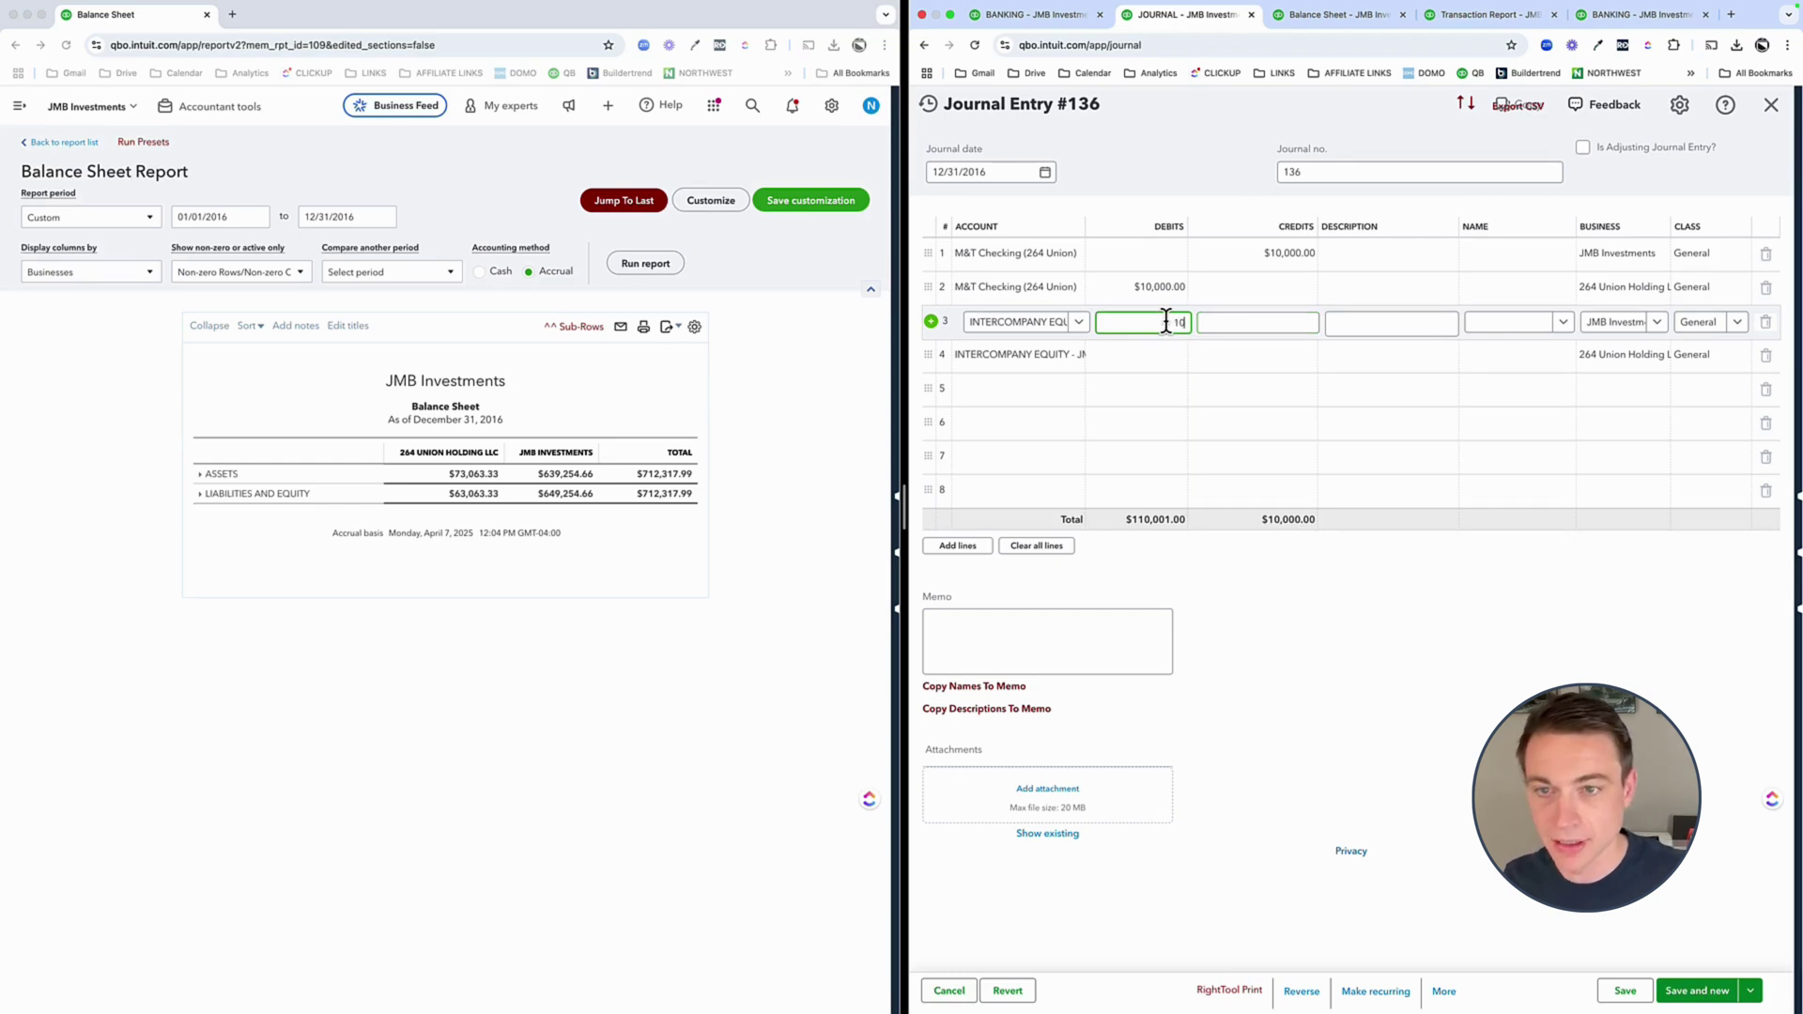
pyautogui.write(',000')
pyautogui.press('Tab')
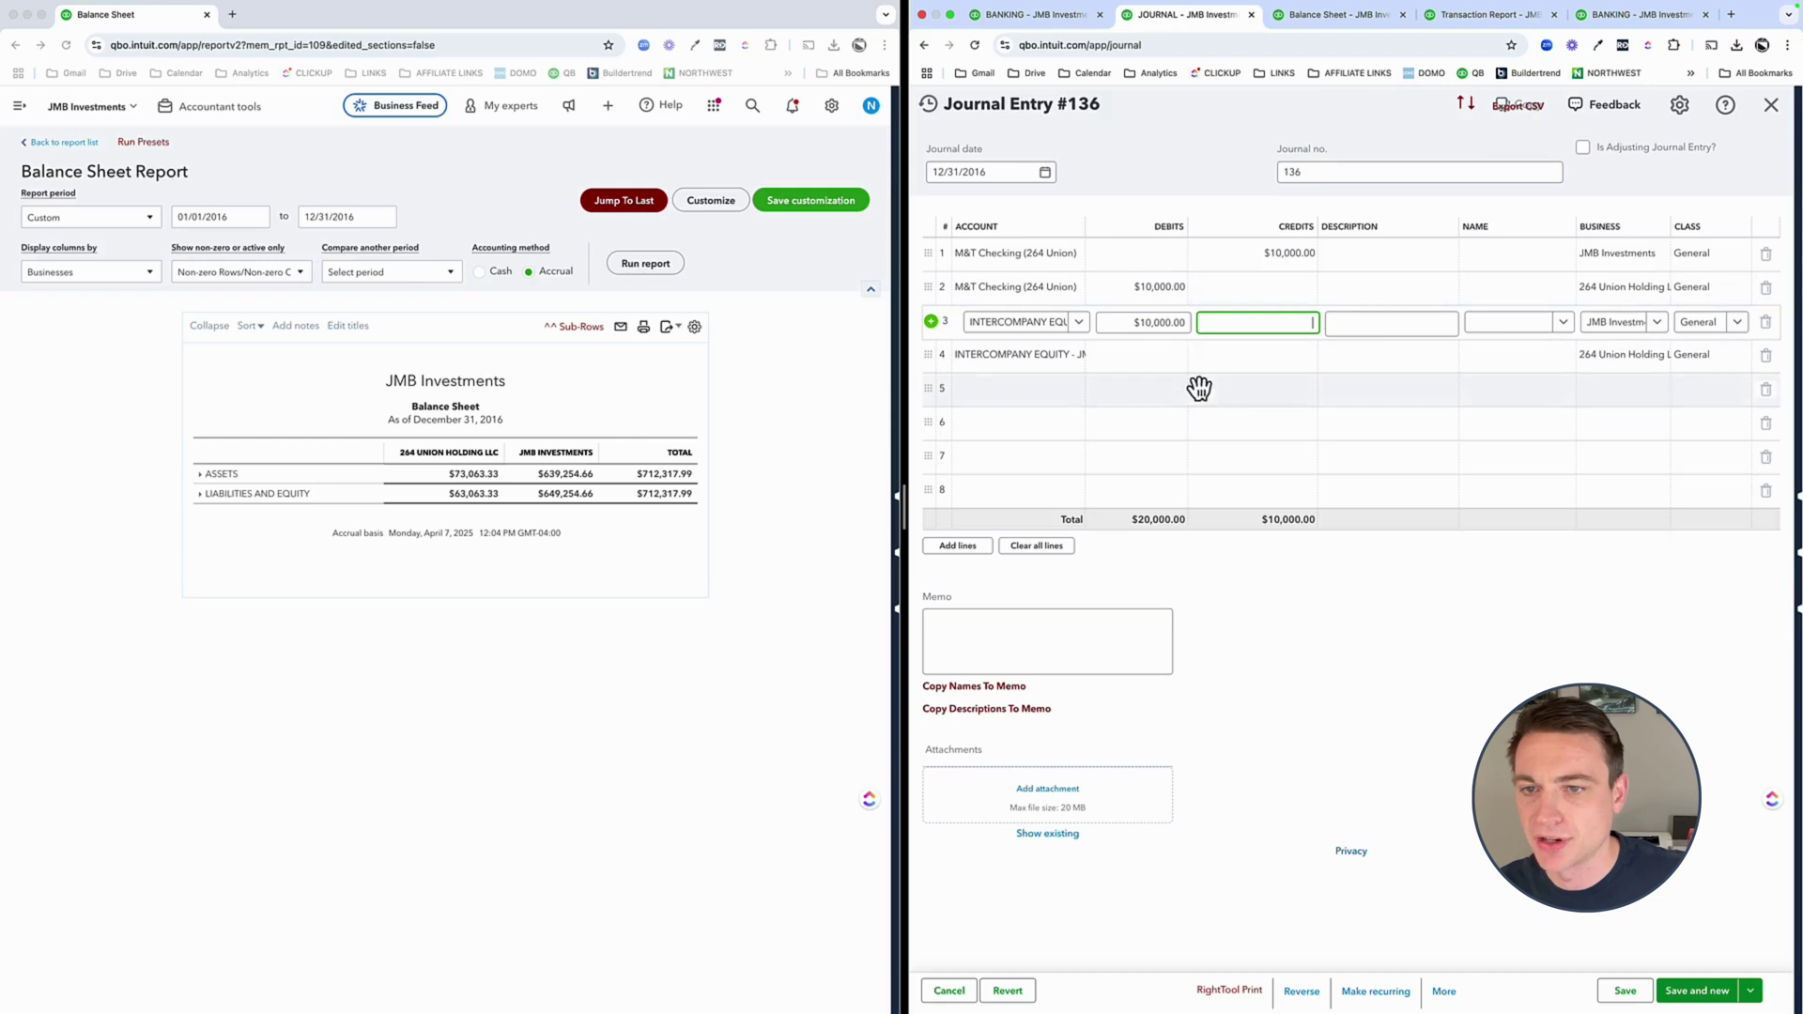
pyautogui.click(1227, 356)
pyautogui.write('10')
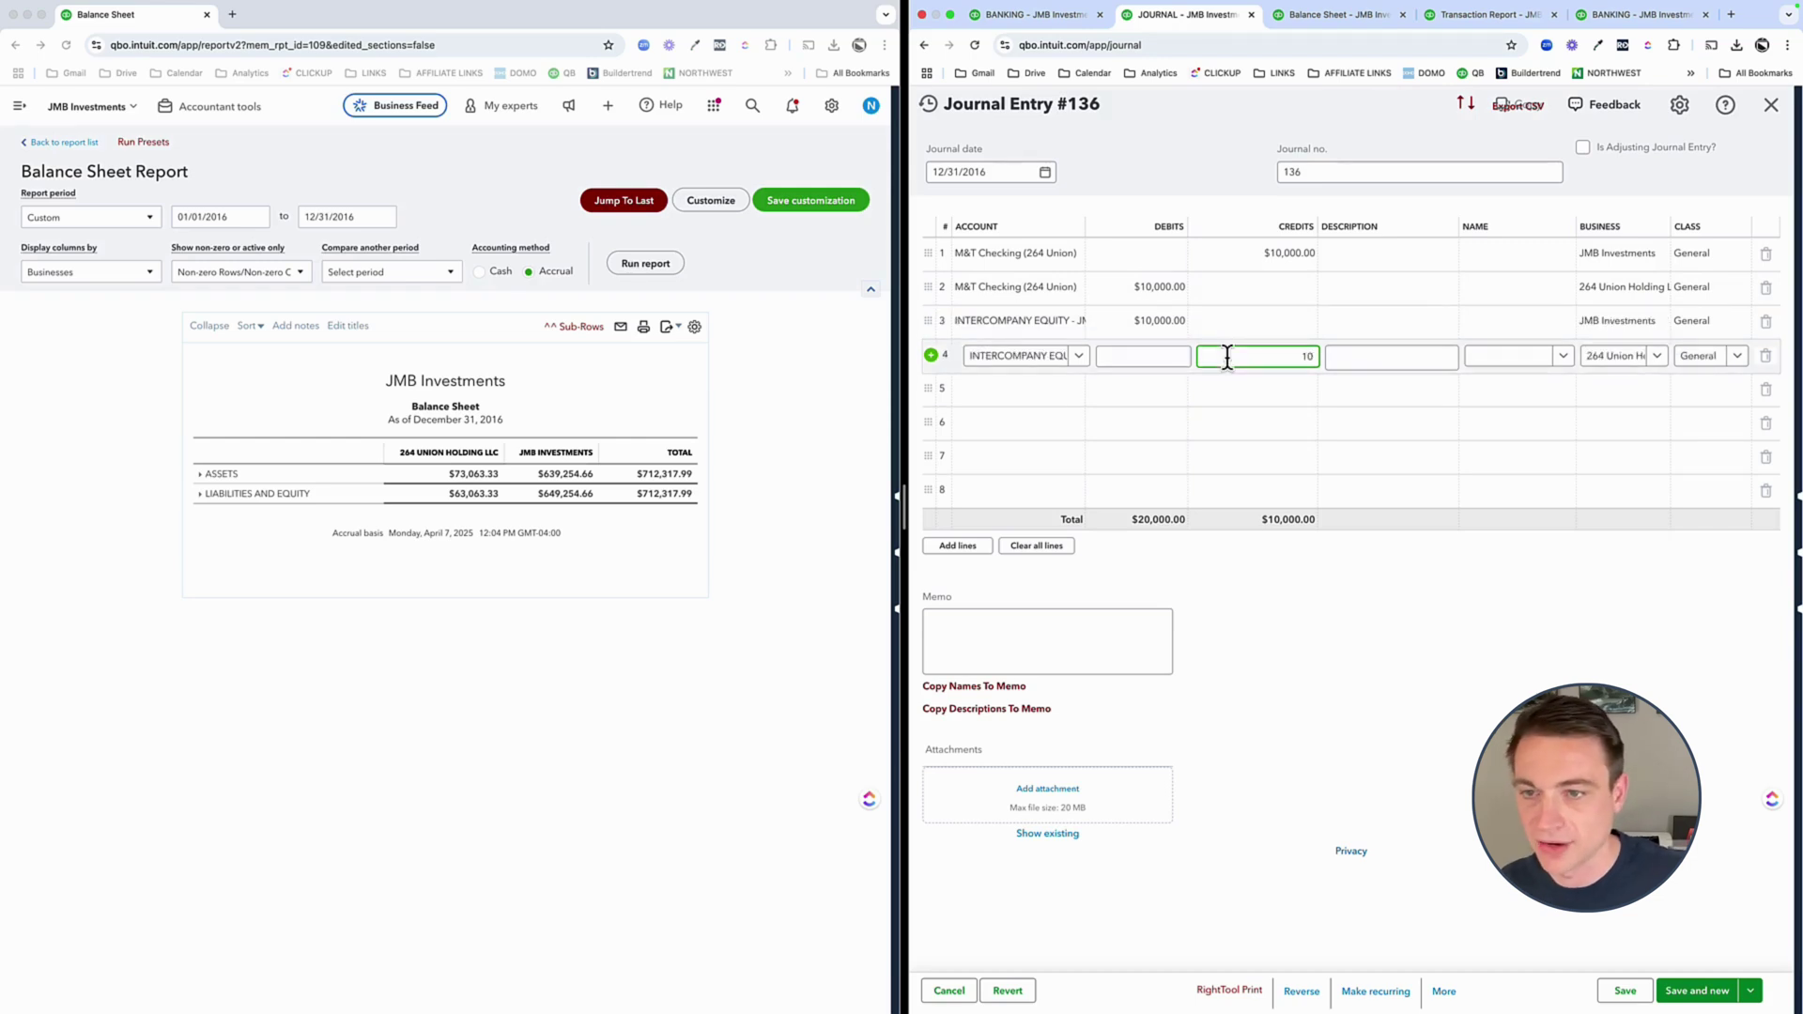
pyautogui.write(',000')
pyautogui.press('Tab')
pyautogui.click(1559, 676)
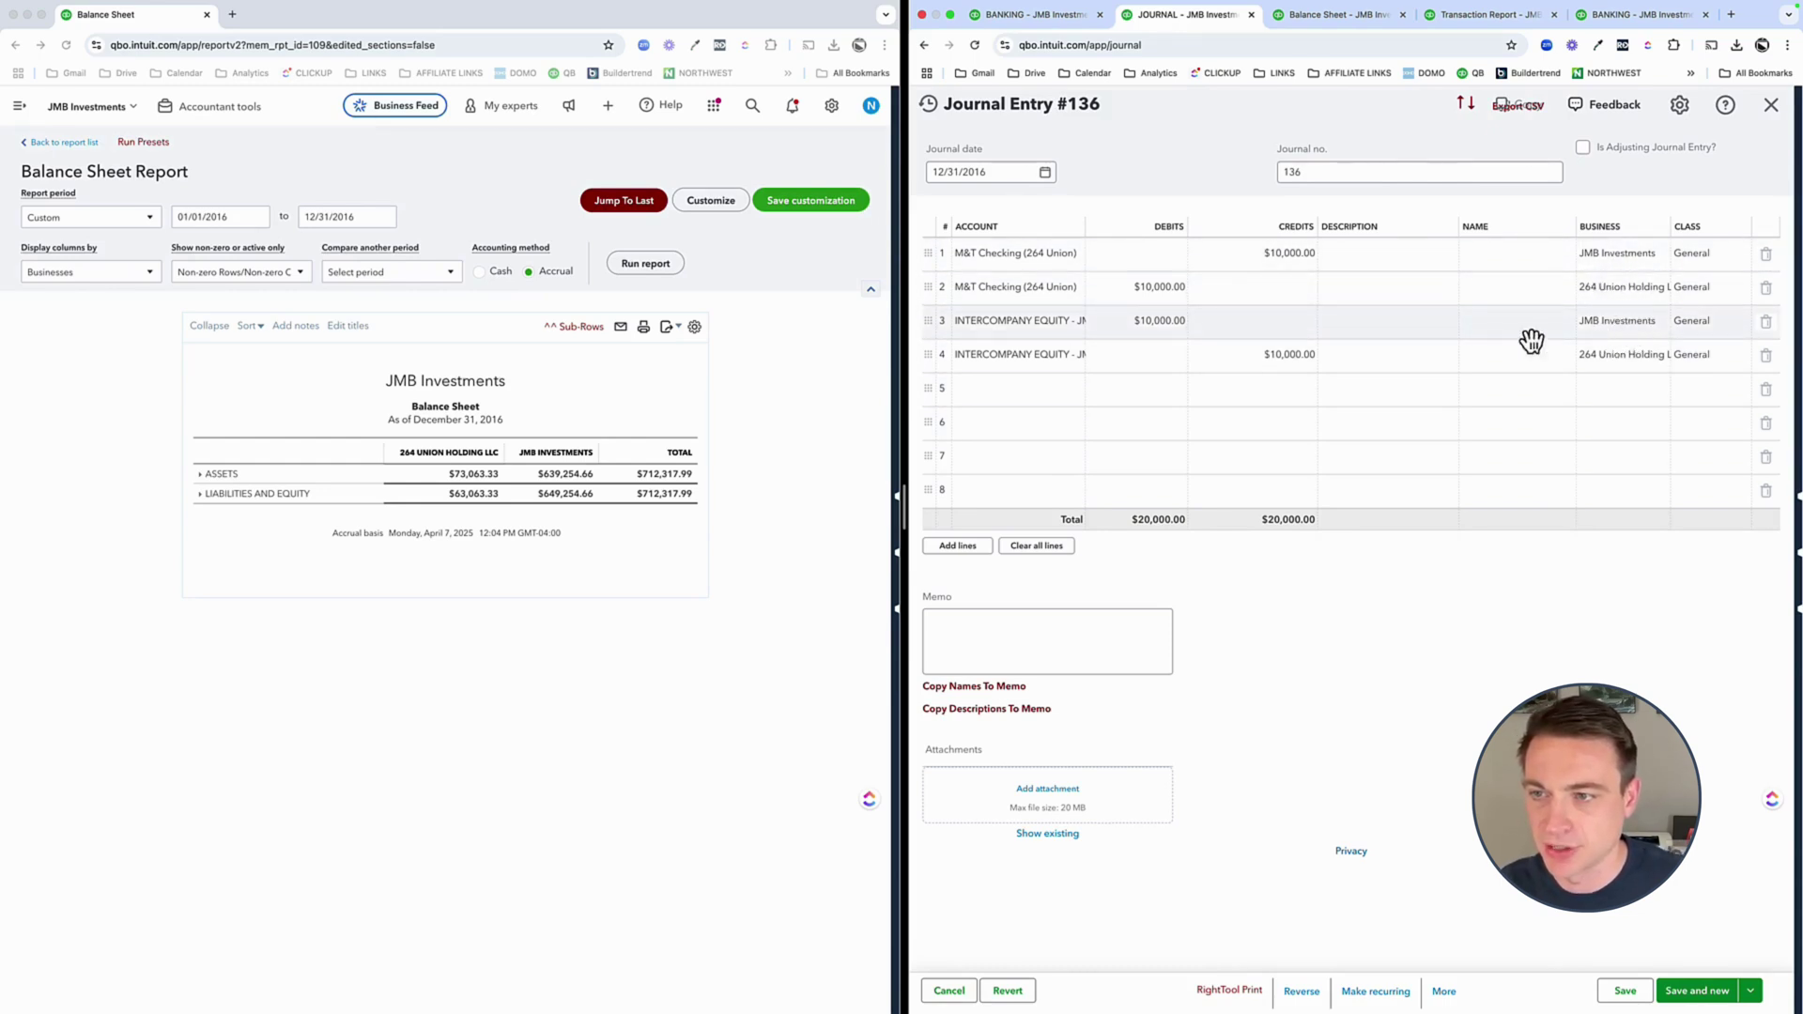
# - Move the JMB intercompany equity line to row 2 and save the entry
pyautogui.moveTo(937, 335); pyautogui.dragTo(937, 295)
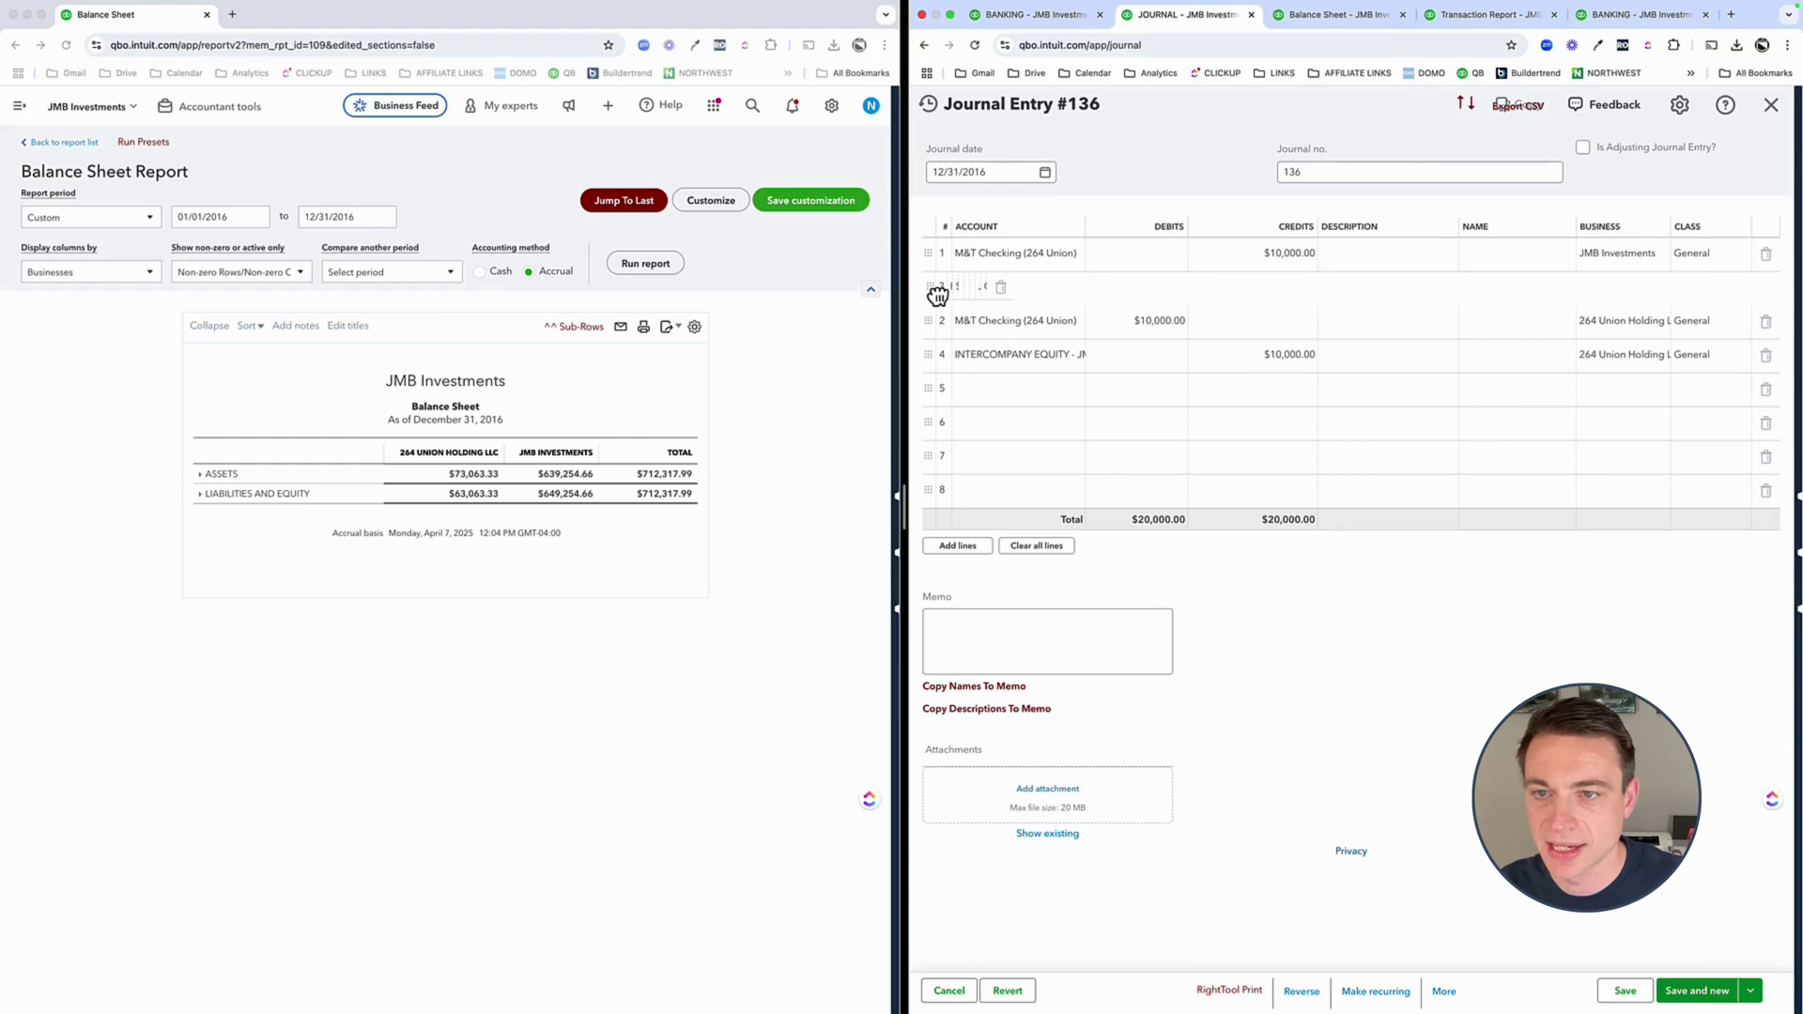
pyautogui.moveTo(1151, 281); pyautogui.dragTo(1156, 282)
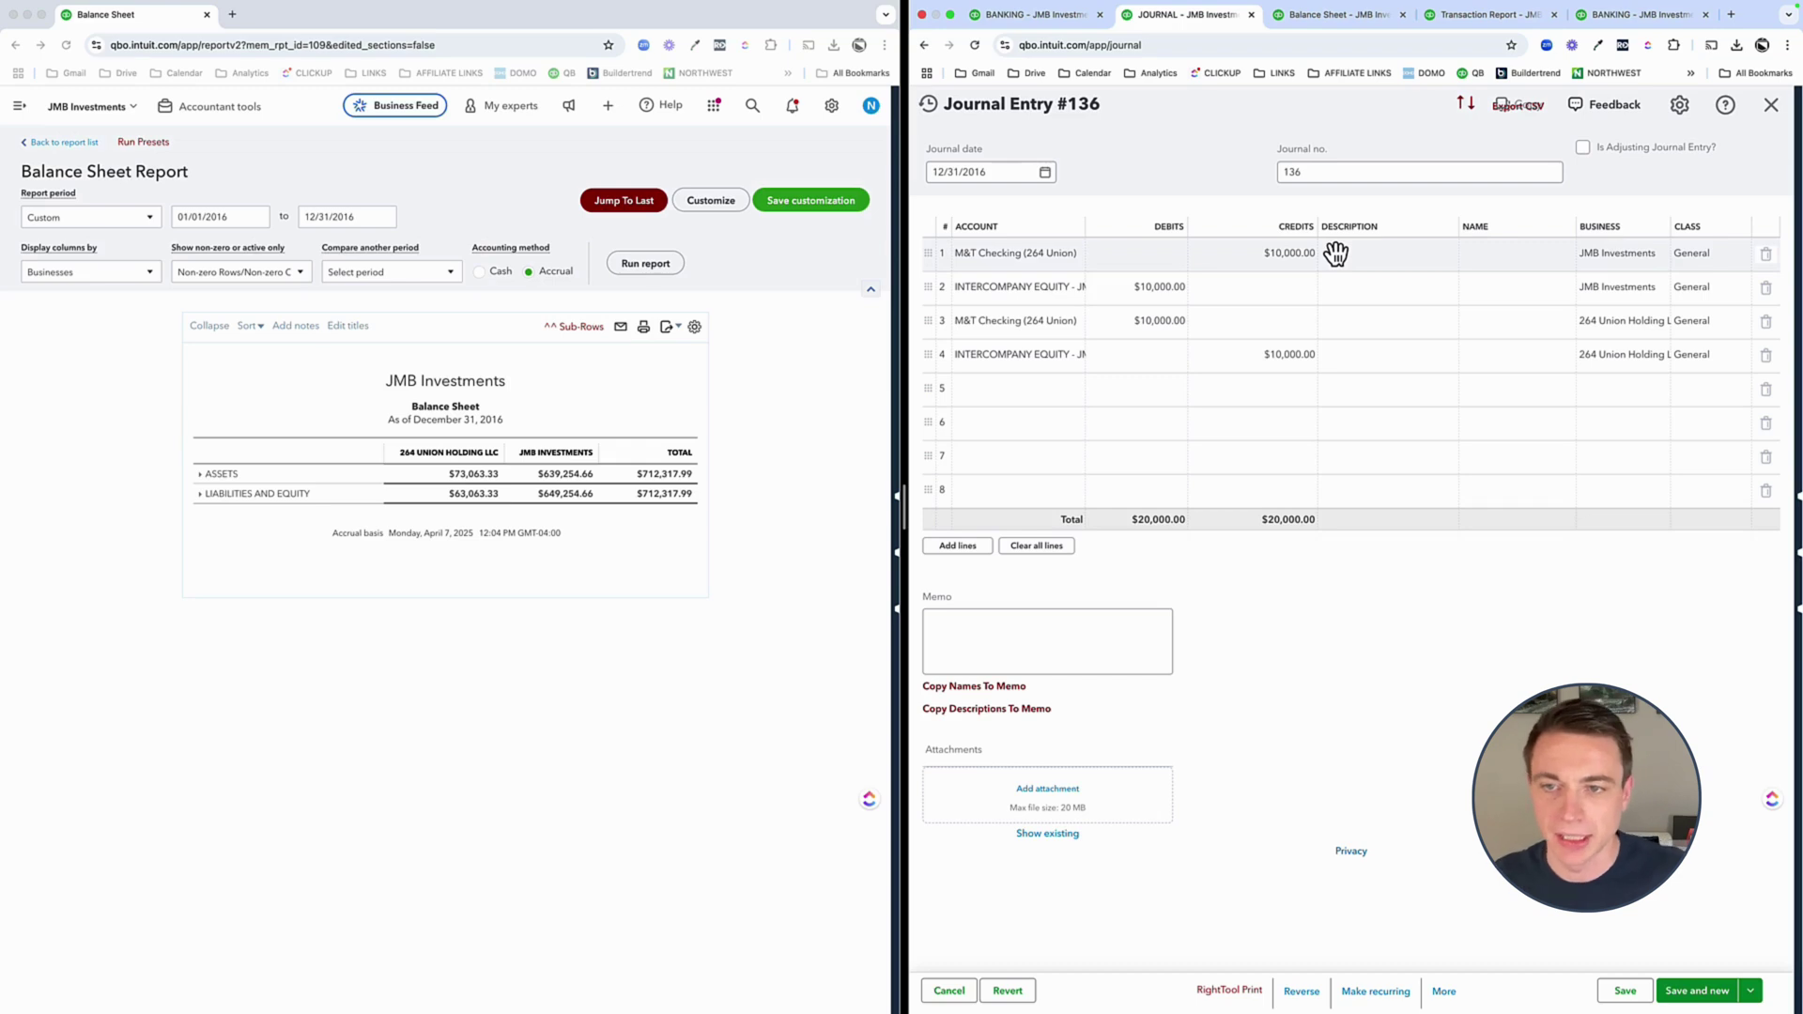
pyautogui.click(1625, 991)
pyautogui.click(664, 813)
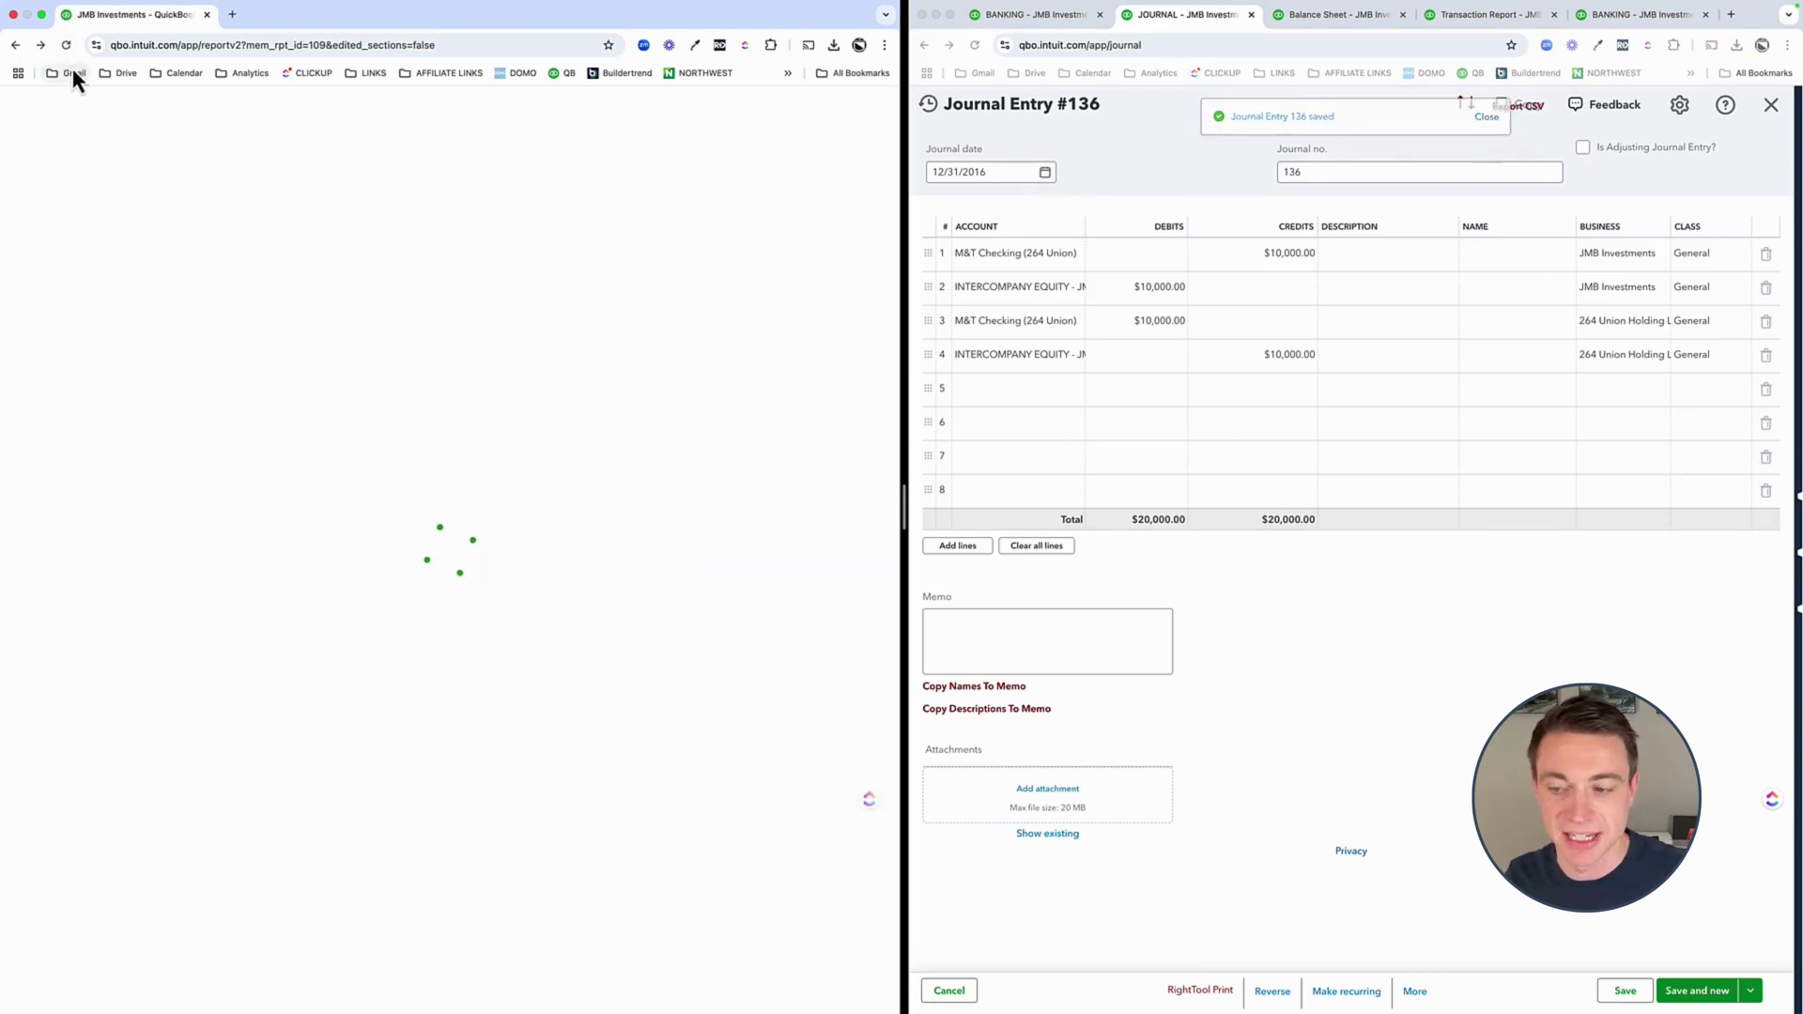
pyautogui.scroll(-3, 62, 200)
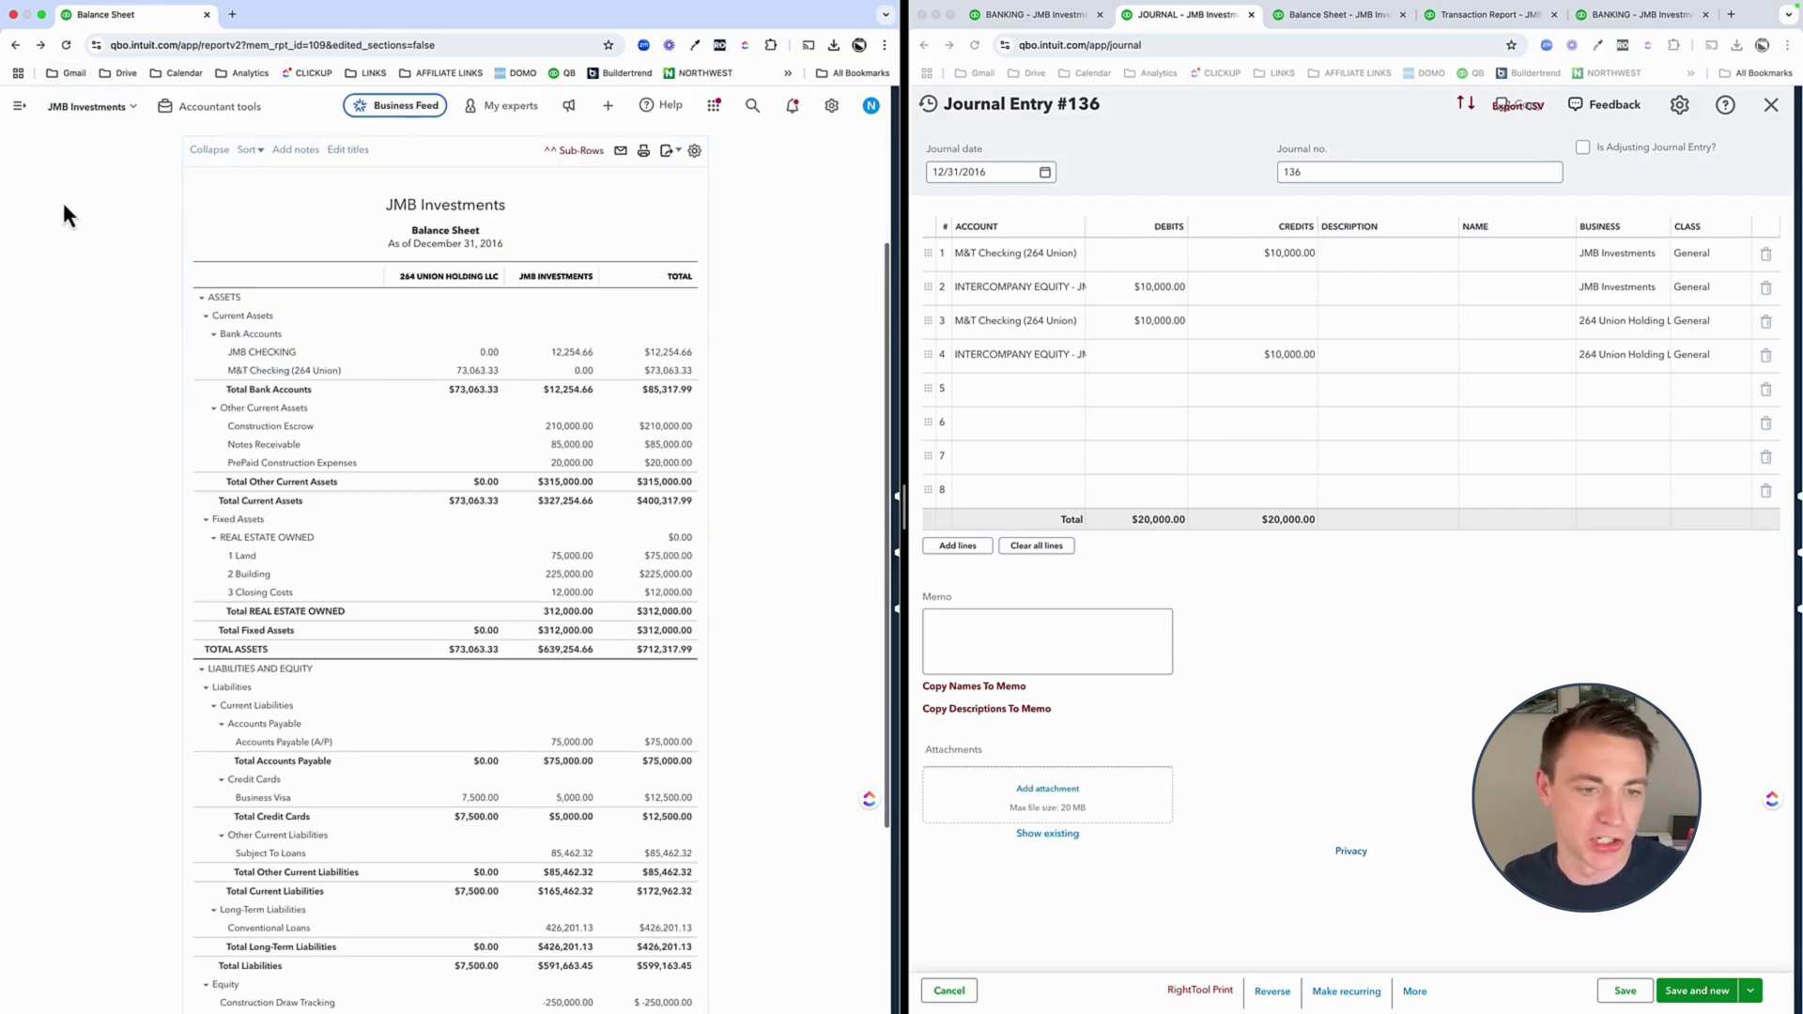
pyautogui.click(203, 299)
pyautogui.scroll(3, 196, 381)
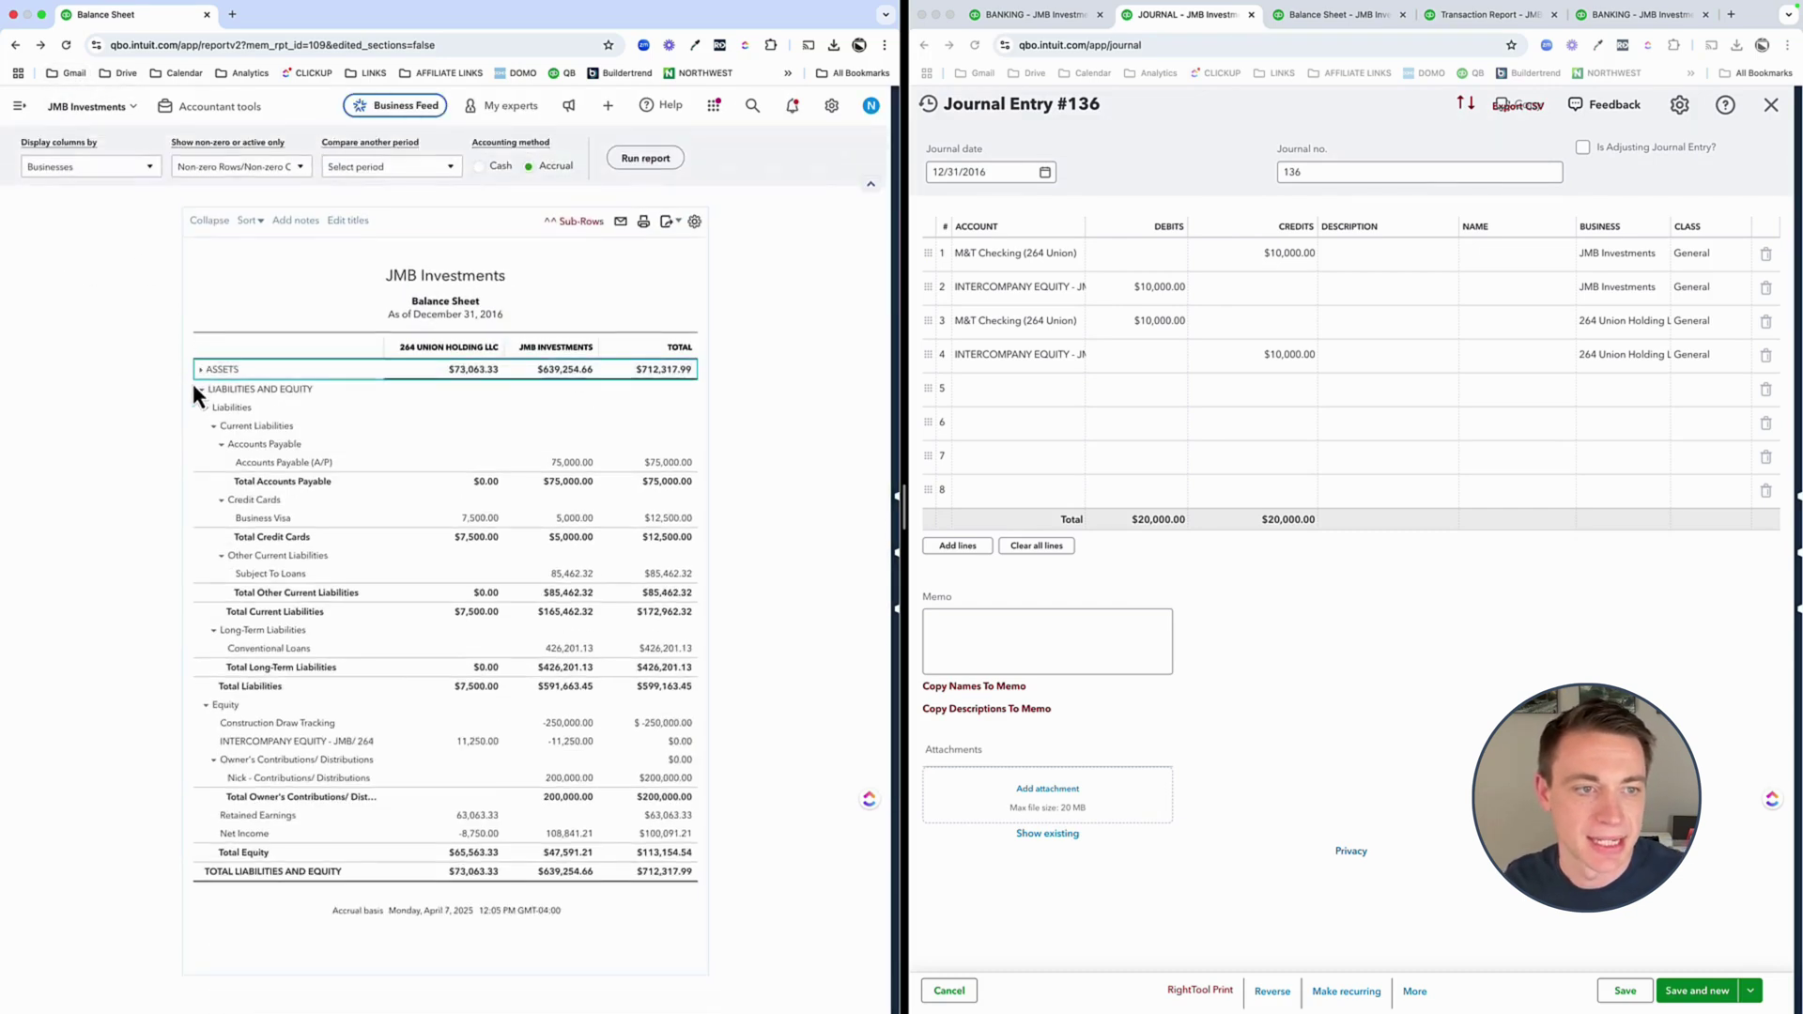
pyautogui.click(199, 495)
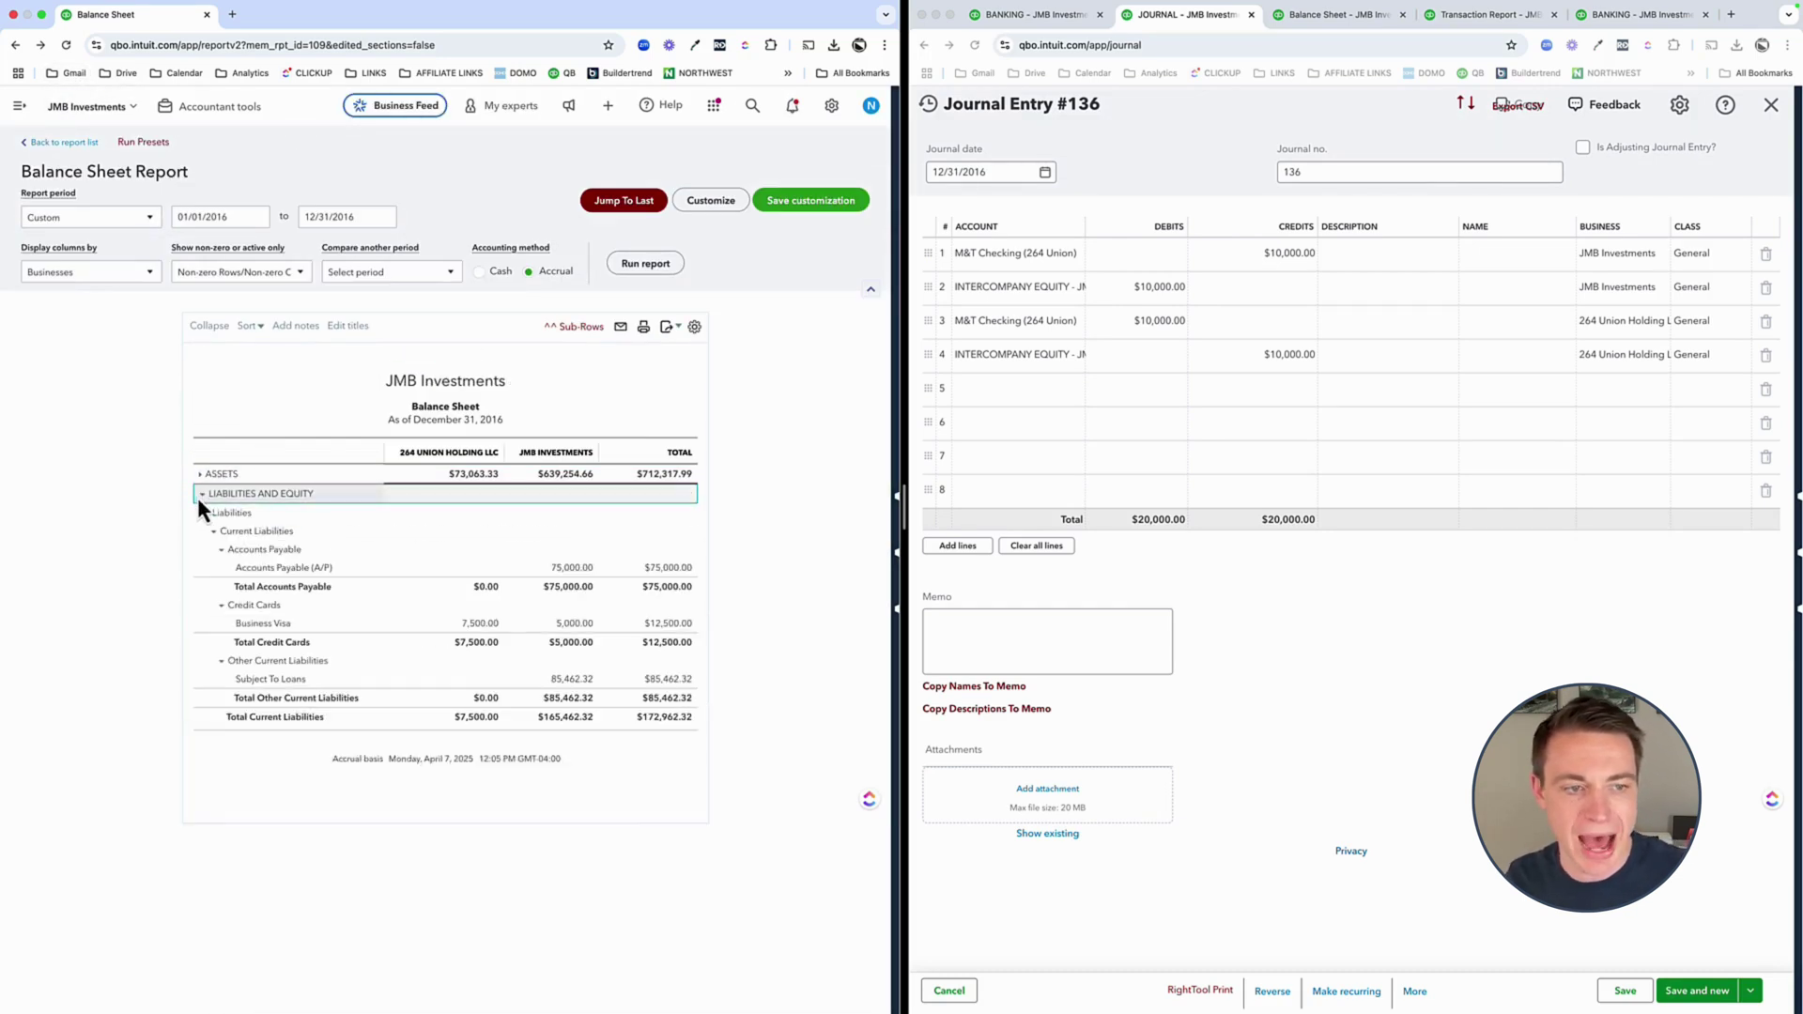
pyautogui.scroll(-2, 313, 658)
pyautogui.moveTo(221, 740); pyautogui.dragTo(362, 742)
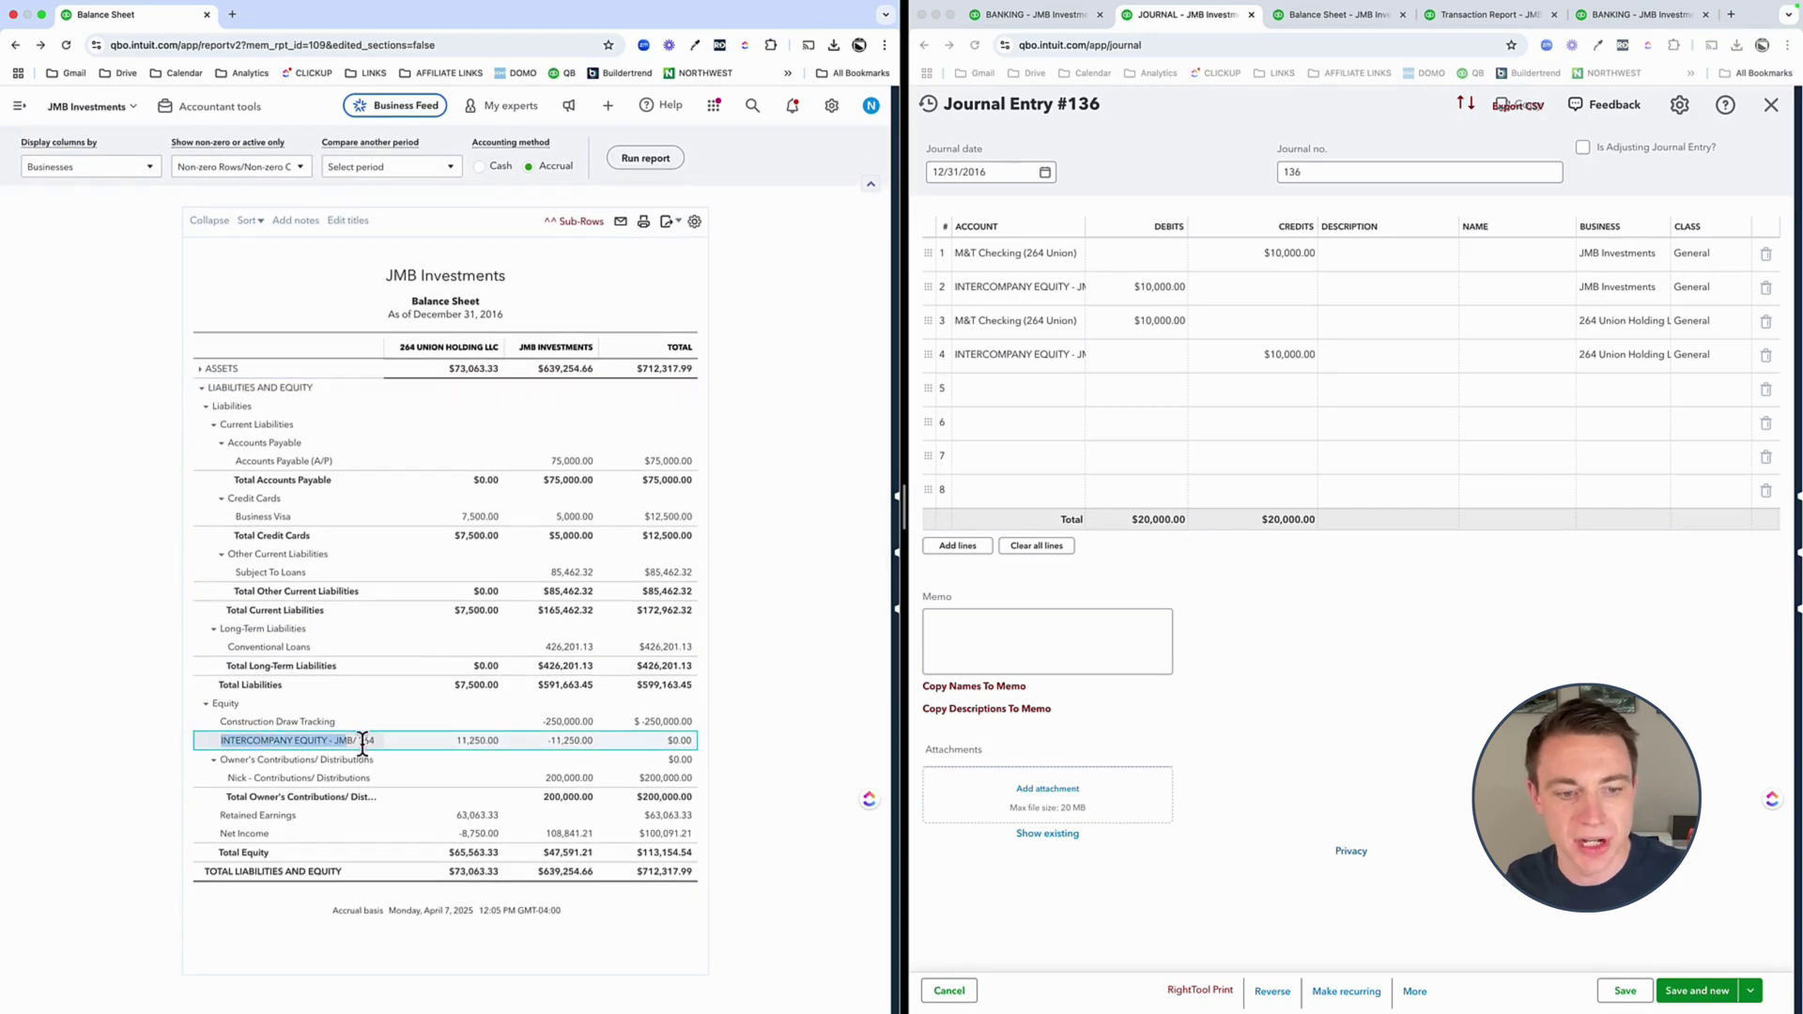
pyautogui.moveTo(587, 748); pyautogui.dragTo(732, 751)
pyautogui.click(748, 730)
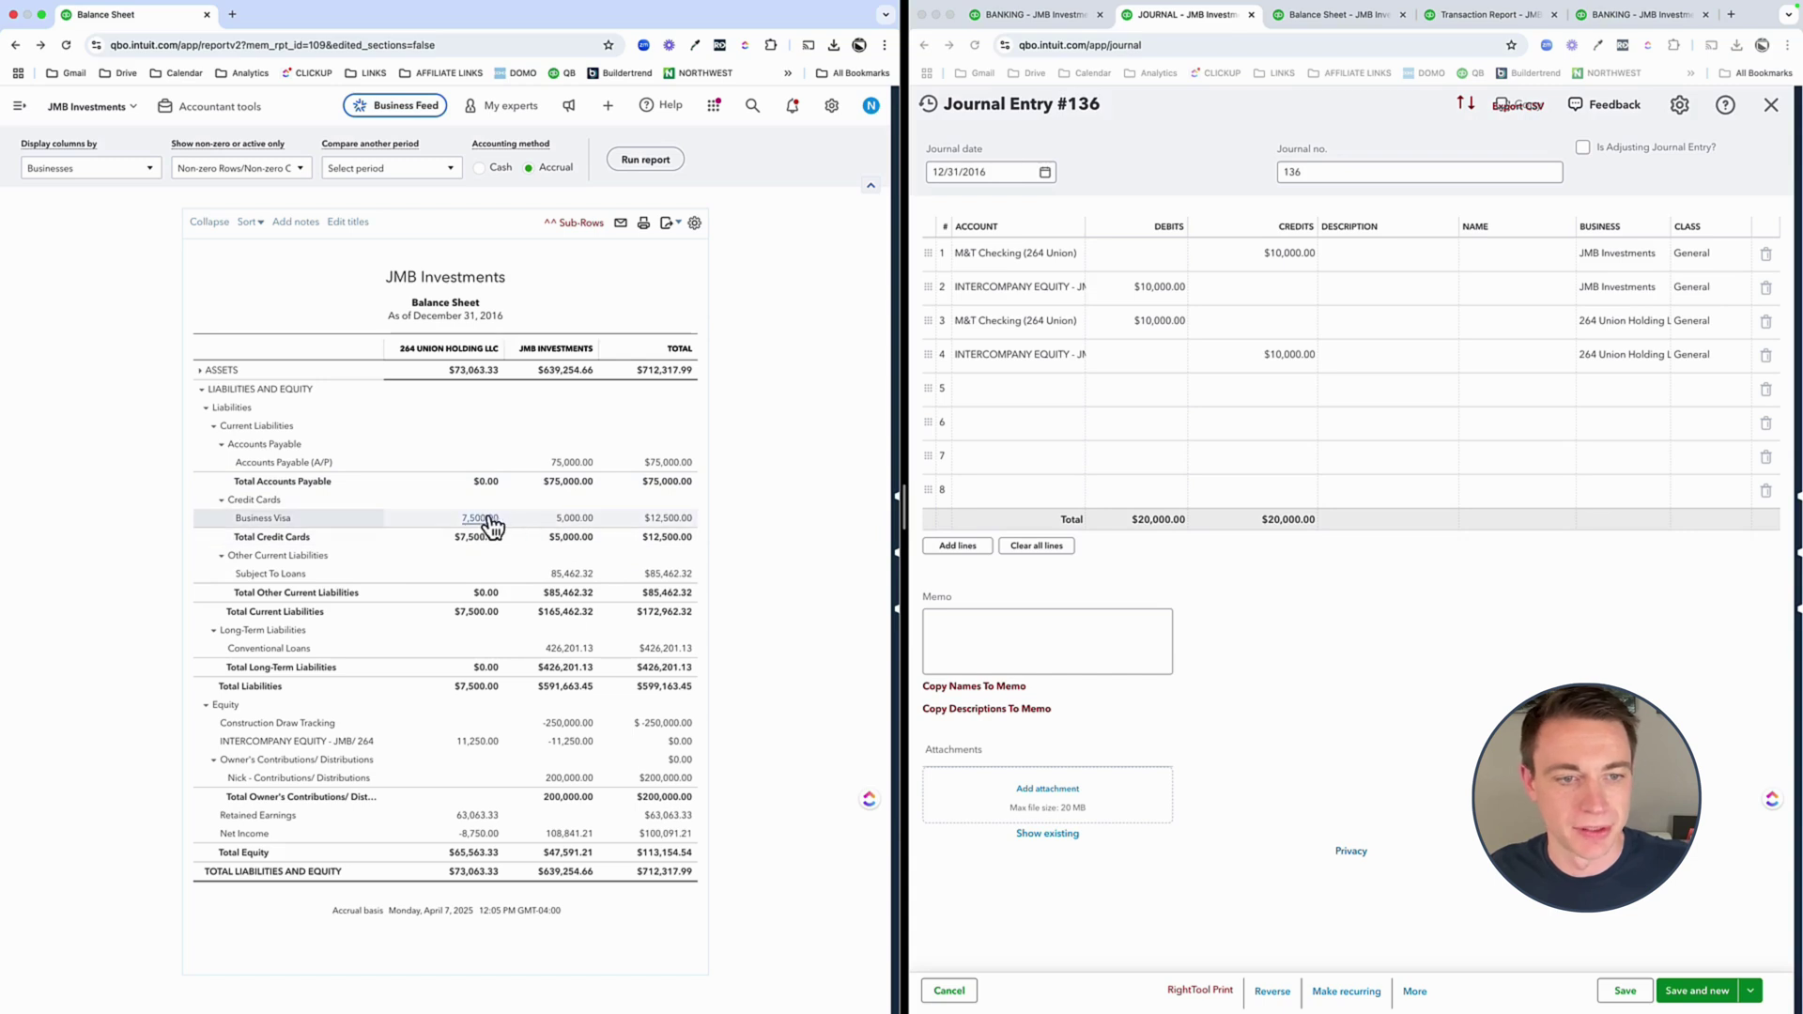
pyautogui.click(1425, 671)
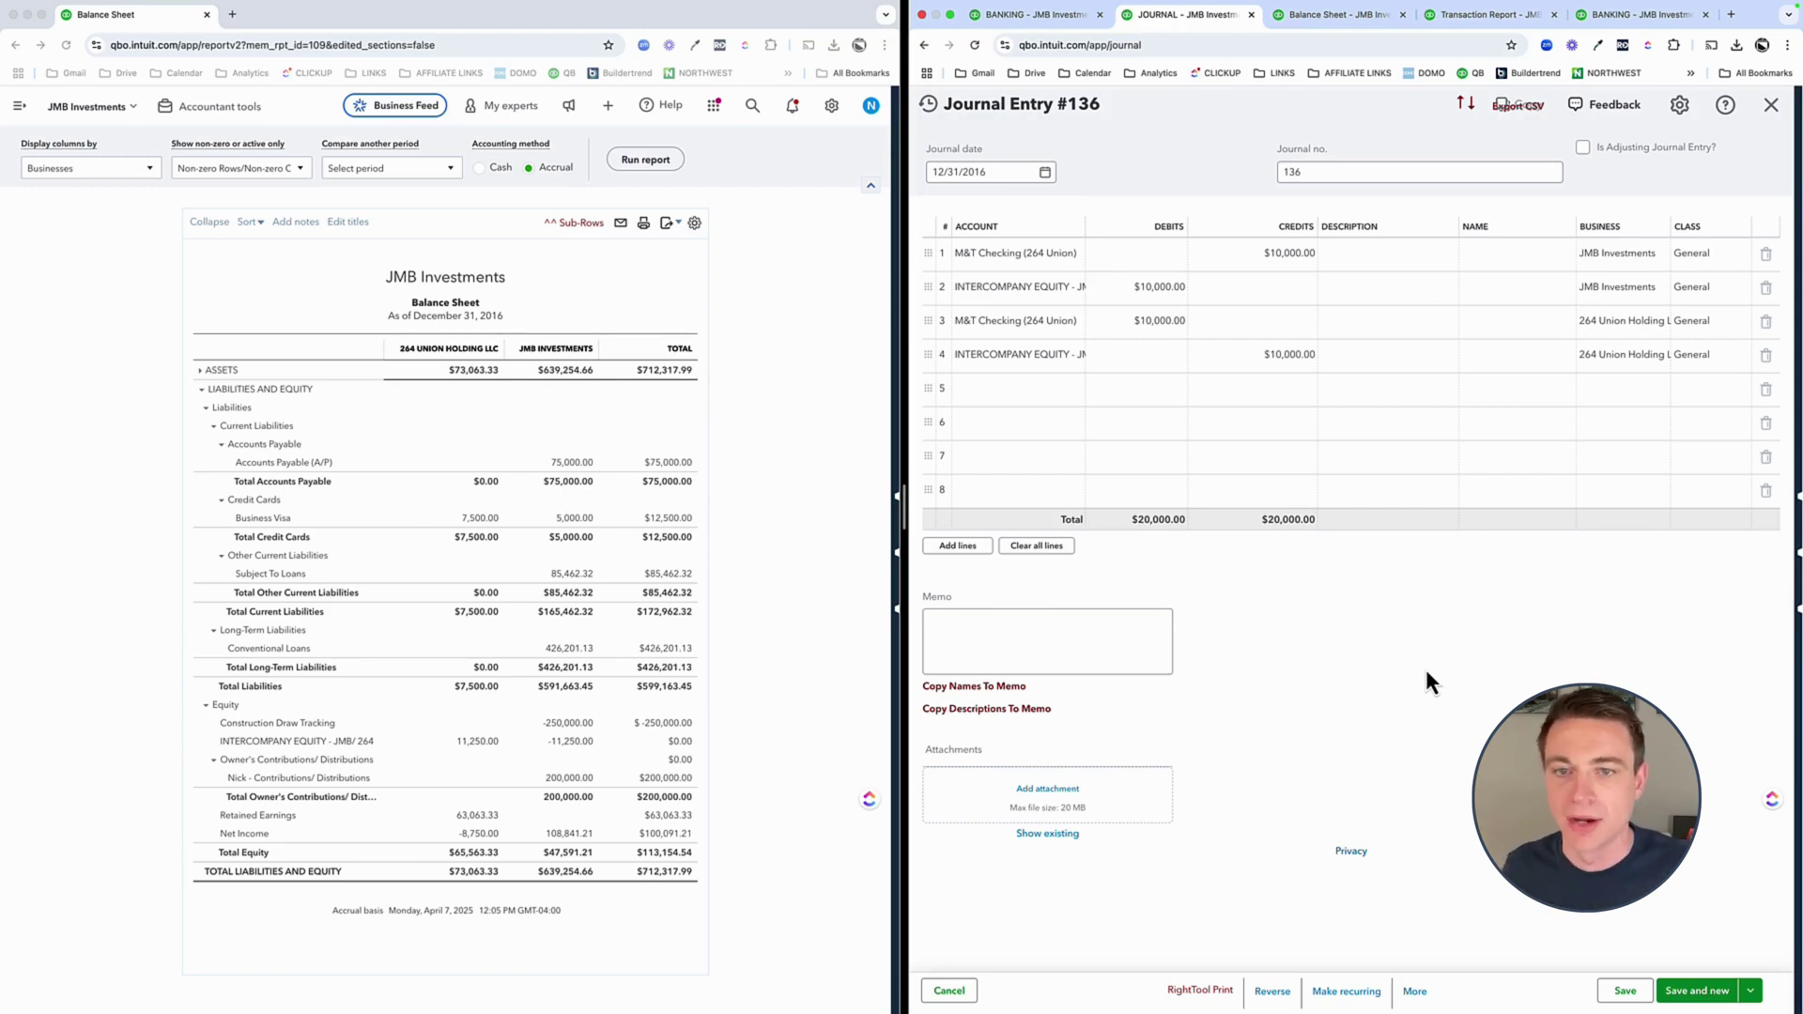
# - Set journal entry lines 5 and 6 to the Business Visa account
pyautogui.click(979, 392)
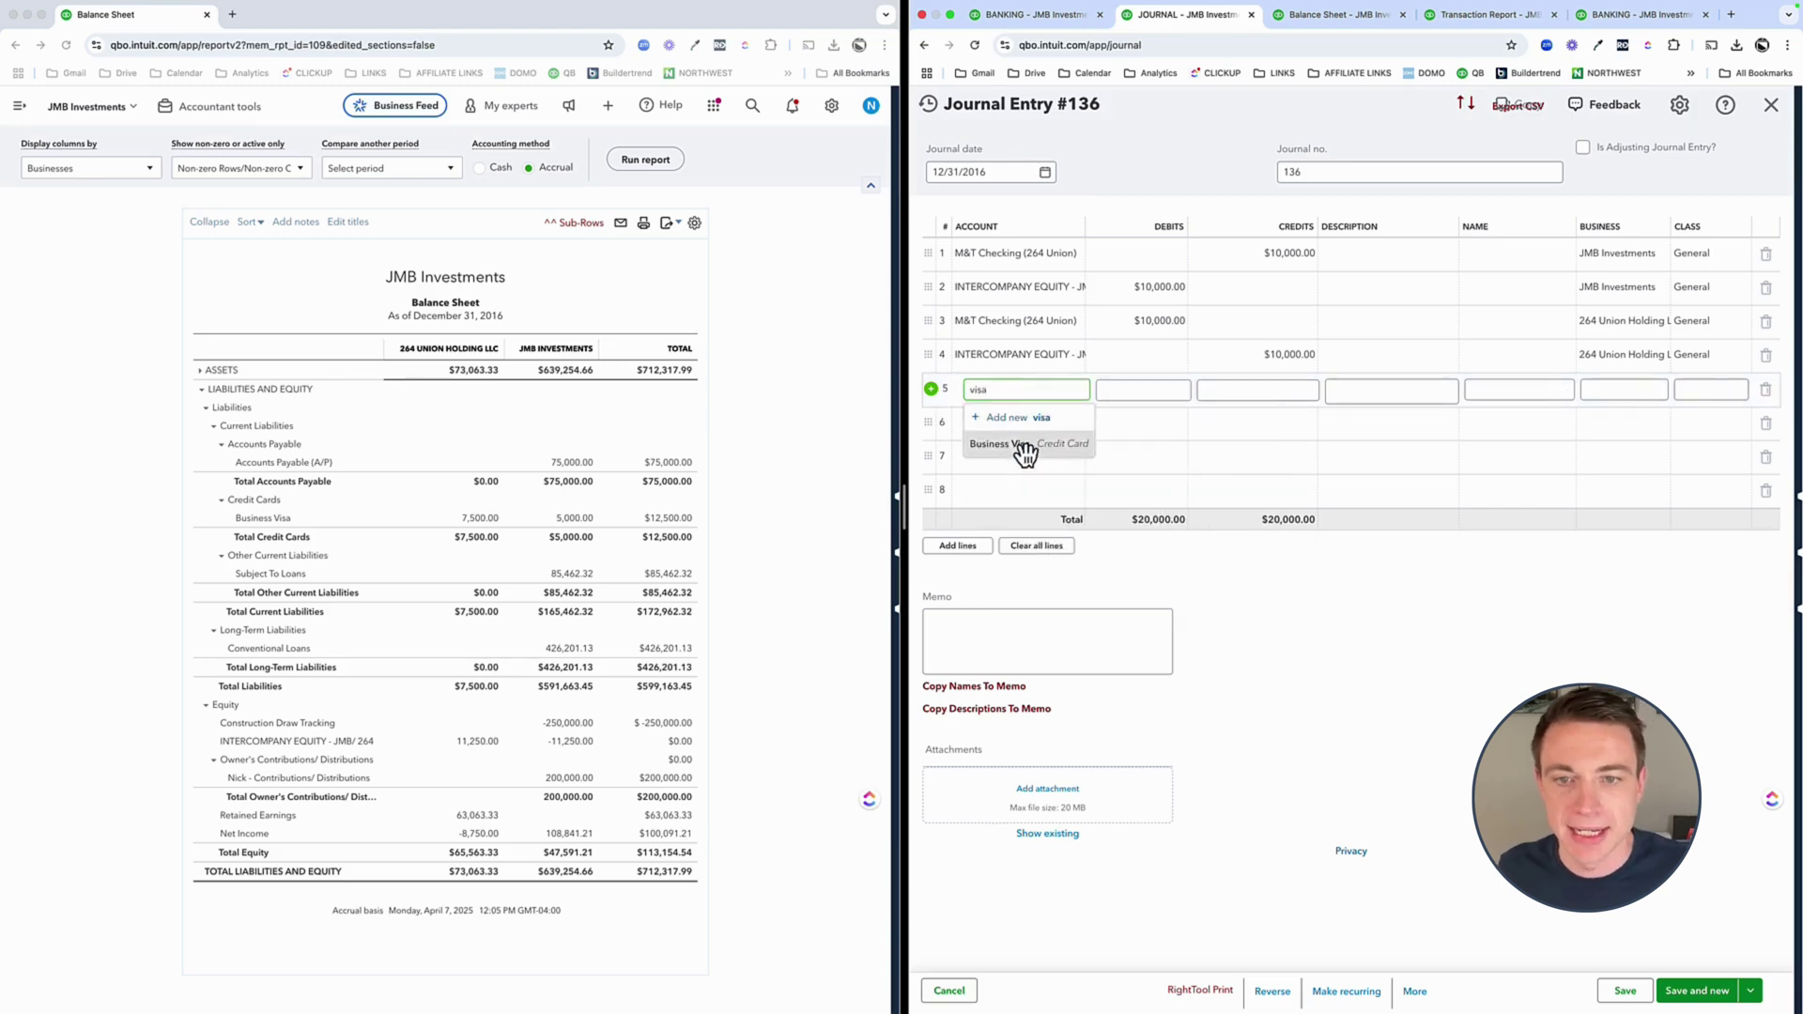
pyautogui.click(1019, 444)
pyautogui.click(1010, 428)
pyautogui.write('visa')
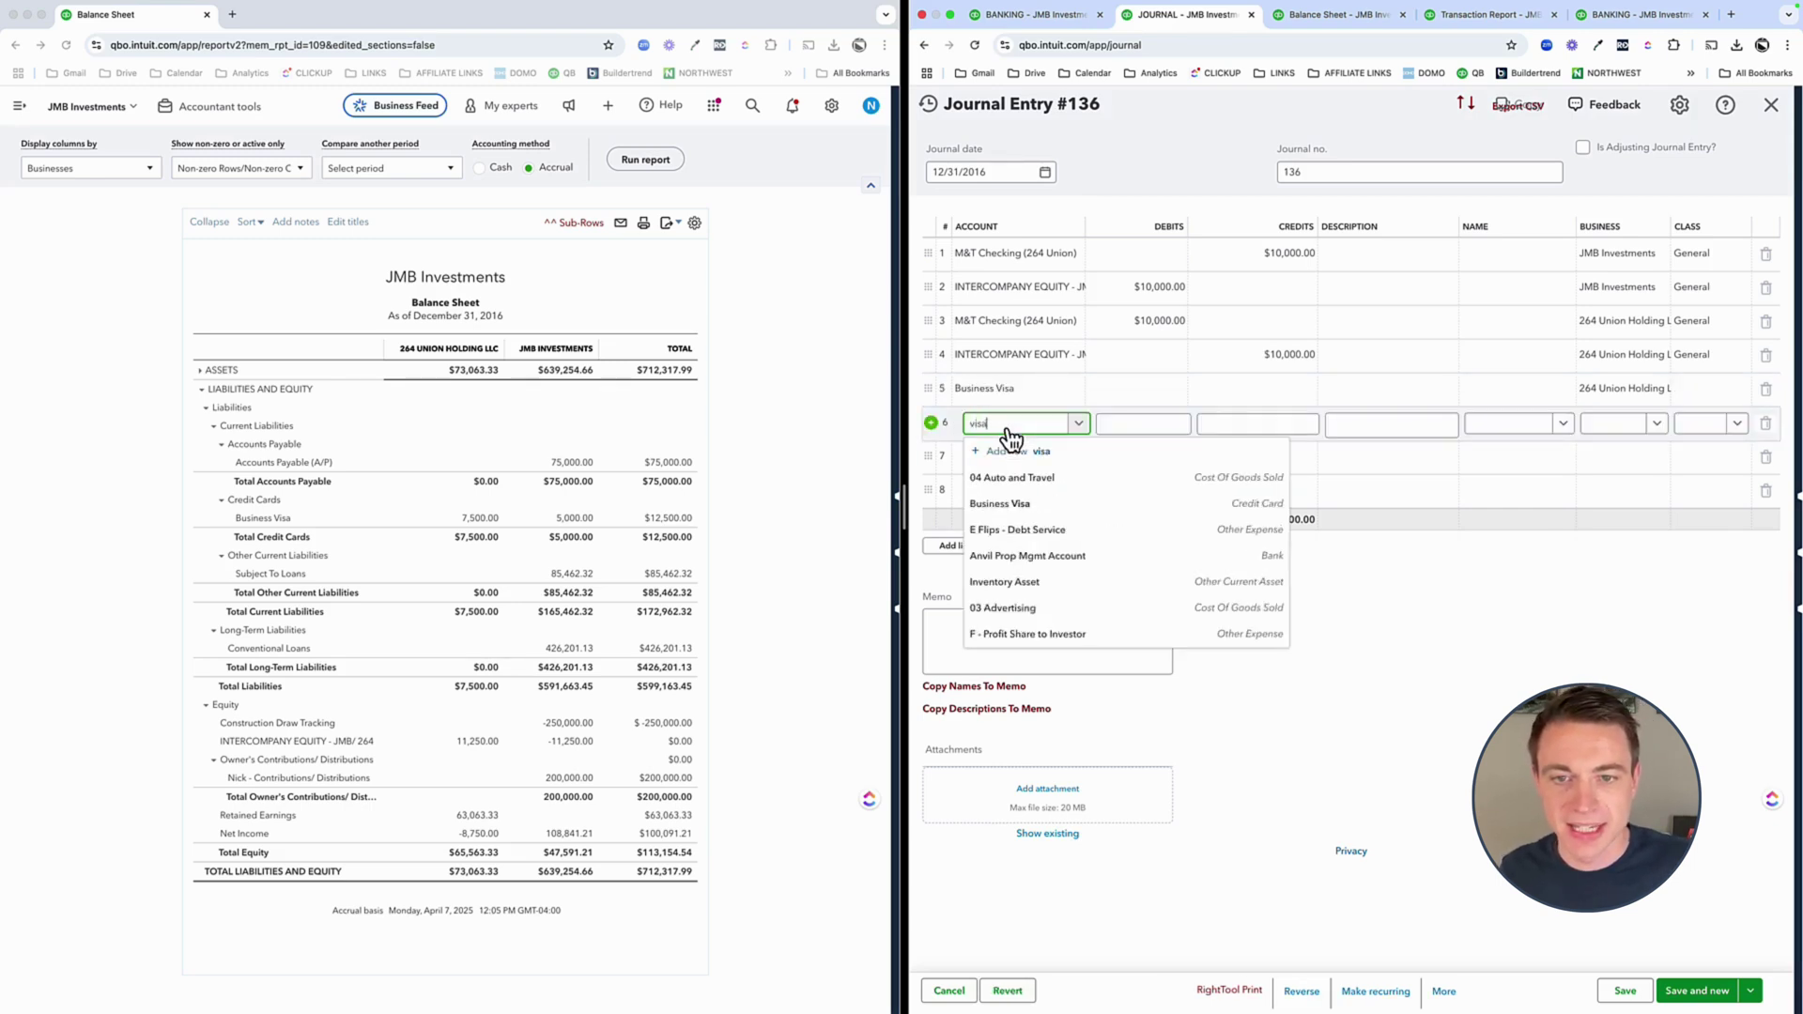
pyautogui.click(1020, 479)
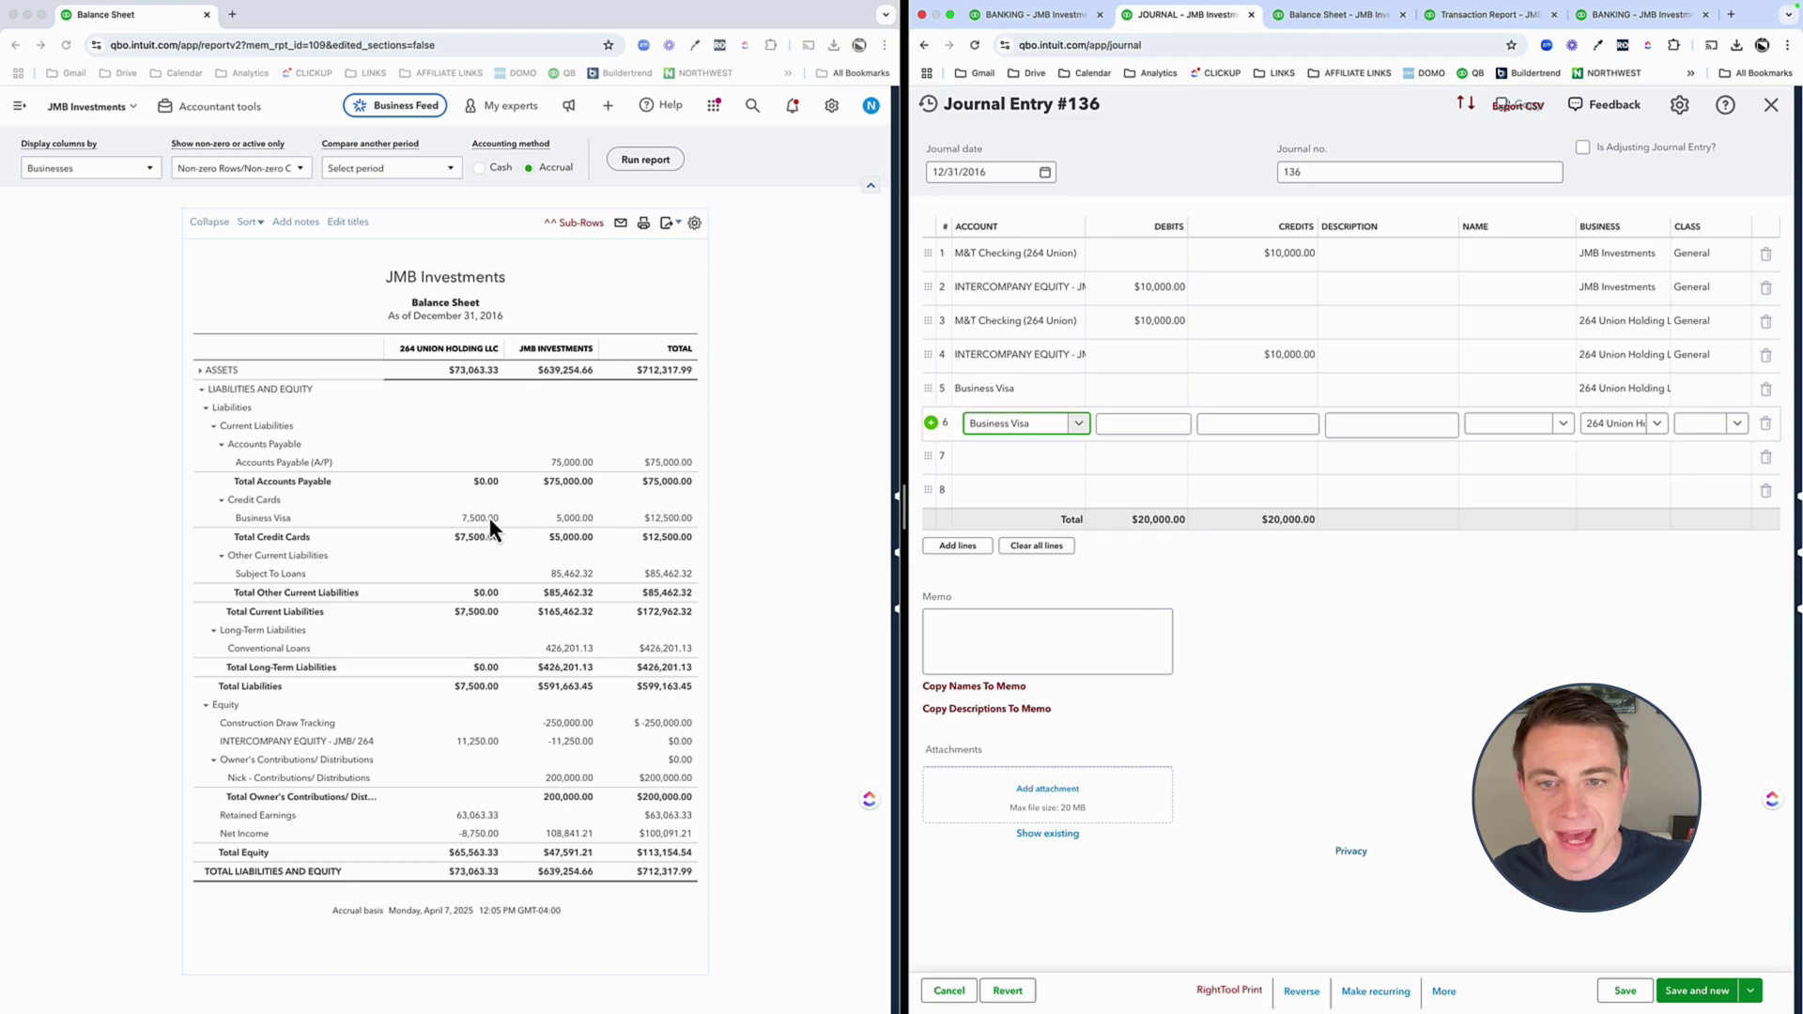
pyautogui.click(1230, 639)
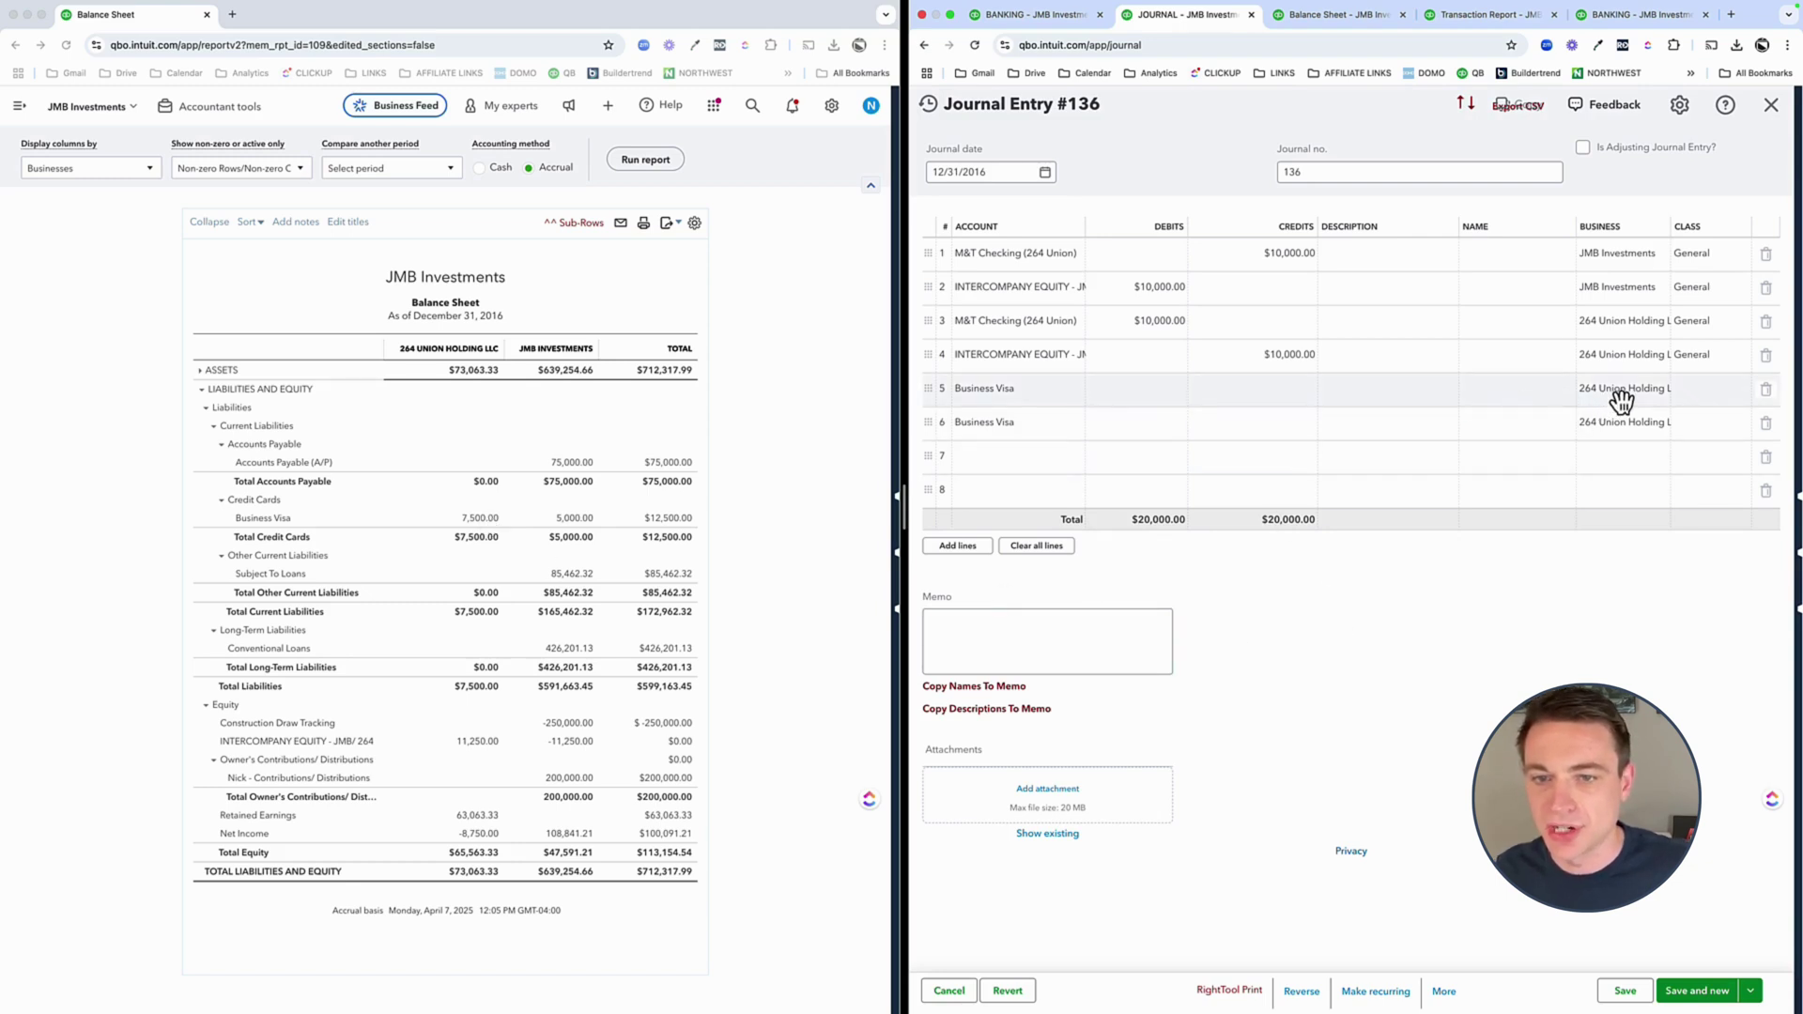
# - Enter a $7,500 debit on line 5 and a $7,500 credit for JMB Investments on line 6
pyautogui.click(1154, 393)
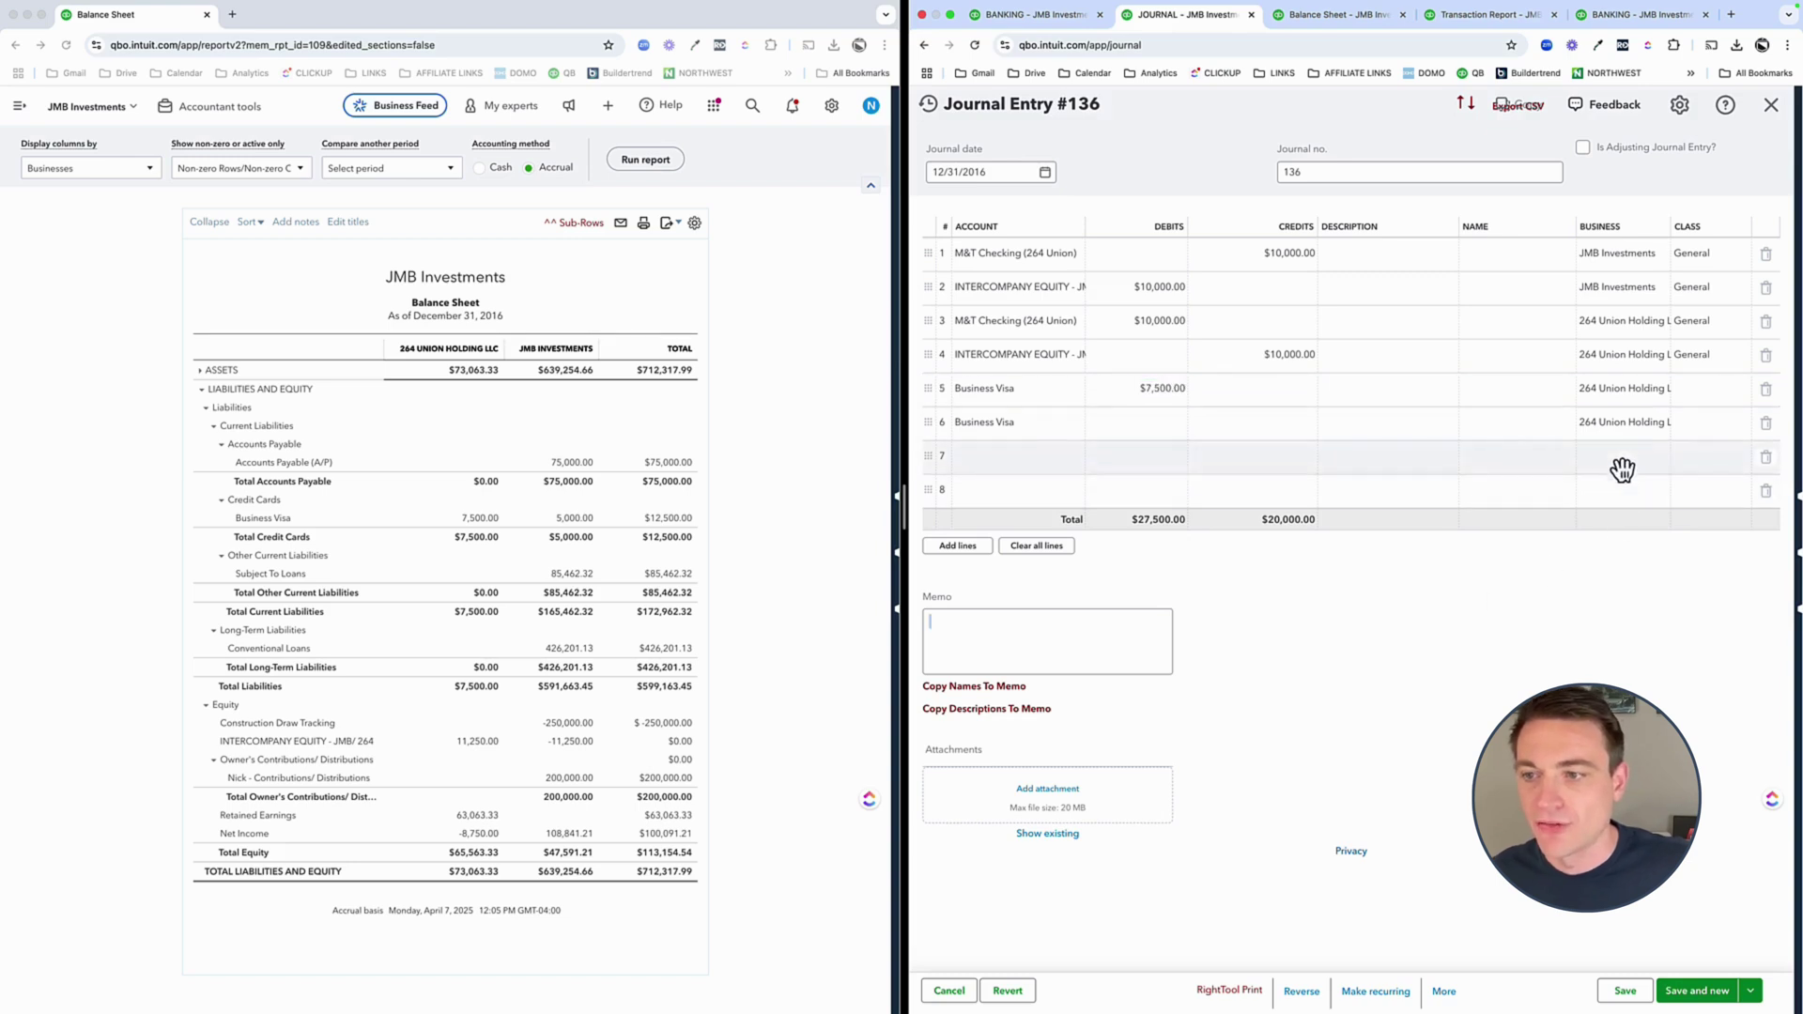
pyautogui.click(1618, 428)
pyautogui.click(1622, 428)
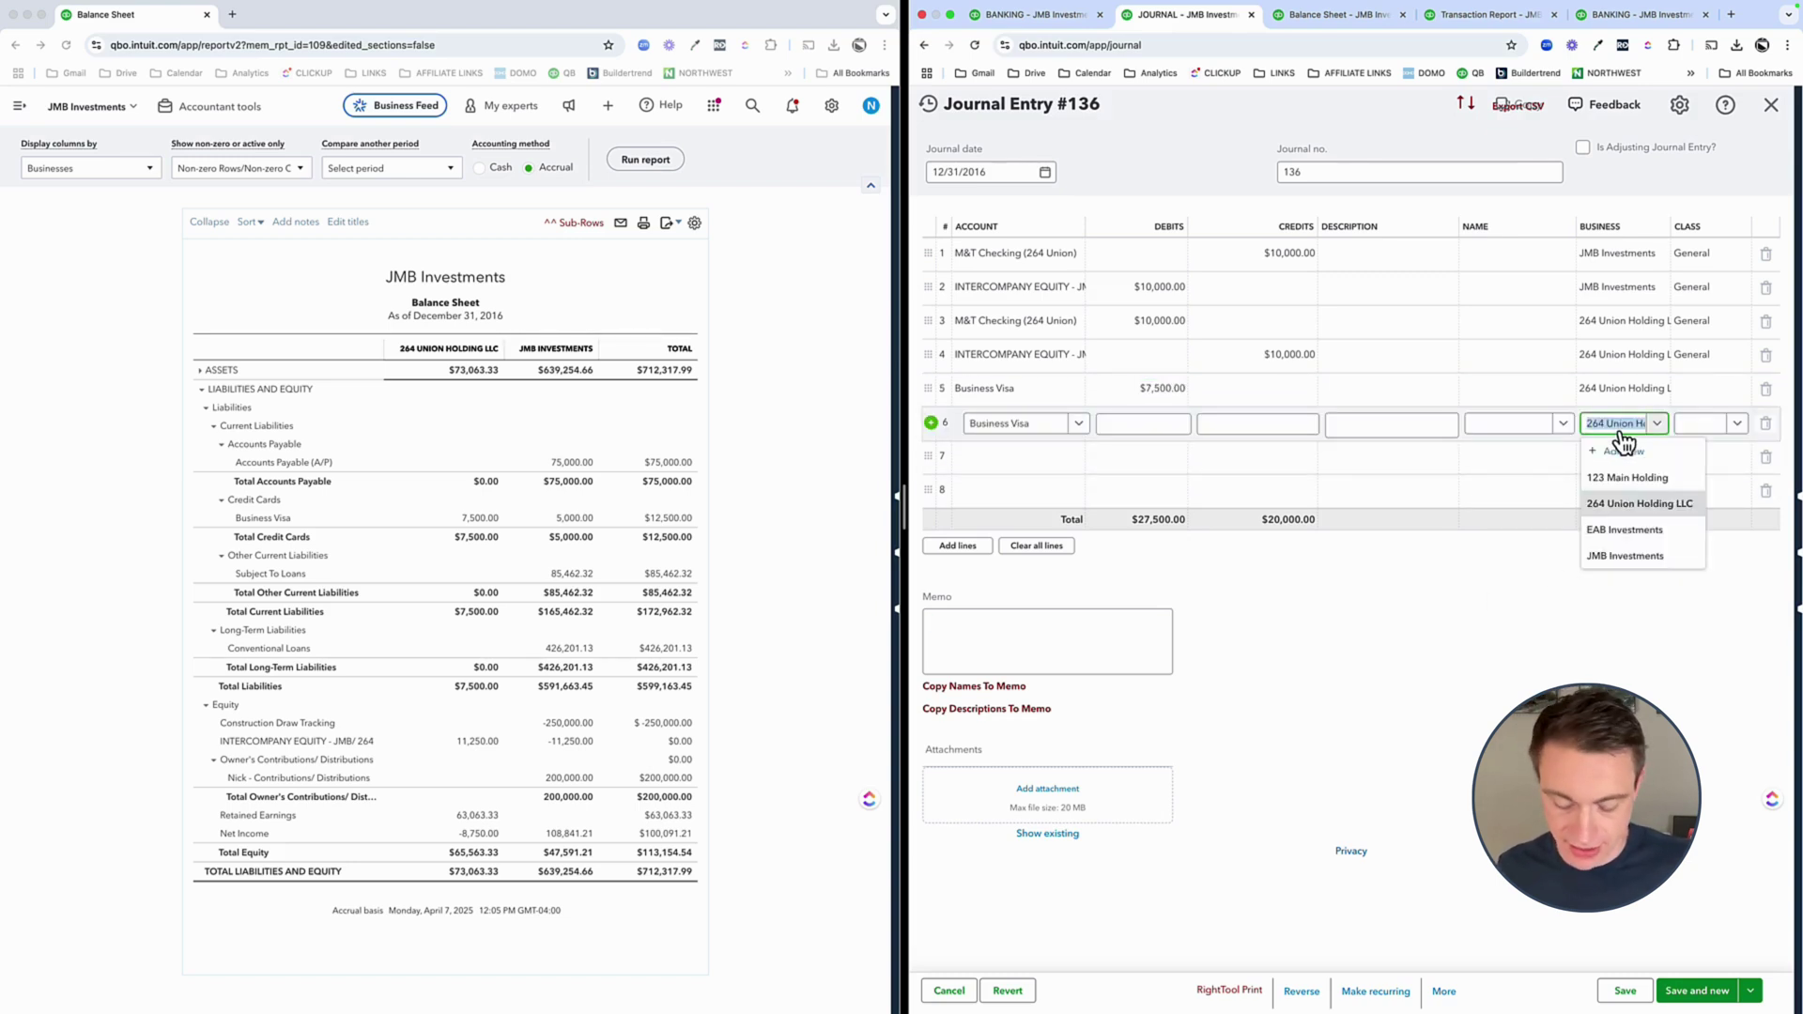
pyautogui.write('jmb')
pyautogui.click(1624, 477)
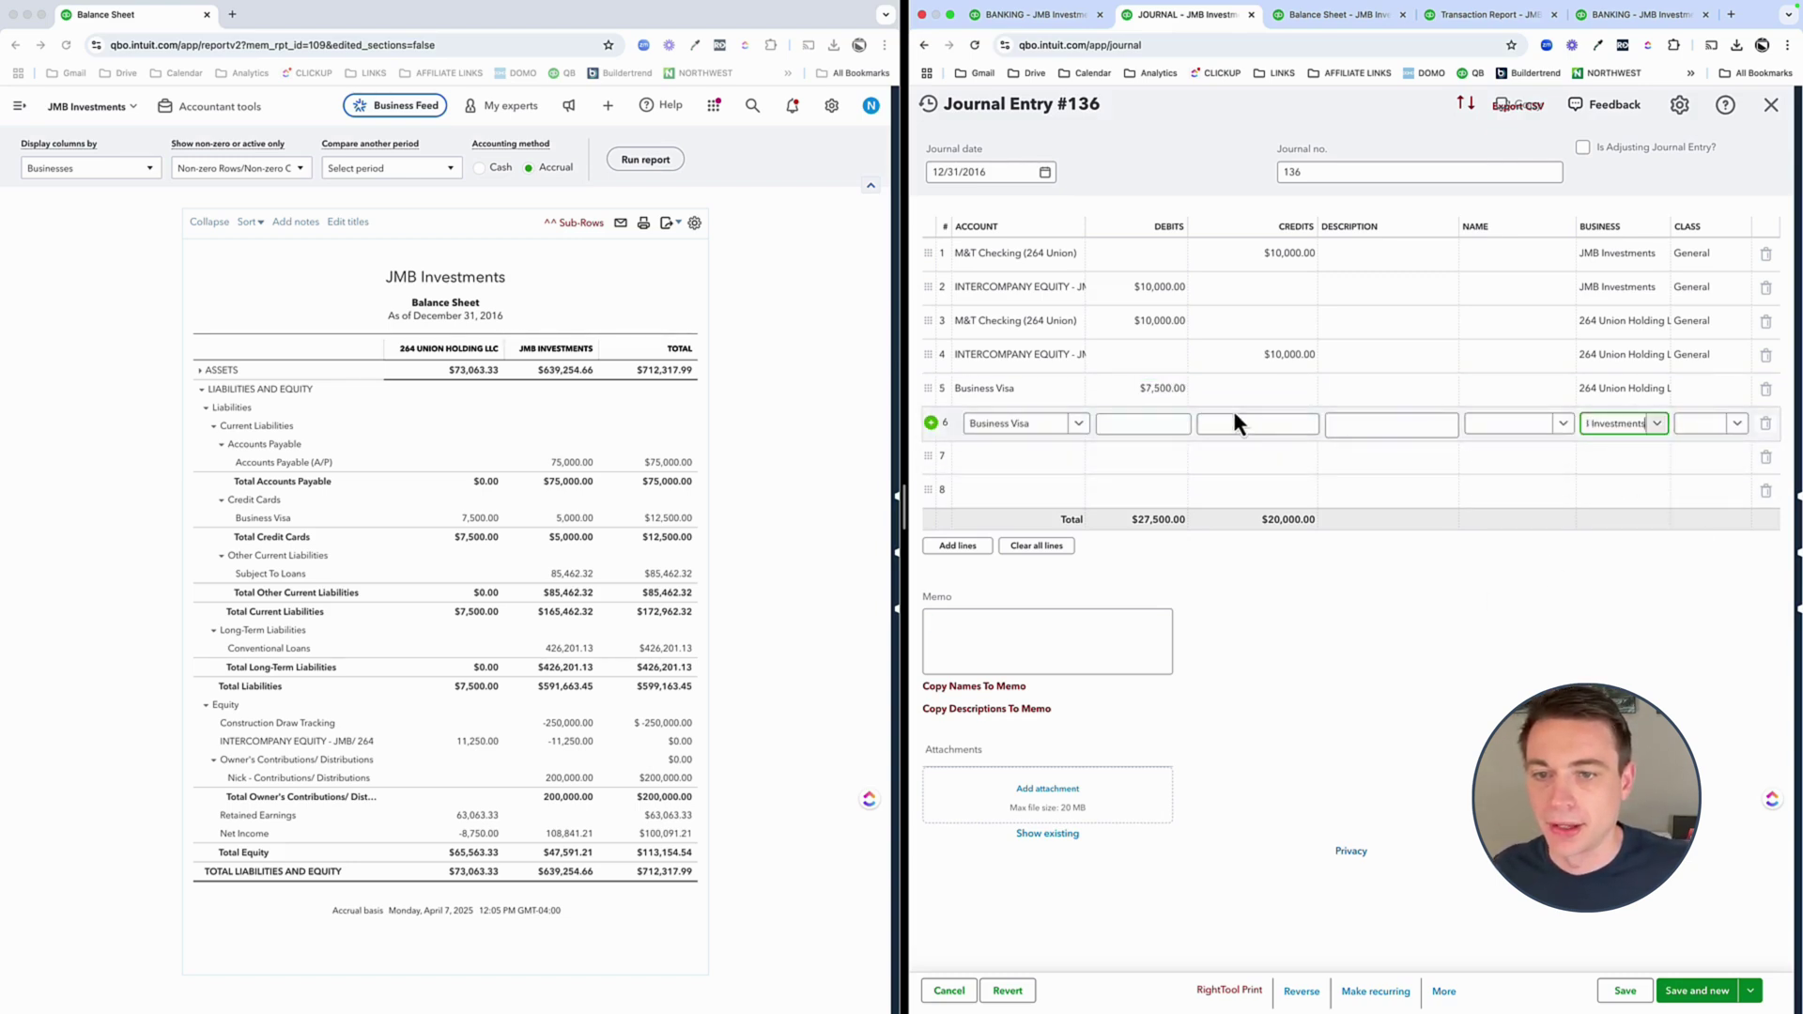
pyautogui.click(1232, 411)
pyautogui.write('7,500')
pyautogui.press('Tab')
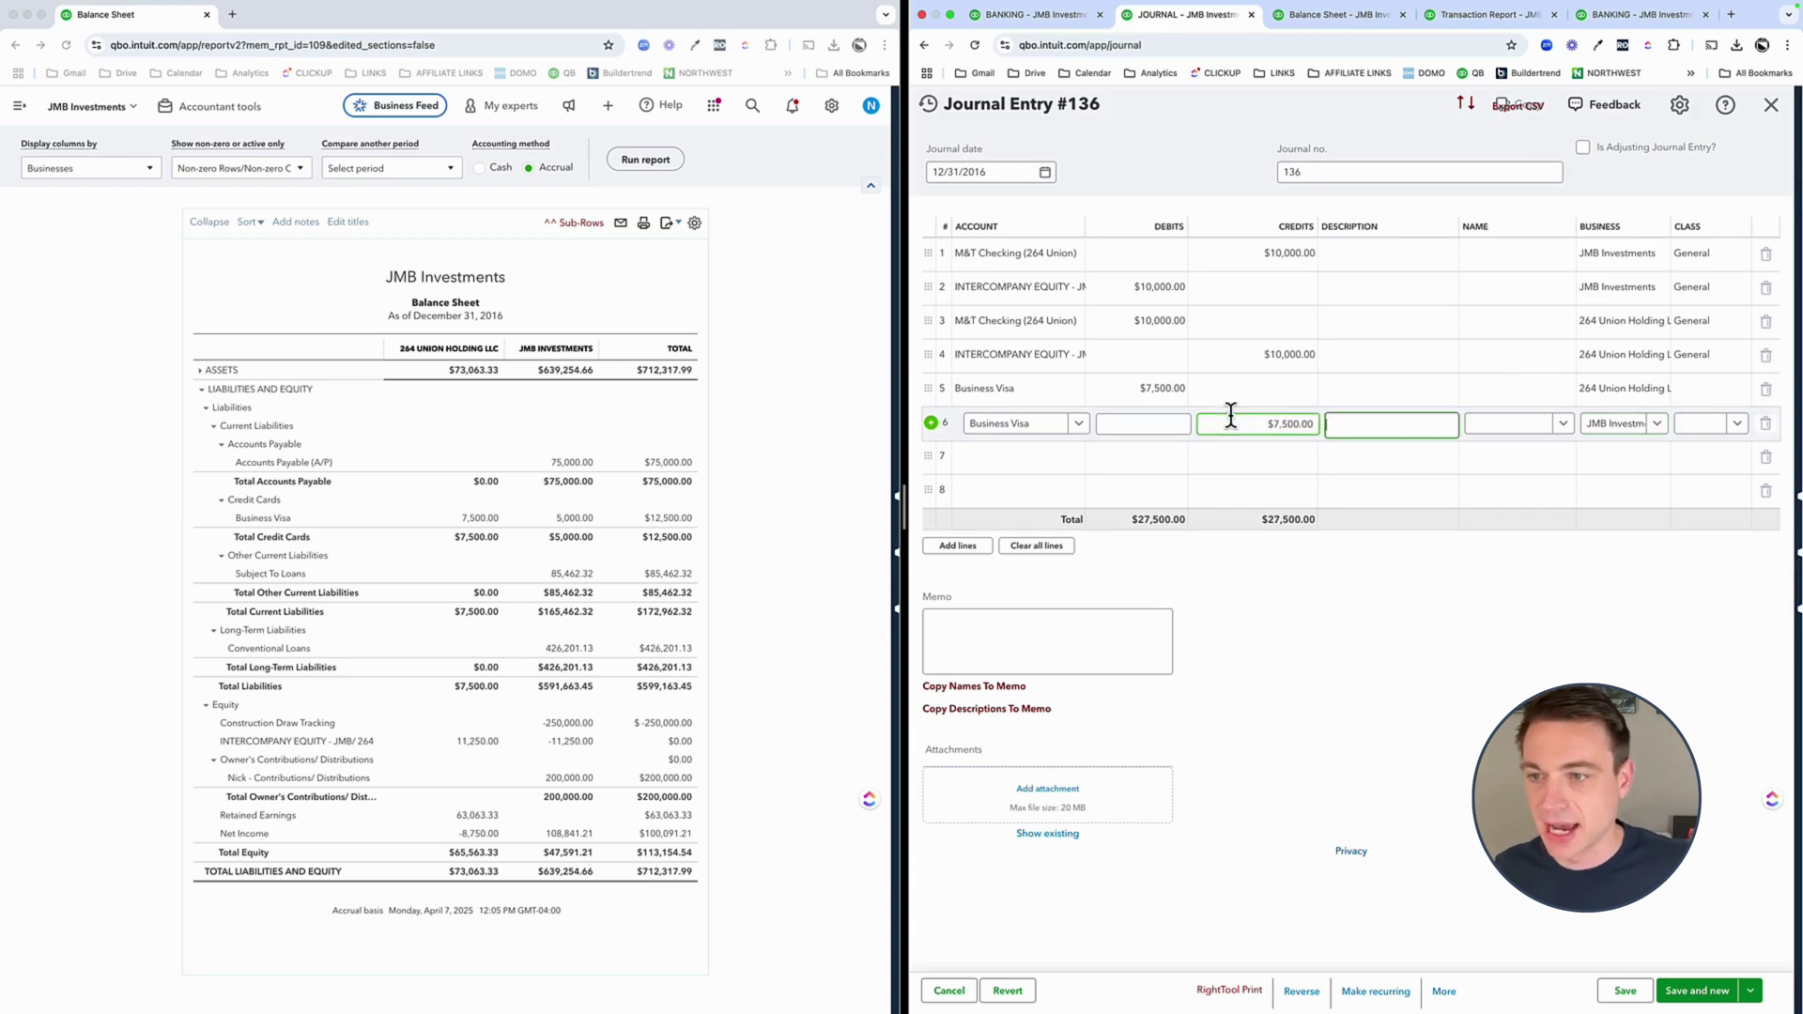
# - Give both Business Visa lines class General, save the entry, and reload the balance sheet
pyautogui.click(1719, 390)
pyautogui.write('ge')
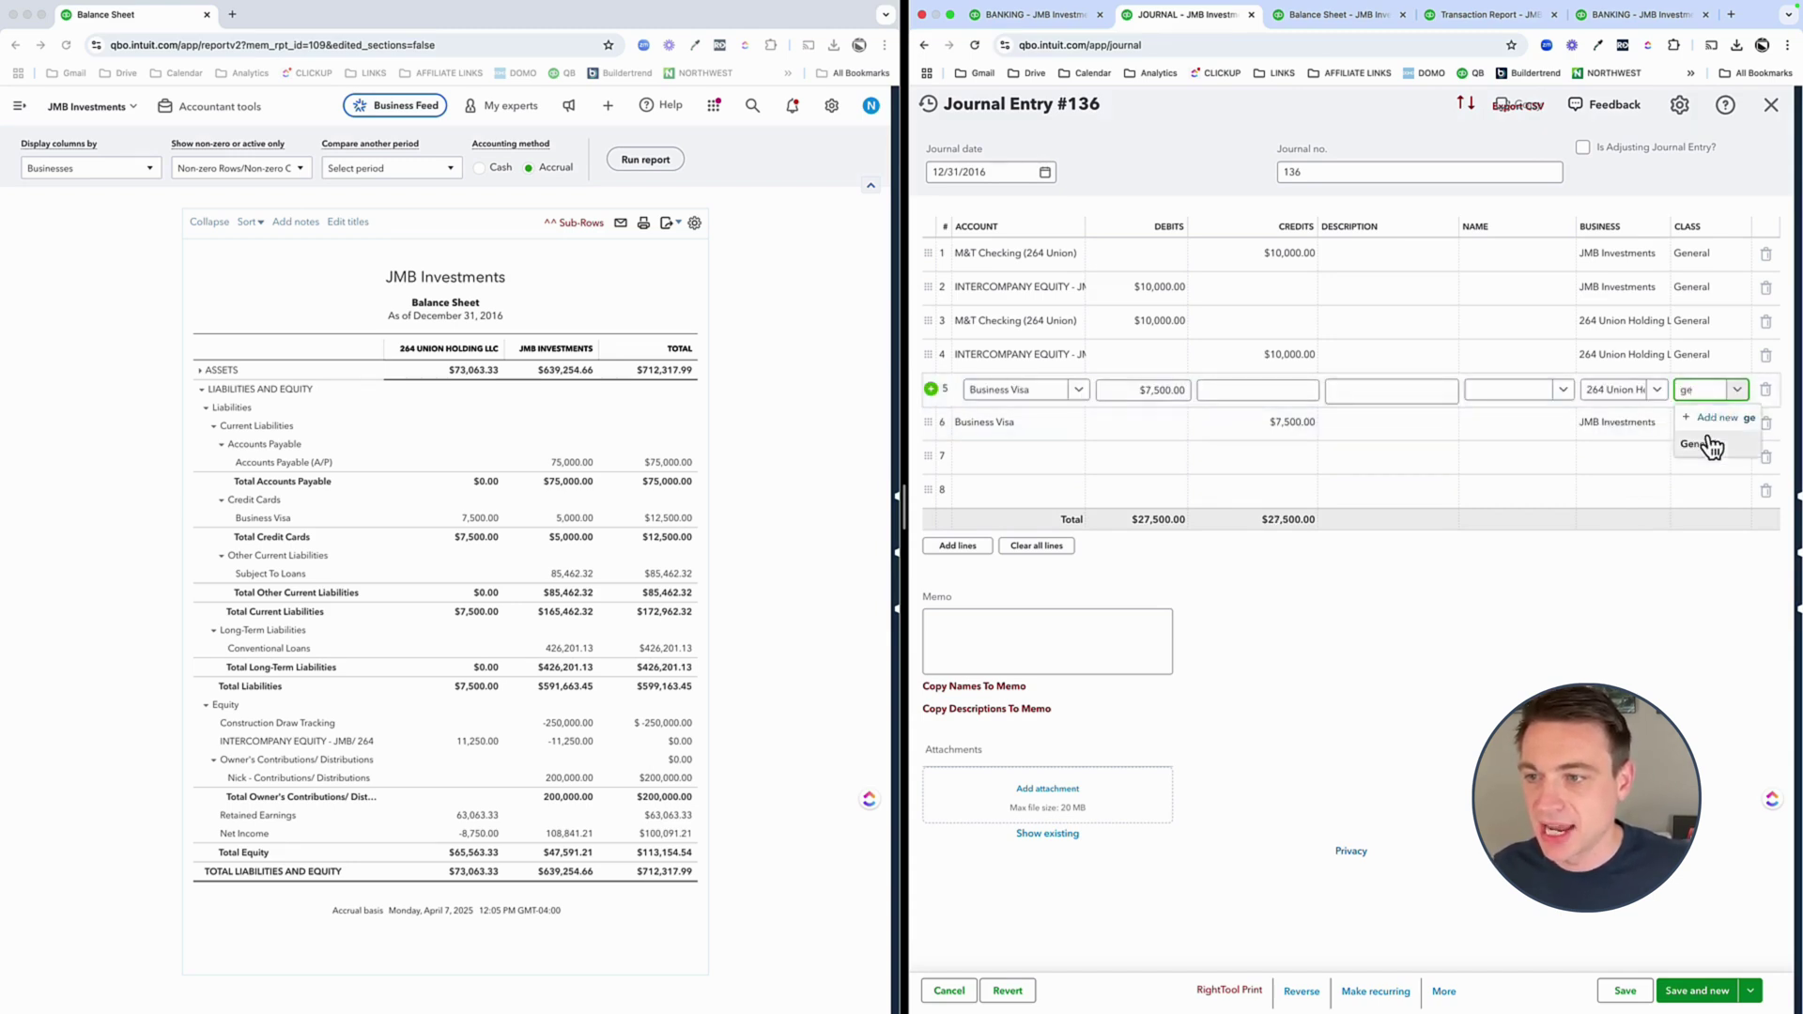
pyautogui.click(1715, 430)
pyautogui.write('ge')
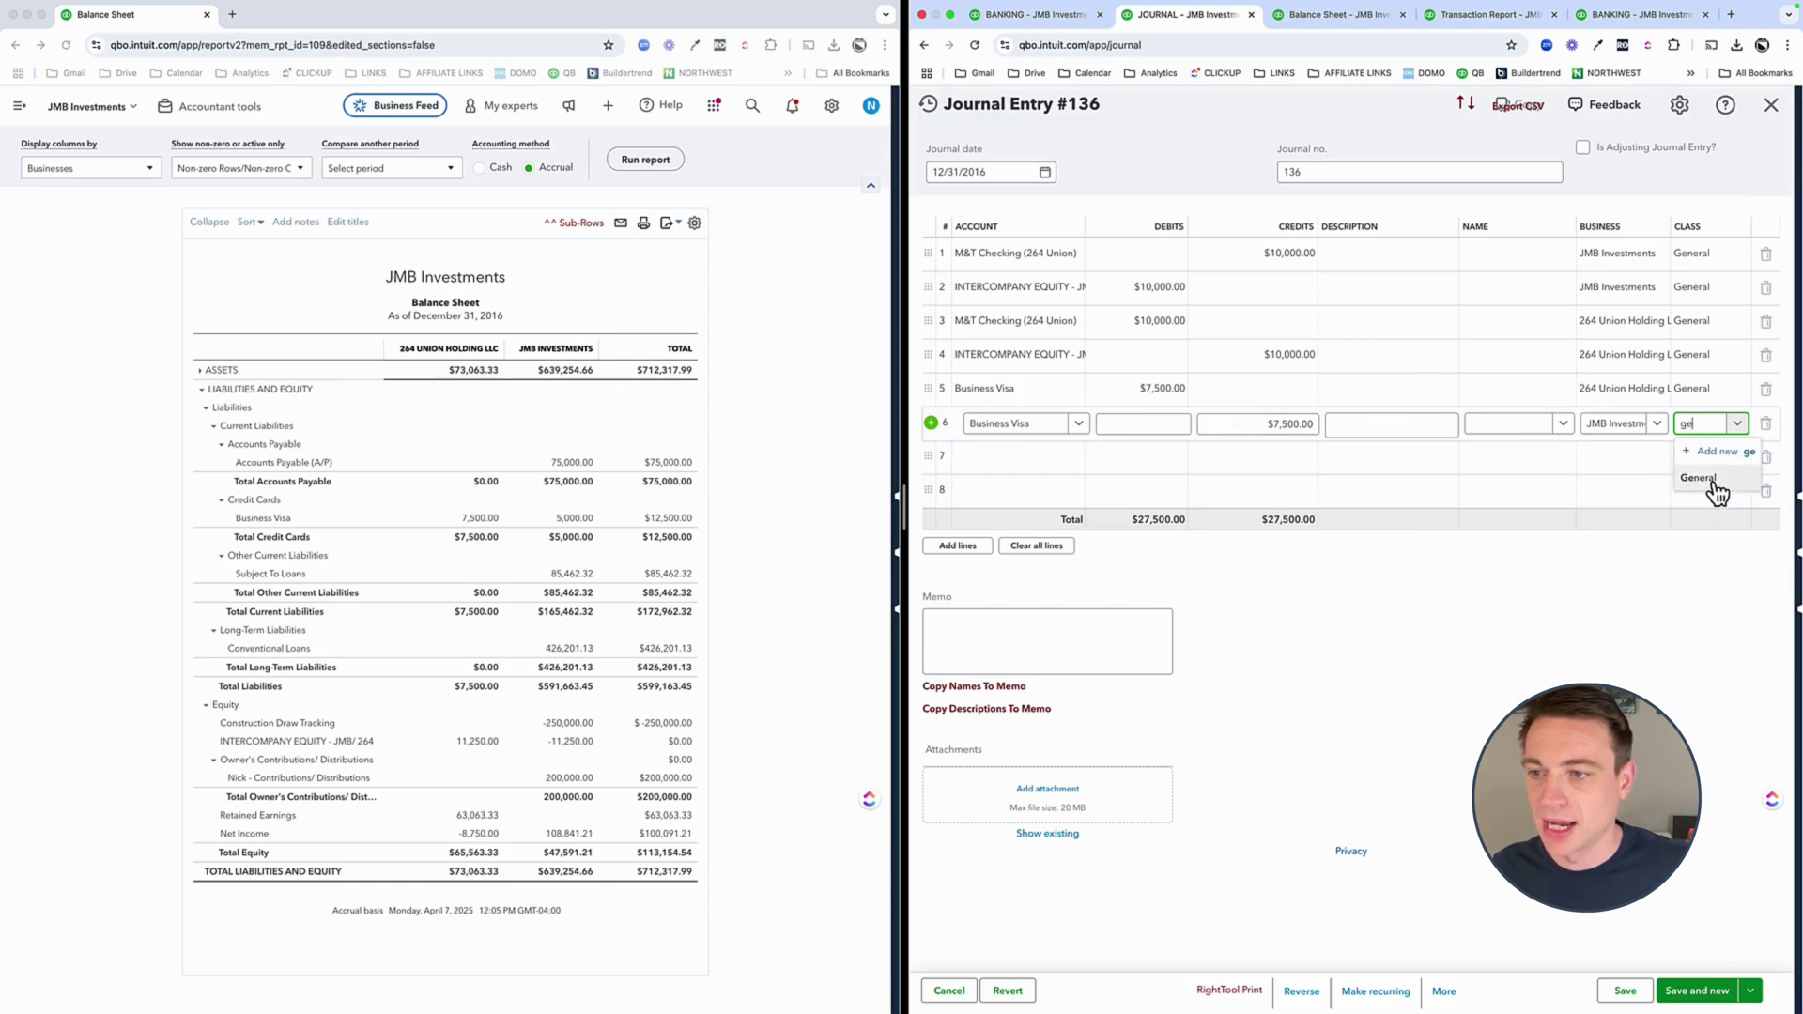
pyautogui.click(1711, 484)
pyautogui.click(1620, 993)
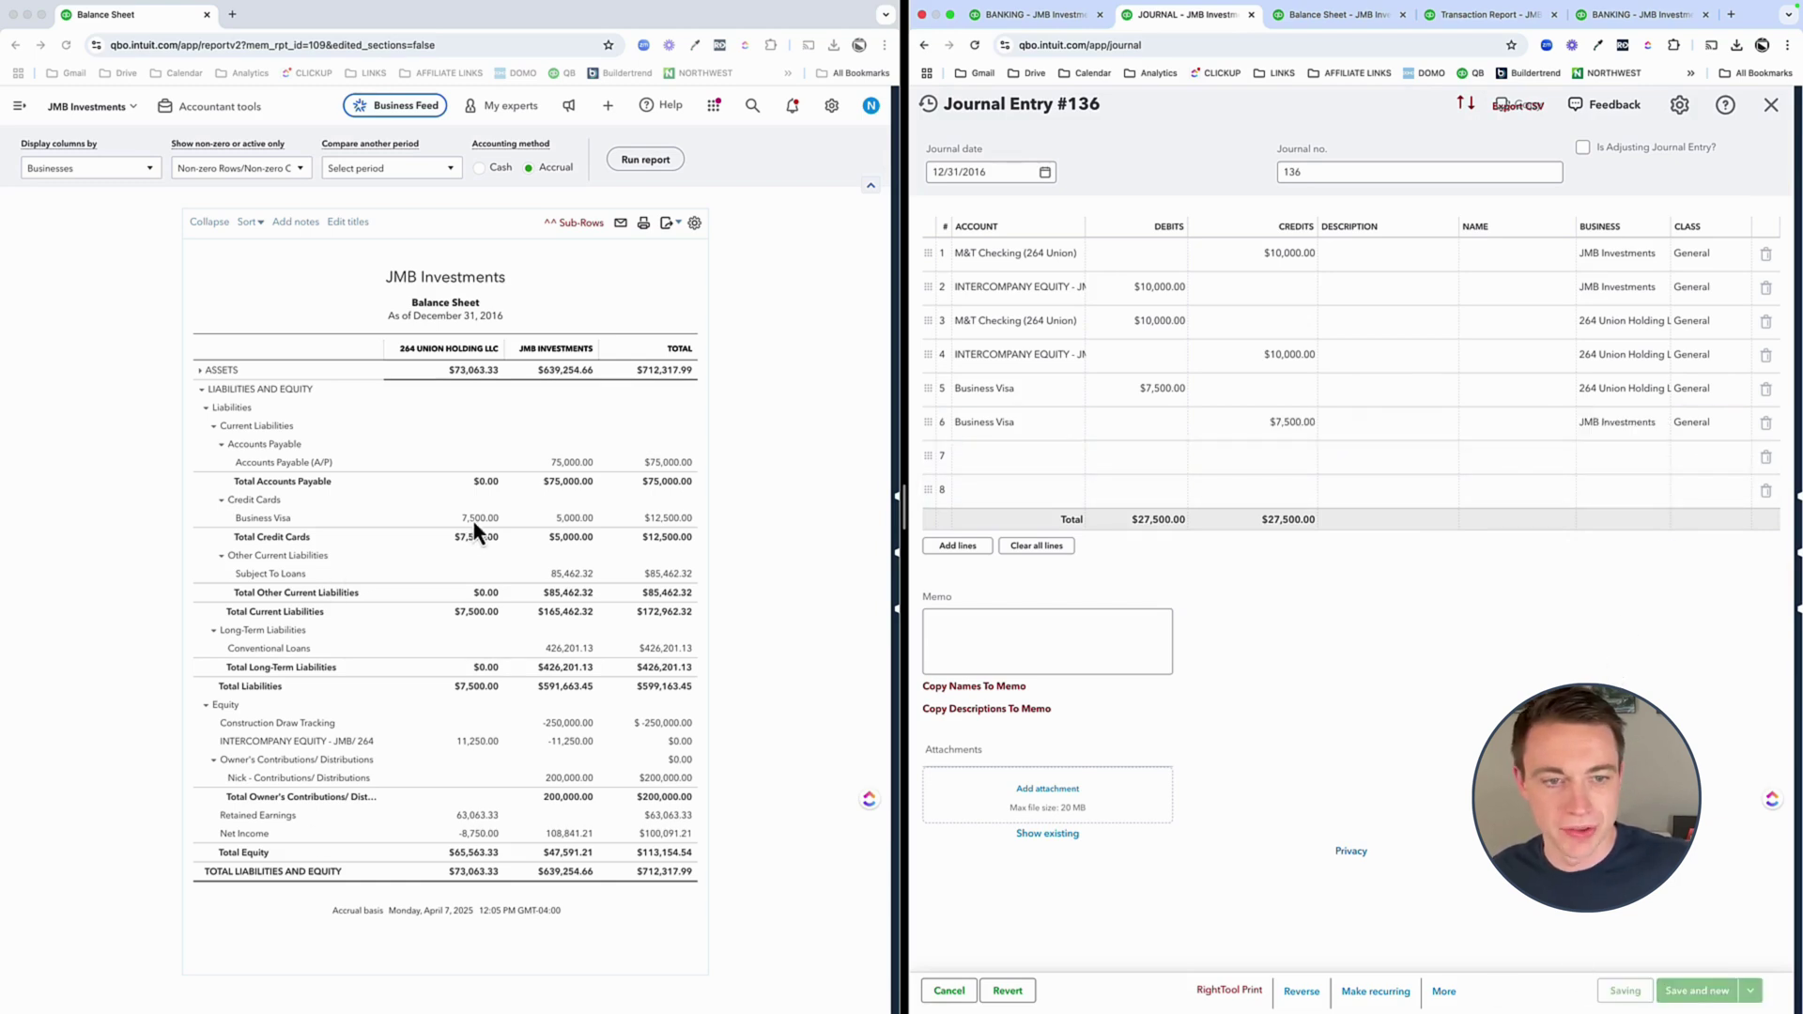
pyautogui.click(47, 439)
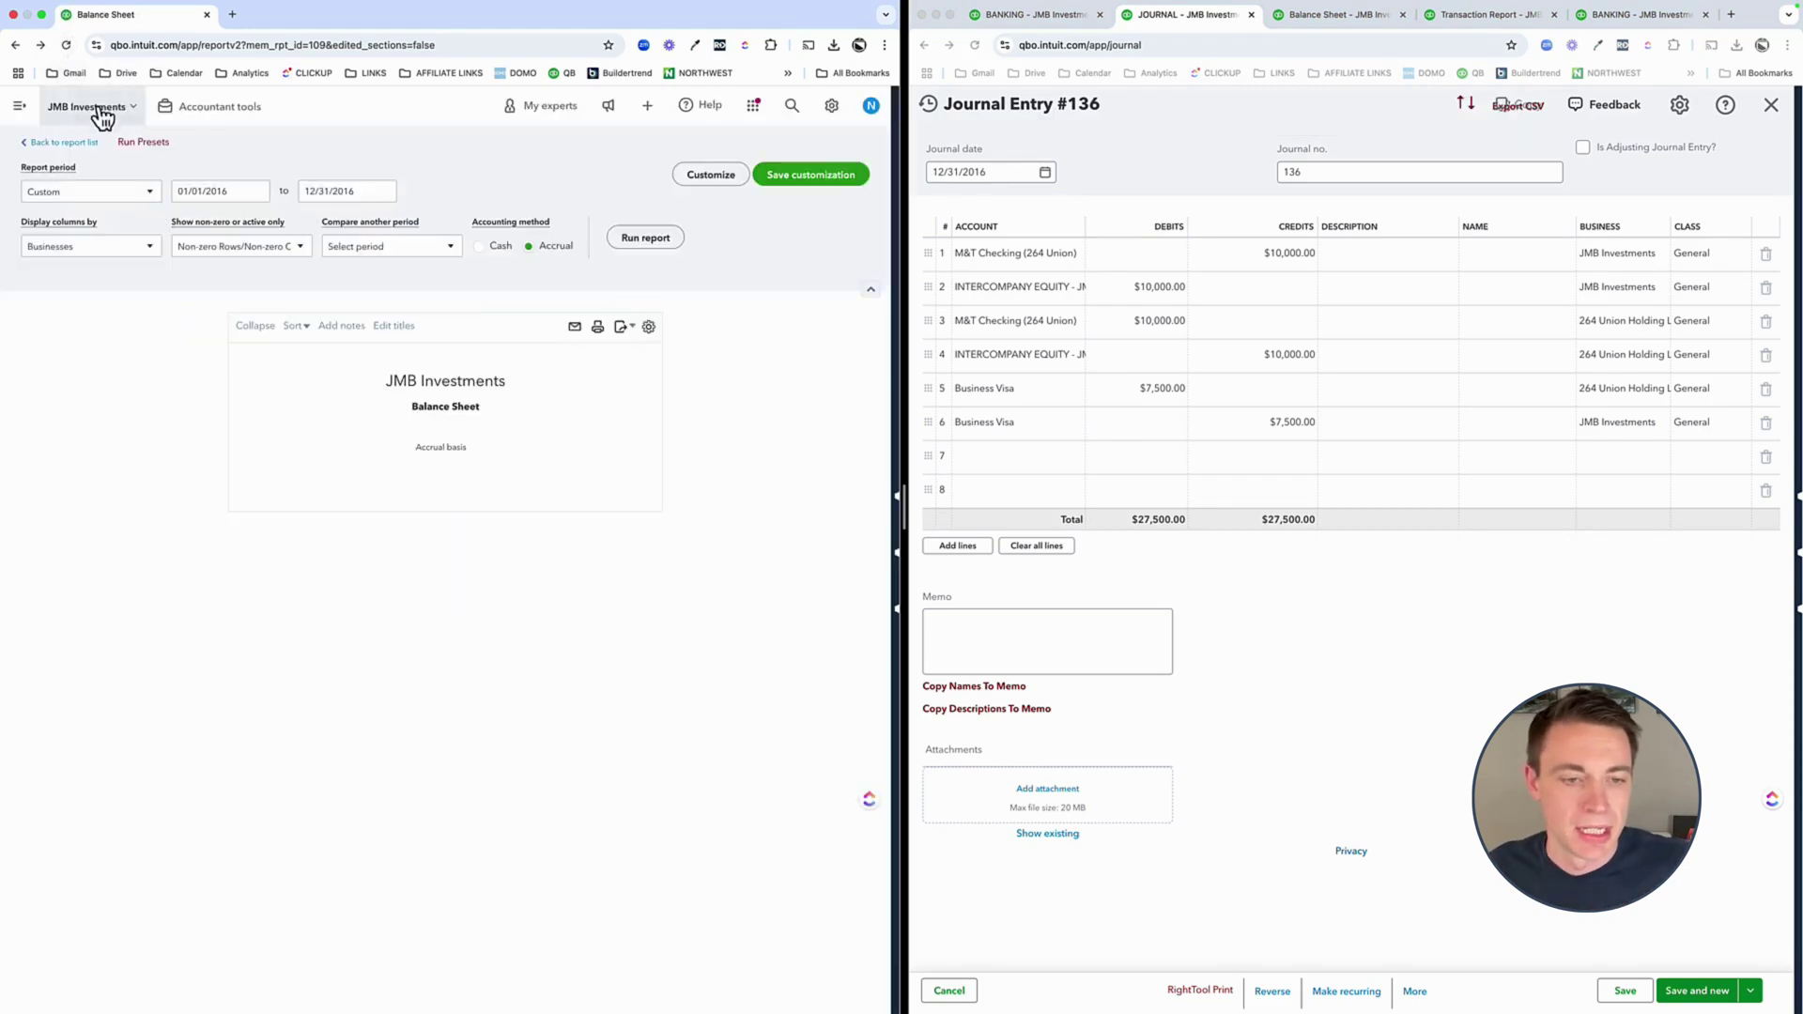
# - Collapse the refreshed balance sheet's ASSETS and LIABILITIES AND EQUITY sections to their totals
pyautogui.scroll(-2, 521, 708)
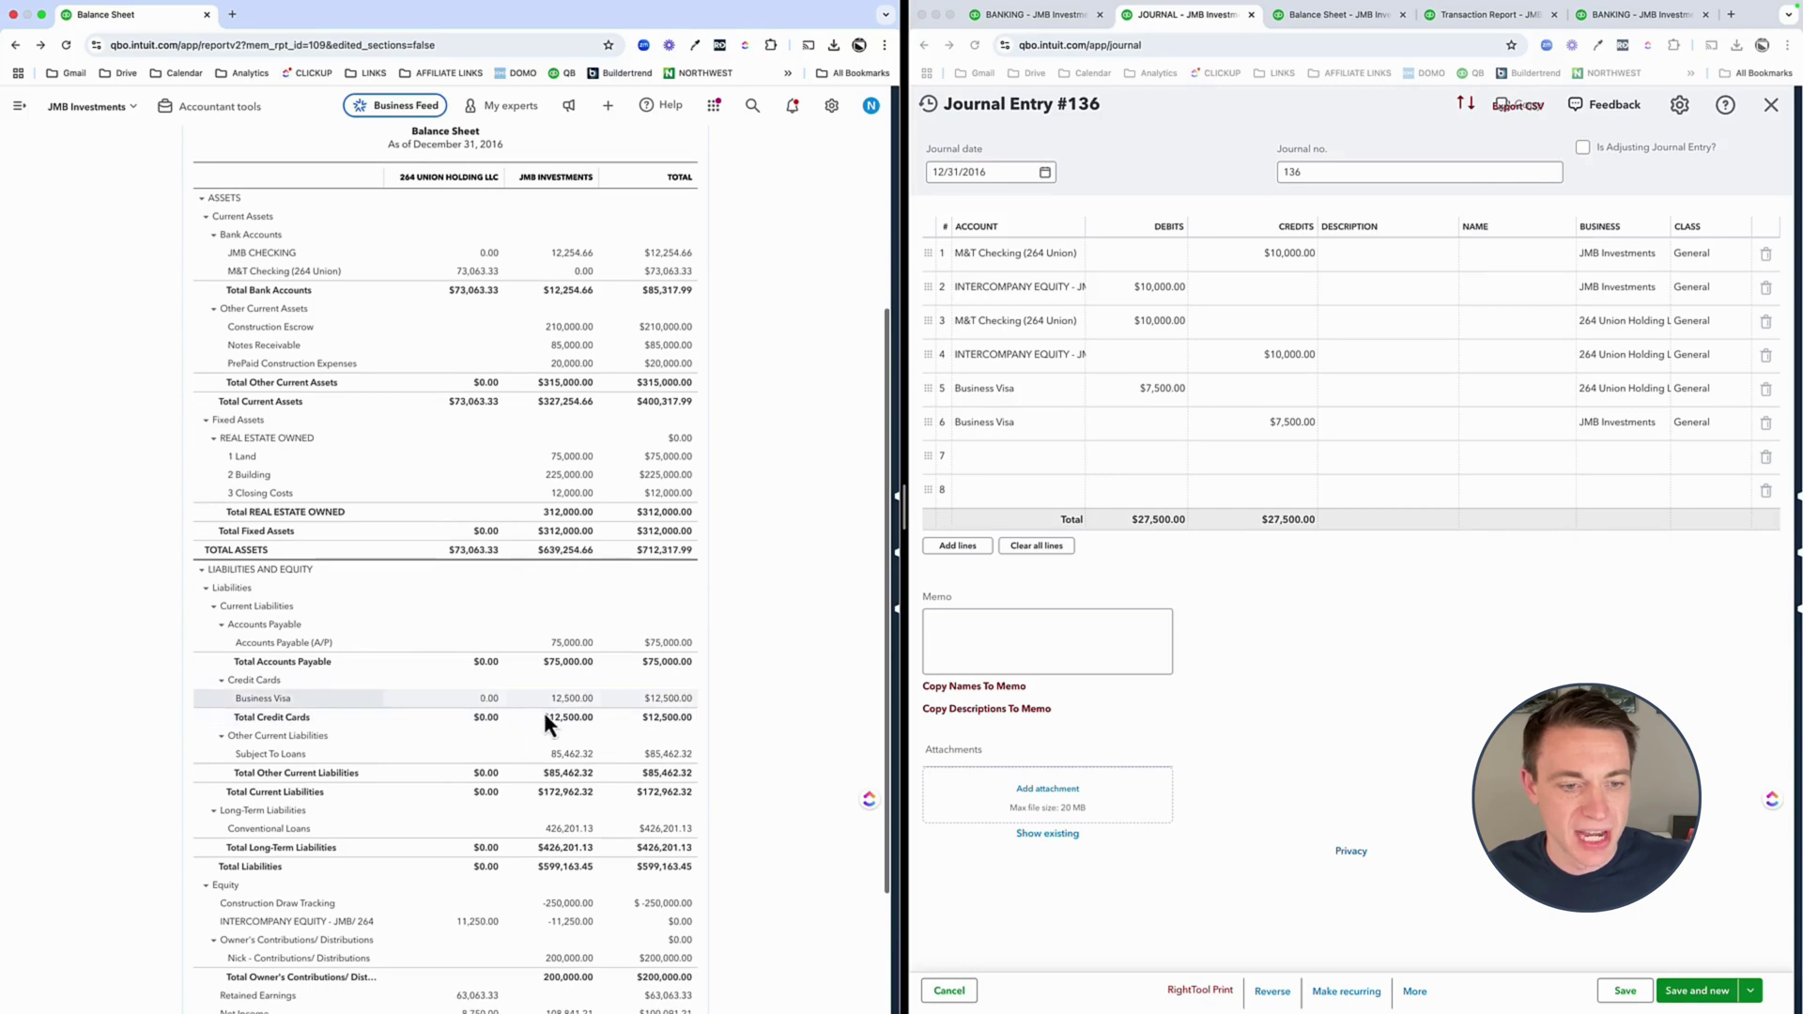
pyautogui.click(200, 200)
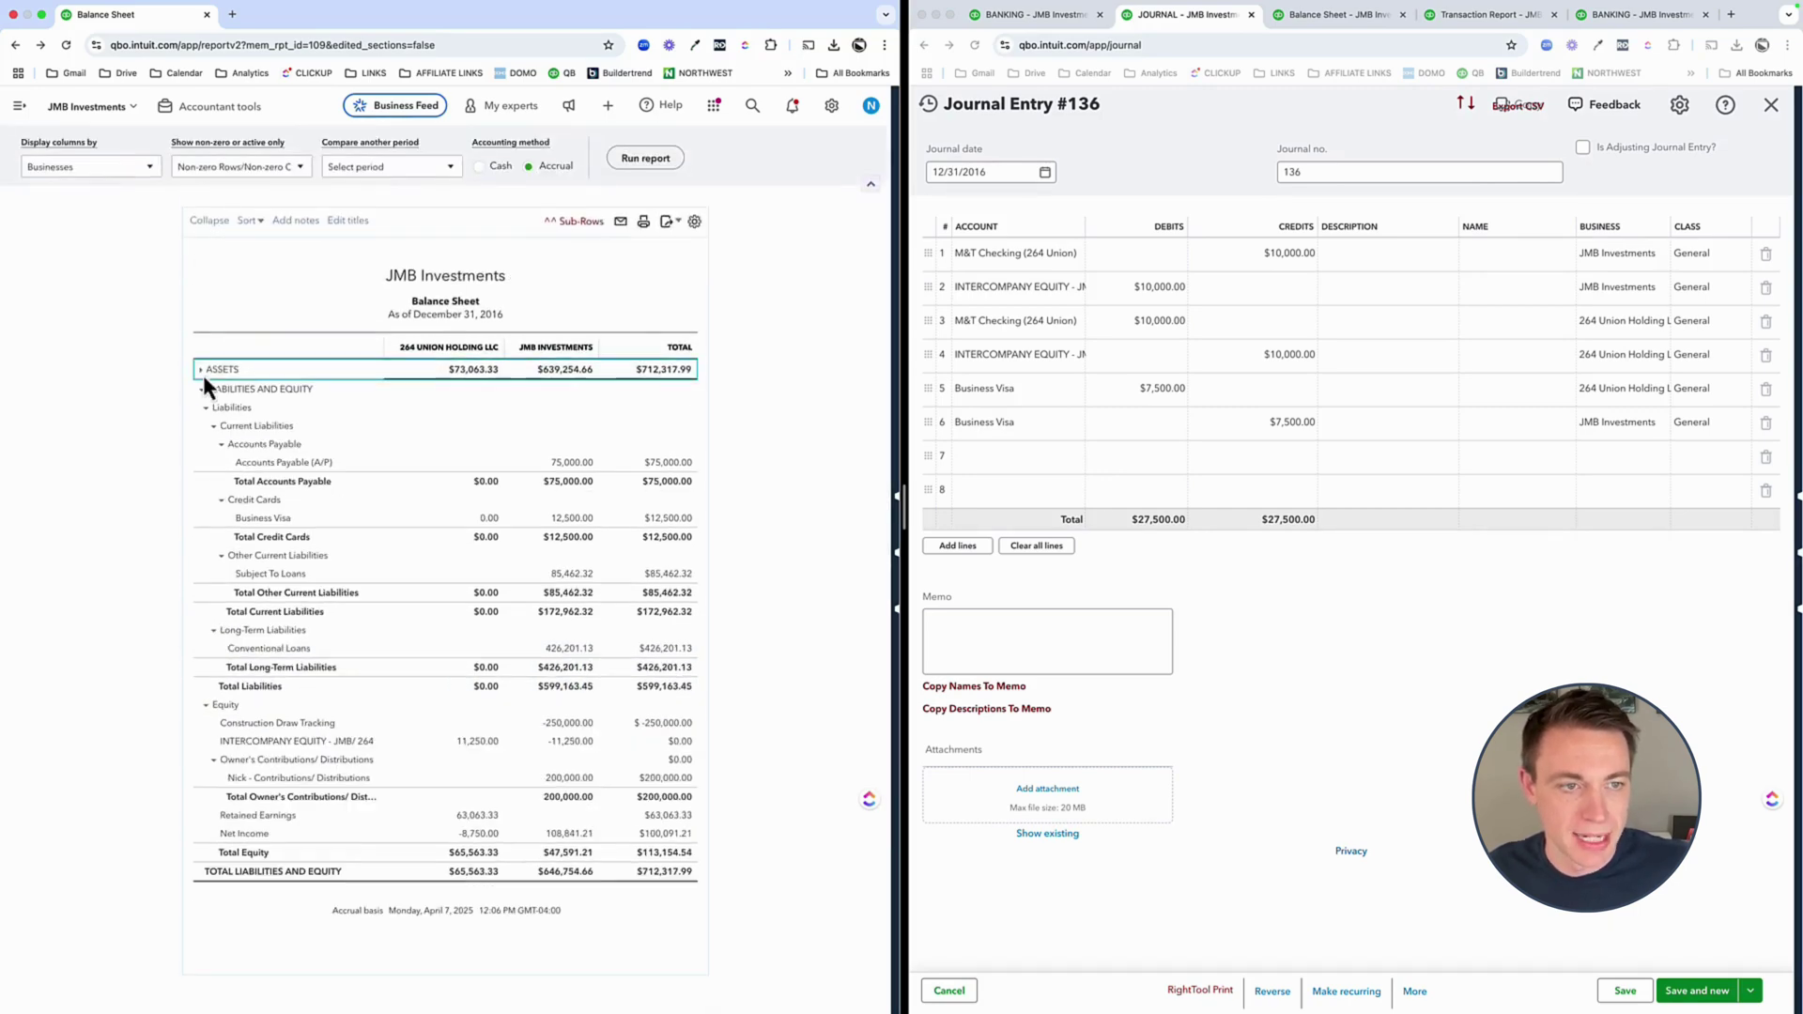
pyautogui.click(200, 391)
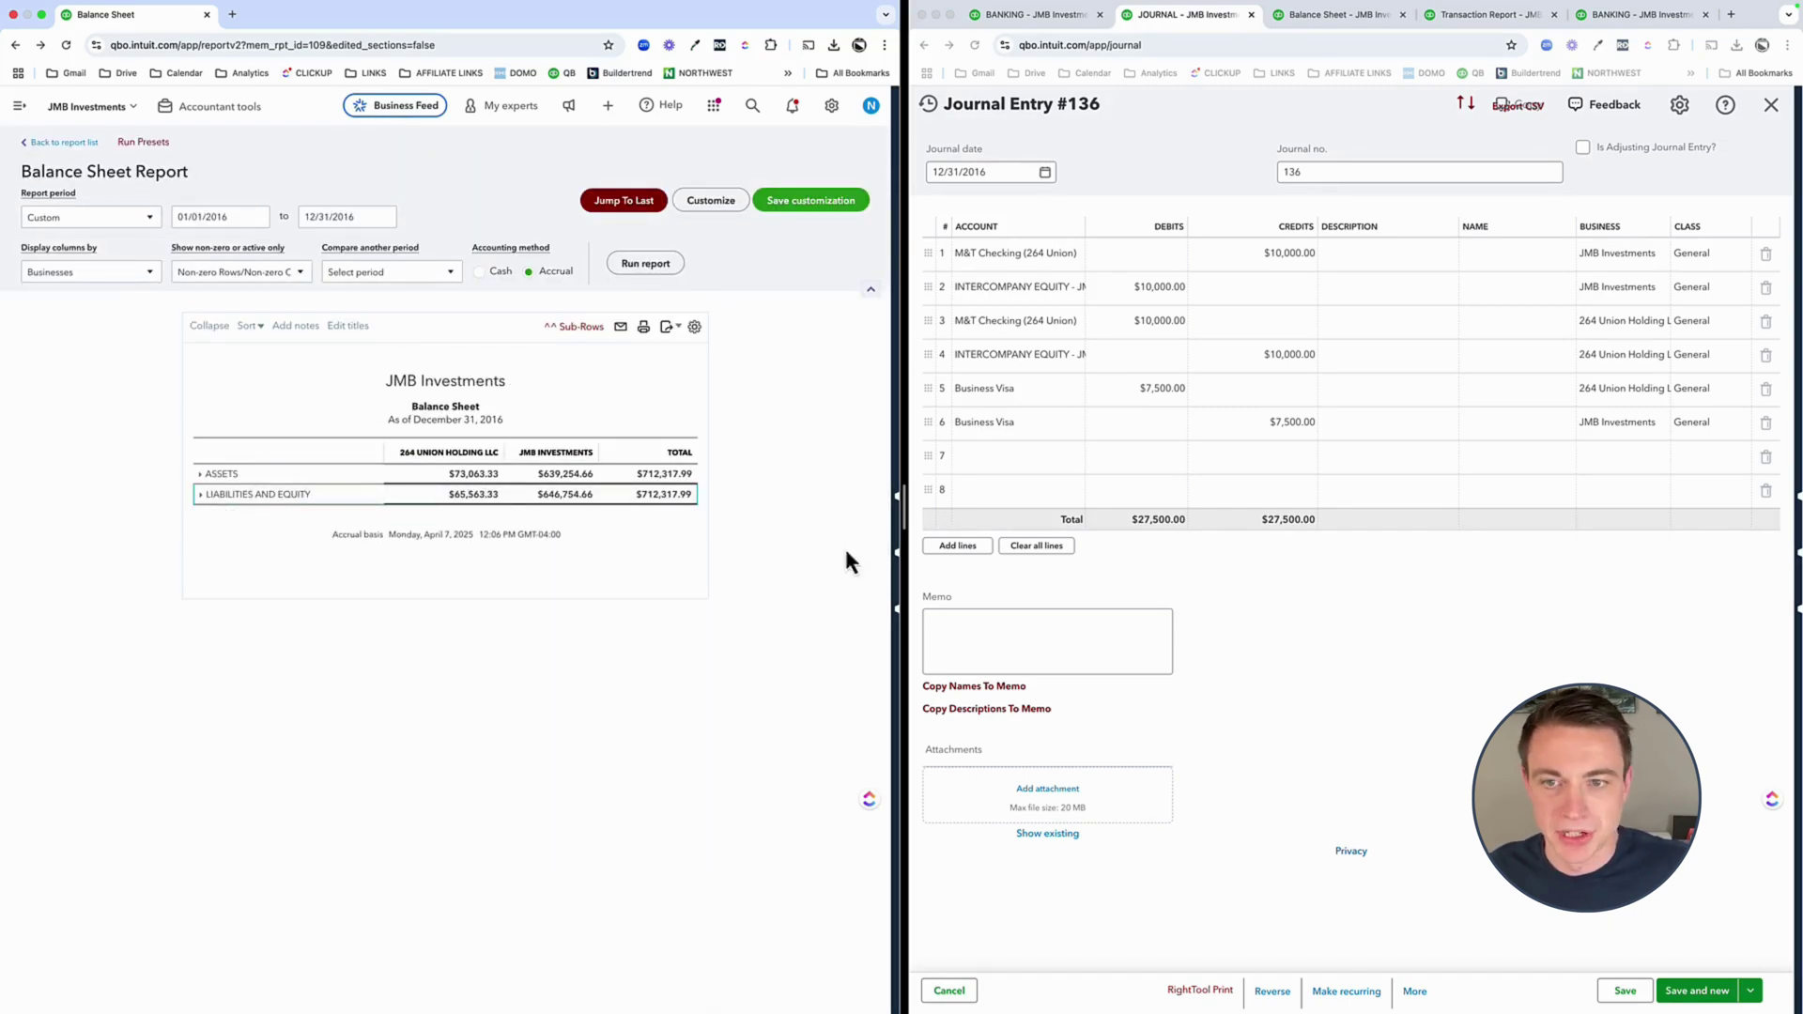
pyautogui.click(1231, 352)
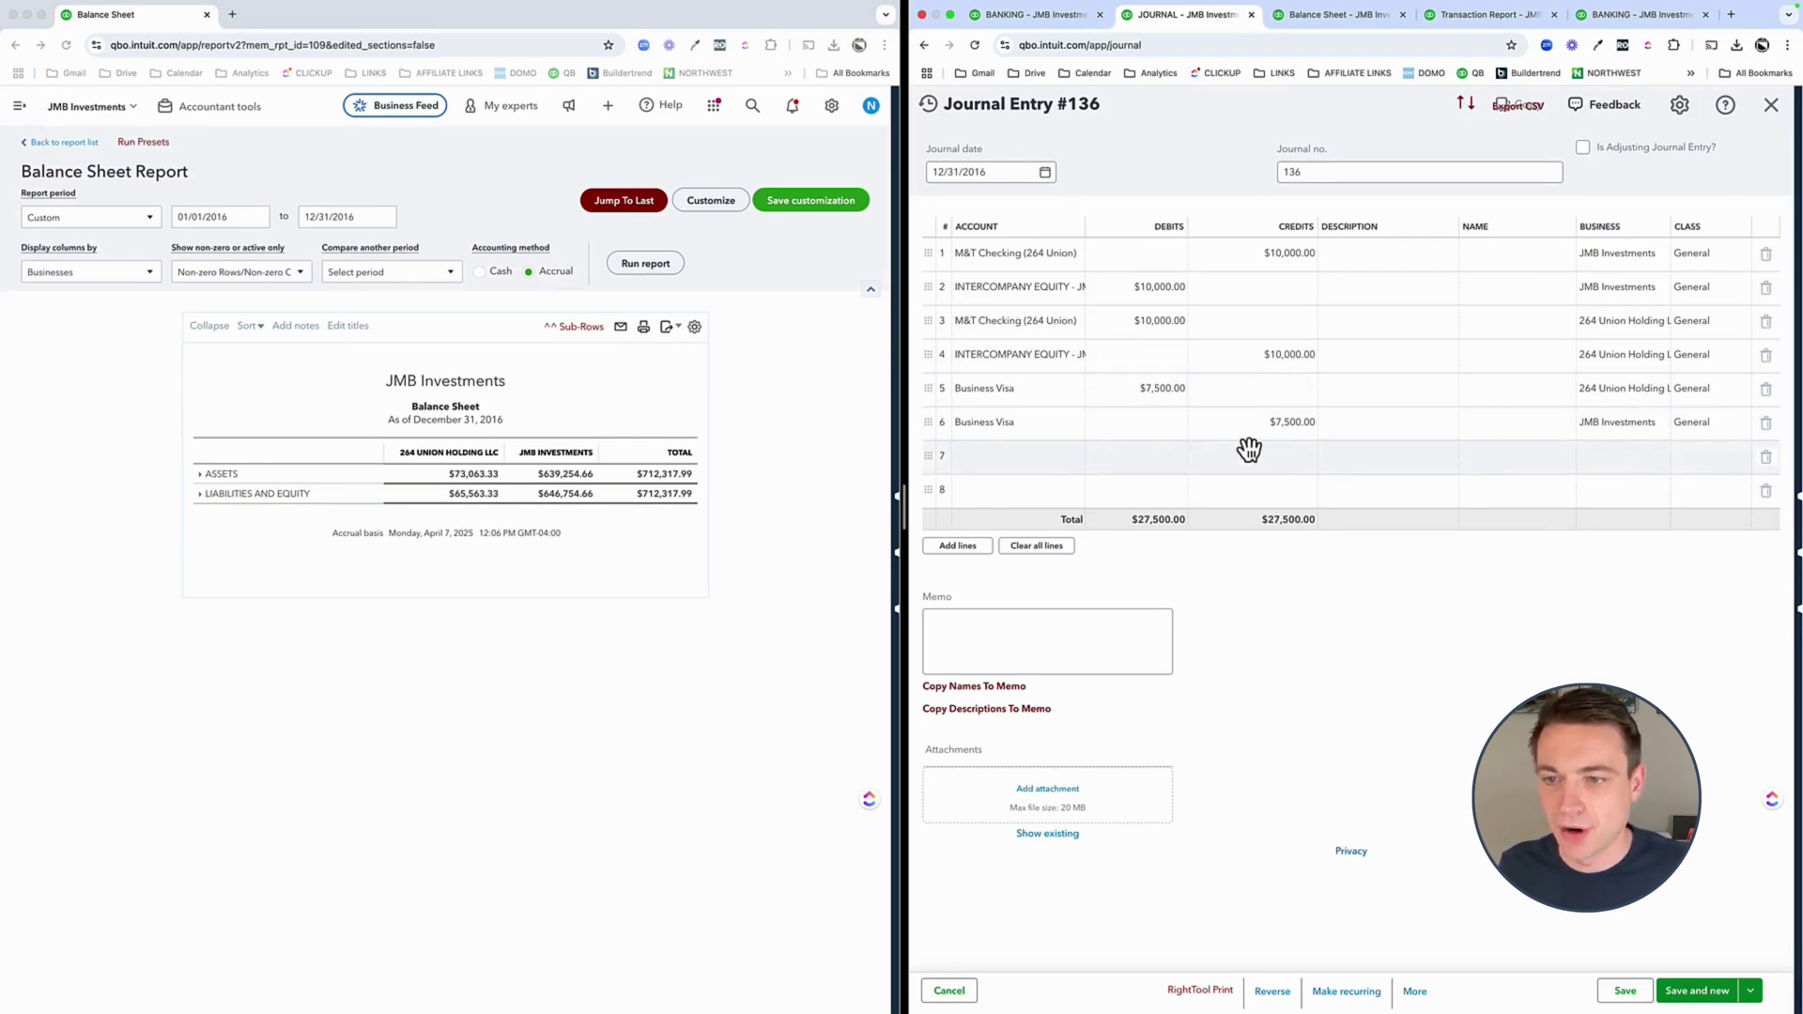
# - Move the Business Visa line after JMB's checking line and make line 3's Intercompany Equity debit 17,500
pyautogui.moveTo(941, 424); pyautogui.dragTo(943, 321)
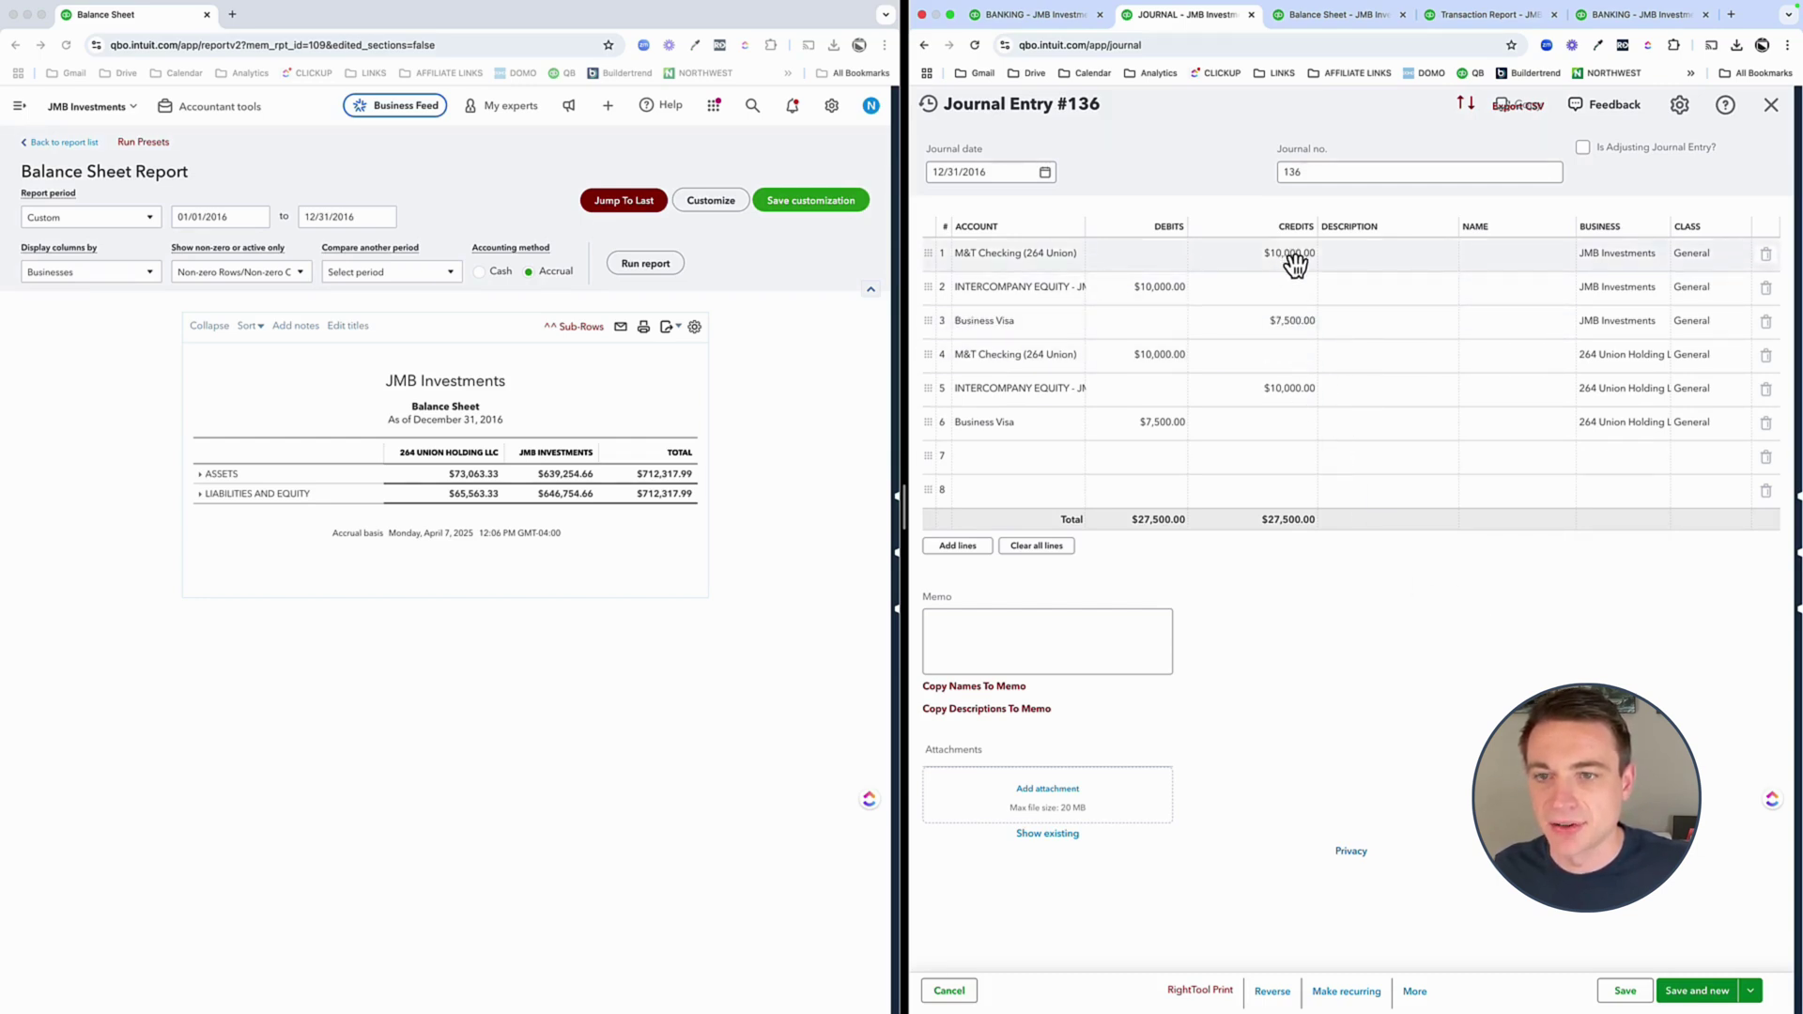
pyautogui.moveTo(946, 301); pyautogui.dragTo(921, 317)
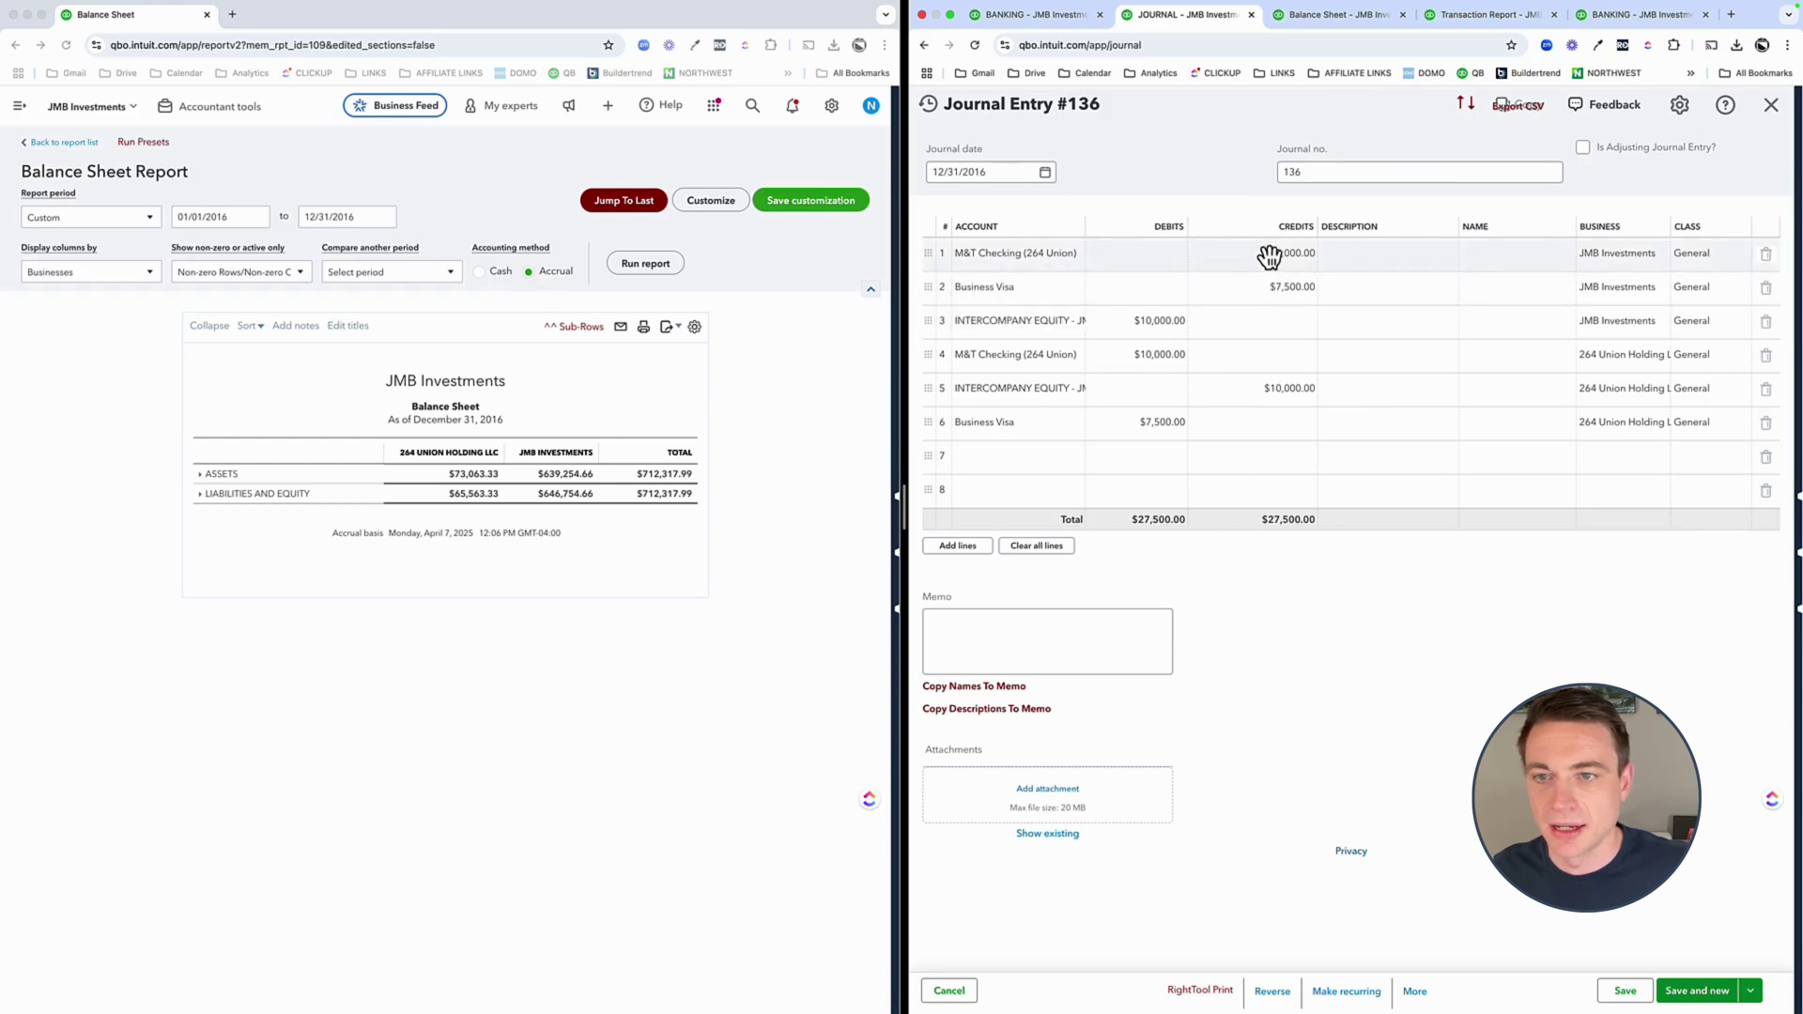
pyautogui.click(1161, 324)
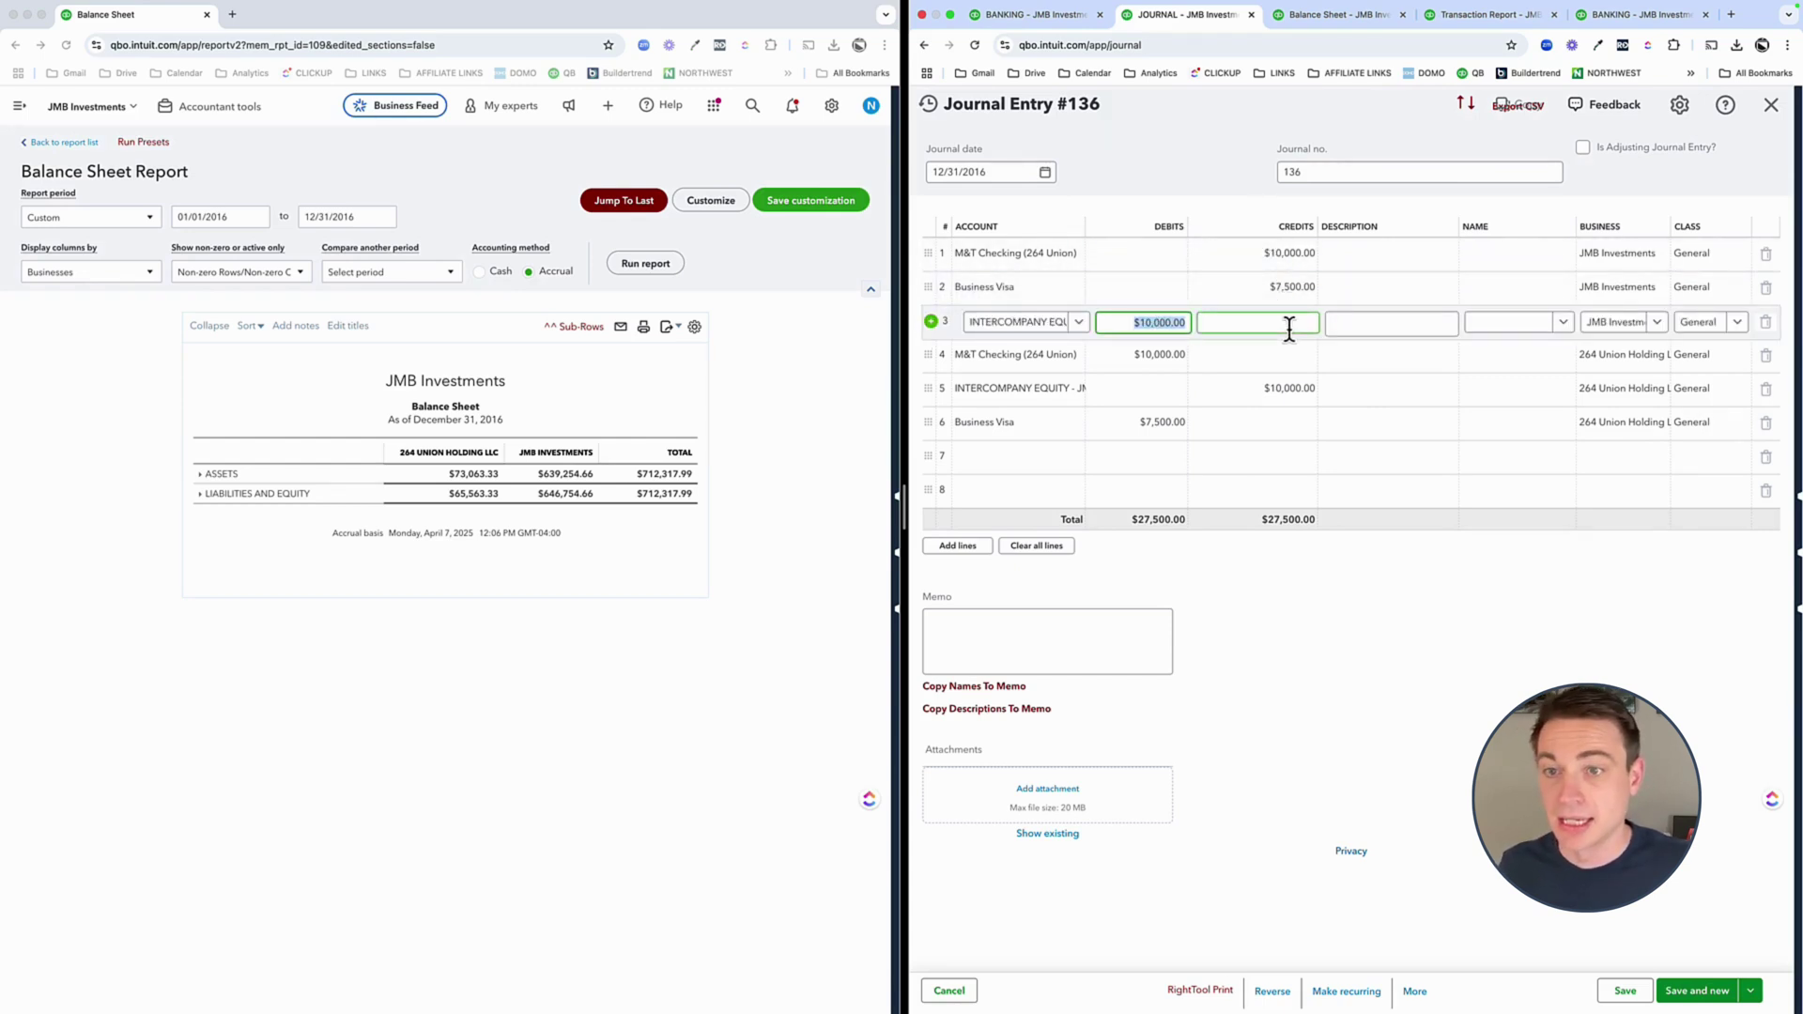
pyautogui.write('17,500')
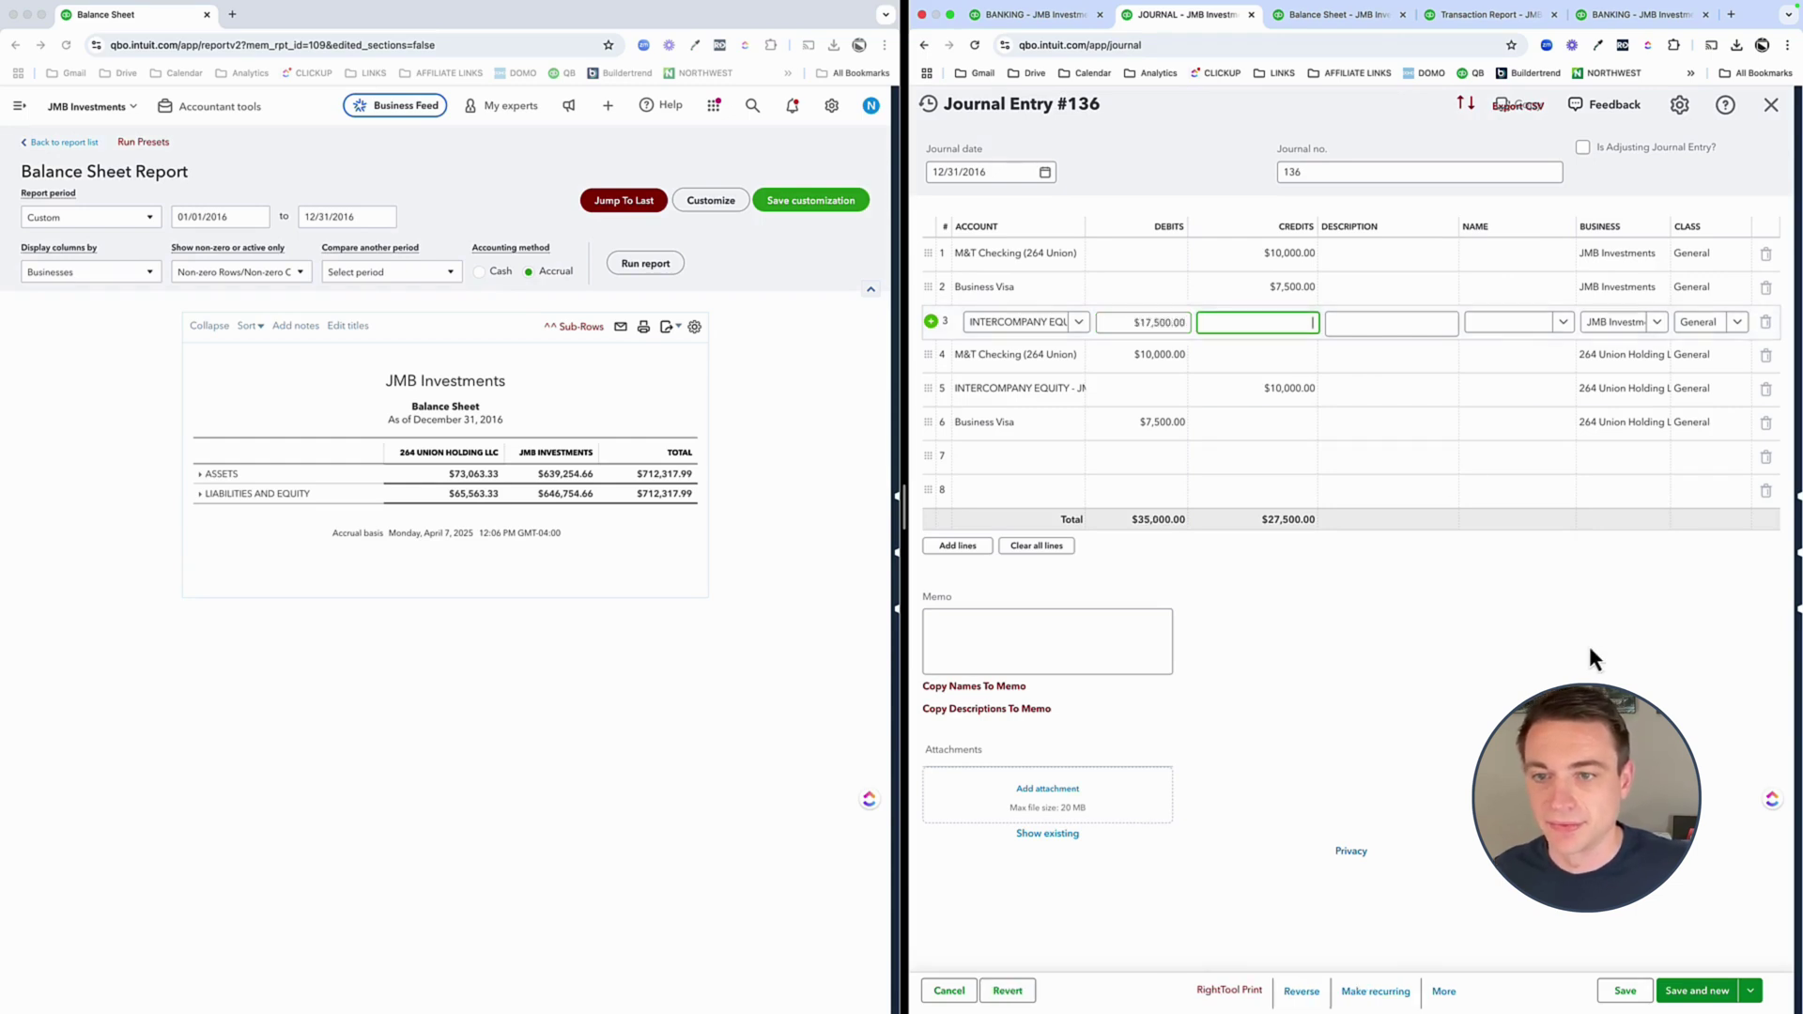
pyautogui.click(1587, 644)
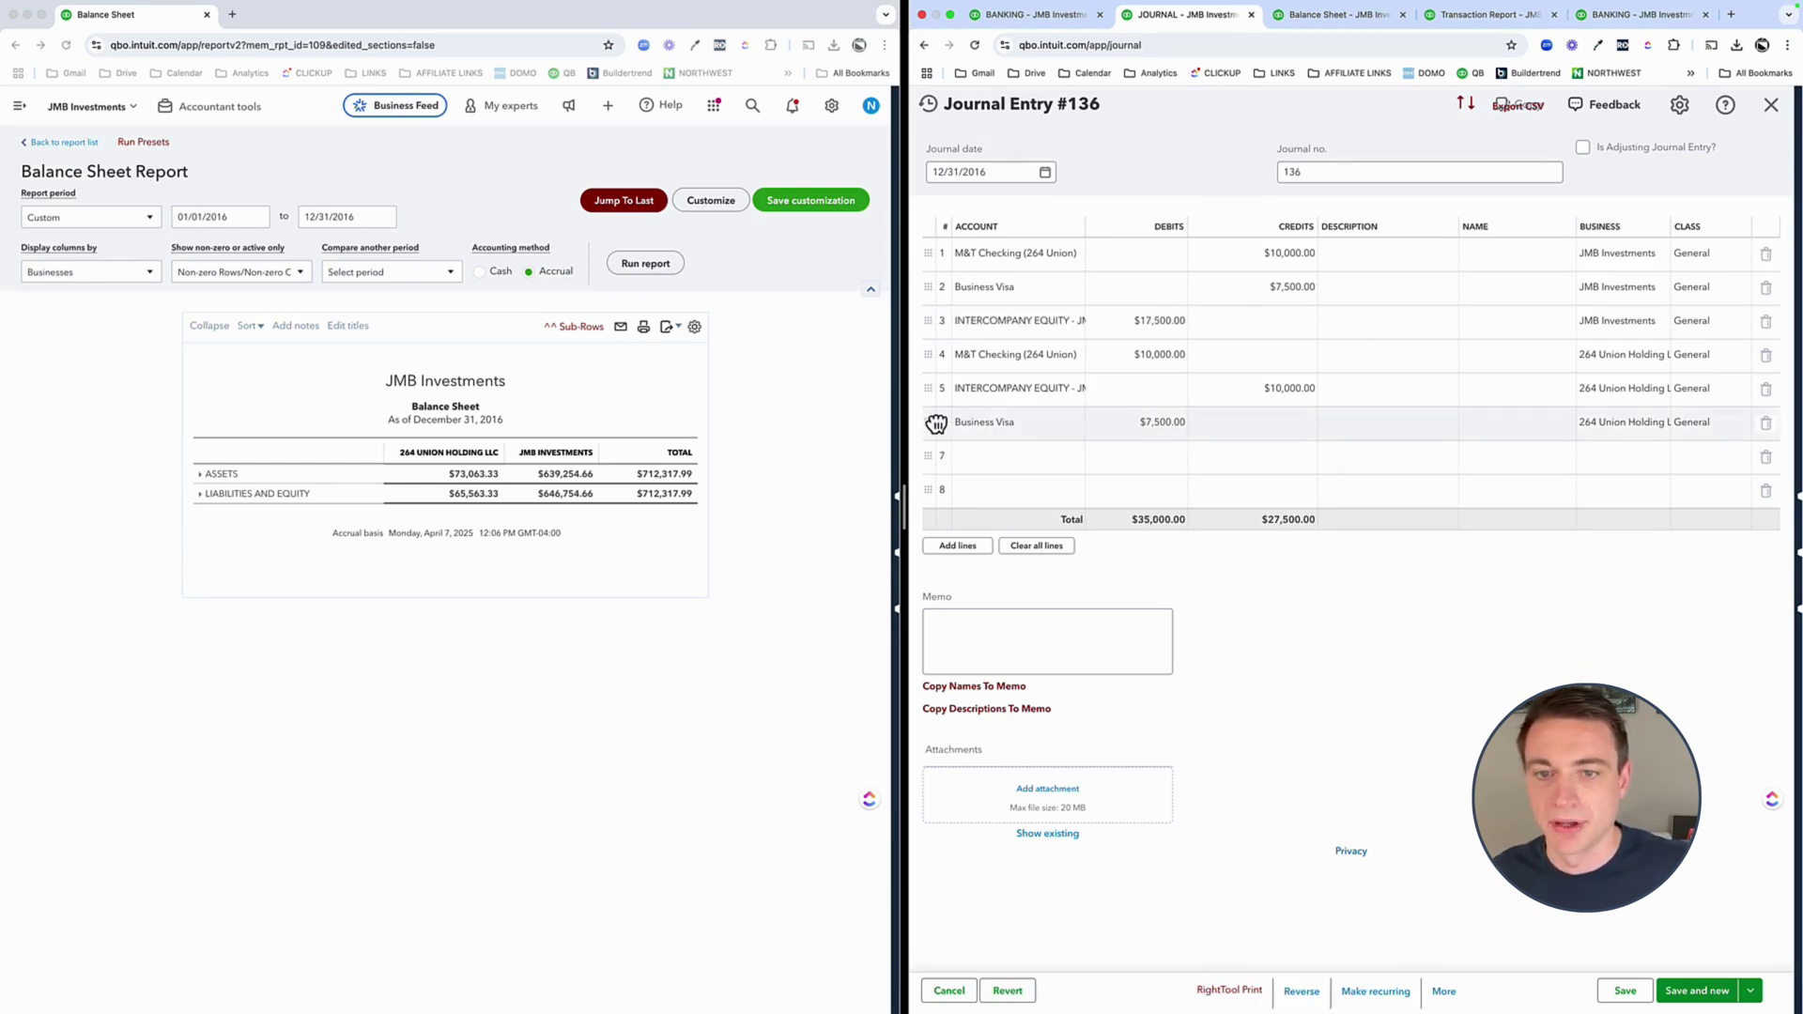
# - Place Business Visa above the 264 Union equity line and make line 6's Intercompany Equity credit 17,500
pyautogui.moveTo(928, 422); pyautogui.dragTo(928, 388)
pyautogui.click(1279, 424)
pyautogui.write('17500')
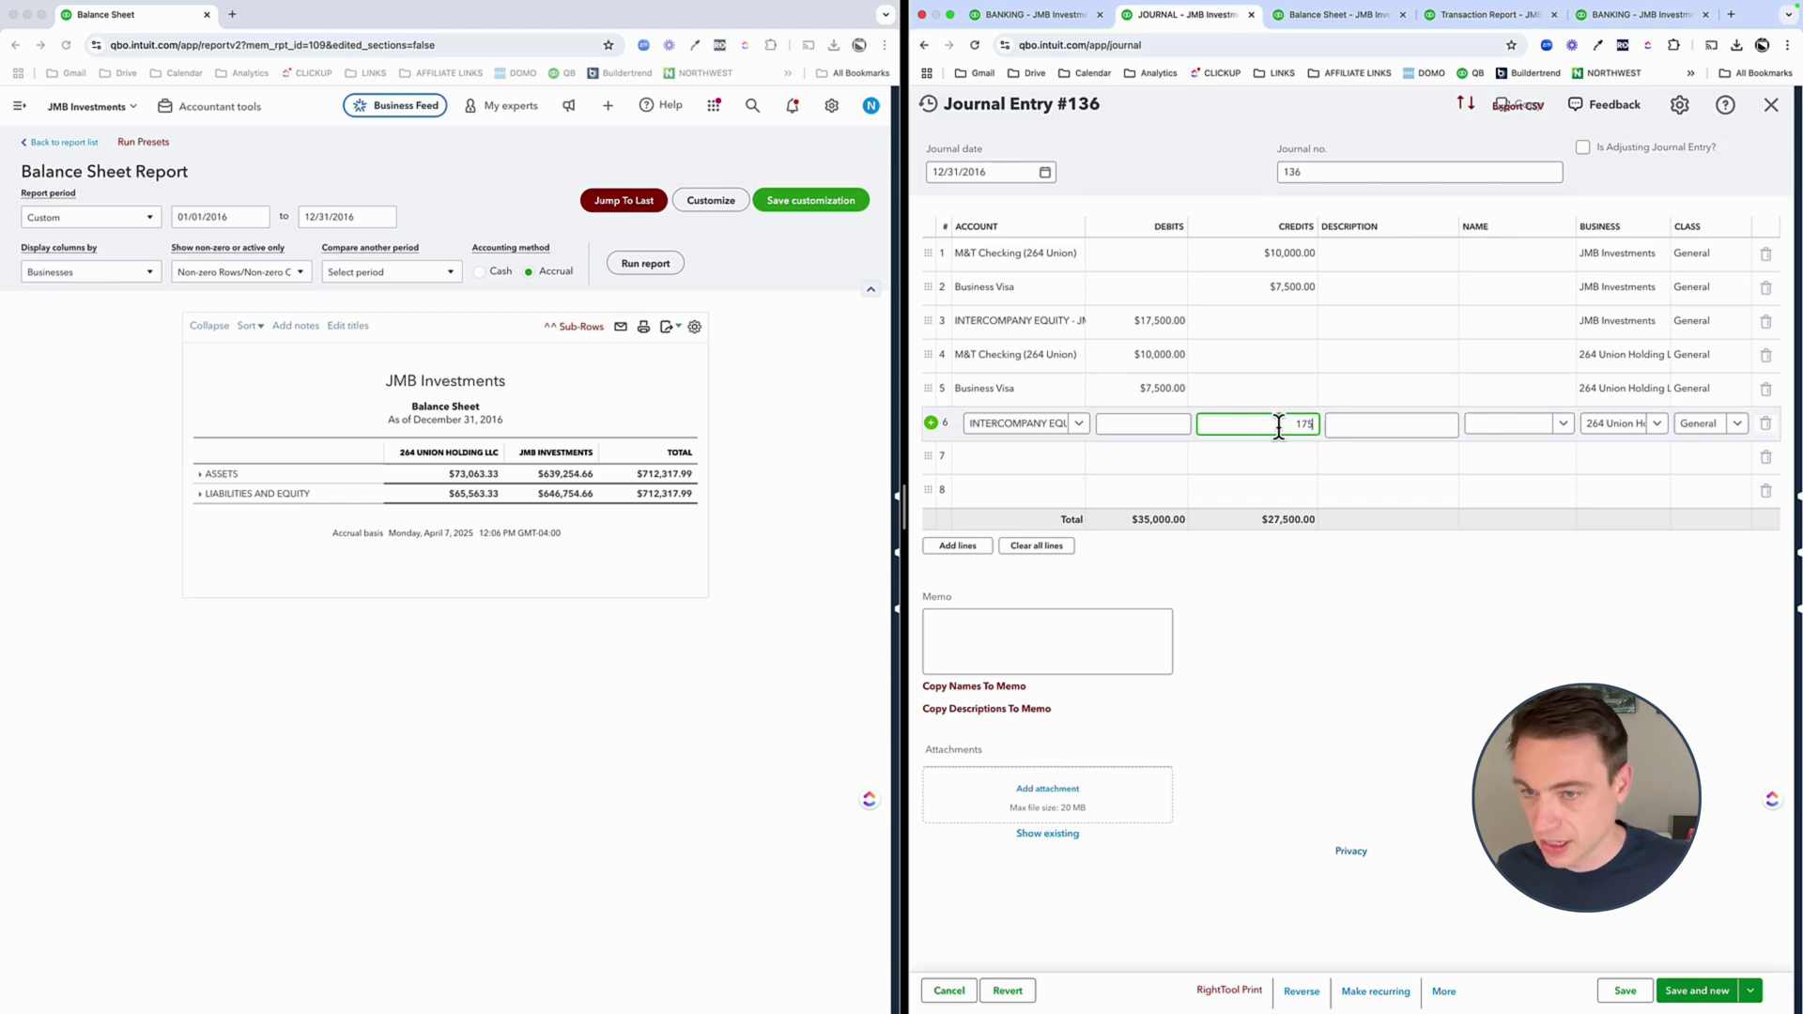
pyautogui.press('Tab')
pyautogui.click(1343, 609)
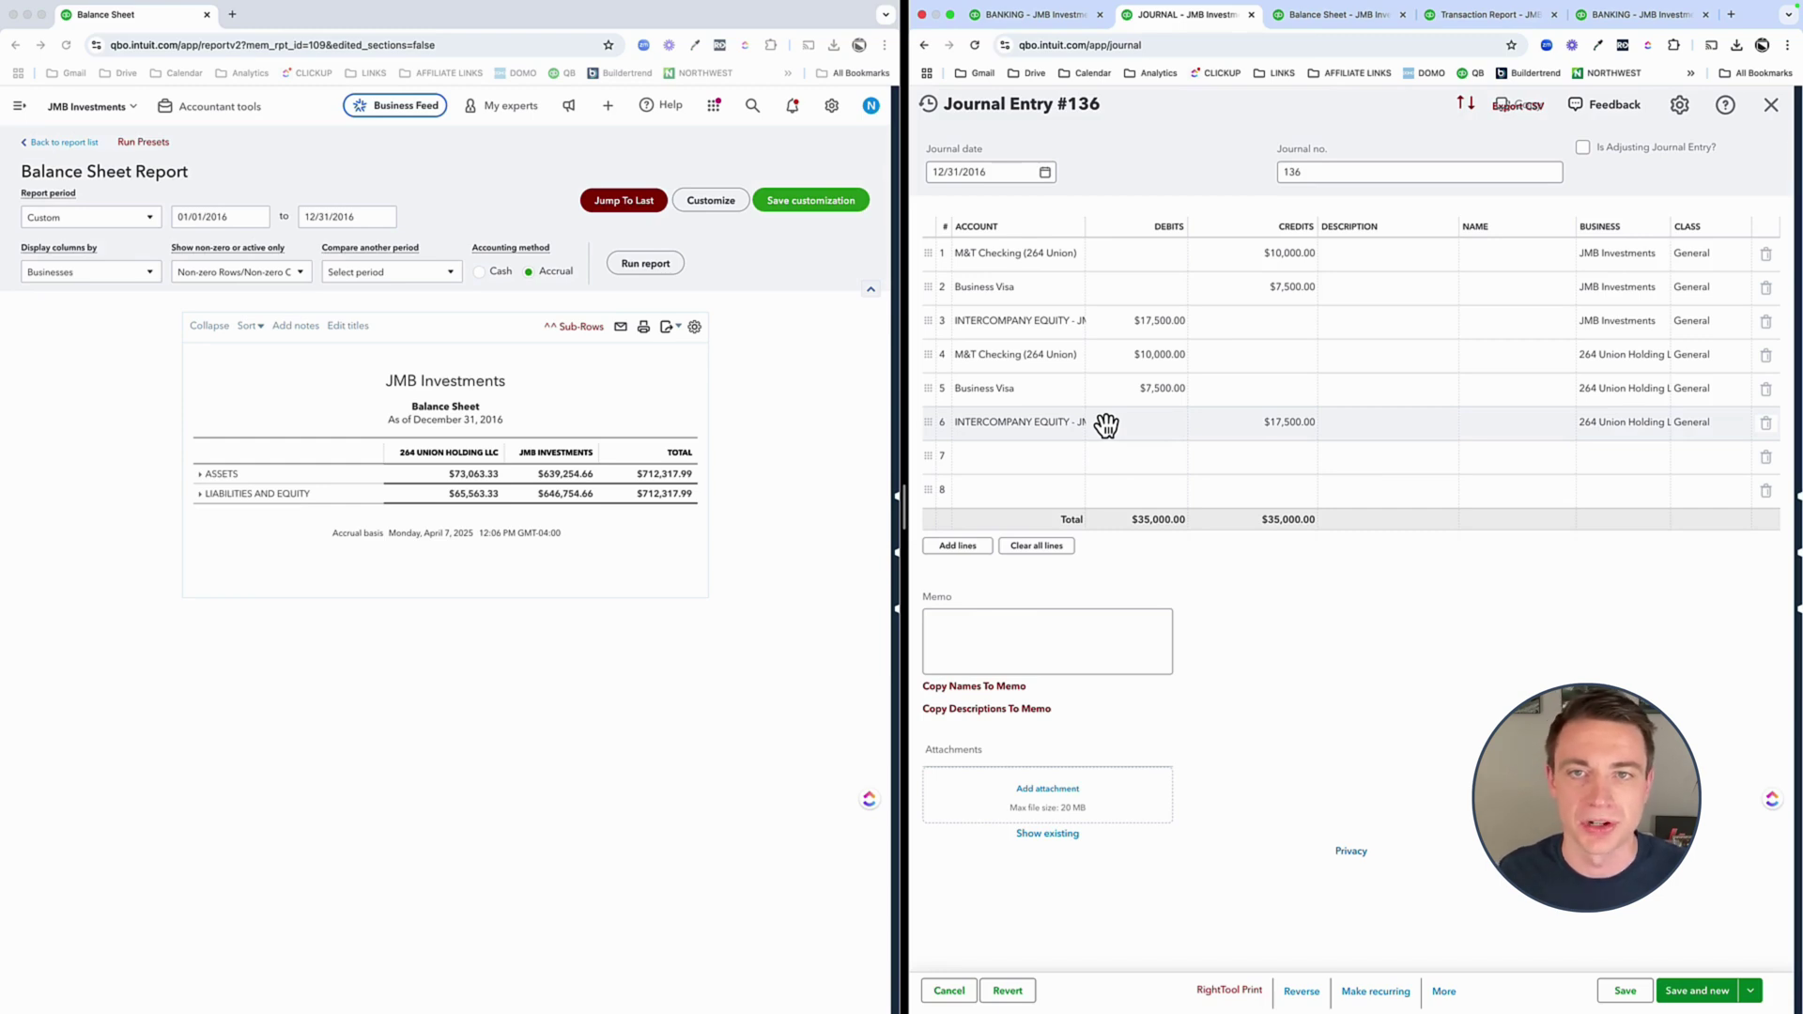
pyautogui.click(8, 427)
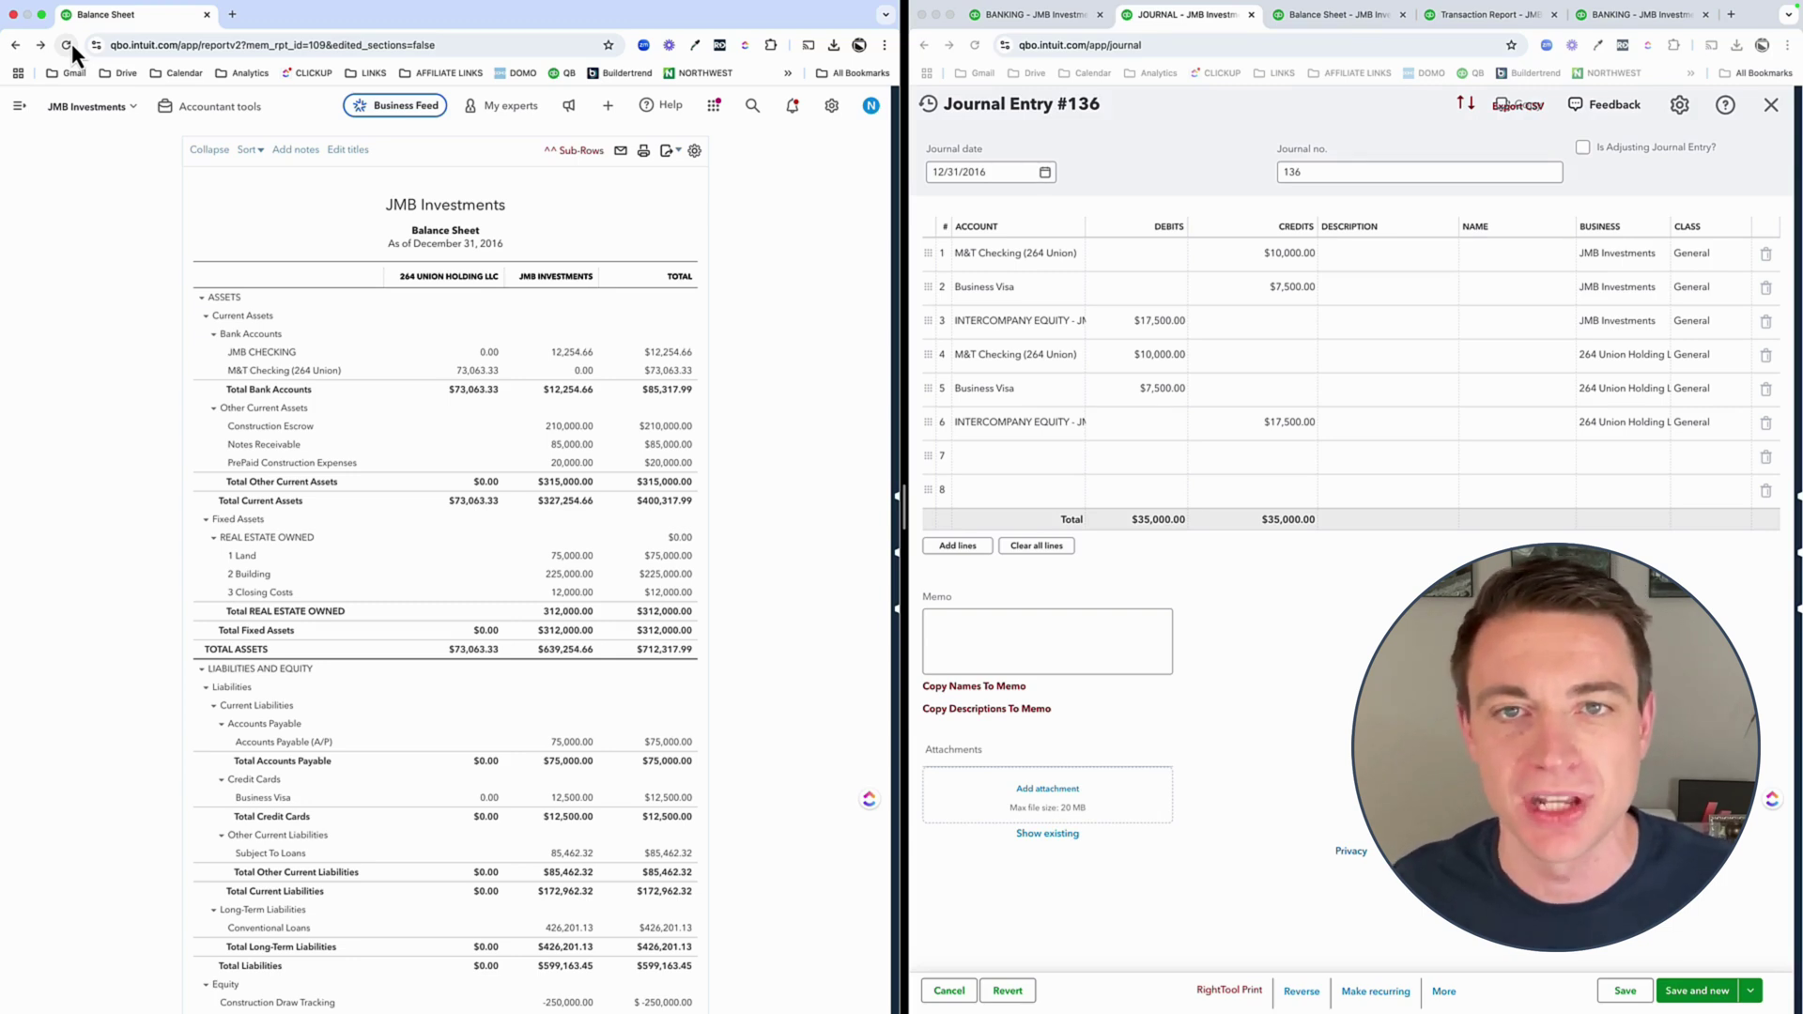
# - Collapse the report sections, save journal entry #136 at $35,000 per side, and reload the balance sheet
pyautogui.click(201, 299)
pyautogui.click(202, 389)
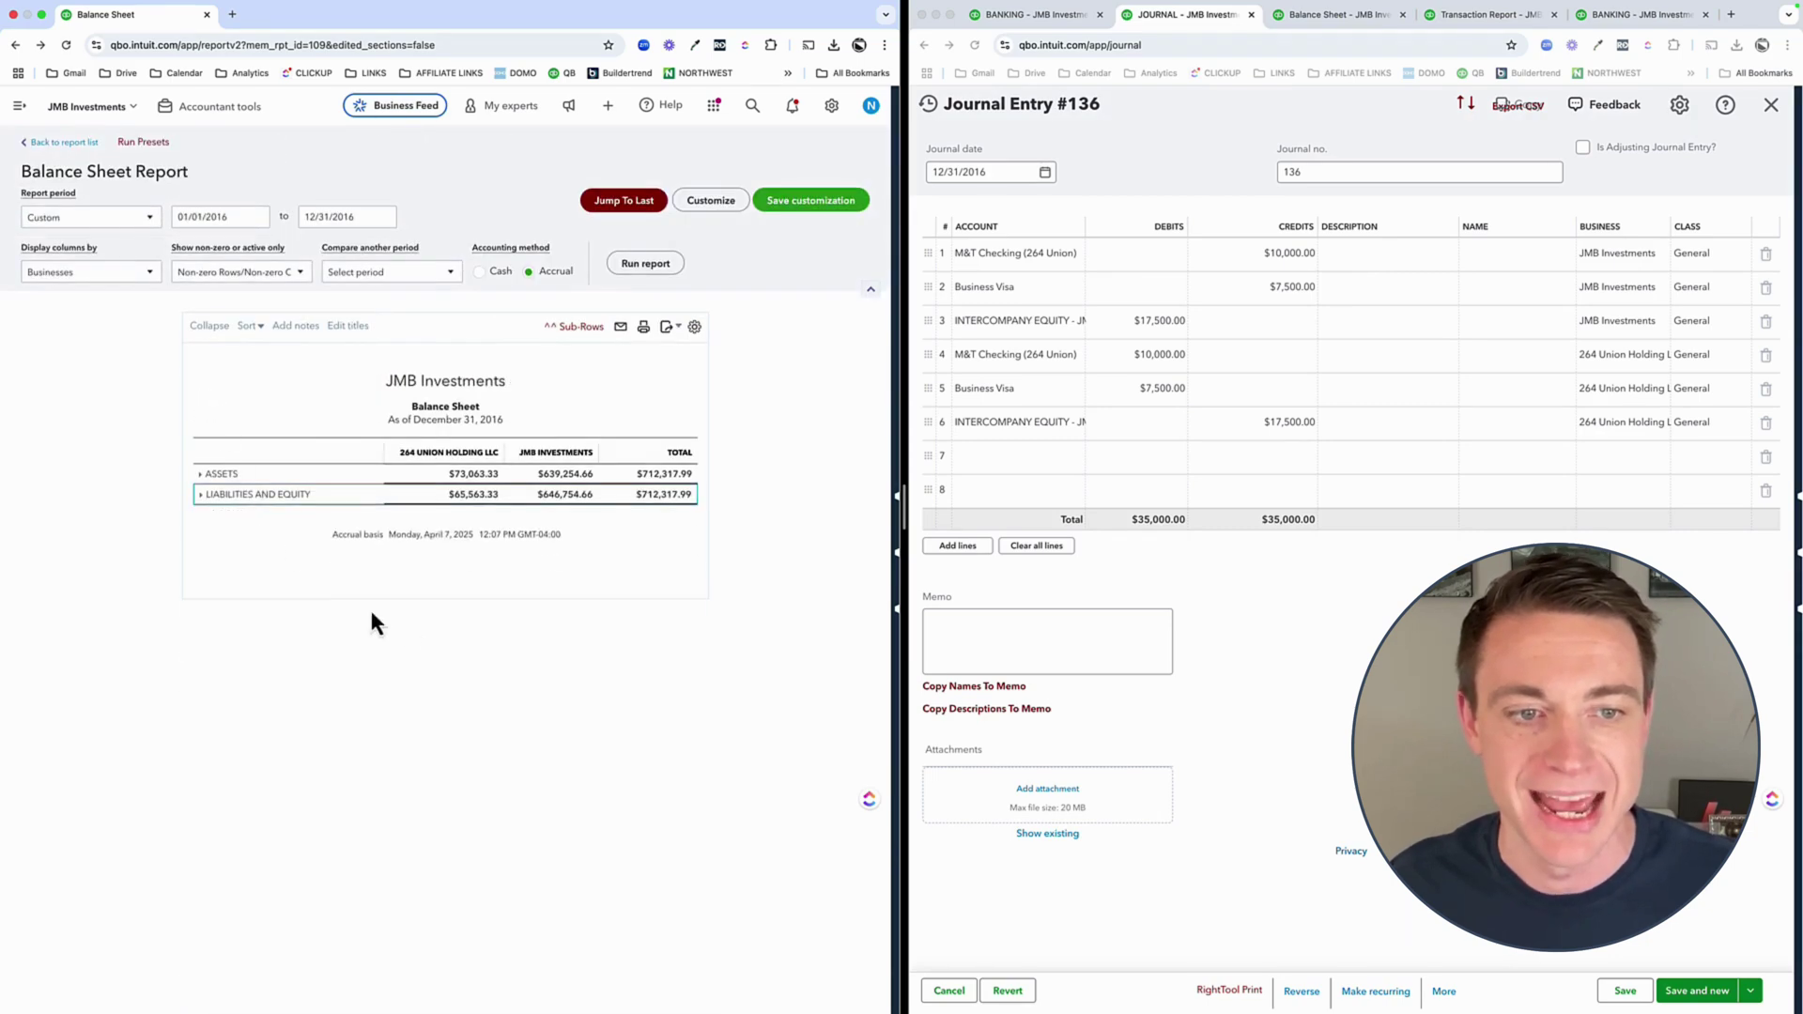
pyautogui.click(1311, 663)
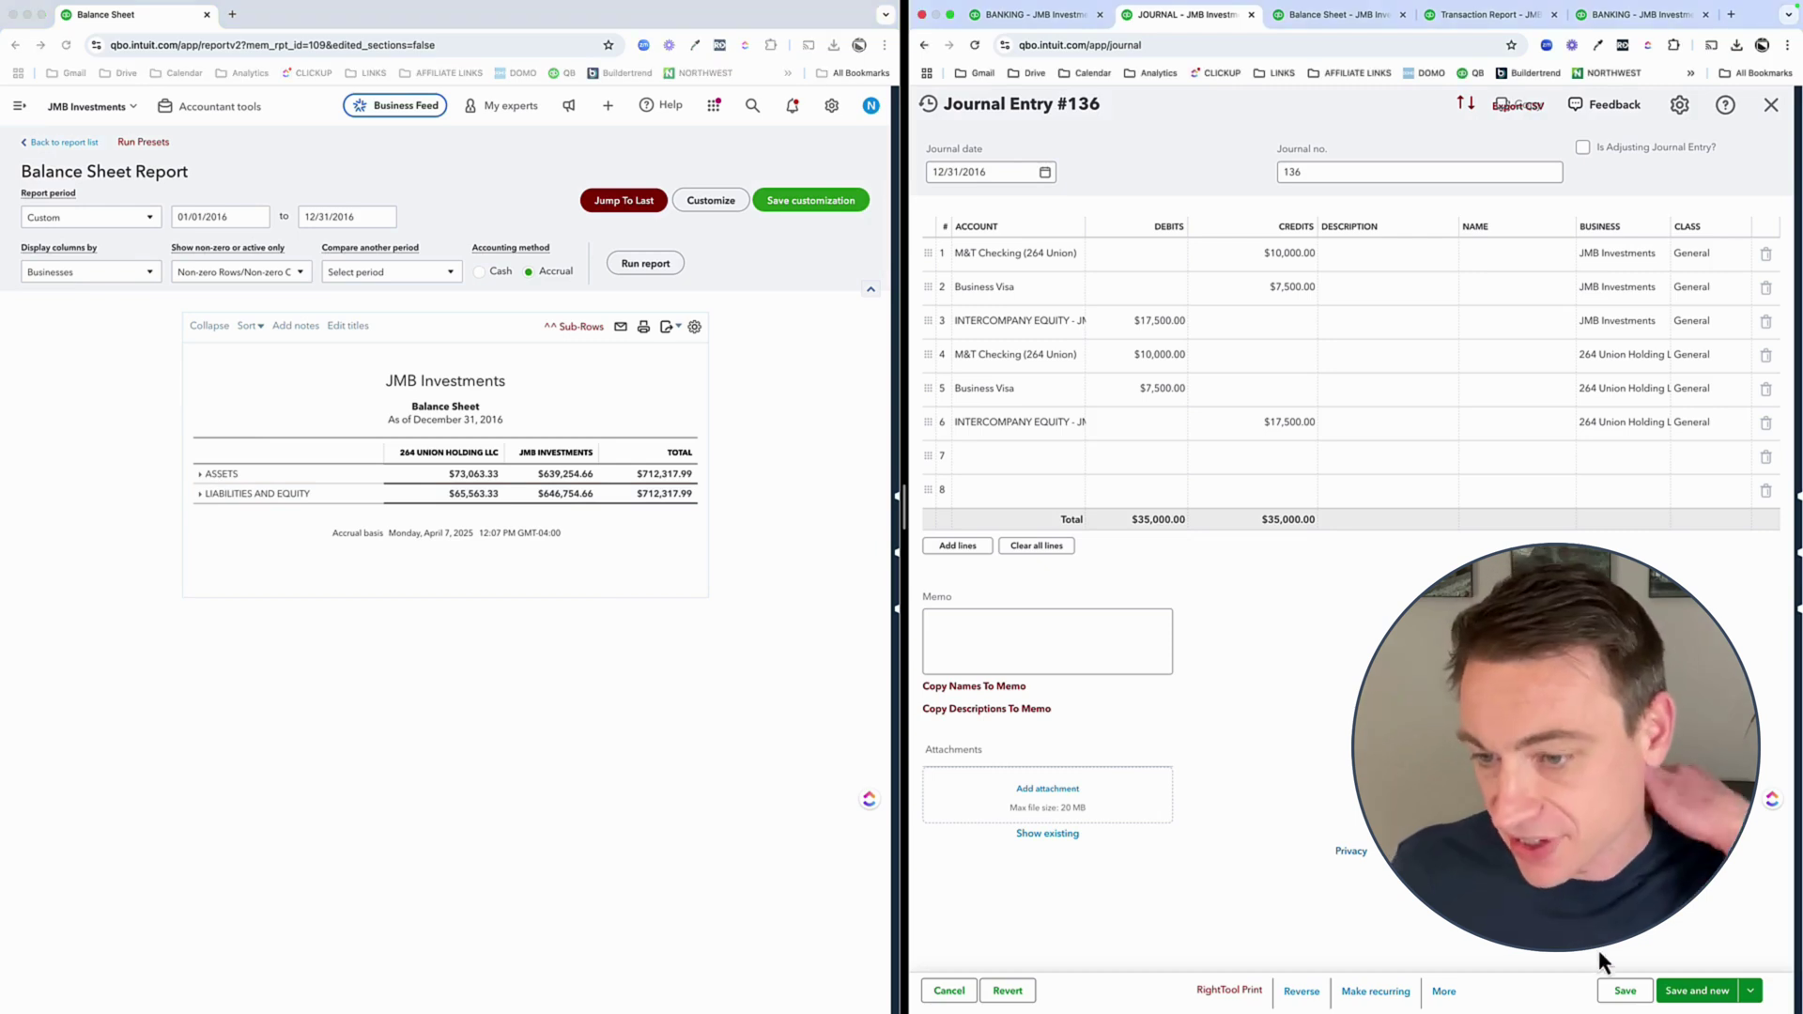
pyautogui.click(1614, 991)
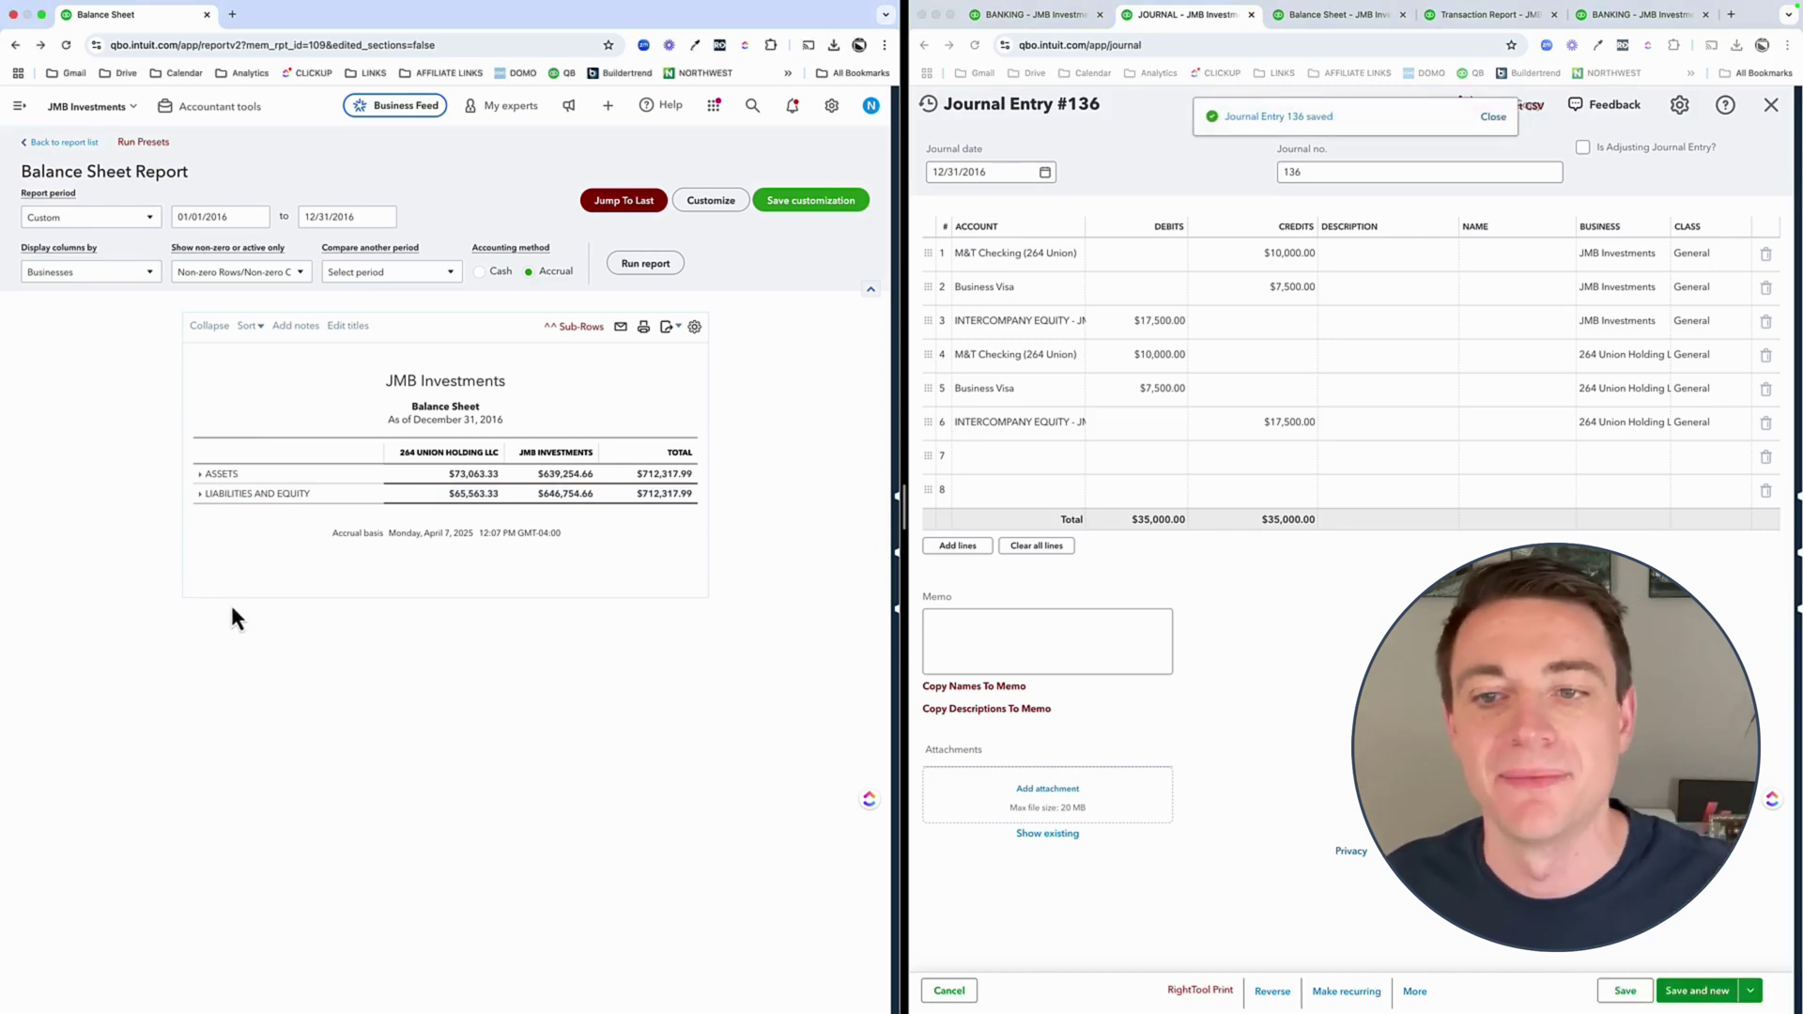
pyautogui.click(186, 554)
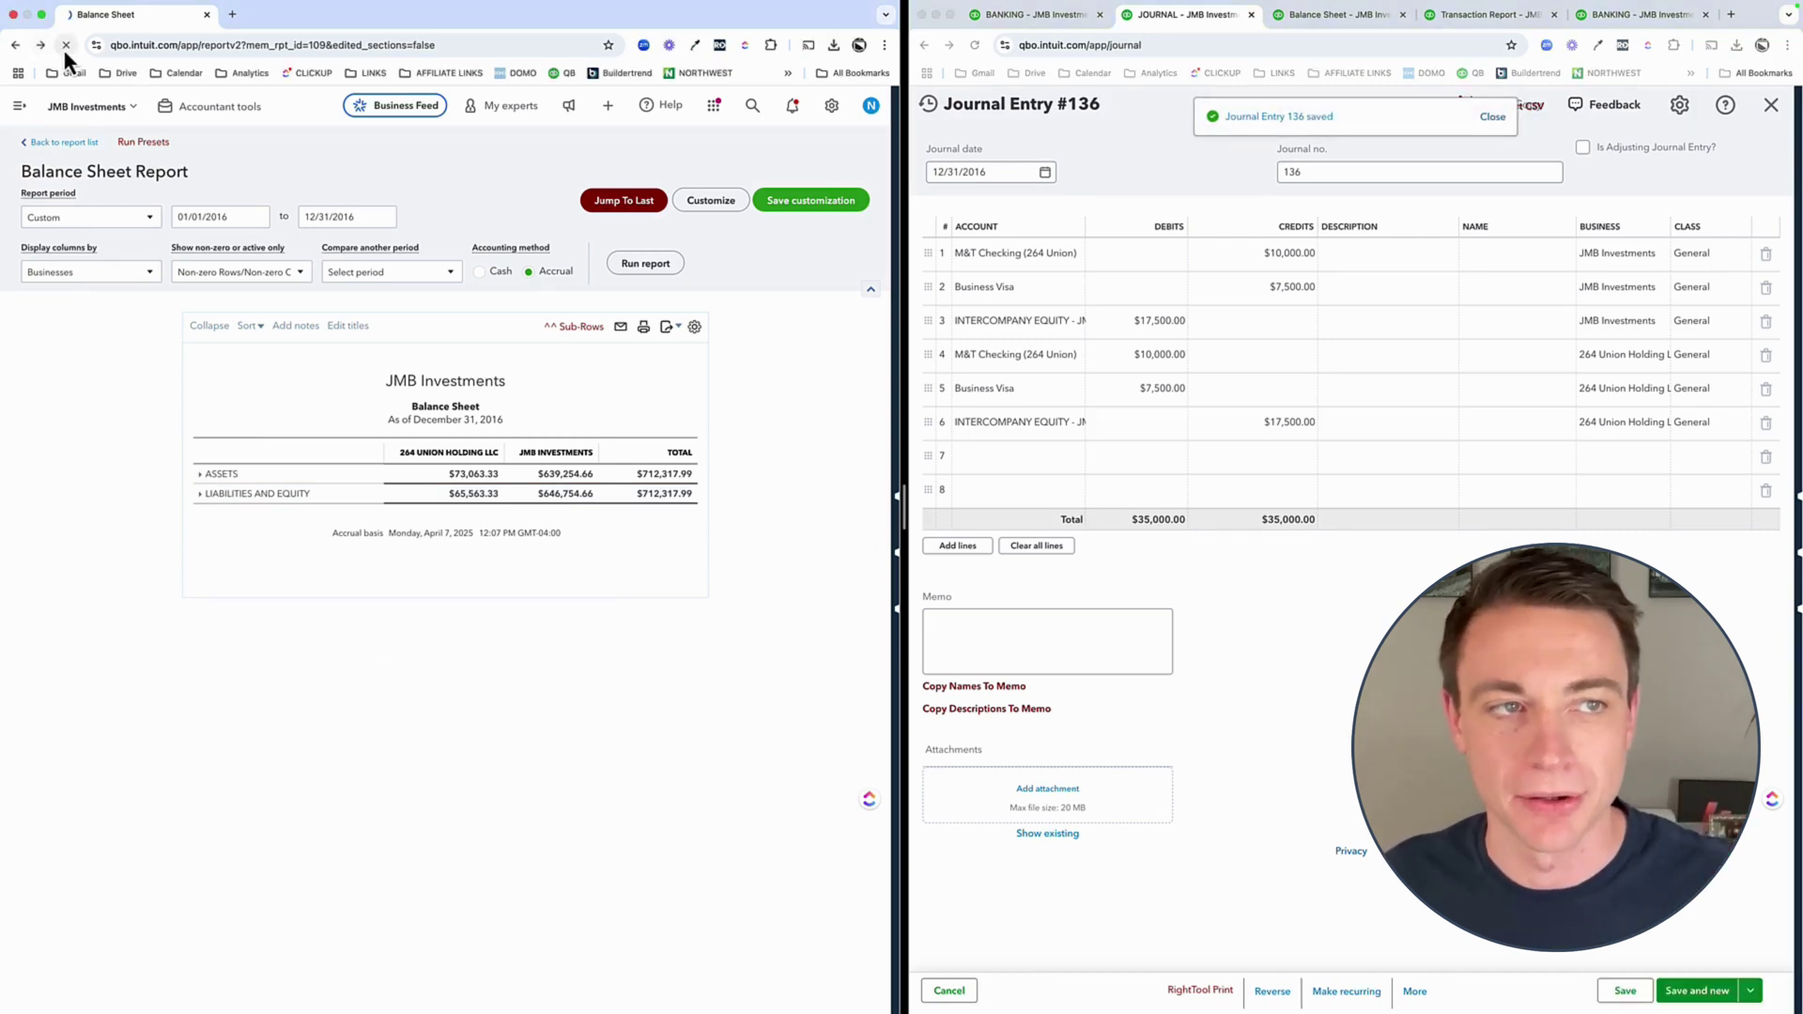